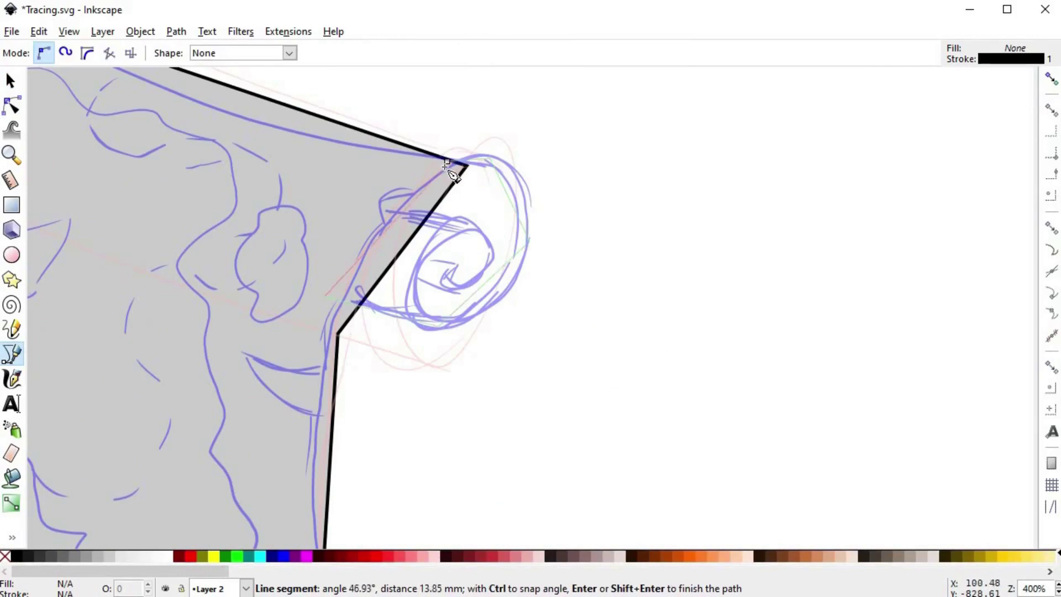
Close the upper-right curl outline, apply the scroll body's grey fill and black outline, and send the curl to the back
click(446, 163)
key(s)
click(420, 170)
key(ctrl+c)
click(469, 296)
key(ctrl+shift+v)
key(End)
Bend the scroll body's top edge, smooth its left-edge nodes and fit the left side to the blue sketch
scroll(262, 286, down, 4)
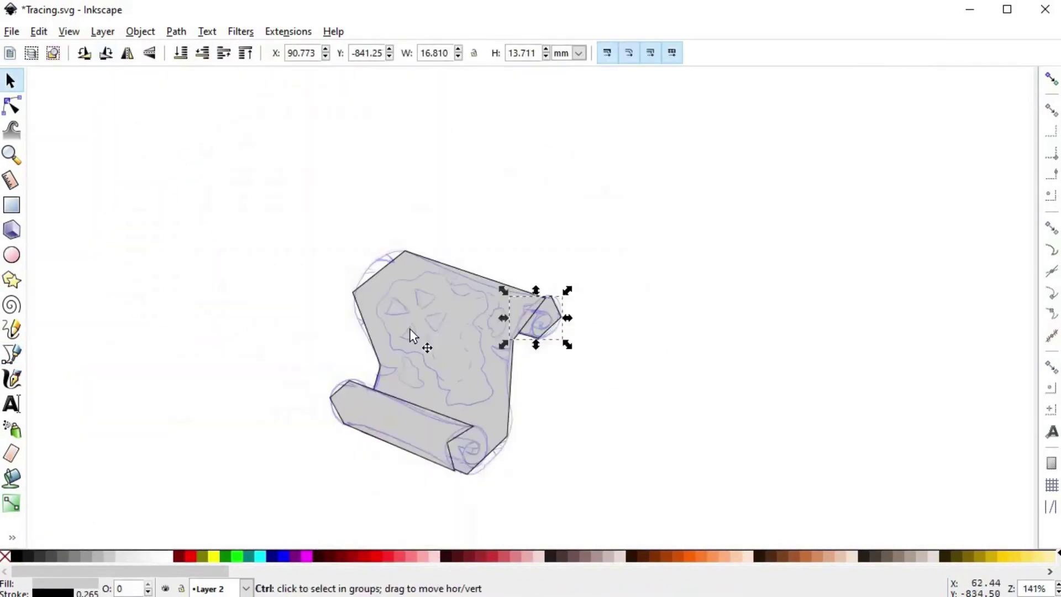
scroll(434, 343, up, 2)
click(435, 343)
key(n)
drag(523, 209, 514, 218)
drag(214, 188, 358, 426)
click(211, 54)
click(376, 158)
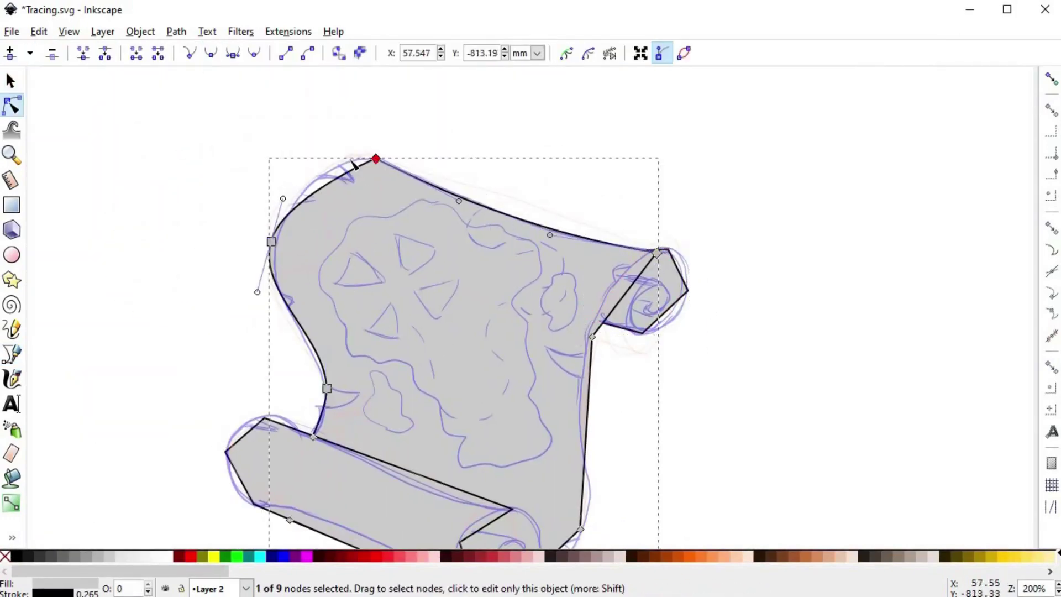
drag(272, 247, 282, 247)
Smooth the scroll body's right-edge nodes and adjust their positions and handles to follow the sketched right side
drag(421, 513, 343, 412)
drag(470, 207, 556, 461)
click(211, 54)
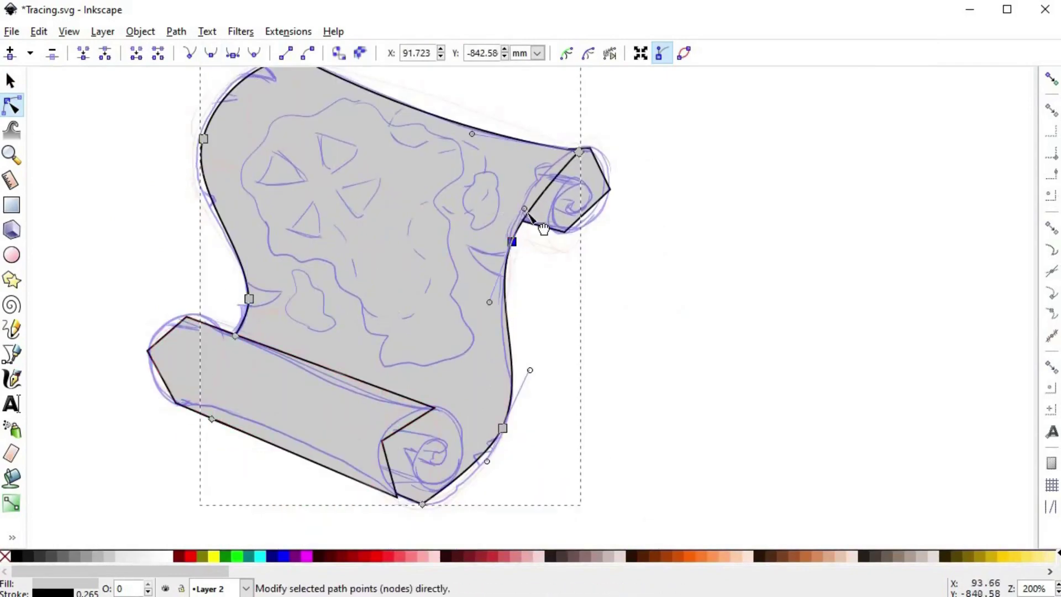
drag(526, 210, 520, 182)
drag(513, 243, 504, 266)
drag(512, 206, 512, 174)
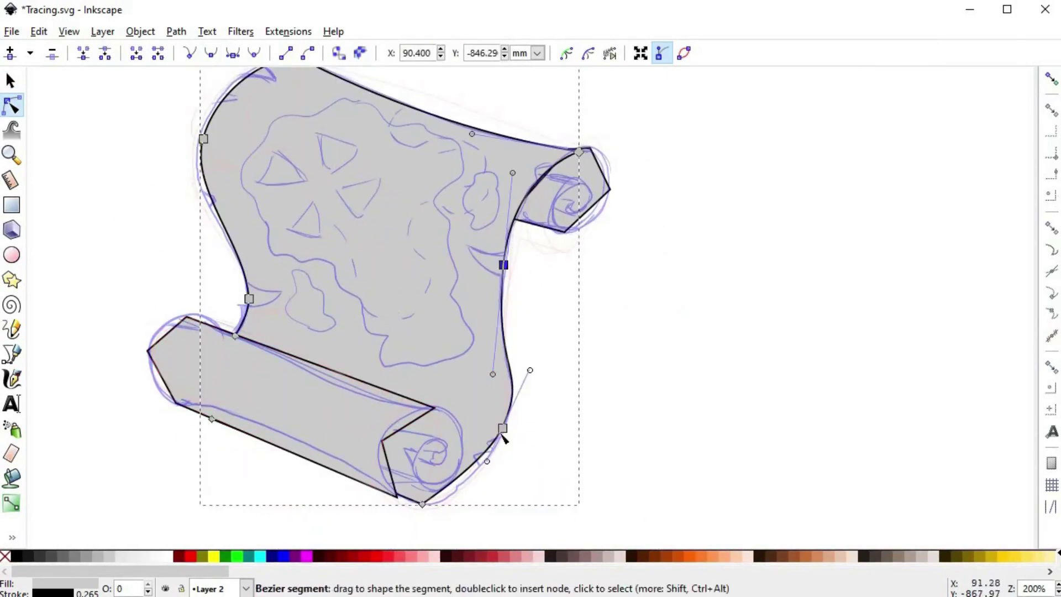
drag(502, 430, 501, 445)
Round the scroll body's lower-right edge along the sketch, turning the bottom node into a cusp and reshaping the adjoining hidden segment
scroll(425, 503, down, 4)
drag(424, 410, 421, 408)
scroll(482, 376, up, 2)
drag(498, 319, 502, 308)
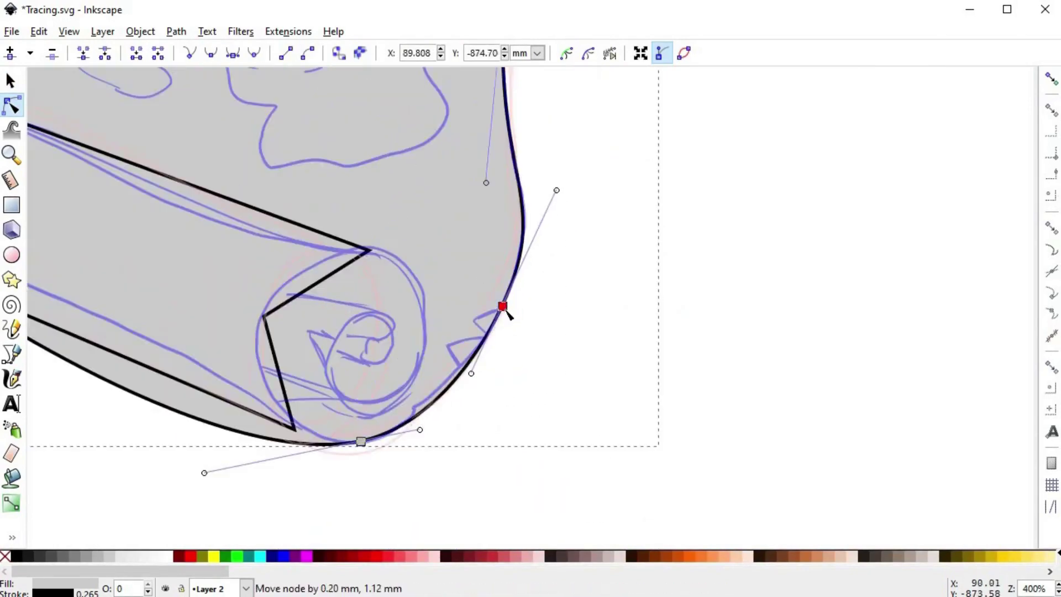
scroll(502, 308, left, 3)
click(436, 440)
click(190, 53)
drag(279, 472, 326, 385)
double_click(359, 405)
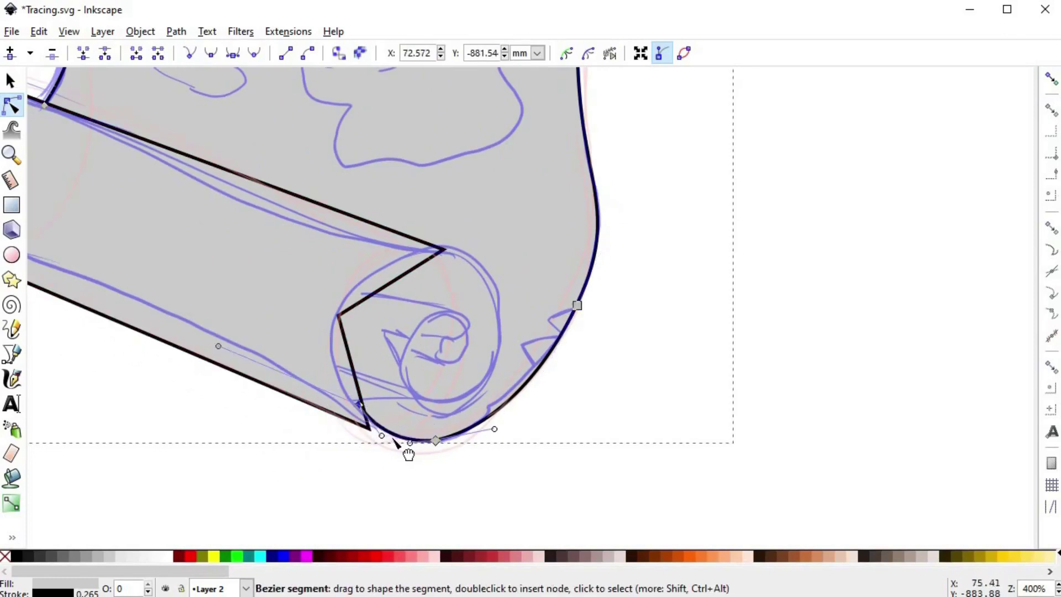
Bend the lower edge of the bottom roll to follow the sketched curve
scroll(394, 440, left, 3)
click(443, 452)
scroll(458, 462, left, 6)
drag(454, 467, 466, 435)
Smooth the bottom roll's leftmost node and adjust the surrounding nodes and handles to round the left end
click(193, 266)
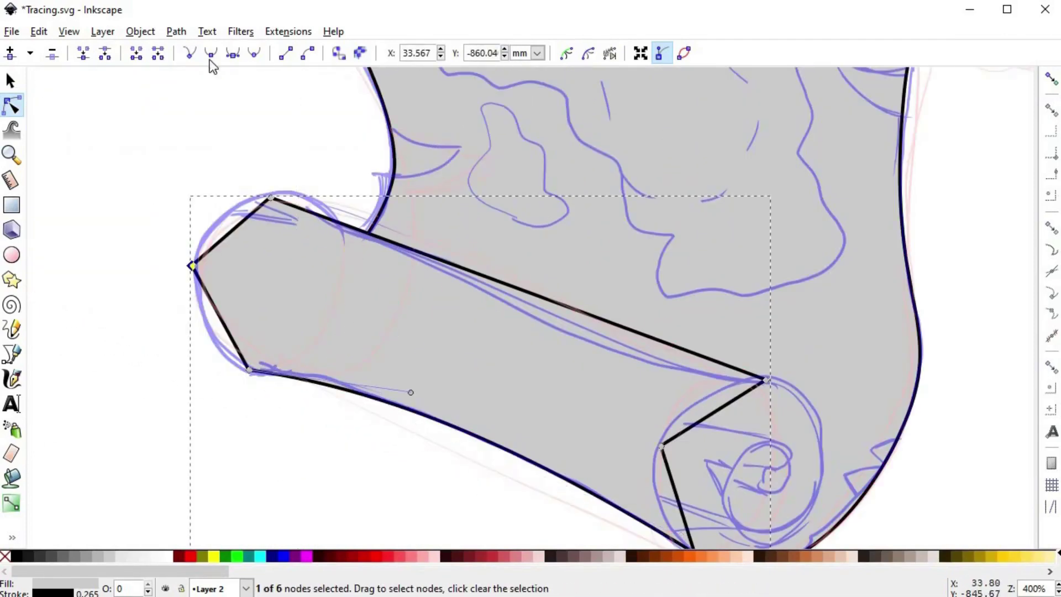
click(211, 55)
drag(271, 198, 282, 193)
drag(281, 194, 233, 194)
drag(249, 370, 224, 366)
drag(193, 265, 196, 263)
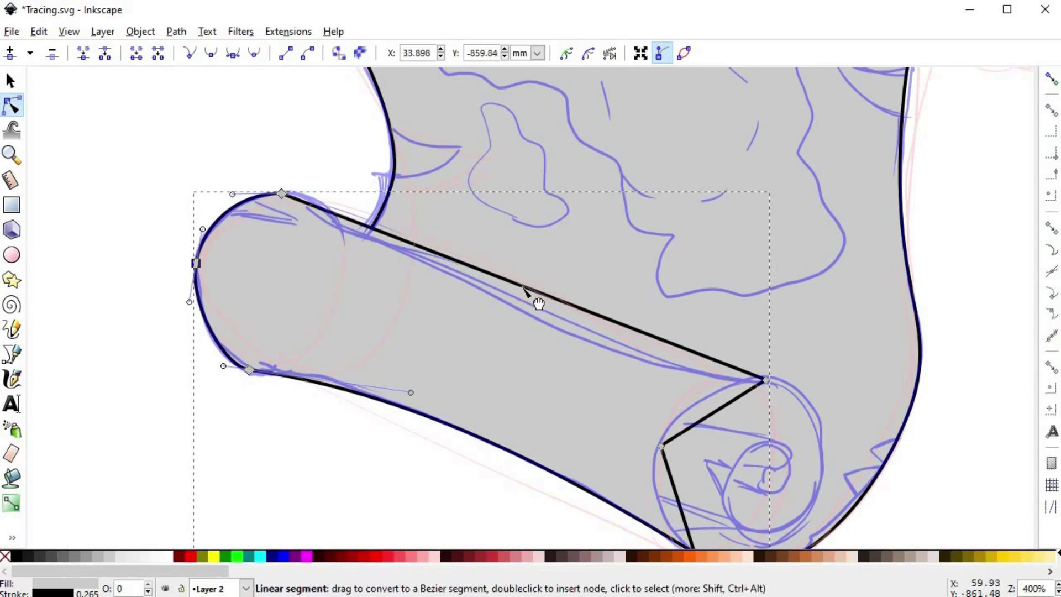
Curve the bottom roll's upper edge along the sketch and shift its upper-left node slightly right
drag(523, 287, 556, 338)
click(369, 242)
drag(282, 194, 296, 194)
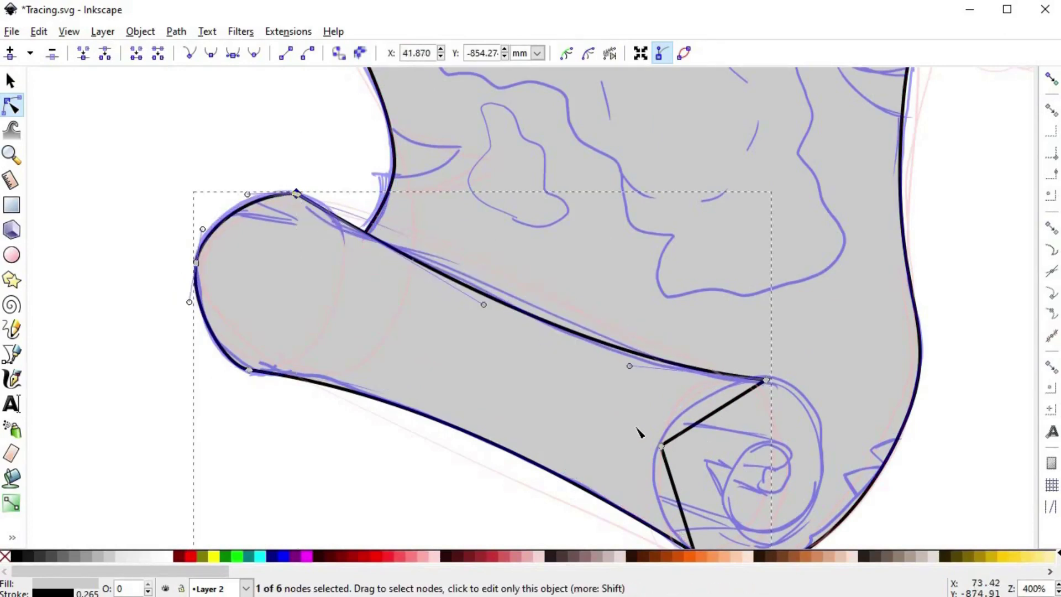
Smooth the inner node at the bottom roll's right end and shape its handles to round that edge
scroll(639, 433, down, 3)
click(610, 340)
click(211, 54)
drag(623, 297, 631, 272)
drag(608, 327, 619, 351)
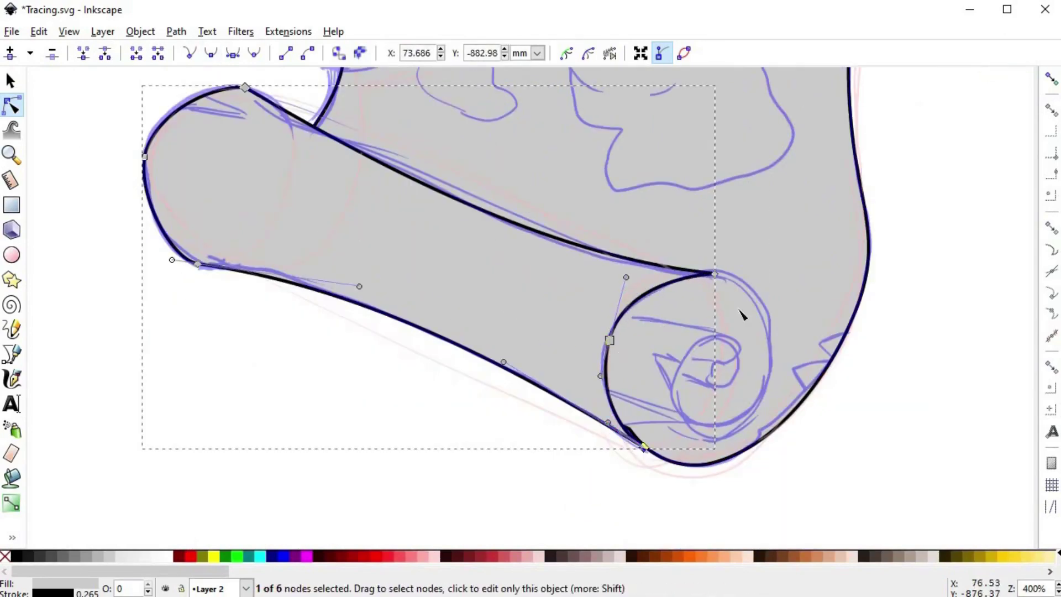
Smooth the upper-right curl's outer nodes and adjust their handles to round its outline over the sketch
scroll(740, 311, down, 2)
click(732, 210)
drag(672, 161, 732, 251)
click(211, 54)
scroll(697, 193, up, 5)
click(476, 134)
drag(487, 127, 563, 127)
click(543, 103)
drag(666, 342, 656, 361)
drag(671, 278, 682, 217)
Nudge the upper-right curl's bottom node into place and turn it into a cusp
scroll(514, 332, down, 3)
scroll(443, 469, down, 2)
mouse_move(425, 477)
mouse_down()
mouse_move(437, 476)
mouse_move(320, 454)
mouse_move(424, 476)
mouse_up()
click(190, 54)
key(F1)
click(592, 318)
Draw a closed five-point shape for the upper-right curl's inner fold and raise it one level in the stacking order
scroll(589, 318, down, 6)
scroll(583, 325, up, 6)
key(b)
click(354, 249)
click(525, 288)
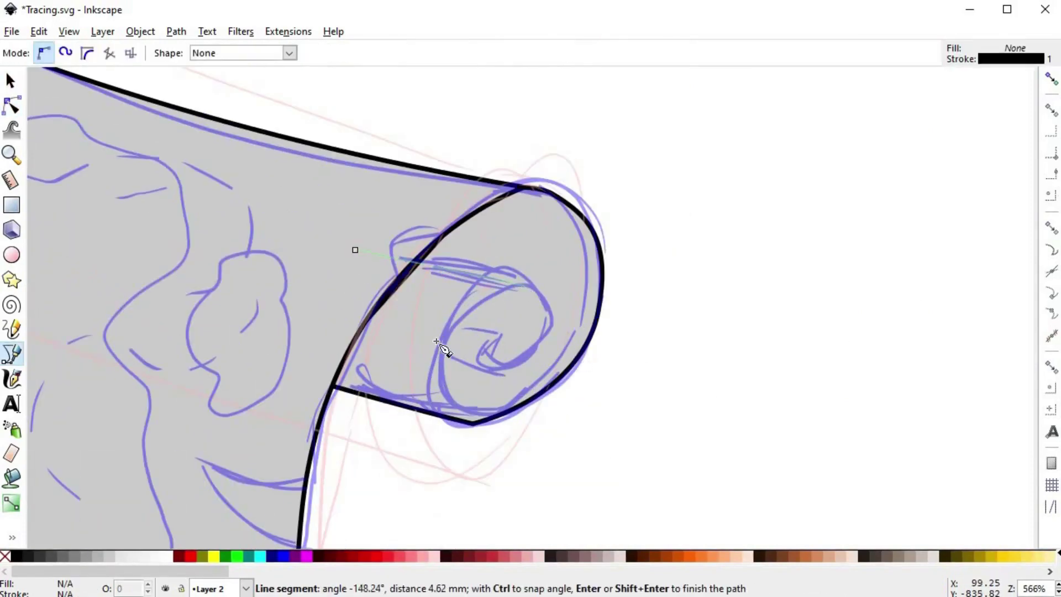
click(294, 376)
click(354, 249)
key(F1)
click(220, 54)
Smooth the inner fold's middle node and adjust its nodes and handles to match the sketched spiral
key(F2)
click(437, 348)
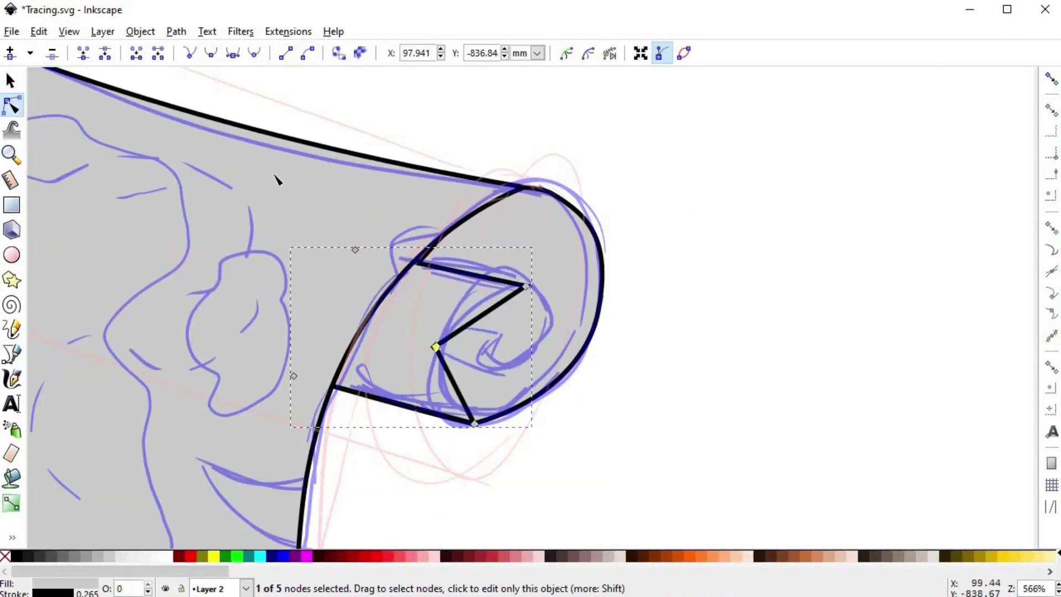
click(212, 54)
drag(526, 287, 484, 286)
drag(435, 347, 444, 352)
drag(438, 381, 434, 396)
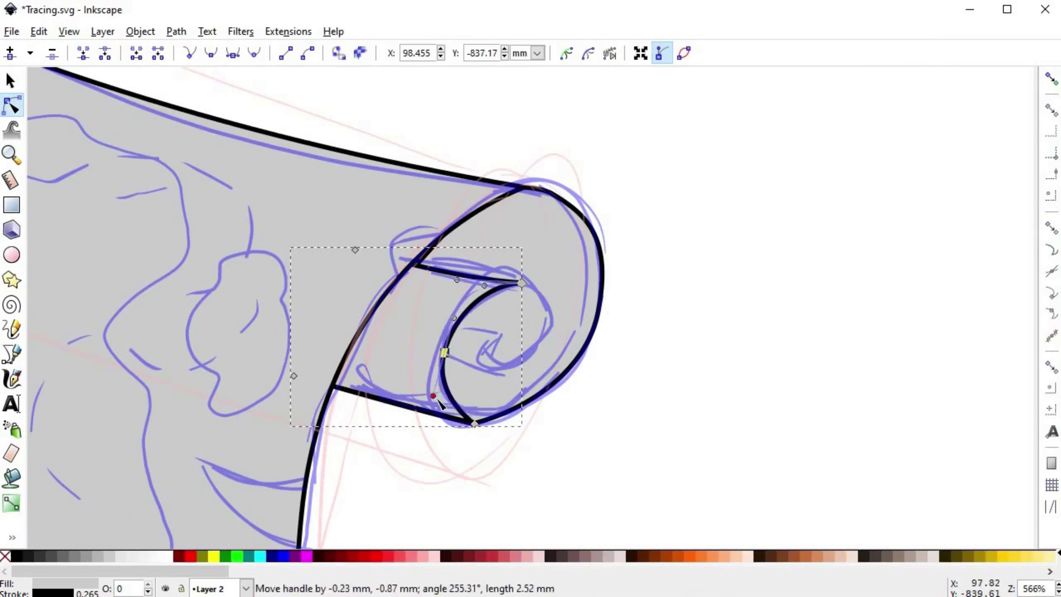
drag(357, 253, 356, 247)
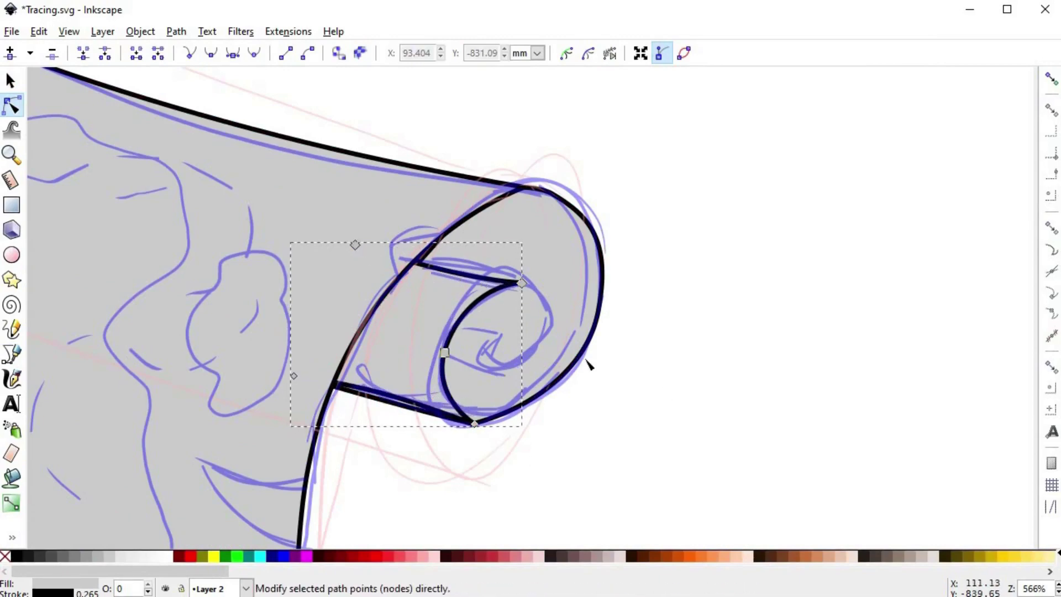
drag(476, 424, 515, 430)
key(s)
Draw two closed straight-sided shapes for the innermost parts of the upper-right curl's spiral
scroll(454, 202, up, 1)
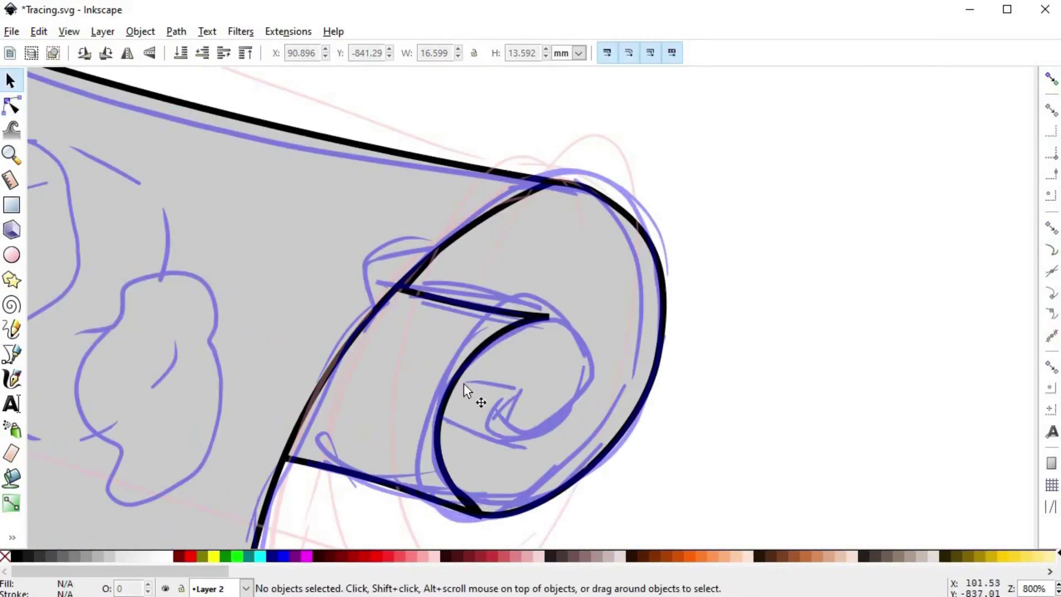
key(b)
click(447, 375)
click(526, 391)
click(511, 444)
click(413, 418)
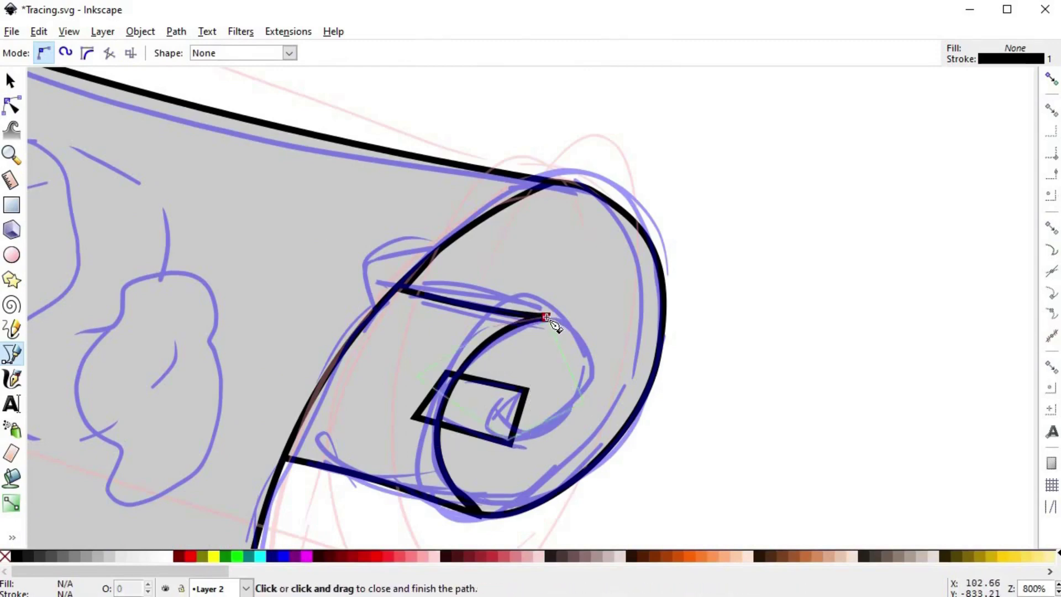
click(546, 317)
Apply the grey fill and black outline to both innermost spiral shapes and adjust their stacking order
key(s)
key(ctrl+shift+v)
click(470, 433)
key(ctrl+shift+v)
click(528, 349)
click(223, 55)
click(481, 409)
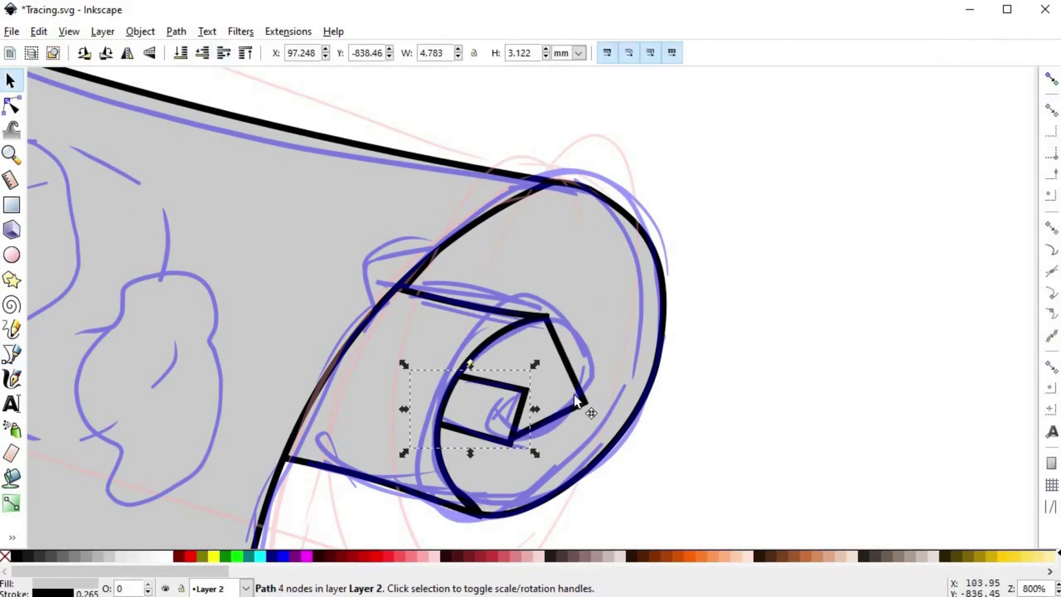
Curve the innermost shapes of the upper-right curl by moving and smoothing their nodes to complete the spiral
click(577, 398)
key(n)
drag(586, 404, 585, 378)
click(232, 53)
drag(588, 410, 511, 408)
click(518, 419)
scroll(497, 424, up, 2)
click(524, 456)
key(s)
key(Escape)
Draw a closed six-point shape for the outer curl at the bottom roll's right end
scroll(680, 458, down, 9)
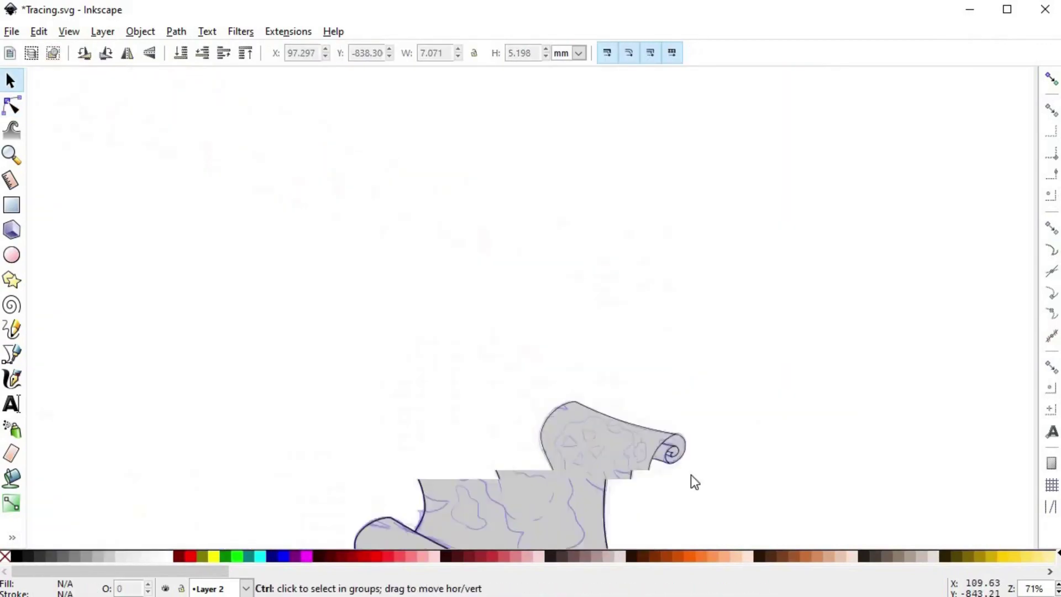
scroll(525, 466, up, 5)
key(b)
click(530, 273)
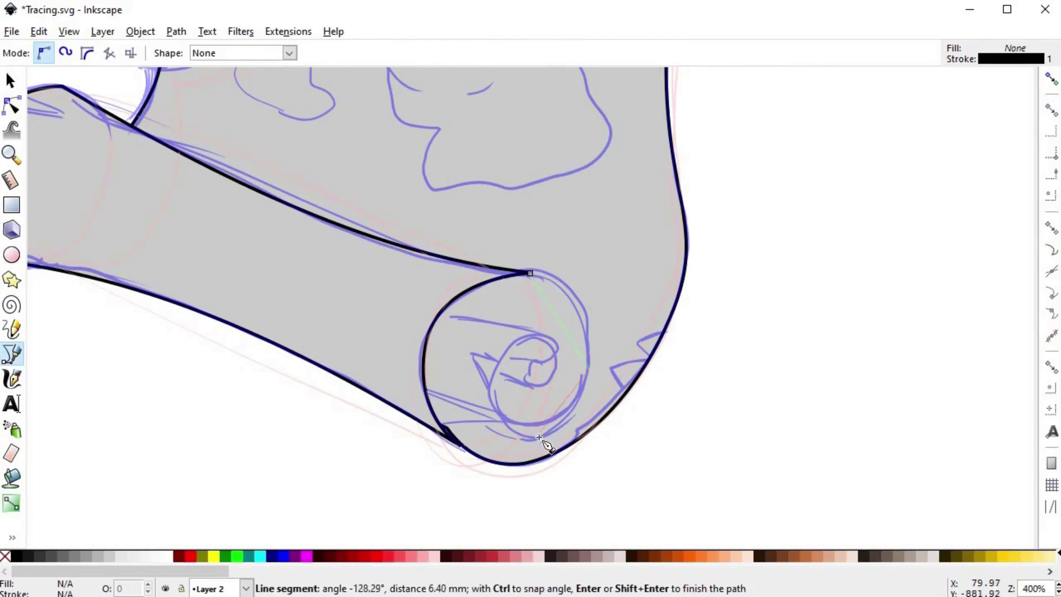
click(510, 276)
click(530, 273)
Smooth the new end curl's right and bottom nodes, round its outline, and make the bottom node a cusp with a bent lower edge
key(n)
drag(625, 298, 510, 442)
key(shift+s)
drag(596, 333, 597, 300)
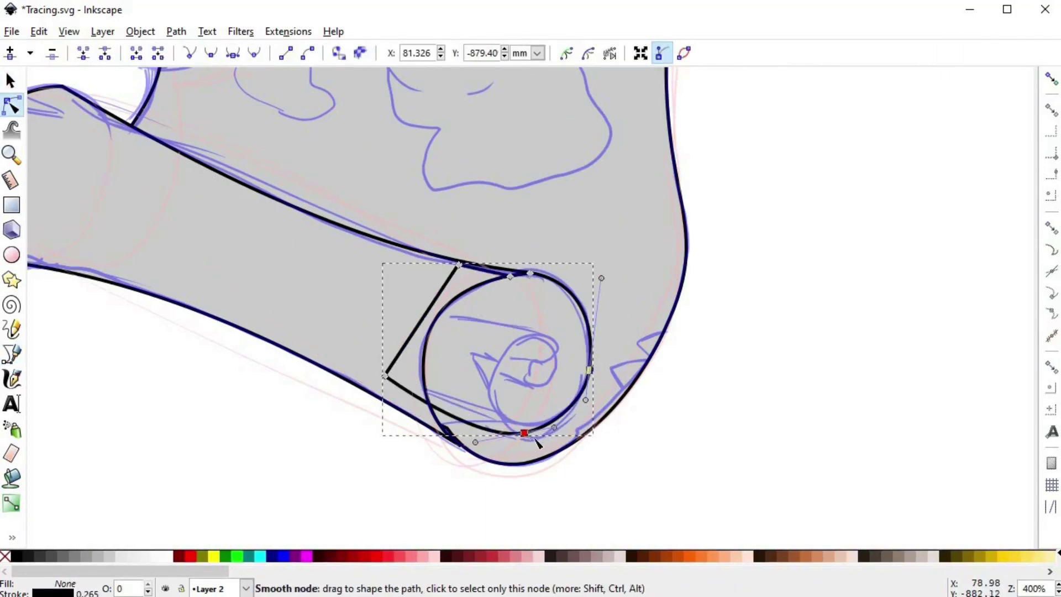
click(525, 434)
drag(526, 435, 532, 432)
click(190, 53)
drag(466, 424, 469, 401)
key(s)
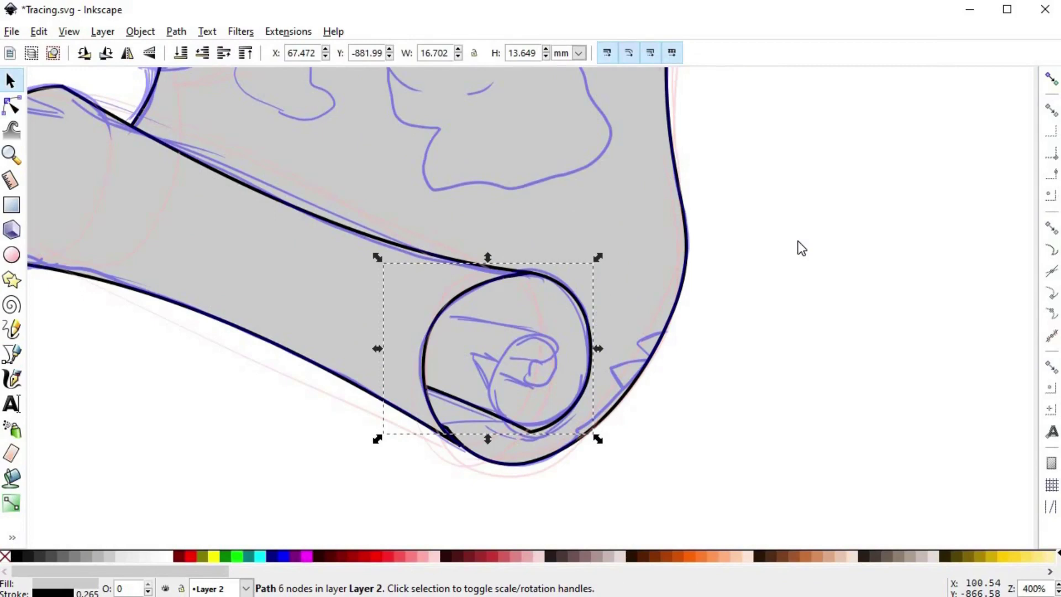
Refine the end curl's bottom handle and move its right node inward to match the sketch
key(n)
scroll(482, 443, up, 2)
drag(603, 400, 609, 422)
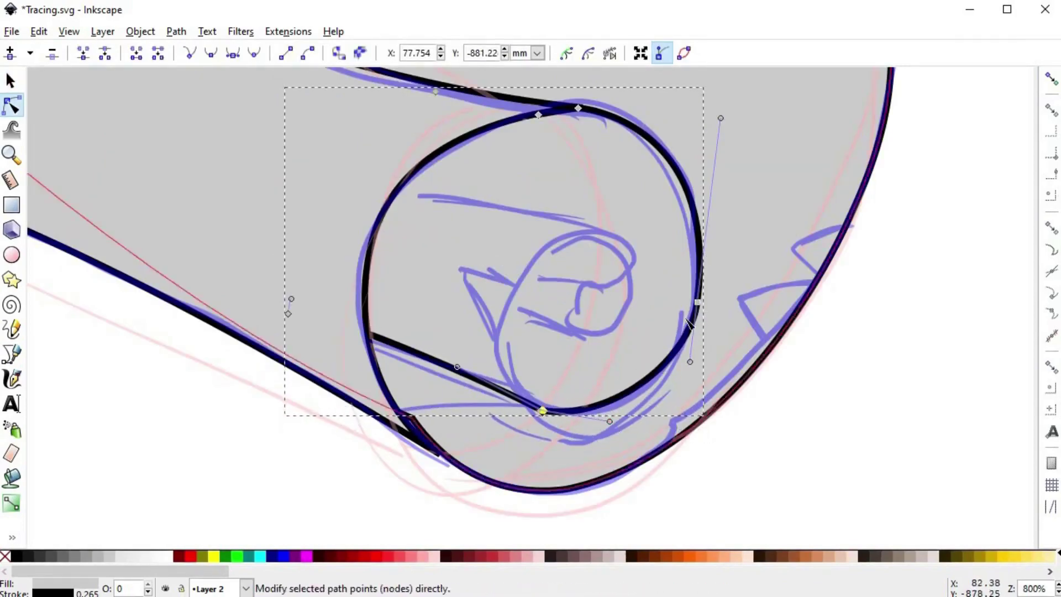
drag(698, 302, 691, 307)
Draw a closed four-point shape for the inner fold of the bottom roll's curl
key(b)
click(538, 404)
click(594, 227)
click(348, 165)
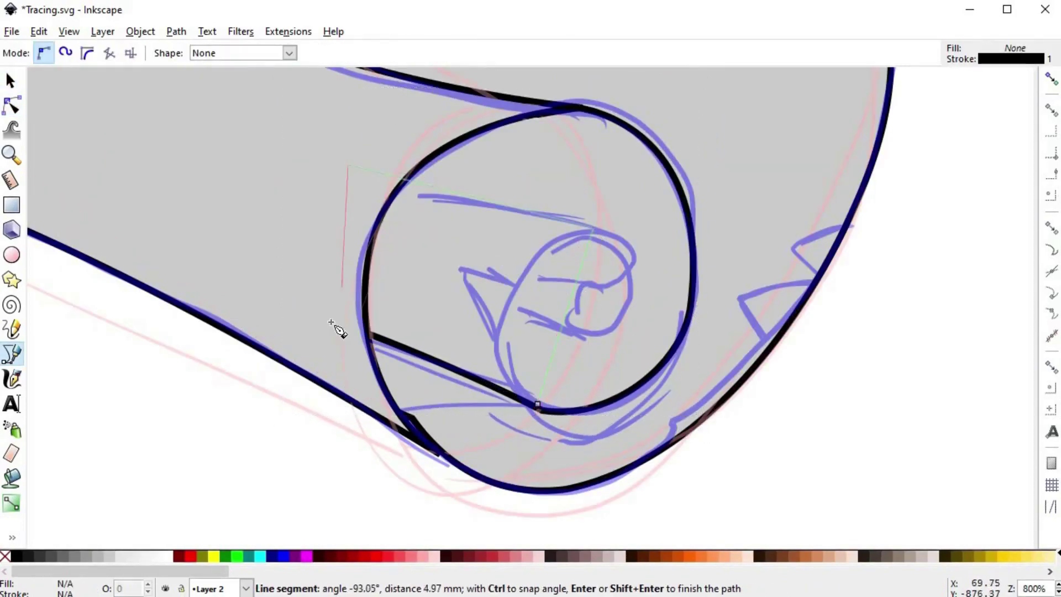
click(532, 406)
Bend the bottom roll's inner fold edges, add a node on its right side and shape it into a curve following the spiral
key(s)
key(n)
drag(424, 362, 426, 356)
drag(348, 166, 367, 155)
drag(490, 194, 478, 204)
drag(563, 325, 513, 299)
double_click(511, 297)
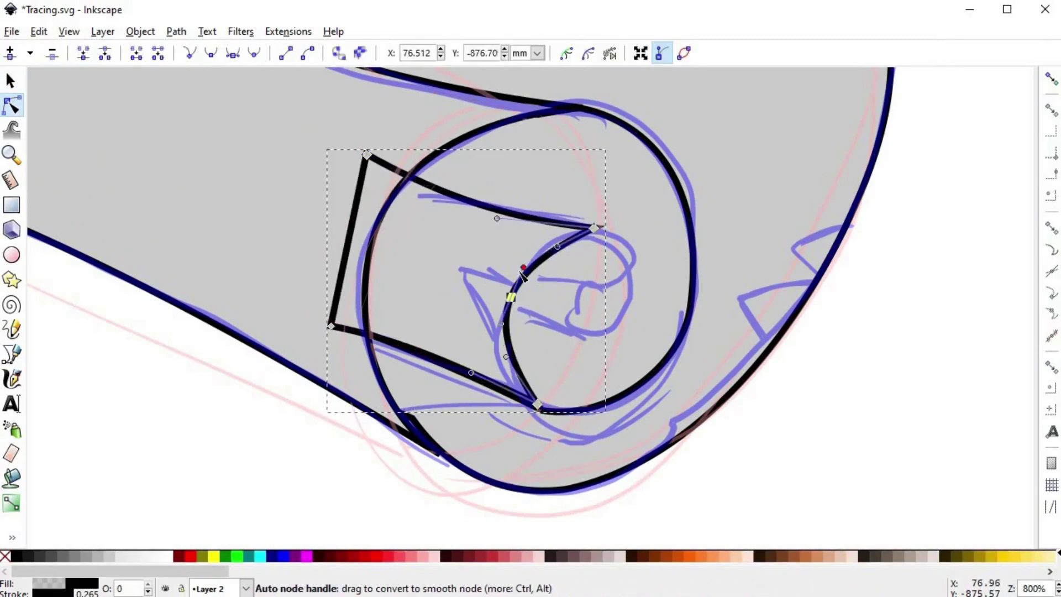
drag(507, 368, 507, 376)
drag(511, 297, 505, 300)
drag(593, 228, 598, 227)
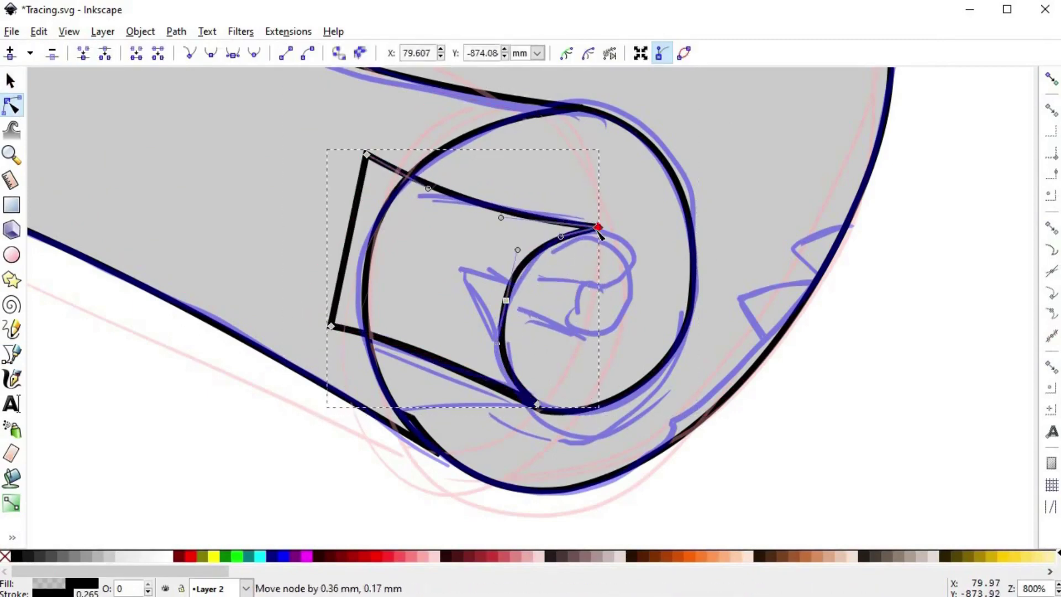
Draw a closed five-point notched shape for the innermost tip of the bottom roll's curl
key(b)
click(511, 262)
click(597, 284)
click(563, 307)
click(578, 335)
click(484, 300)
click(511, 262)
key(s)
click(548, 178)
click(205, 57)
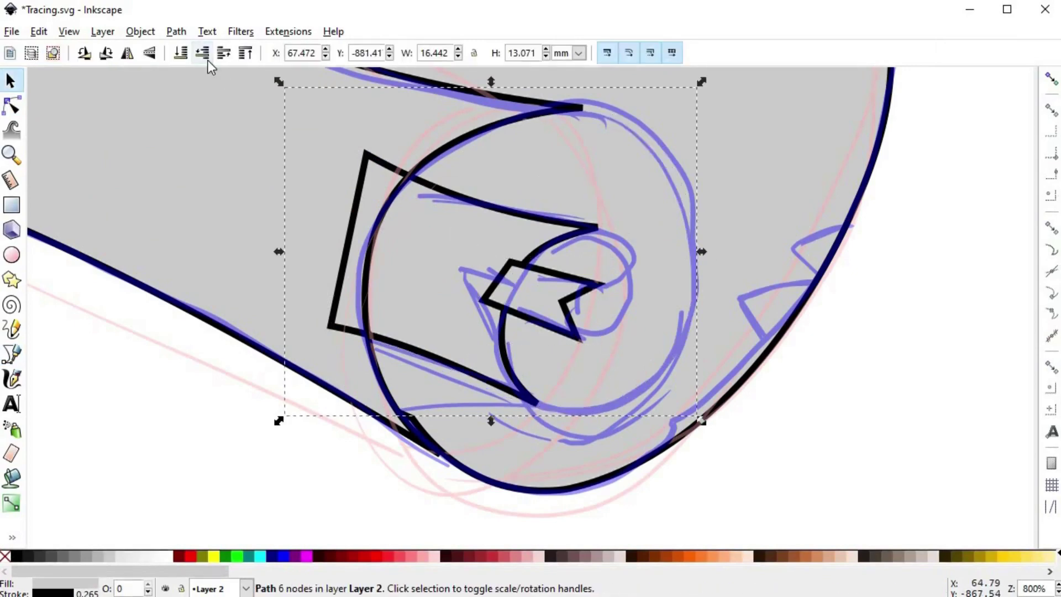
key(ctrl+z)
Lower the inner fold and the innermost tip in the stacking order to tuck their left ends behind the neighbouring shapes
double_click(446, 198)
click(533, 293)
click(206, 56)
Smooth the notch node of the bottom roll's innermost tip and bend its edges to follow the sketch
key(n)
click(563, 302)
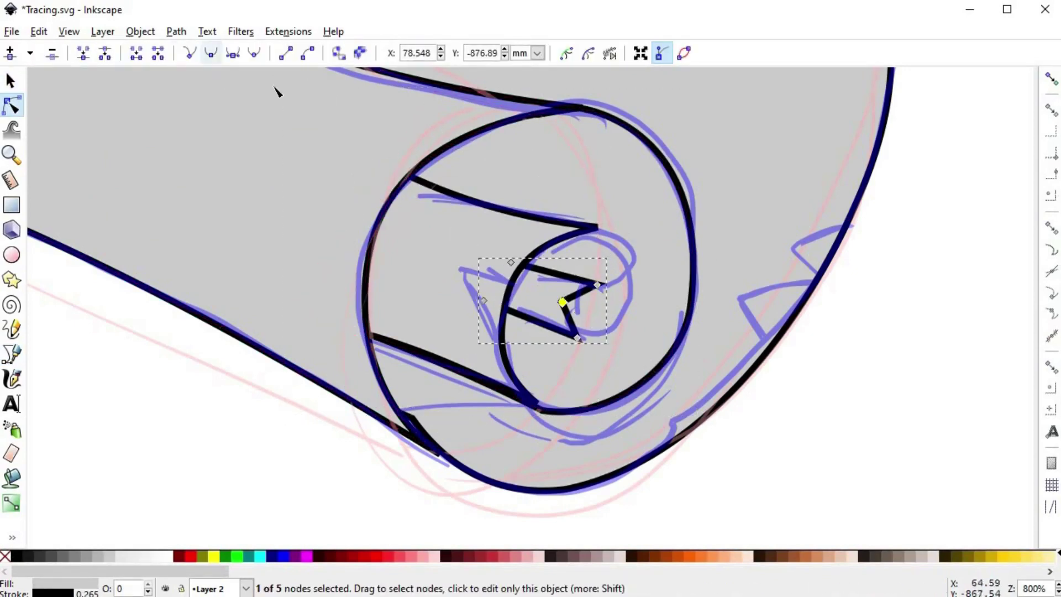
click(211, 53)
scroll(585, 319, up, 3)
drag(524, 271, 546, 283)
drag(377, 158, 384, 145)
drag(507, 189, 504, 201)
drag(474, 336, 478, 319)
scroll(632, 261, down, 1)
Draw a closed straight-edged shape around the rounded centre of the bottom roll's curl, overlapping the innermost tip
key(b)
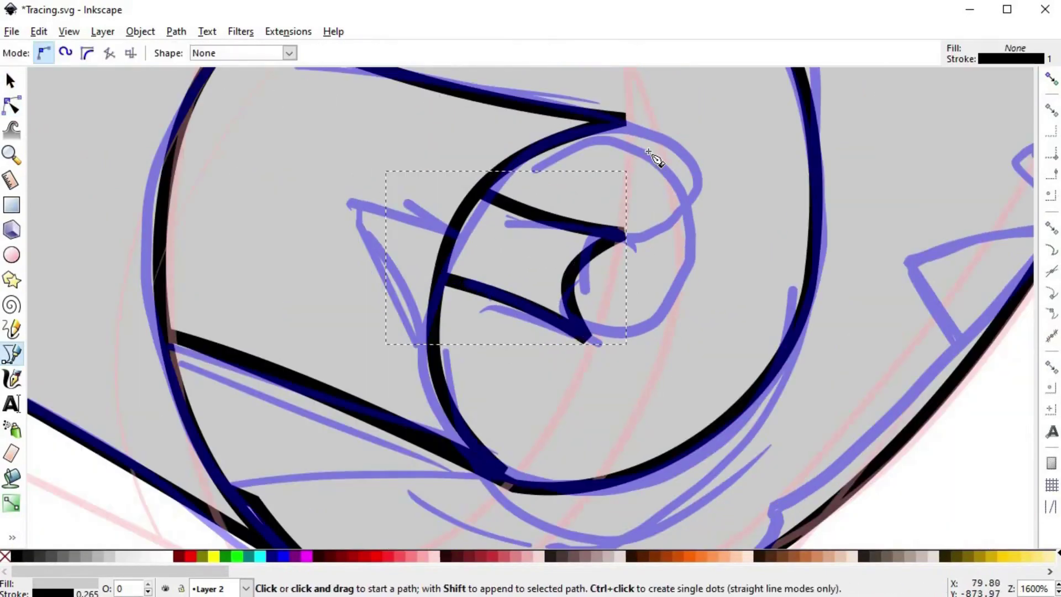
click(617, 122)
click(706, 254)
click(585, 338)
click(464, 233)
Smooth the right node of the new centre shape and adjust its nodes and handles to match the round curl
click(212, 53)
drag(585, 338, 582, 337)
drag(642, 313, 653, 325)
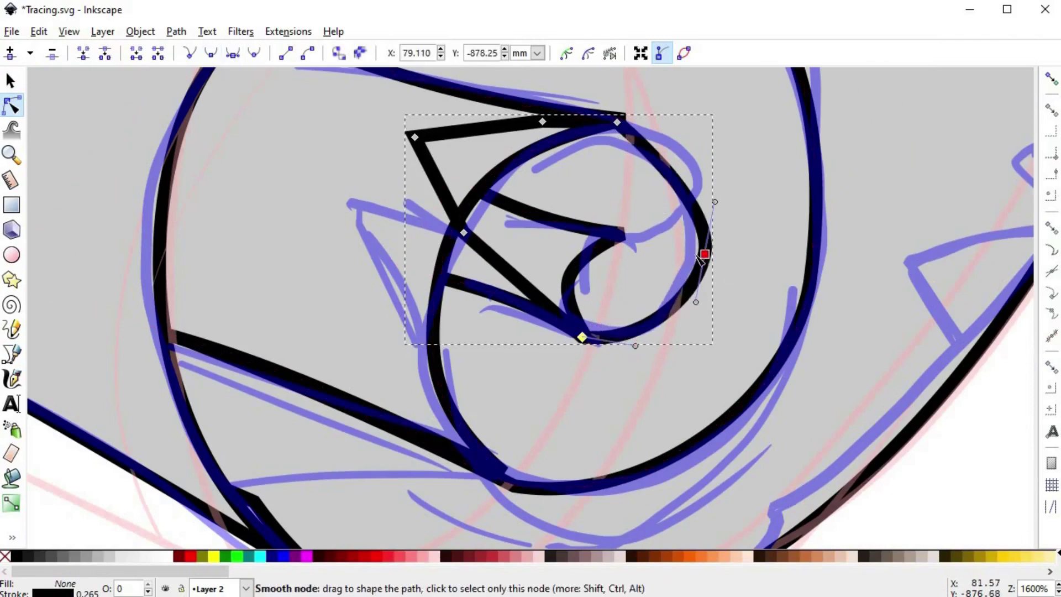
drag(705, 255, 694, 249)
drag(660, 166, 674, 158)
click(617, 122)
key(ctrl+z)
mouse_move(618, 123)
mouse_down()
mouse_move(534, 194)
mouse_move(693, 128)
mouse_up()
drag(636, 345, 651, 343)
Fill the bottom roll's centre curl shape with light grey and lower it in the stacking order
key(s)
click(110, 556)
click(204, 54)
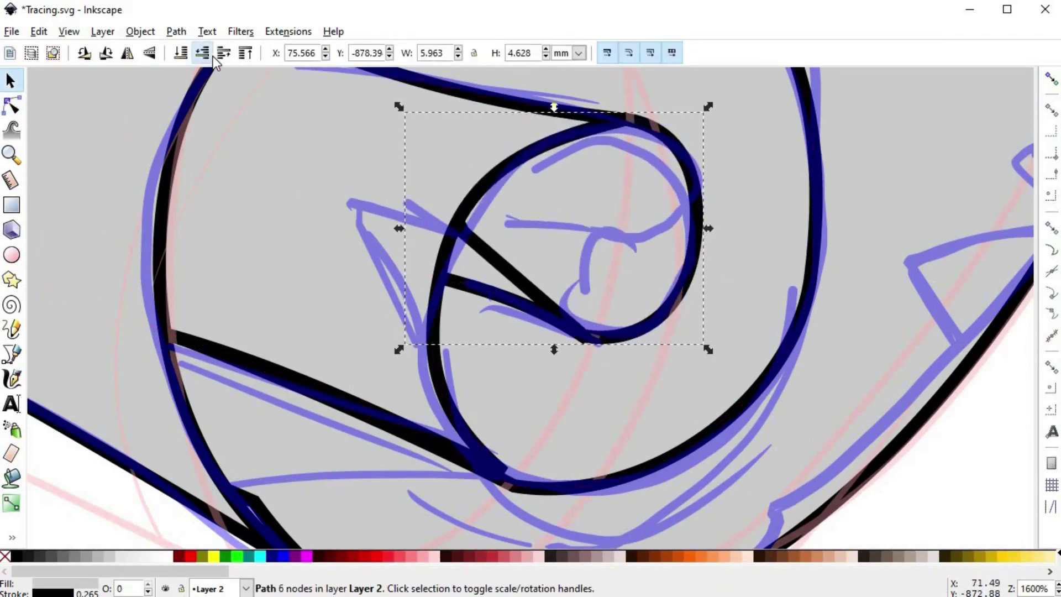
key(Escape)
scroll(381, 337, down, 7)
scroll(530, 354, down, 1)
key(ctrl+a)
key(Escape)
Draw two pointed tear shapes across the sheet's upper-left edge and subtract them from the sheet
scroll(332, 182, up, 5)
key(b)
click(439, 152)
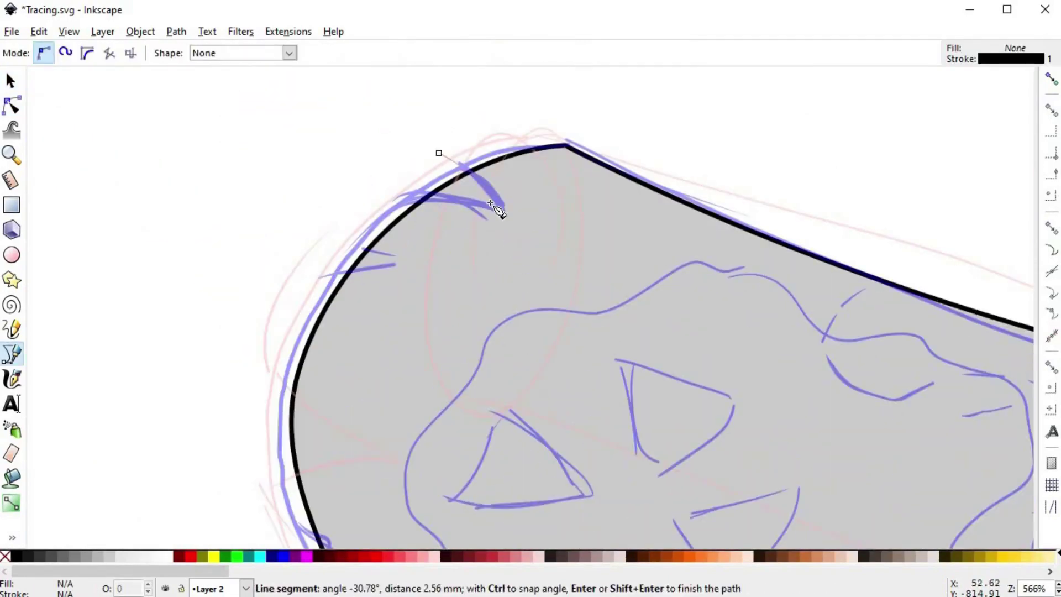
click(383, 181)
key(Return)
click(398, 255)
key(s)
scroll(324, 240, down, 3)
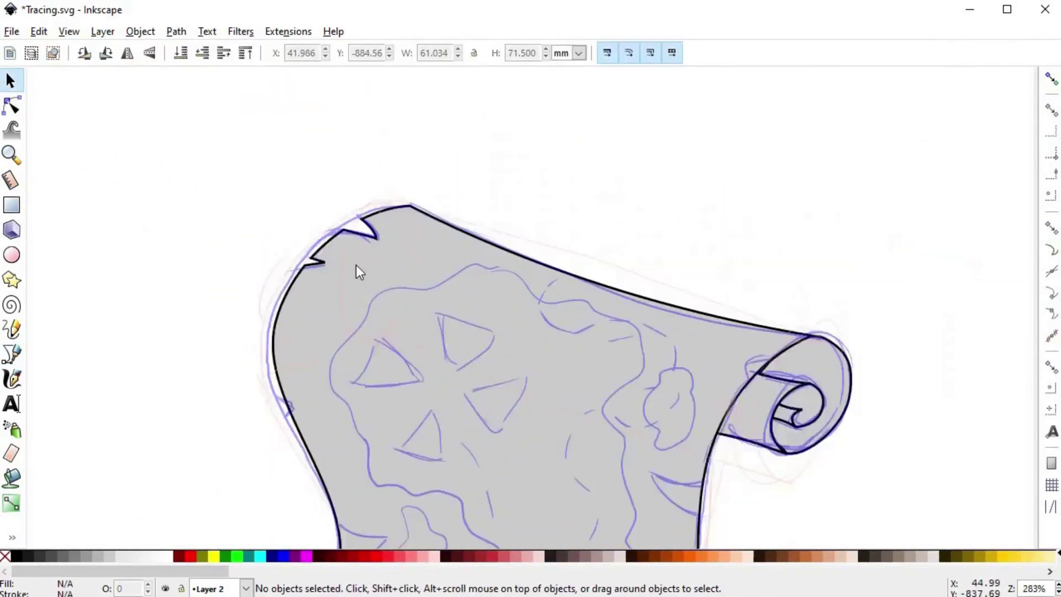
Draw a small three-point tear outline across the middle of the sheet's left edge
scroll(304, 417, up, 3)
key(b)
click(338, 201)
click(380, 215)
click(361, 263)
key(Return)
key(s)
Draw a curved tear shape on the sheet's left edge just above the bottom roll and subtract it from the sheet
scroll(387, 362, down, 3)
key(b)
click(434, 372)
drag(539, 399, 604, 390)
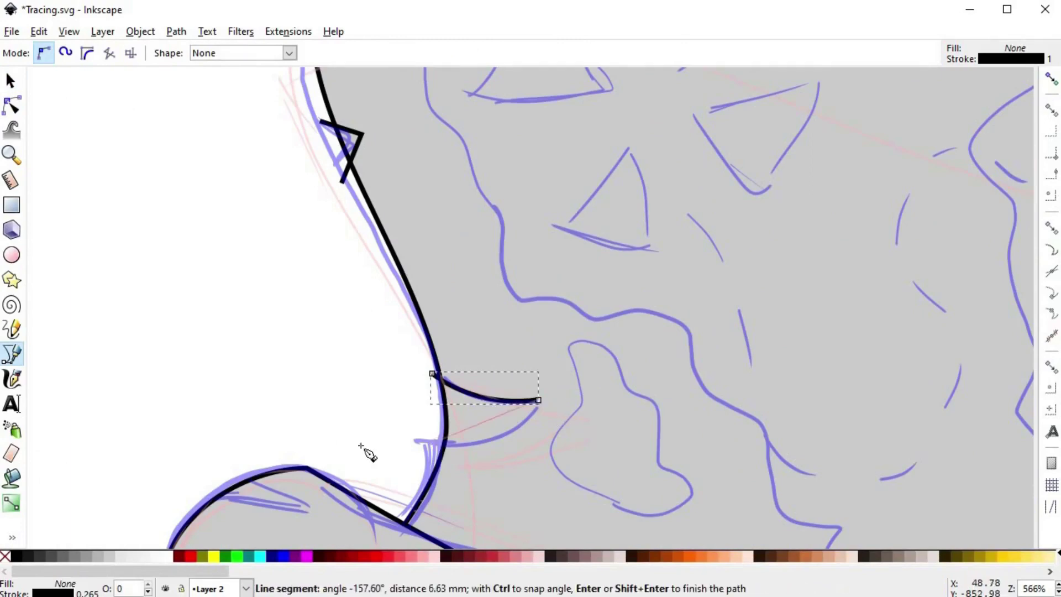
key(ctrl+minus)
Draw a curved tear shape on the sheet's right edge below the top roll and subtract it from the sheet
scroll(326, 332, down, 4)
scroll(498, 348, up, 4)
key(b)
click(569, 272)
drag(410, 244, 305, 204)
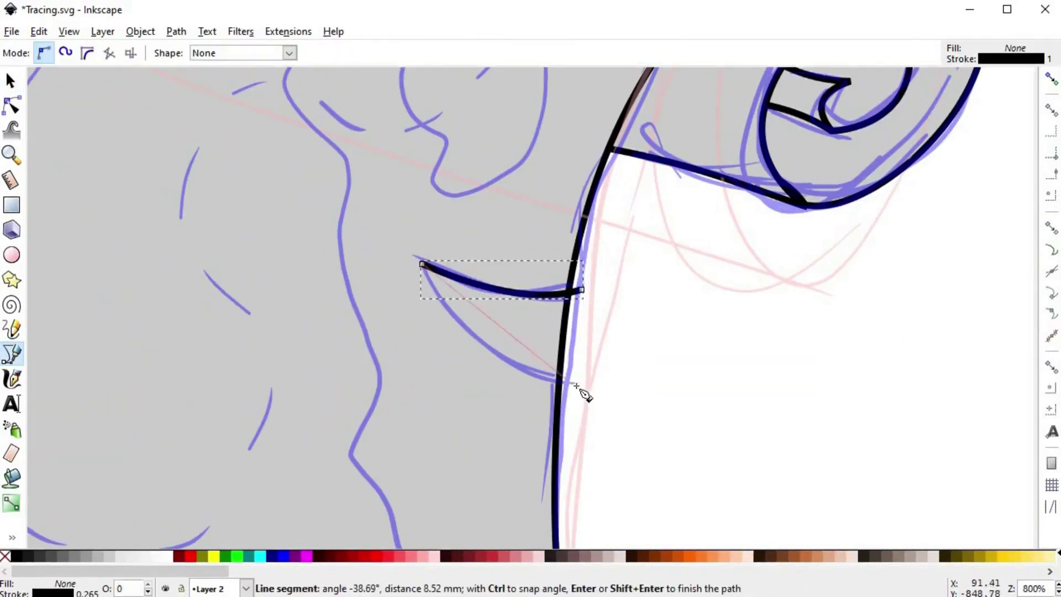
key(ctrl+minus)
Draw a double zigzag tear shape on the sheet's lower-right edge beside the bottom roll, subtract it and adjust the cut edge
scroll(638, 468, down, 2)
scroll(637, 468, down, 3)
scroll(619, 470, up, 6)
key(b)
click(590, 250)
click(517, 264)
click(546, 304)
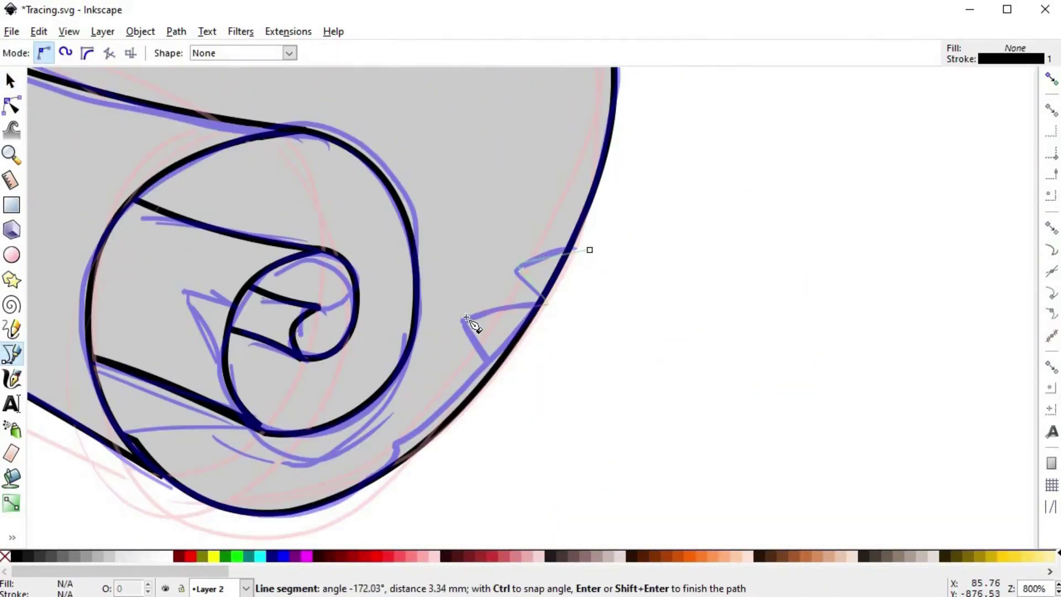
click(590, 250)
key(ctrl+minus)
key(n)
drag(466, 313, 471, 325)
Draw a closed triangular shape at the left edge of the top roll and subtract it to form a notch
scroll(588, 470, down, 4)
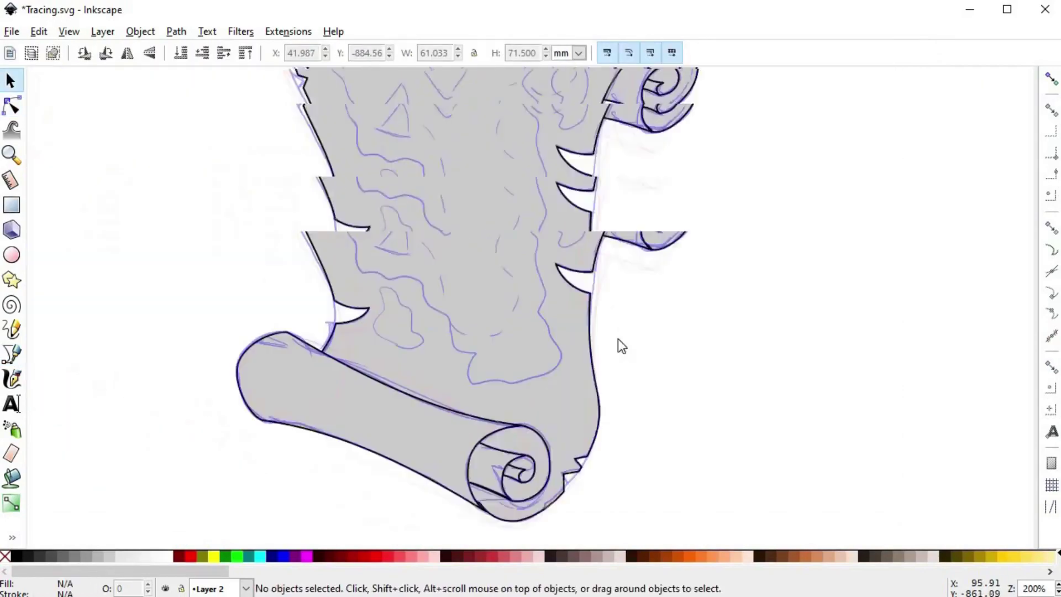
scroll(622, 249, up, 3)
key(b)
click(643, 229)
click(585, 240)
click(590, 274)
click(643, 228)
key(ctrl+minus)
key(n)
scroll(681, 329, down, 4)
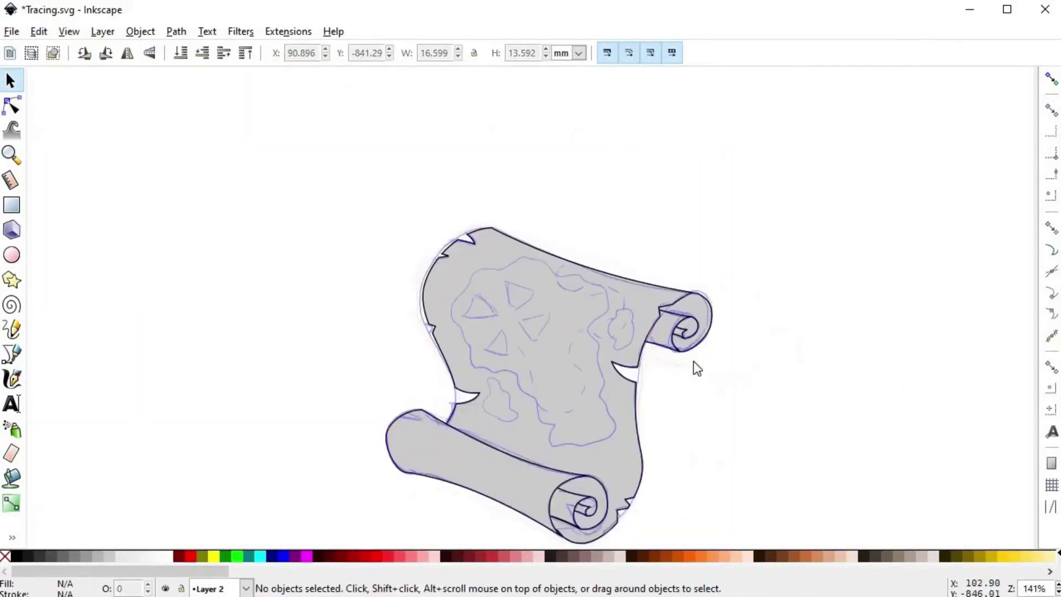
Touch up the top roll's outline, then select the whole filled tracing and move it off the sketch
scroll(696, 330, up, 4)
drag(695, 314, 690, 316)
scroll(664, 300, down, 5)
key(s)
click(649, 373)
key(ctrl+a)
drag(564, 326, 857, 326)
click(724, 407)
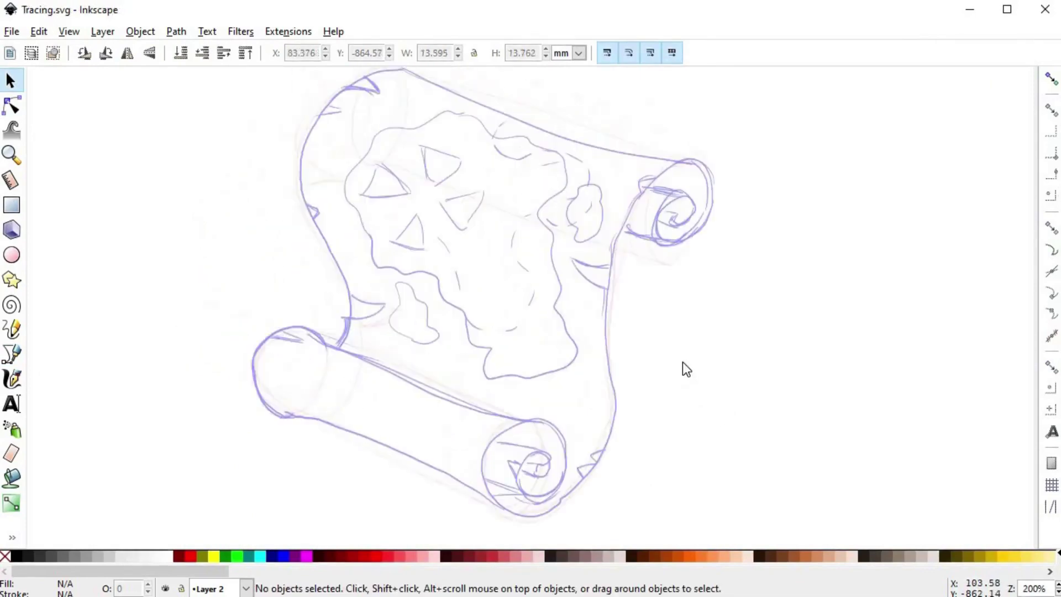
Draw one continuous open path from the bottom roll's spiral centre up the sheet's right edge into the top roll's spiral
scroll(675, 351, down, 2)
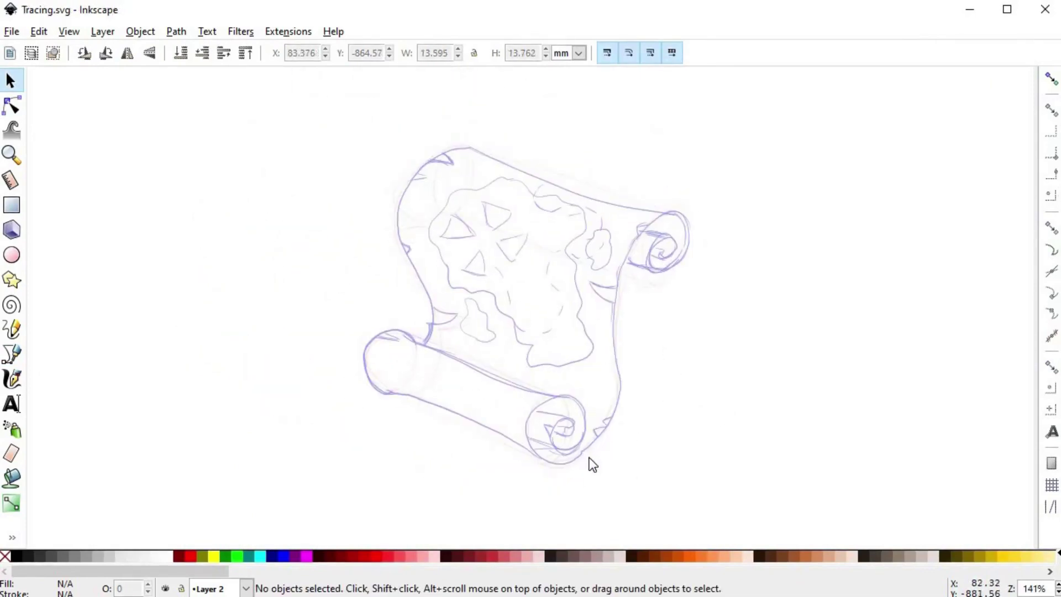
key(b)
scroll(576, 457, up, 5)
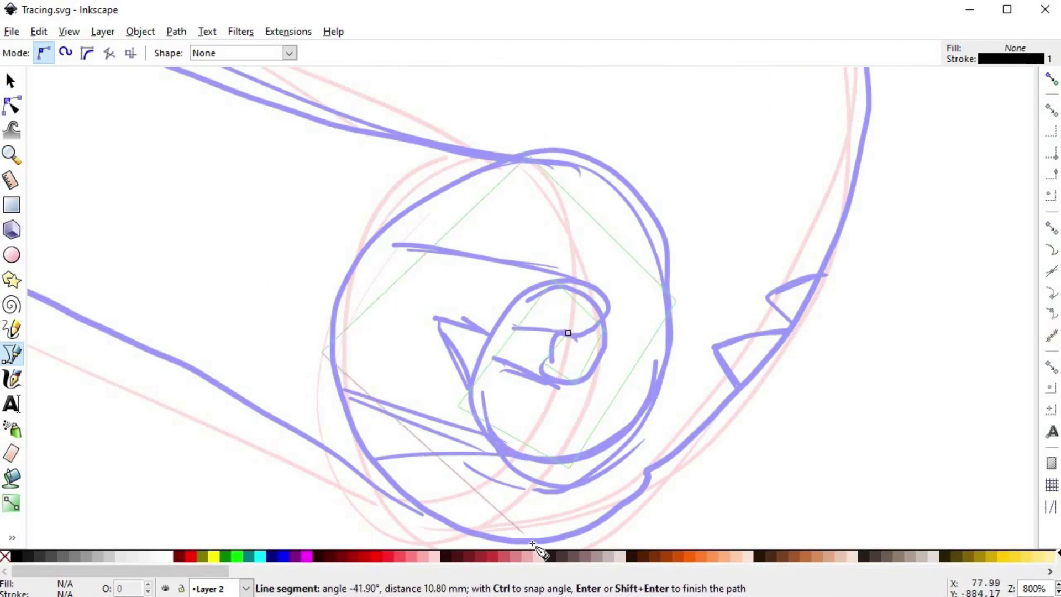
scroll(608, 514, down, 3)
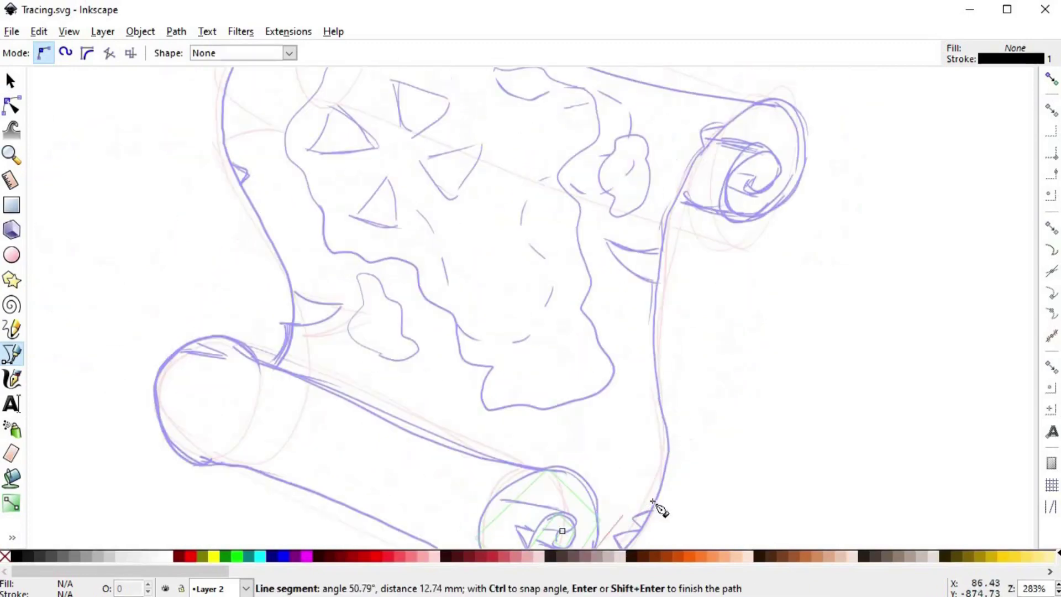
click(661, 259)
Adjust the nodes and handles of the bottom spiral so its curves follow the sketched roll
scroll(707, 204, up, 5)
scroll(708, 203, right, 3)
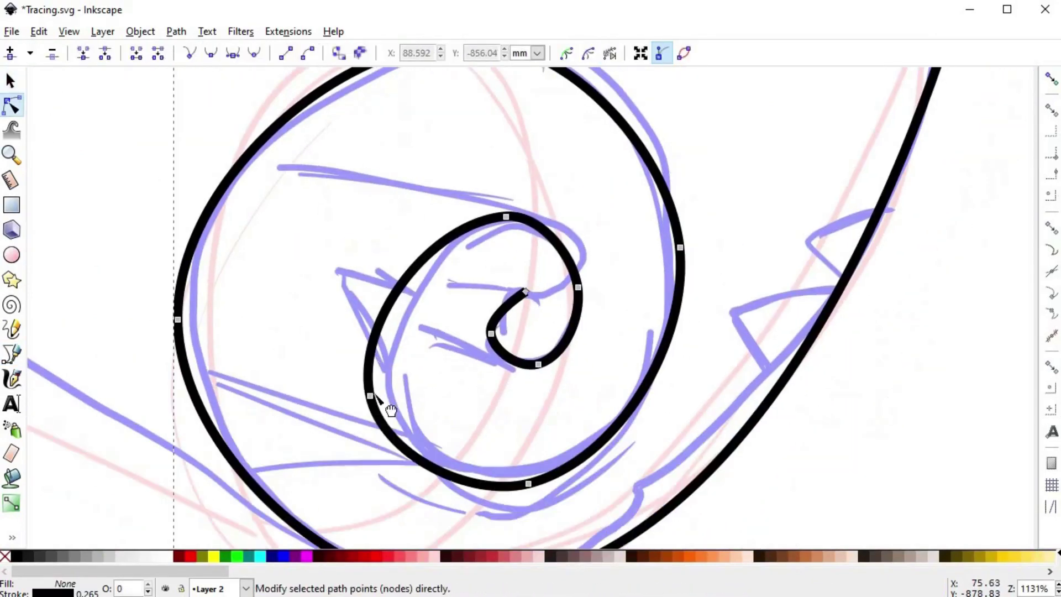
drag(546, 215, 571, 217)
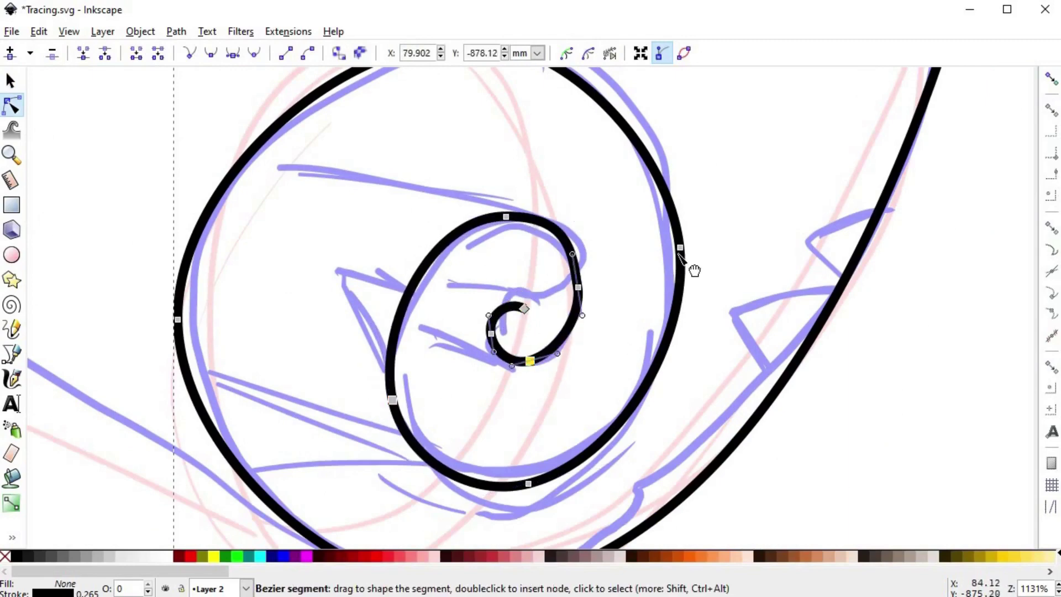
mouse_move(680, 248)
mouse_down()
mouse_move(661, 248)
mouse_move(672, 248)
mouse_up()
scroll(651, 277, down, 2)
scroll(642, 295, up, 1)
drag(561, 172, 634, 172)
drag(415, 311, 423, 311)
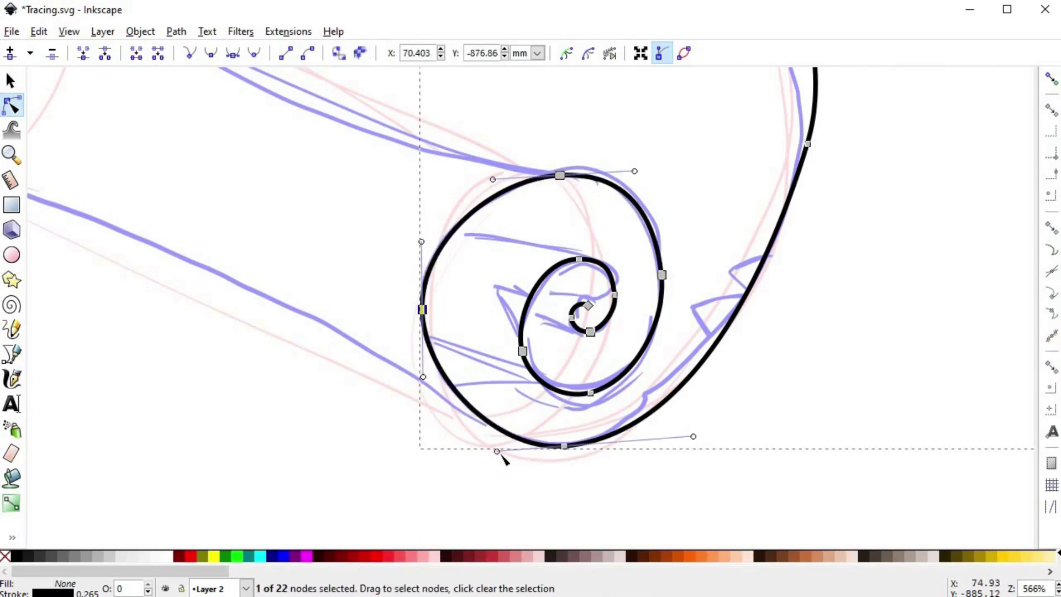
drag(498, 451, 481, 450)
Adjust the nodes and handles along the sheet's right edge between the two rolls to match the sketch
scroll(809, 173, down, 1)
drag(808, 173, 701, 415)
key(ctrl+z)
scroll(680, 412, down, 2)
drag(617, 512, 634, 502)
drag(656, 74, 618, 274)
drag(629, 220, 637, 227)
drag(611, 320, 606, 370)
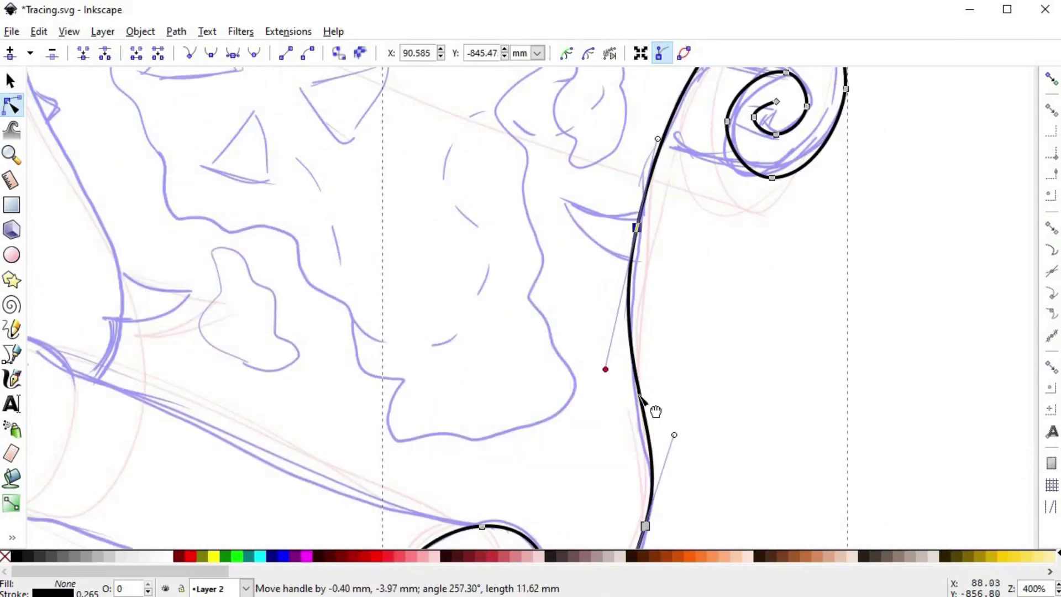
drag(686, 222, 580, 457)
Adjust the nodes and inner end of the top spiral to follow the sketched roll
scroll(681, 304, up, 1)
drag(741, 212, 768, 214)
drag(658, 459, 654, 451)
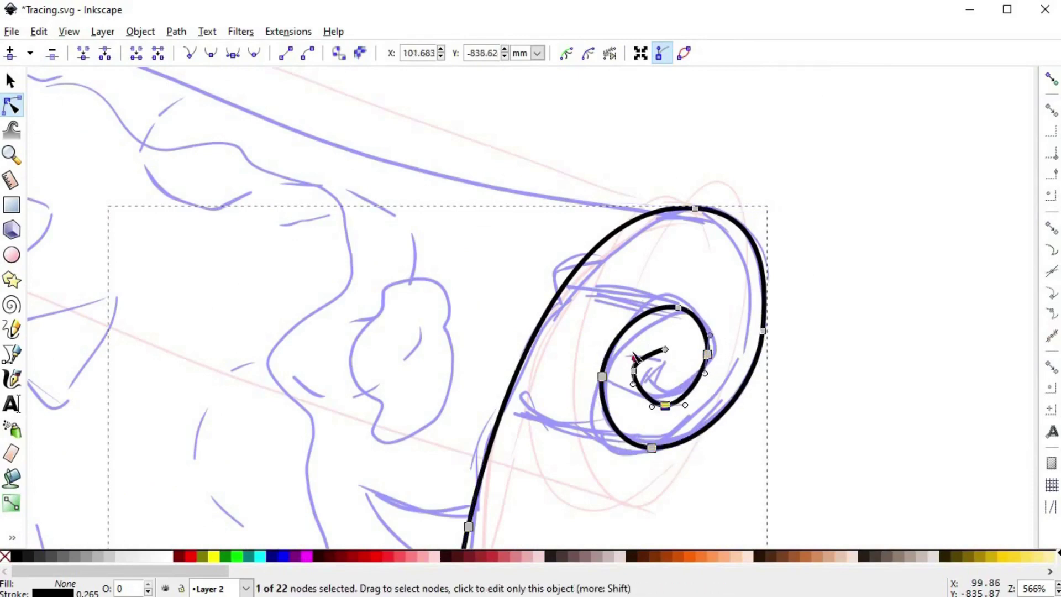
key(s)
click(712, 394)
drag(665, 361, 683, 319)
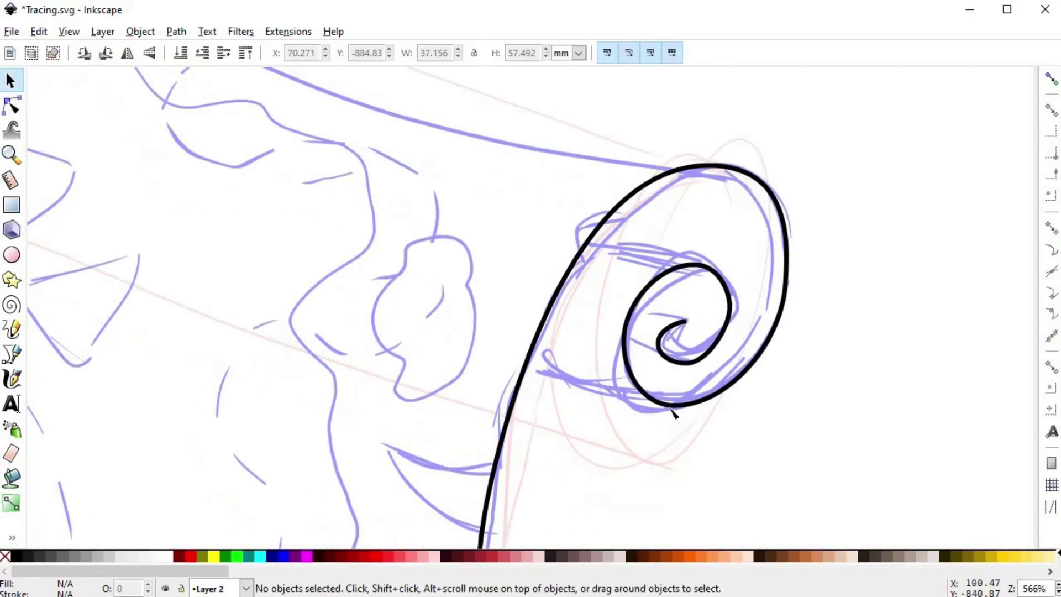
Draw a line from the base of the top roll's curl to the sheet's right edge and bend it slightly upward
key(b)
click(670, 407)
click(527, 363)
key(Return)
key(s)
double_click(605, 389)
drag(607, 388, 610, 380)
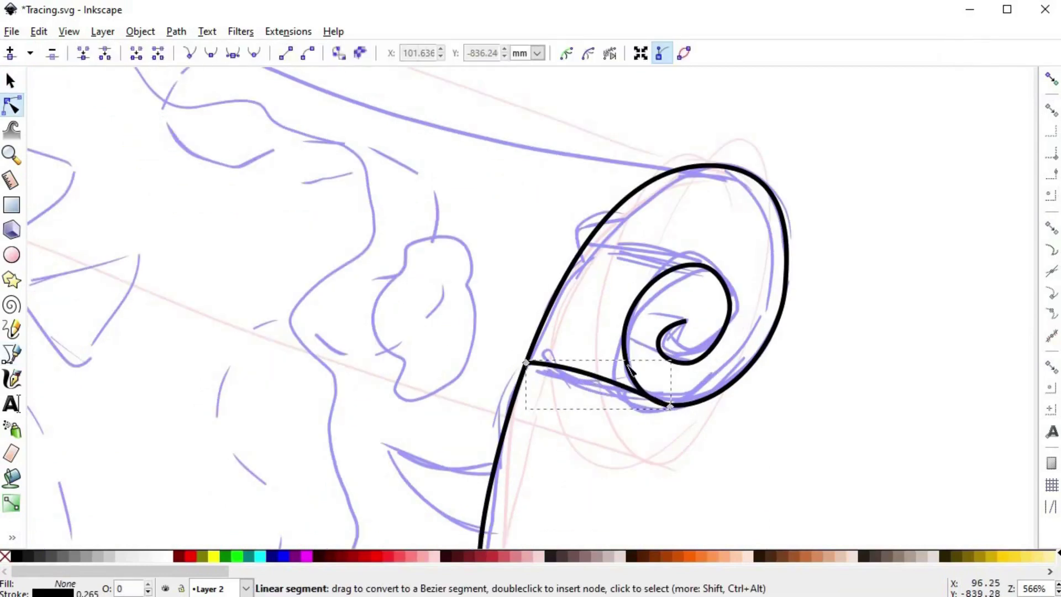
Draw a line from the top of the top roll's inner curl to the outer outline and bend it slightly downward
key(b)
click(709, 268)
click(594, 235)
key(Return)
key(s)
double_click(652, 252)
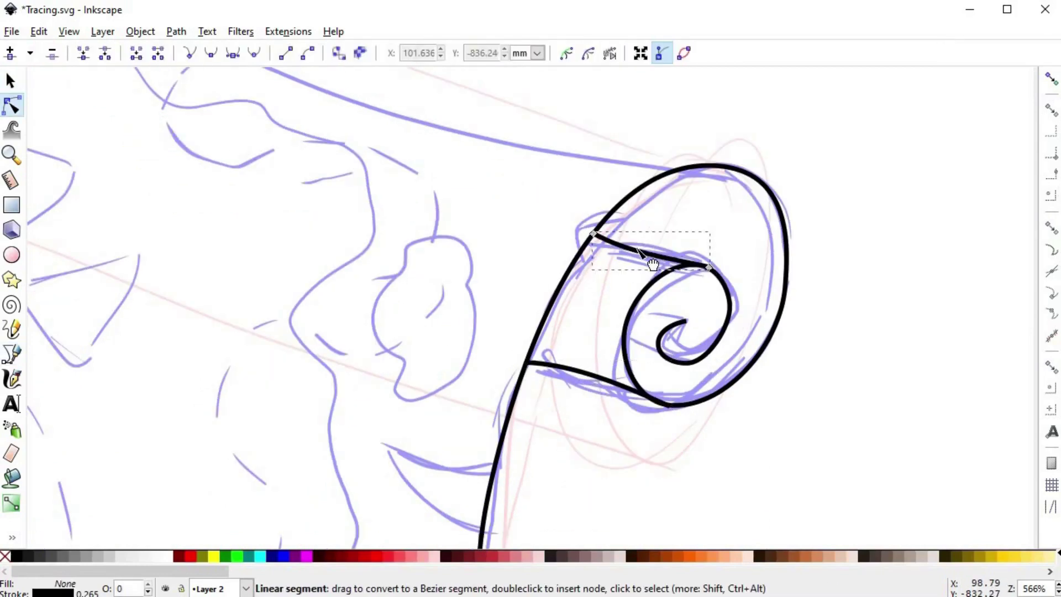
drag(653, 251, 650, 258)
Draw a short line from the top spiral's inner end to the left side of its inner curl and bend it downward
key(b)
click(684, 321)
click(634, 307)
key(Return)
key(s)
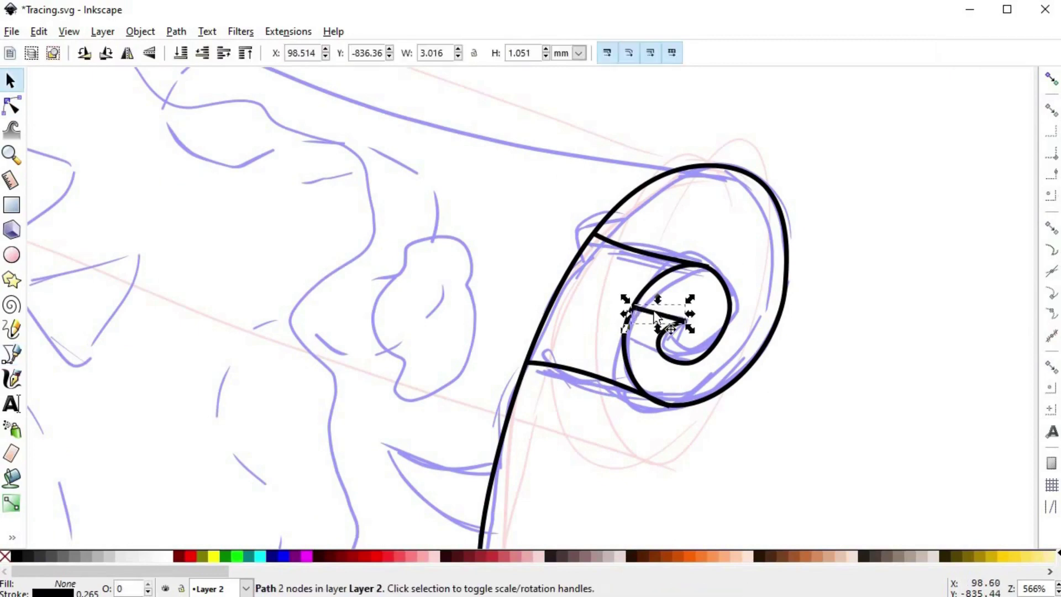
scroll(657, 327, up, 2)
double_click(660, 302)
drag(660, 303, 657, 309)
Draw a short line from the bottom of the top spiral's innermost turn to the inner curl's left side and curve it
key(b)
click(695, 396)
click(592, 355)
key(Return)
key(s)
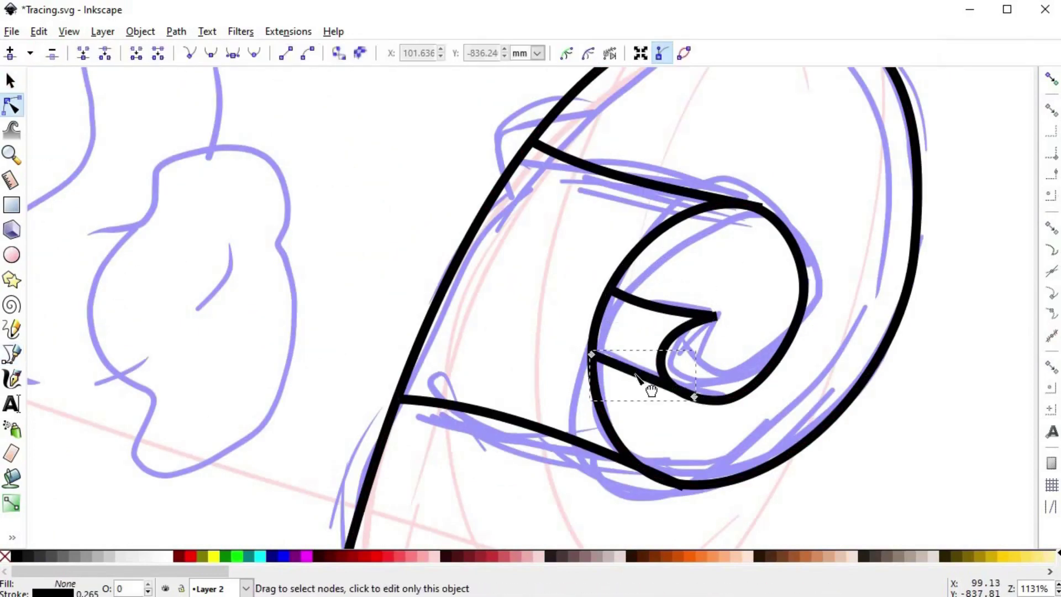
click(765, 407)
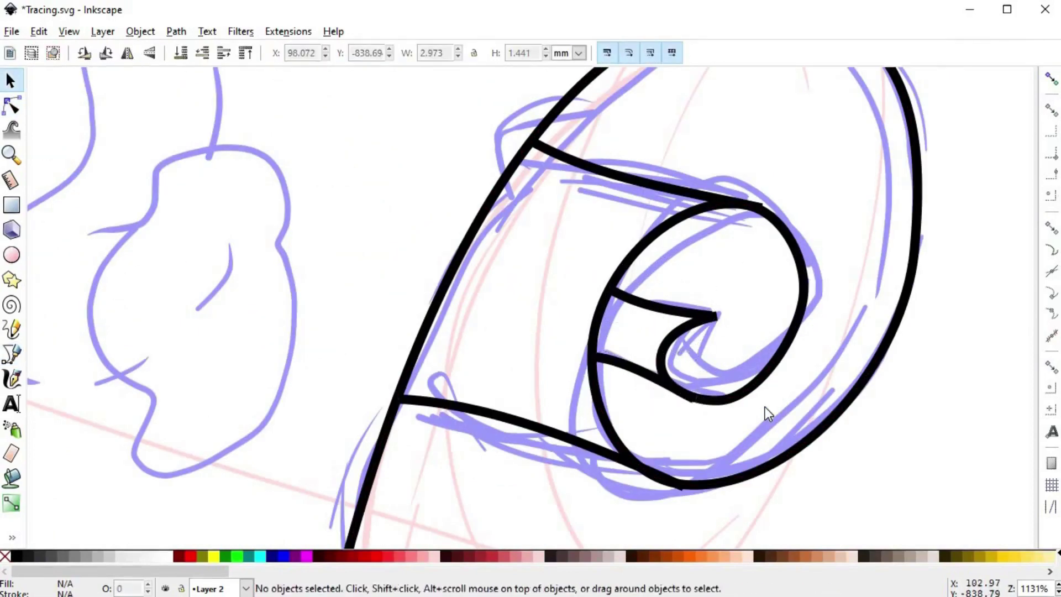
Draw a line from the top of the bottom roll's inner curl to its outer outline and bend it slightly downward
scroll(765, 407, down, 5)
drag(768, 431, 748, 197)
scroll(592, 416, up, 3)
key(b)
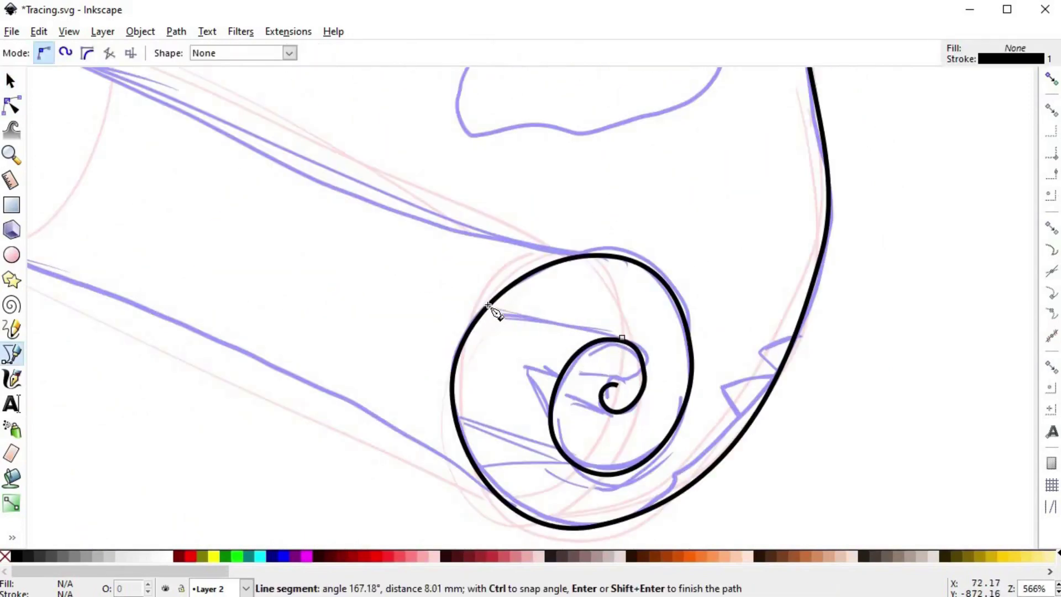
click(489, 306)
key(Return)
key(s)
key(n)
drag(555, 322, 562, 335)
key(b)
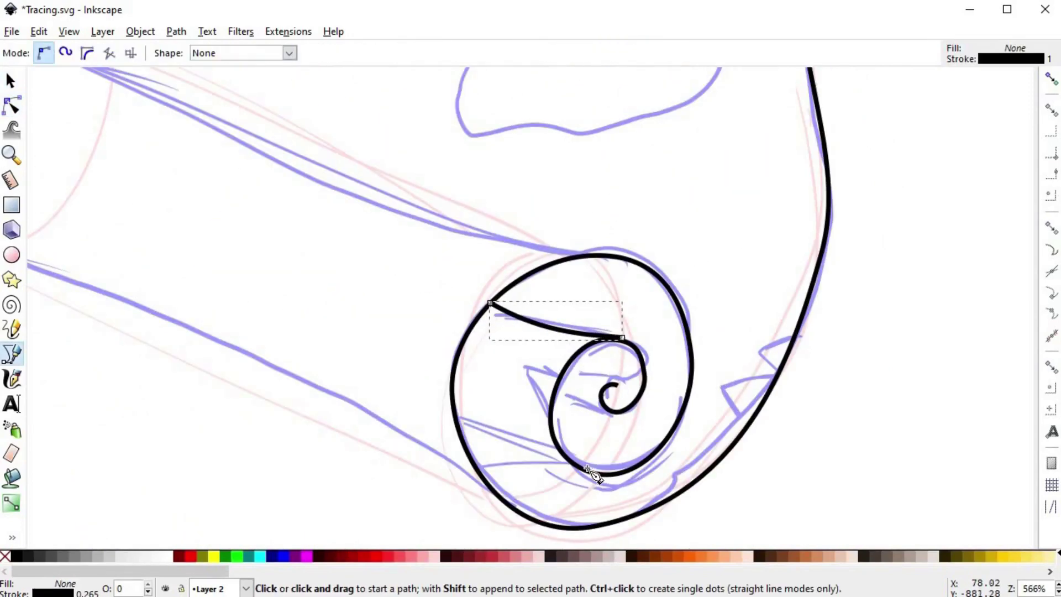
Draw a line from the bottom of the bottom roll's inner curl to the outer outline's left side and bend it
click(456, 422)
key(Return)
key(s)
key(n)
drag(525, 448, 576, 431)
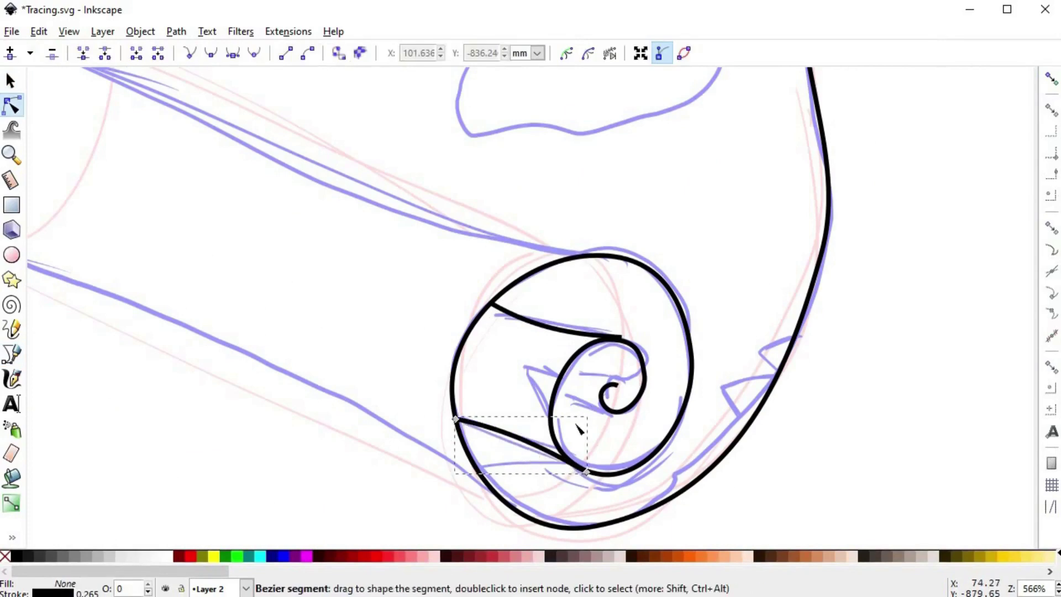
Draw a short curved line from the bottom spiral's inner end to the inner curl, and shift the upper line's end onto the curl's stroke
key(b)
click(566, 370)
key(Return)
key(s)
scroll(616, 340, up, 3)
click(517, 316)
key(n)
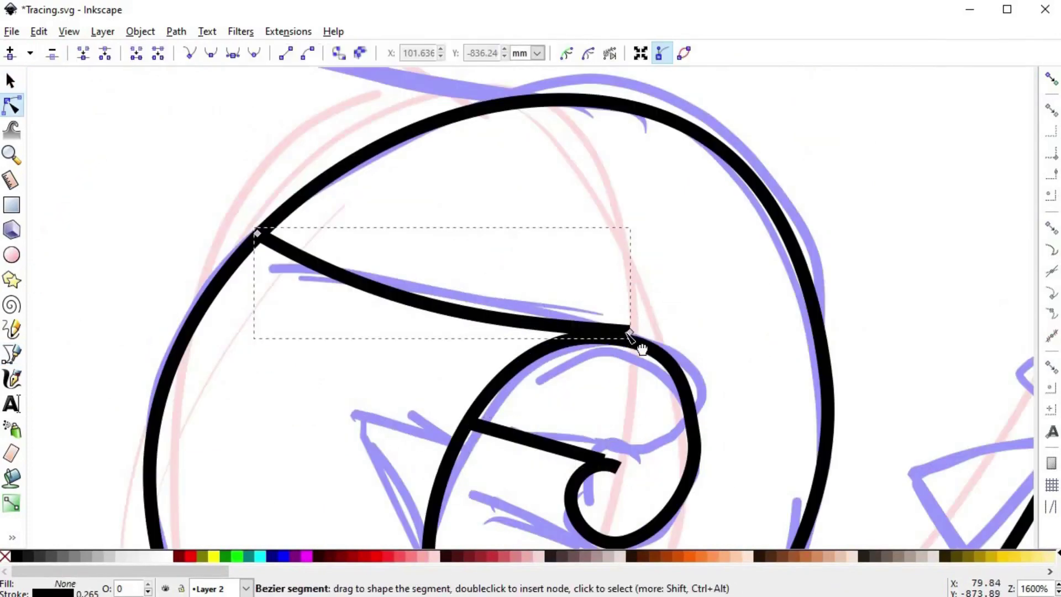
drag(631, 333, 635, 341)
click(583, 454)
drag(570, 464, 550, 502)
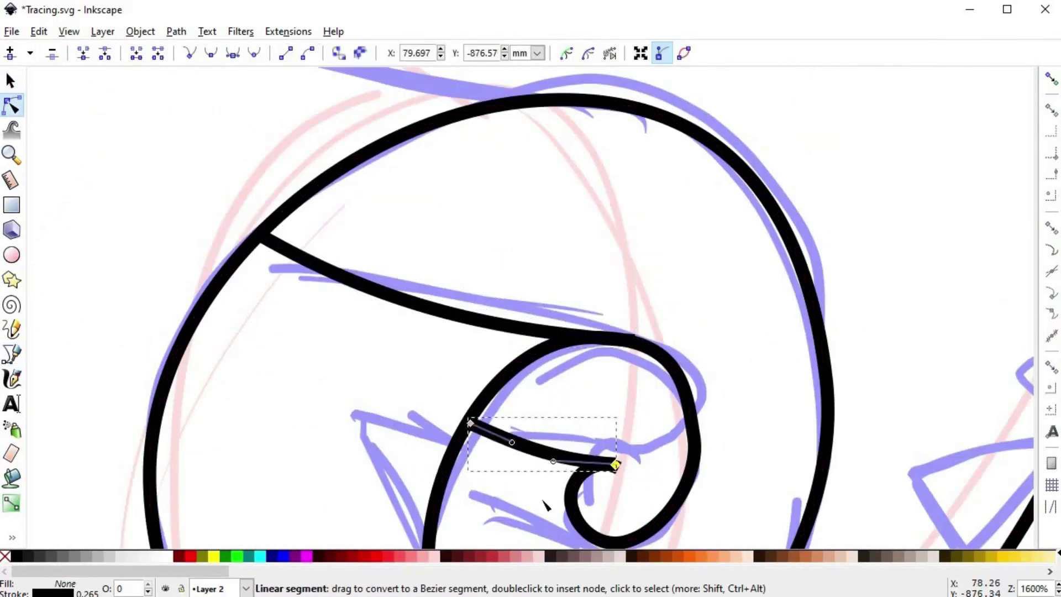
Draw a short line from the bottom spiral's innermost turn to the left side of its inner curl
scroll(622, 393, down, 5)
key(b)
click(460, 336)
key(Return)
key(n)
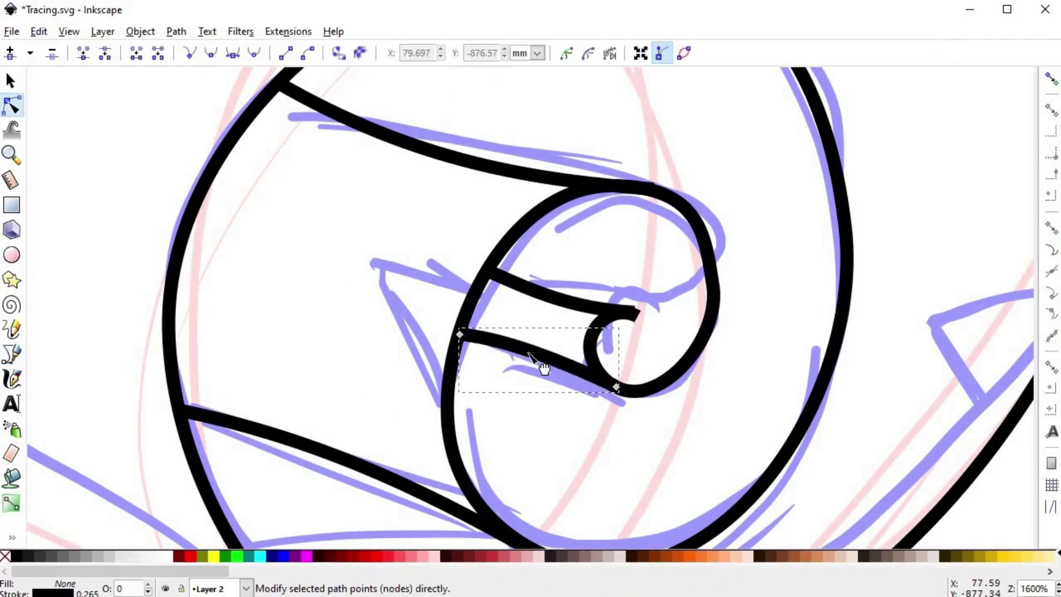
key(s)
Draw a curved line along the sheet's top edge from the upper-left corner to the top roll's outline
scroll(552, 432, down, 7)
scroll(474, 232, up, 2)
key(b)
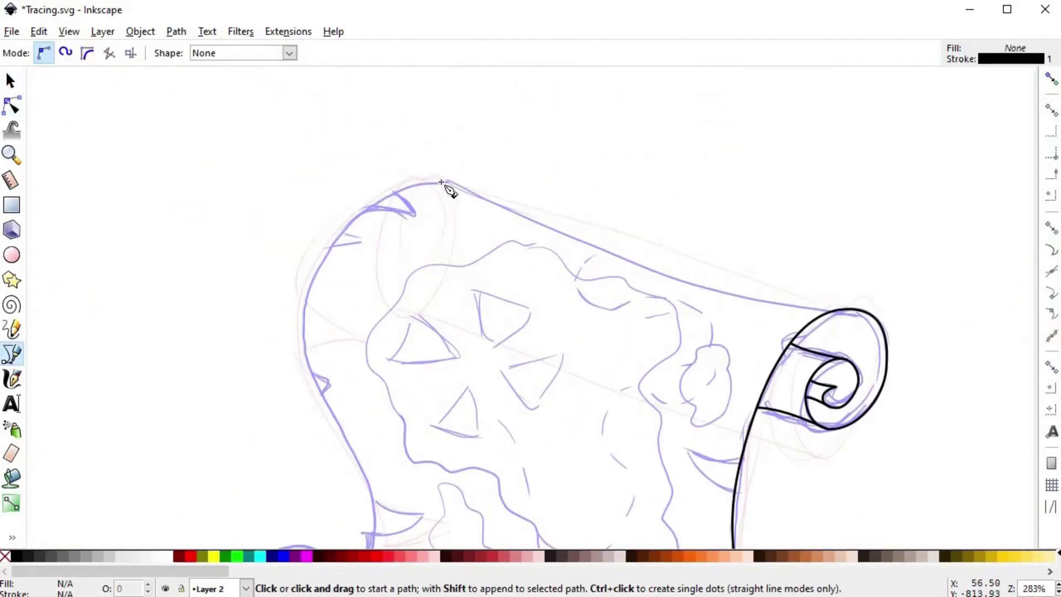
drag(840, 311, 1007, 320)
key(Return)
key(s)
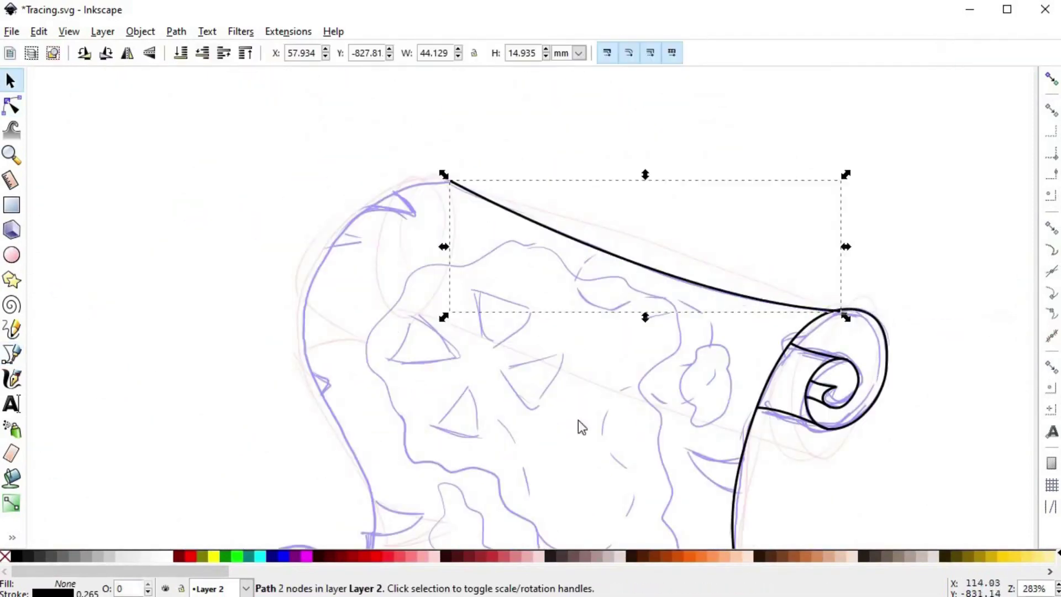
Draw a curved line along the bottom roll's lower edge, from its left end to the spiral's outline
drag(578, 420, 693, 166)
key(b)
click(381, 417)
drag(686, 539, 721, 525)
key(Return)
key(s)
Draw a curved line along the bottom roll's upper edge, from its left end to the top of the spiral's outline
drag(681, 375, 696, 406)
key(b)
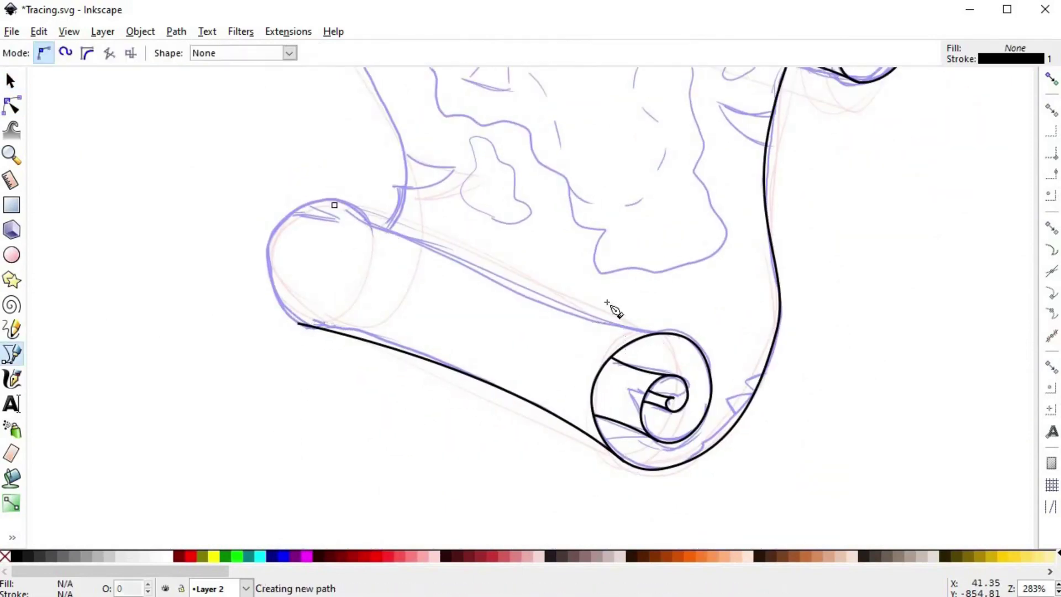
drag(665, 335, 834, 380)
key(Return)
key(s)
Close off the bottom roll's left end with a three-node path, auto-smooth its middle node and adjust it to the sketched curve
ctrl+scroll(415, 226, up, 2)
key(b)
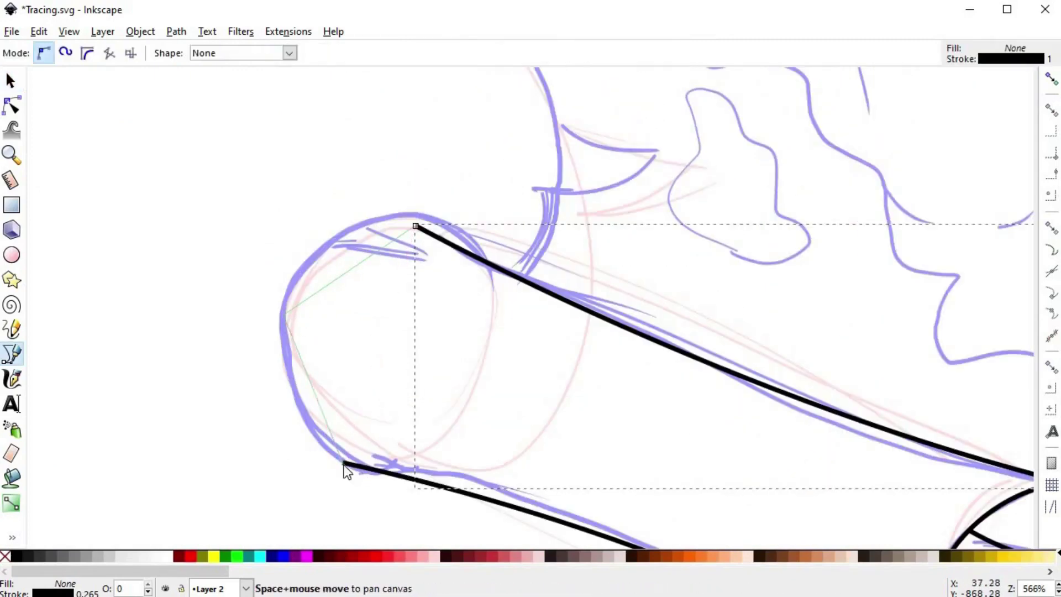
key(Return)
key(n)
click(284, 315)
click(254, 53)
drag(300, 265, 316, 201)
drag(267, 366, 254, 436)
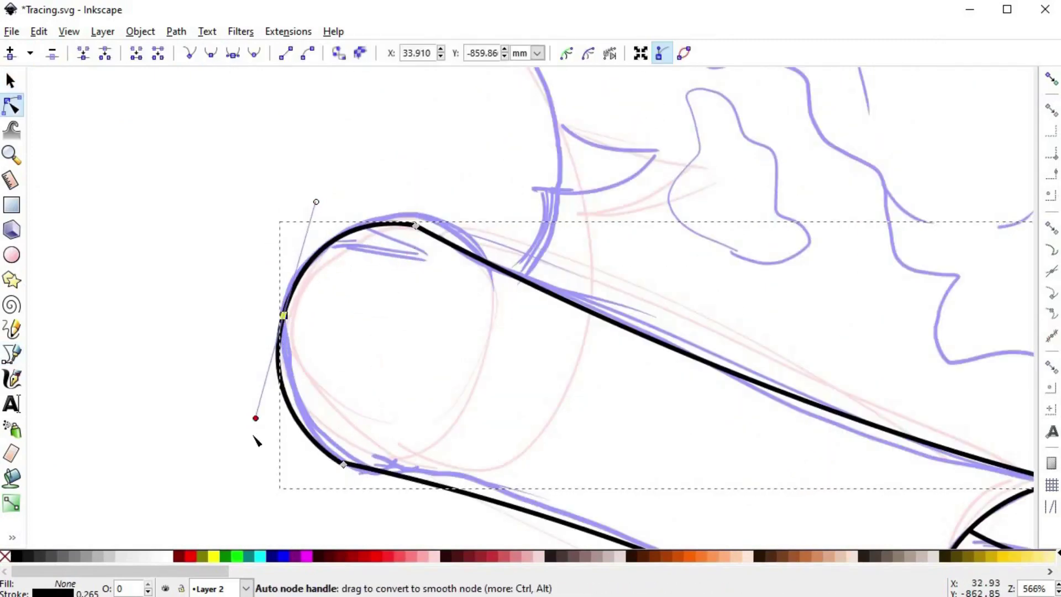
drag(284, 315, 290, 308)
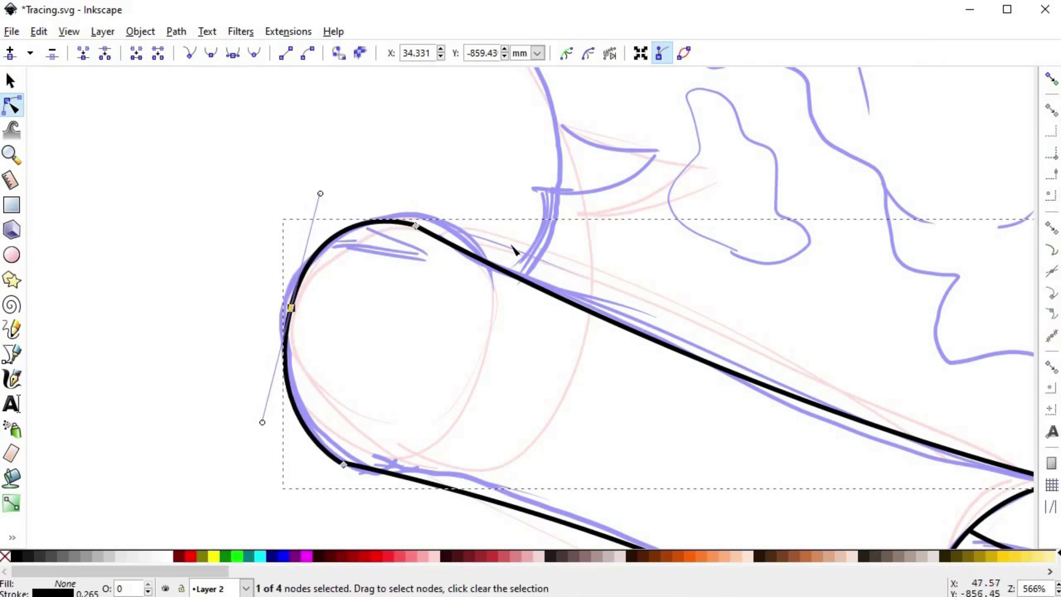
key(s)
key(Escape)
Draw a segmented path along the sheet's left edge, from the top corner to the bottom roll's upper edge
ctrl+scroll(506, 239, down, 2)
key(space)
ctrl+scroll(558, 162, up, 1)
key(b)
click(558, 161)
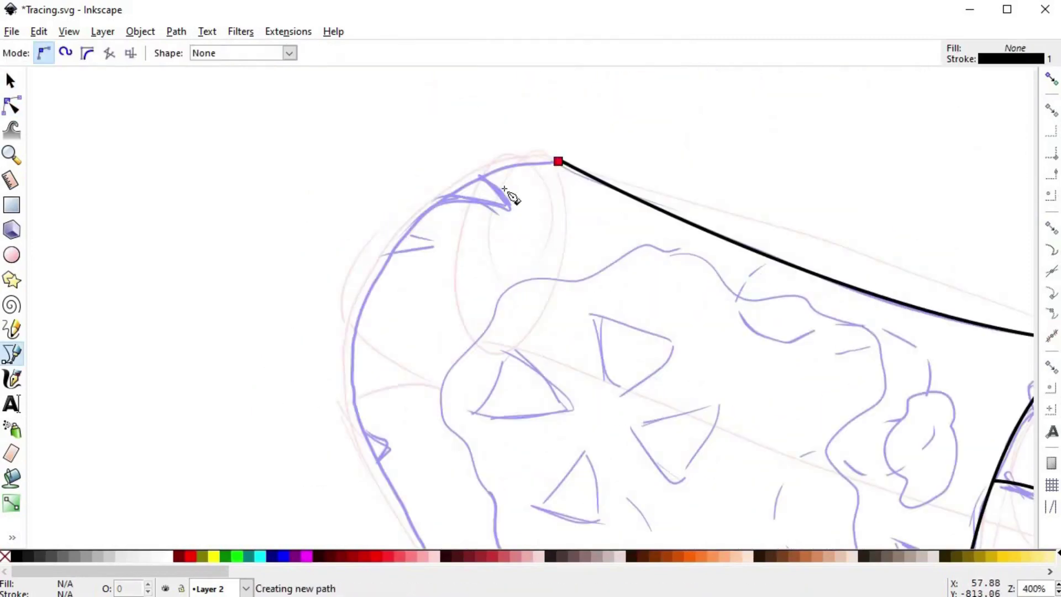
drag(463, 47, 463, 37)
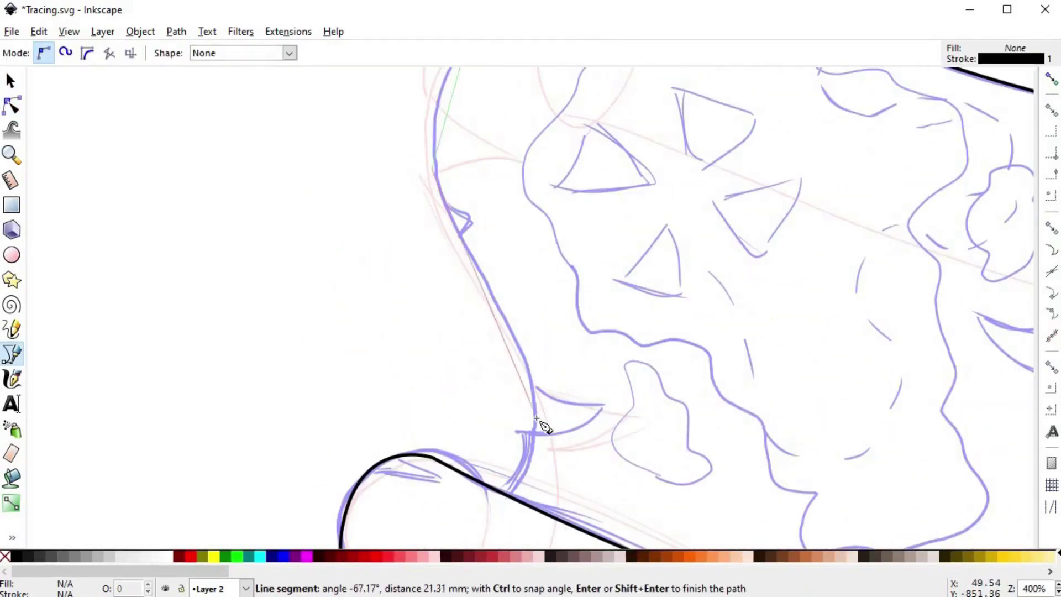
Auto-smooth the three middle nodes of the left-edge path and adjust its nodes and handles to follow the sketch
key(n)
ctrl+scroll(514, 330, down, 2)
drag(427, 101, 535, 406)
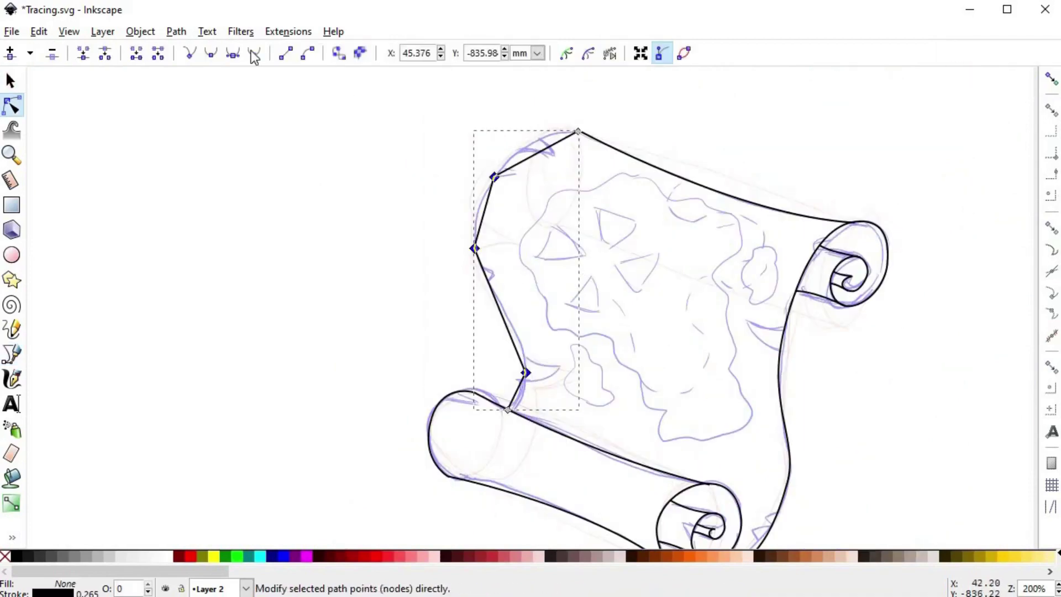
click(254, 54)
ctrl+scroll(532, 257, up, 2)
key(space)
drag(579, 263, 542, 261)
key(space)
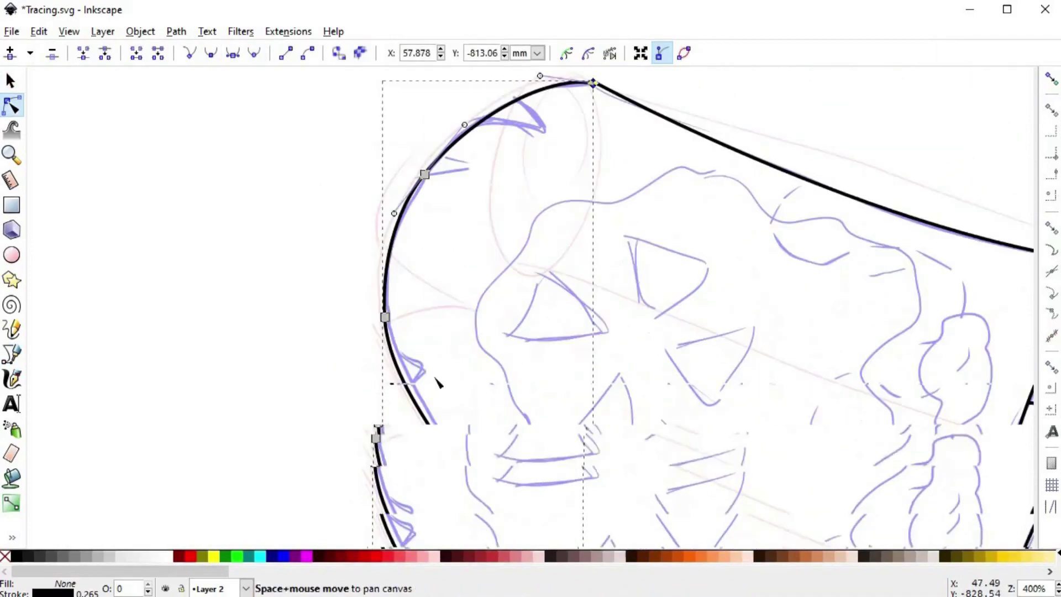
click(387, 309)
scroll(421, 259, down, 8)
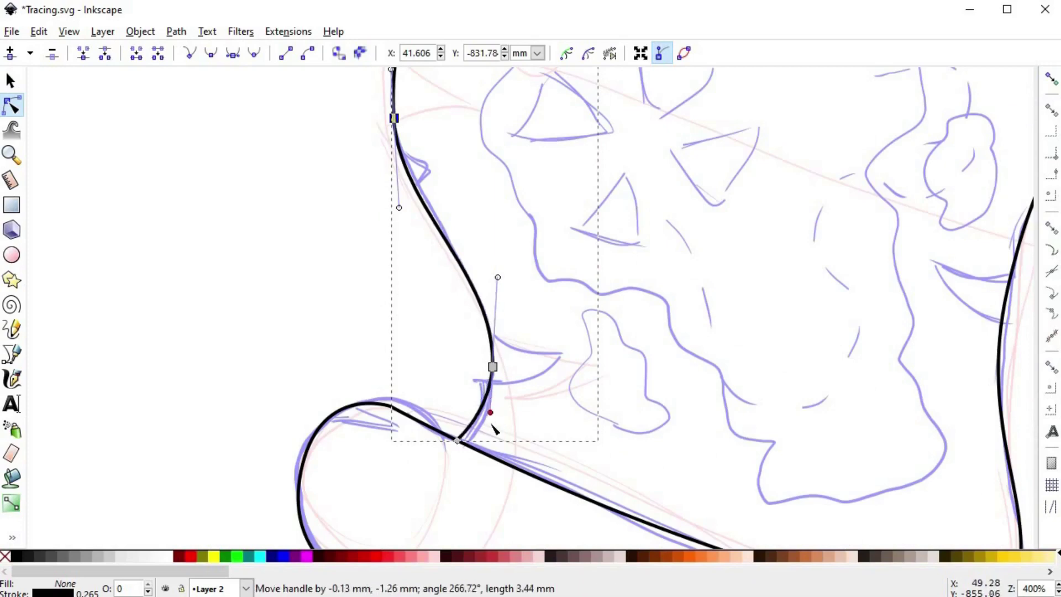
drag(491, 424, 494, 440)
drag(397, 119, 398, 119)
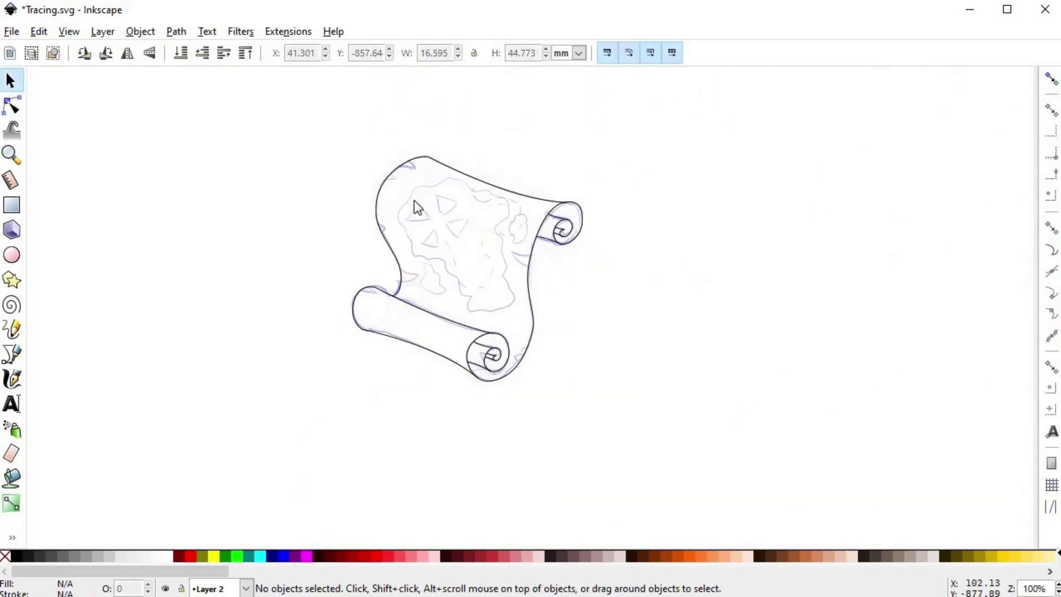
Form the torn notch near the left edge's top with three added nodes made cusp, and bend its upper side
scroll(409, 167, up, 3)
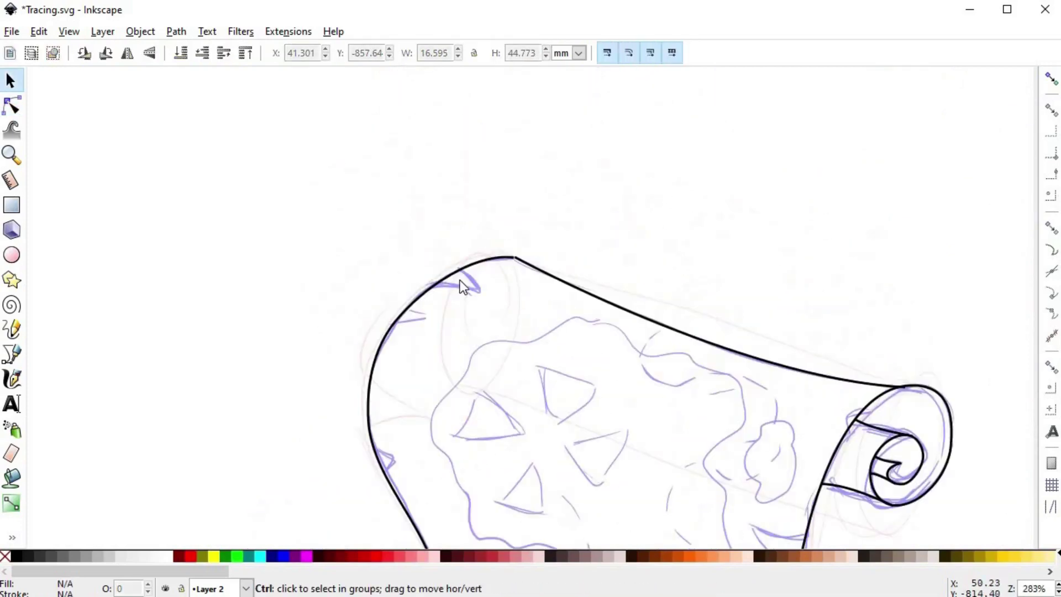
scroll(464, 281, up, 3)
key(n)
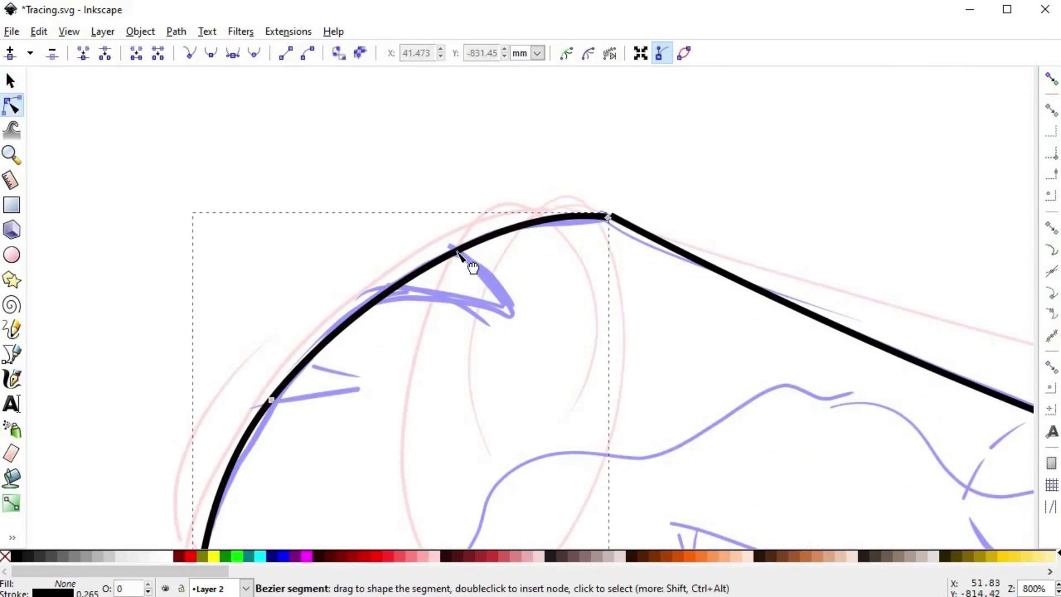
double_click(456, 252)
double_click(417, 273)
drag(417, 273, 509, 309)
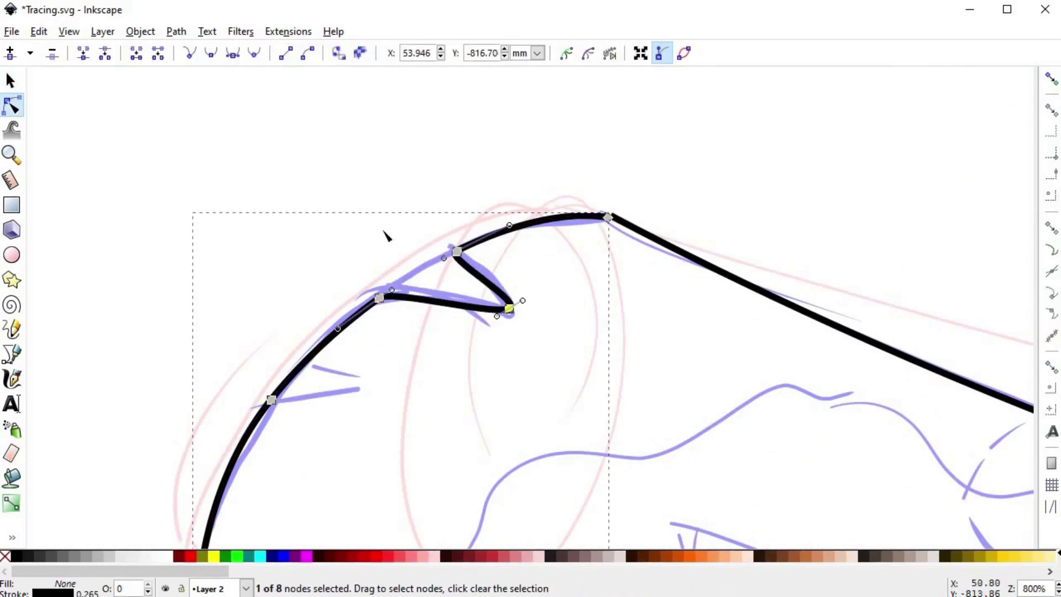
drag(373, 230, 573, 372)
click(189, 53)
drag(489, 285, 511, 312)
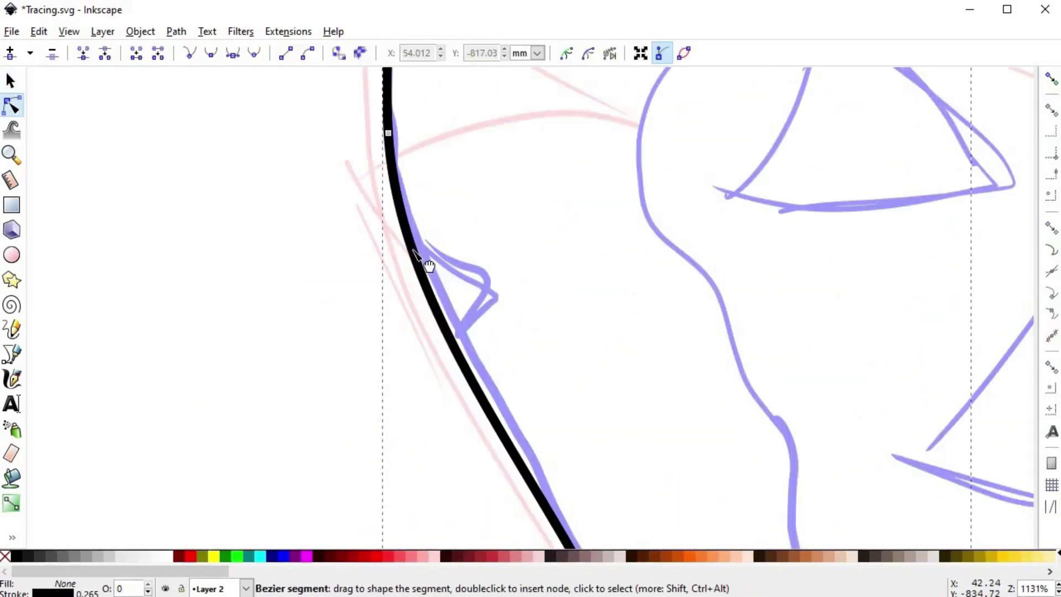
Form the small torn notch midway down the left edge from three added nodes and make them cusp
double_click(413, 250)
double_click(452, 341)
double_click(433, 302)
drag(434, 303, 497, 289)
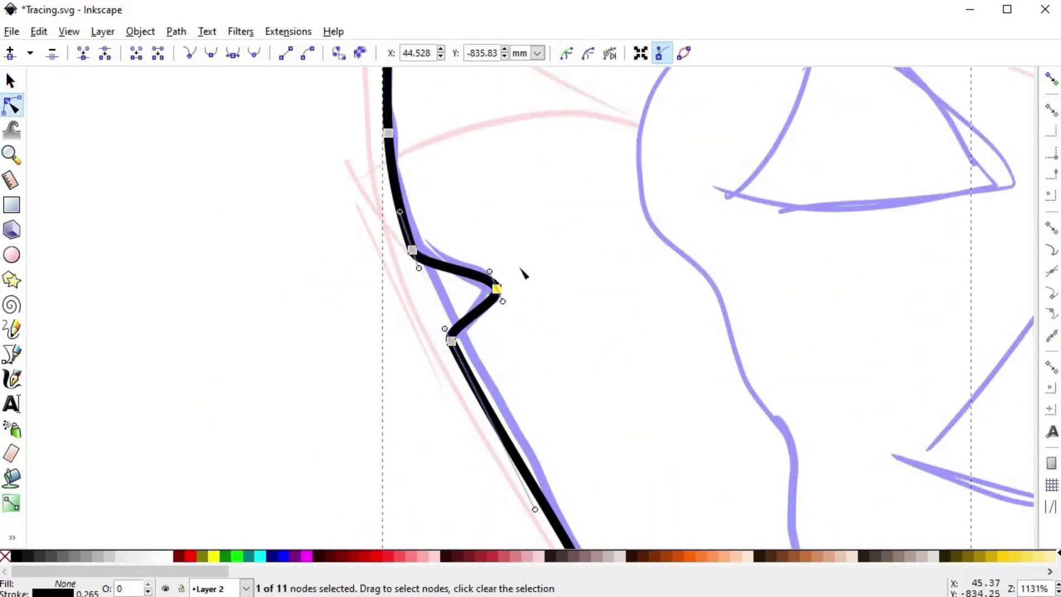
drag(531, 238, 397, 358)
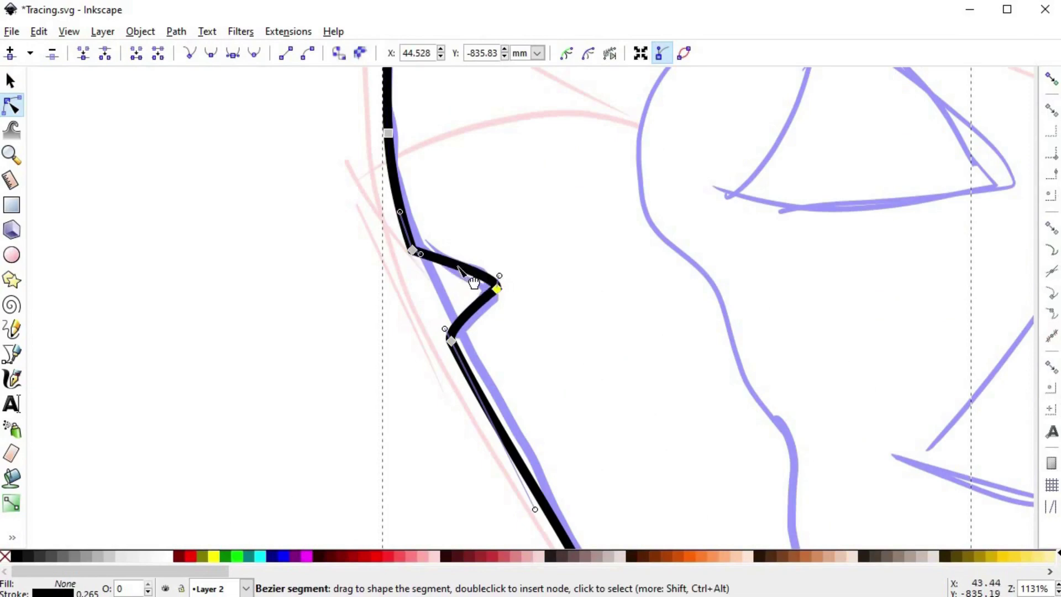
key(Left)
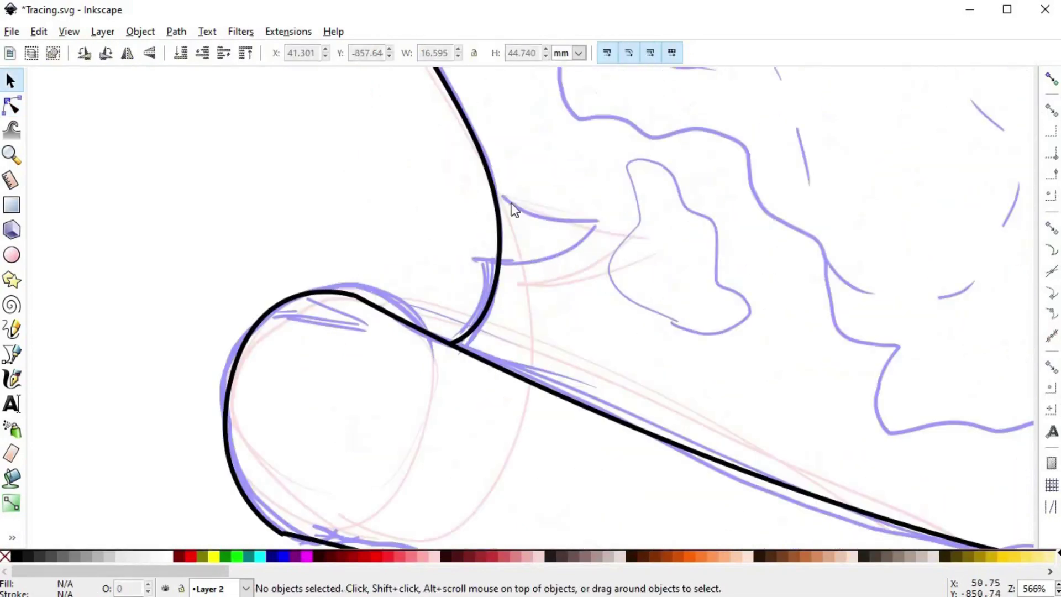
Add cusp nodes to the left edge just above the bottom roll and shape them into a pointed torn notch
click(500, 199)
key(n)
click(498, 204)
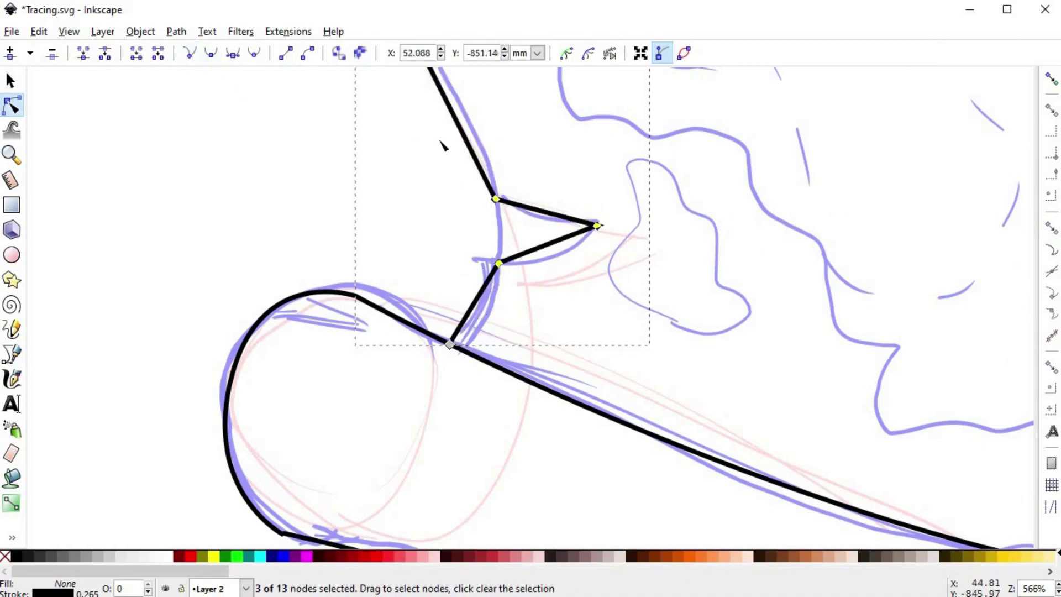
ctrl+scroll(420, 210, down, 1)
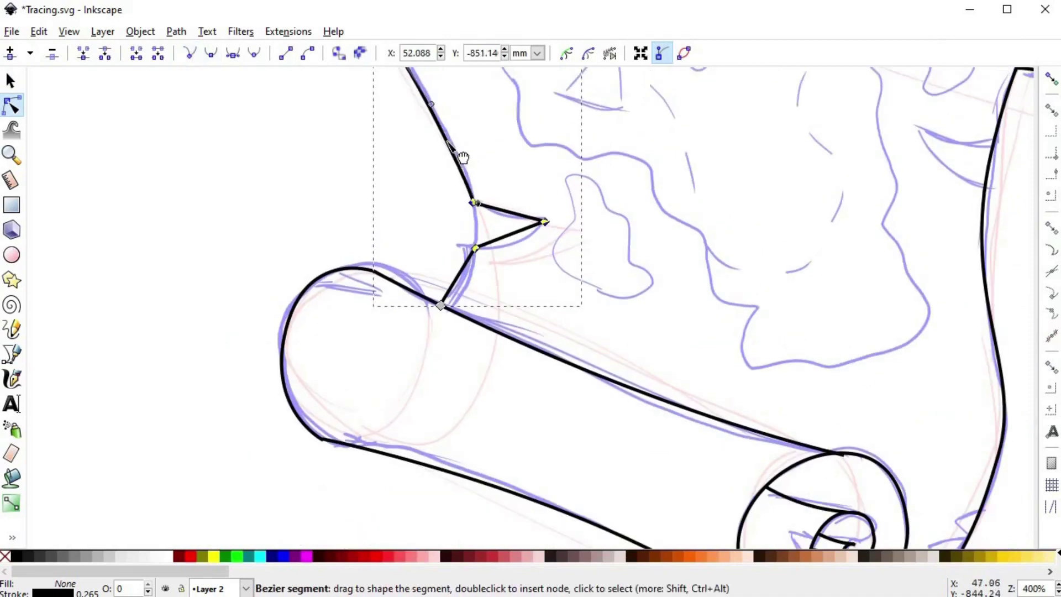
Curve both sides of the notch above the bottom roll and move its tip to match the sketched tear
click(545, 221)
scroll(536, 240, up, 2)
drag(481, 229, 484, 243)
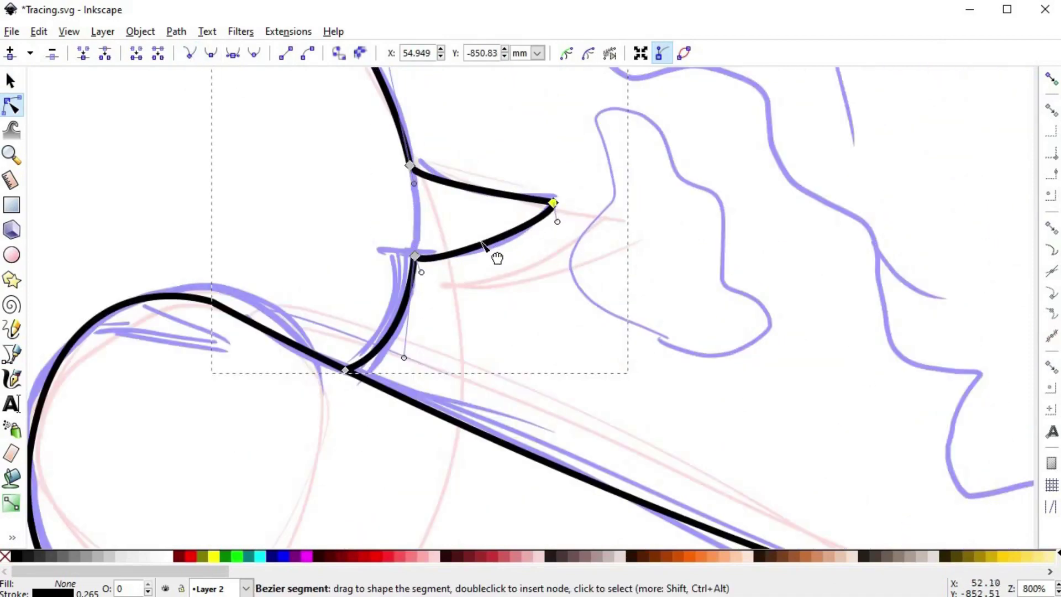
drag(480, 191, 481, 202)
drag(553, 202, 557, 195)
drag(416, 200, 446, 191)
drag(422, 272, 487, 262)
key(s)
click(608, 303)
Add three nodes to the right edge below the top roll, pull the middle one to the sketched tear's tip and make them cusp
scroll(627, 311, down, 5)
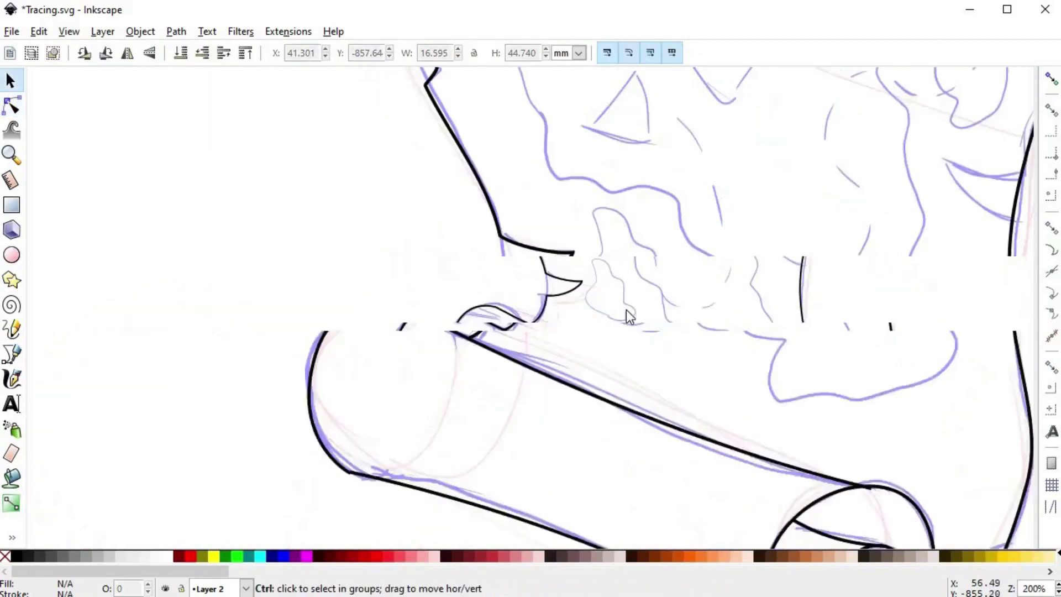
scroll(636, 314, up, 4)
click(604, 281)
scroll(606, 283, up, 2)
key(n)
double_click(594, 261)
double_click(599, 241)
double_click(576, 357)
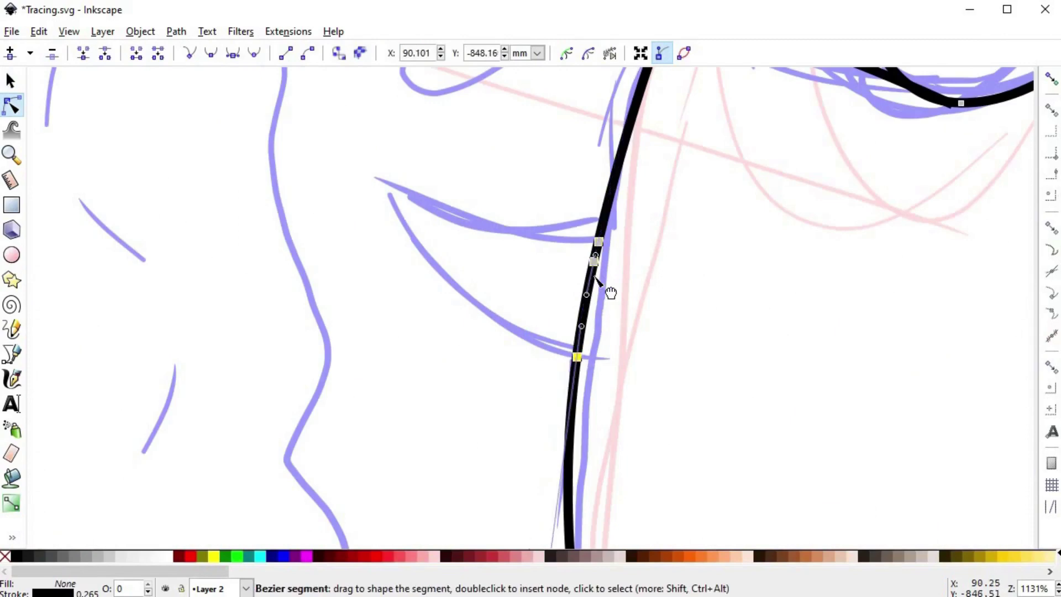
drag(594, 262, 391, 194)
drag(355, 159, 657, 394)
click(189, 54)
drag(300, 132, 447, 237)
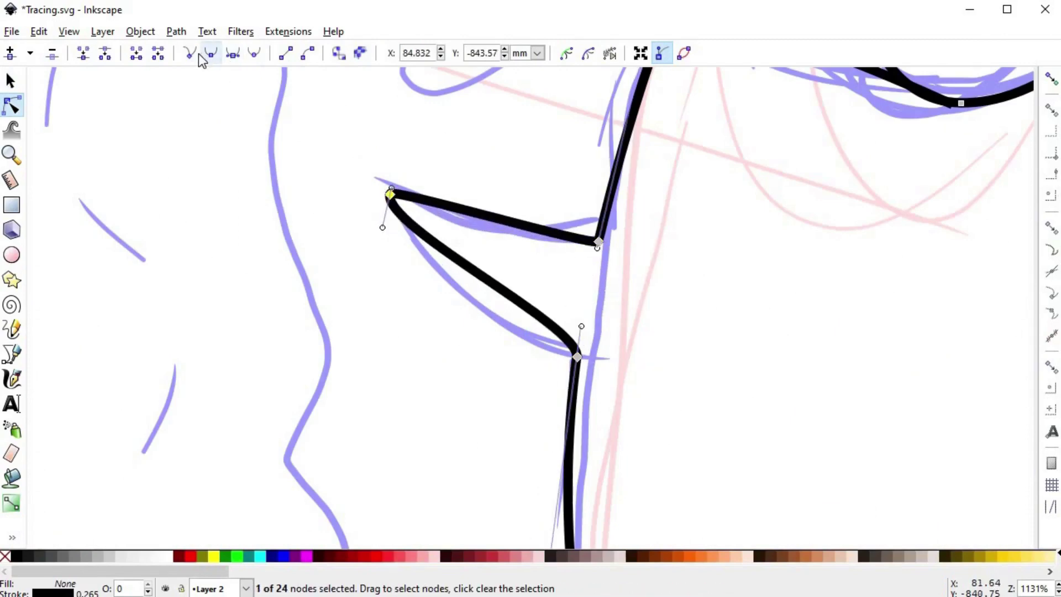
click(191, 53)
Curve the upper and lower sides of the right-edge notch with their node handles to match the sketch
click(581, 359)
click(577, 357)
drag(582, 326, 448, 308)
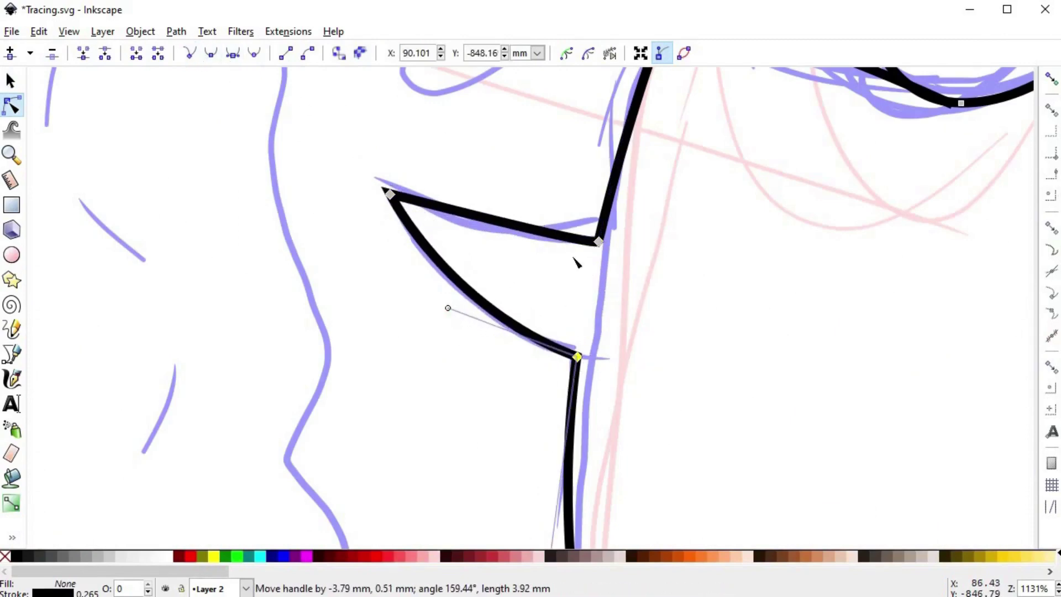
drag(522, 225, 521, 234)
drag(399, 210, 484, 235)
click(599, 241)
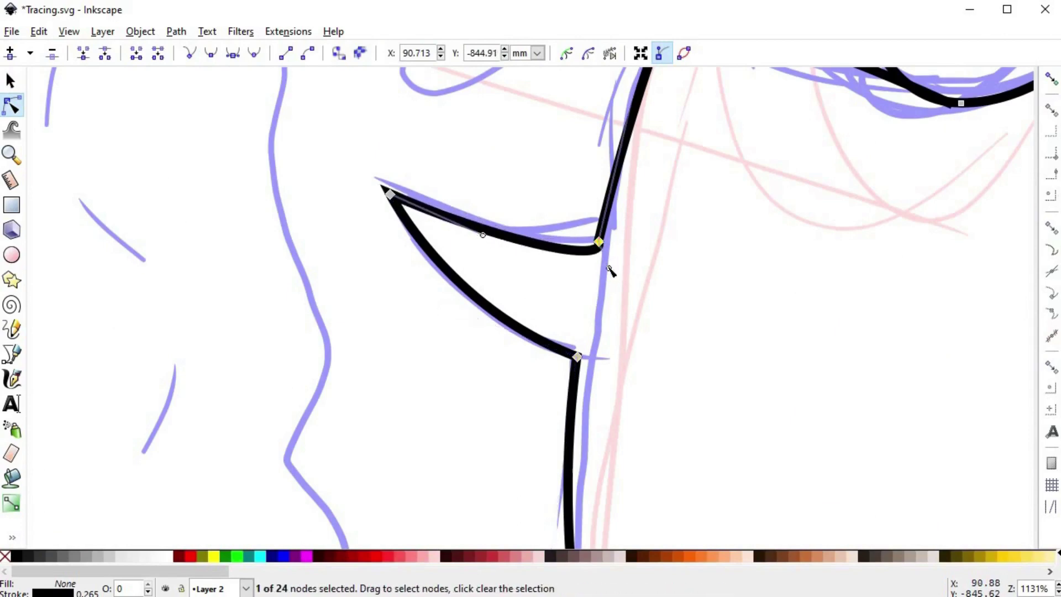
drag(608, 269, 474, 236)
key(s)
click(626, 294)
Add four nodes to the lower right edge beside the bottom roll, marking the ends of the two sketched tears
scroll(616, 213, down, 5)
drag(614, 398, 608, 326)
scroll(608, 326, up, 4)
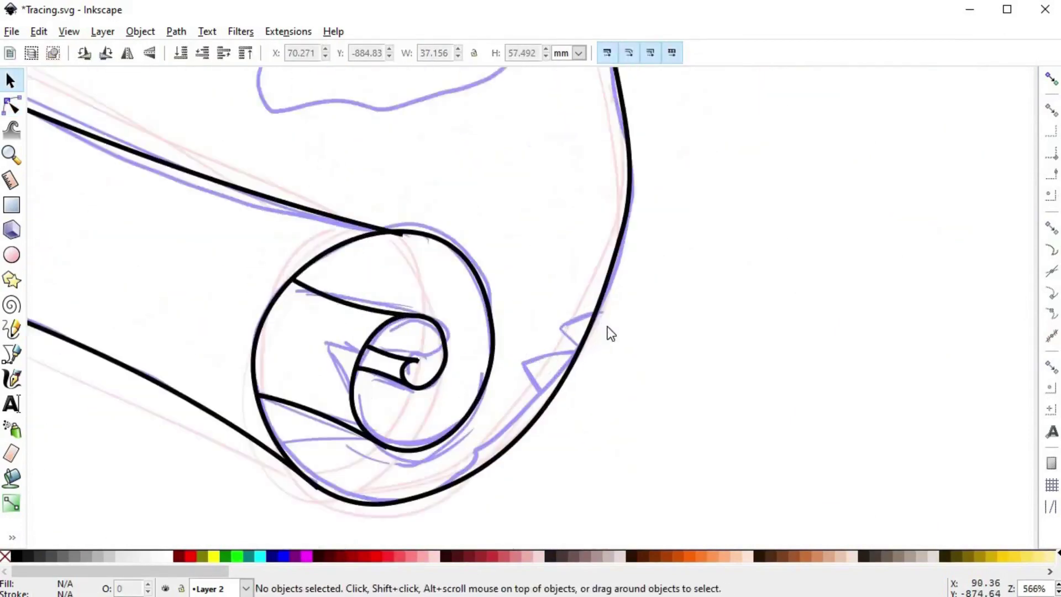
double_click(591, 316)
double_click(592, 307)
double_click(573, 353)
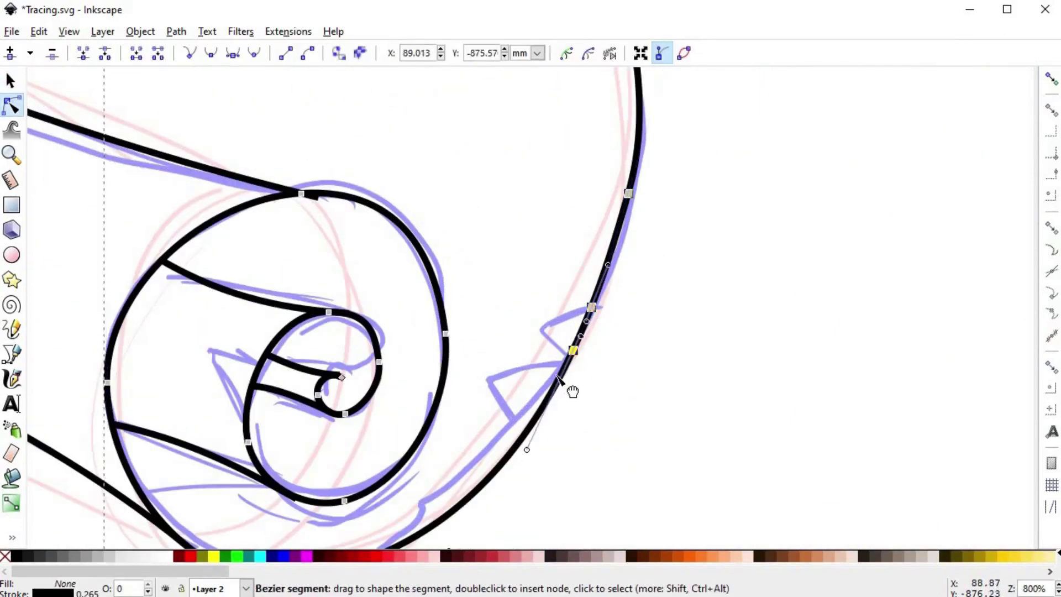
double_click(562, 374)
drag(486, 491, 527, 329)
double_click(556, 284)
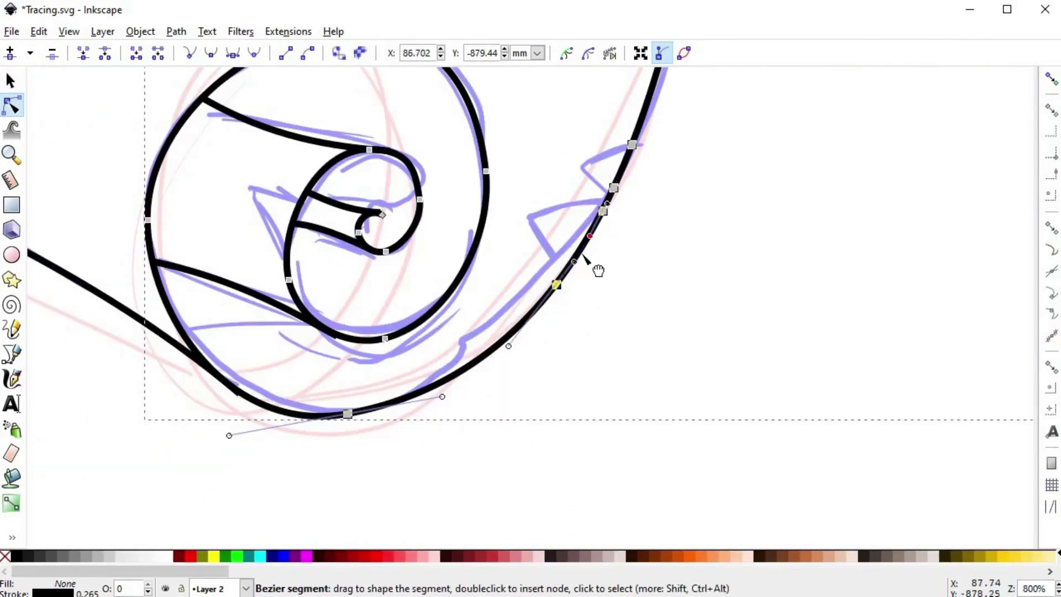
Add a middle node to each of the two lower-right tears, pull both to the sketched tips, and make the tears' nodes cusp
double_click(580, 252)
drag(580, 251, 546, 231)
double_click(624, 165)
drag(624, 164, 584, 163)
drag(517, 116, 709, 348)
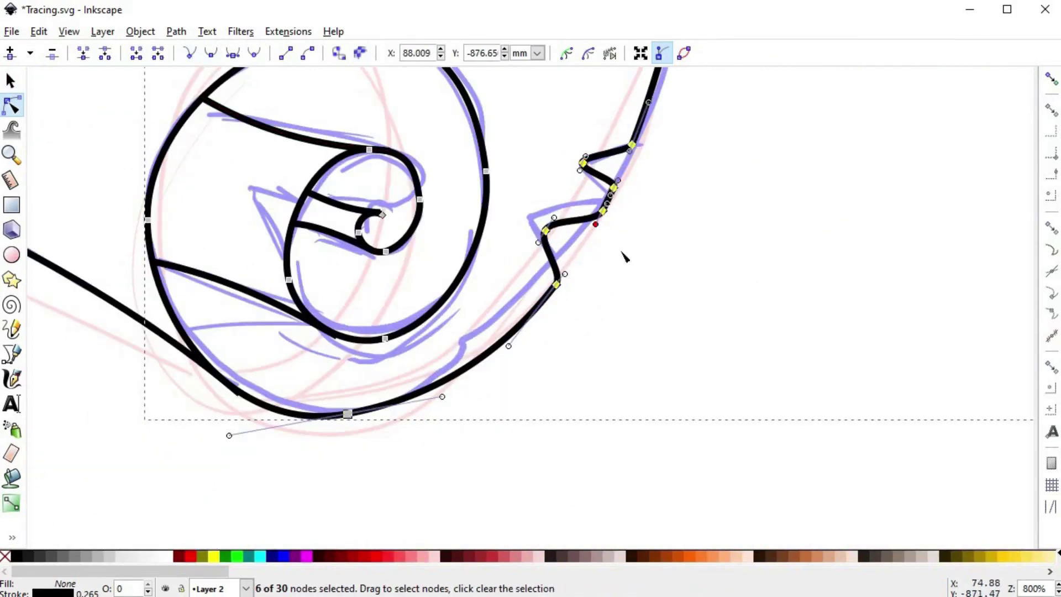
Reposition the tip of the upper tear beside the bottom roll and adjust its node handles so both sides follow the sketch
drag(525, 131, 587, 177)
scroll(617, 132, up, 3)
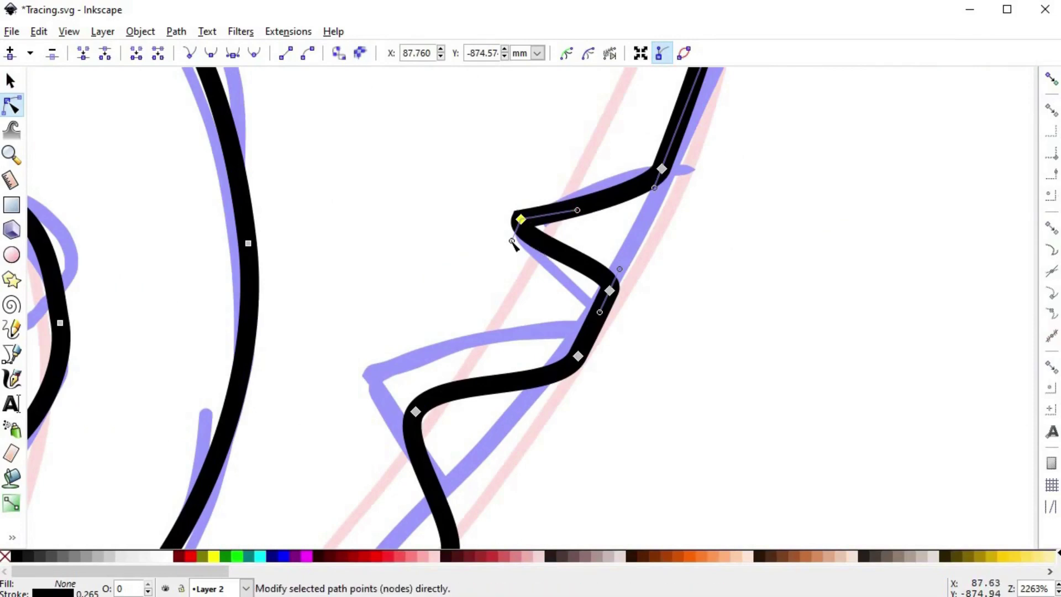
drag(512, 241, 538, 222)
drag(603, 215, 602, 204)
drag(620, 269, 599, 269)
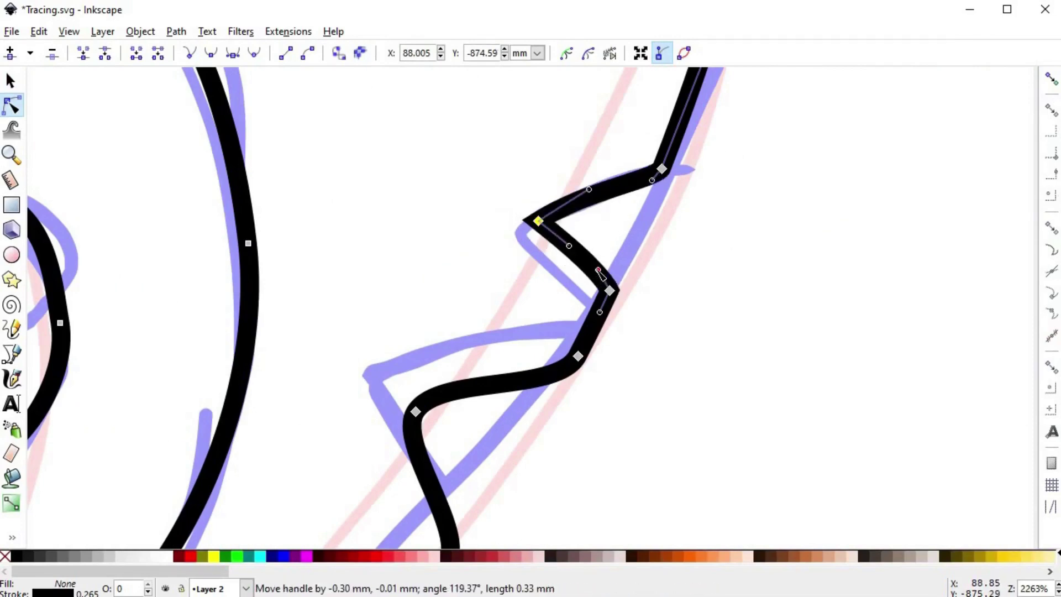
drag(652, 180, 641, 180)
Move the tip of the larger lower tear towards the sketch, shape both of its sides with the node handles, and deselect the path
key(space)
drag(445, 336, 432, 334)
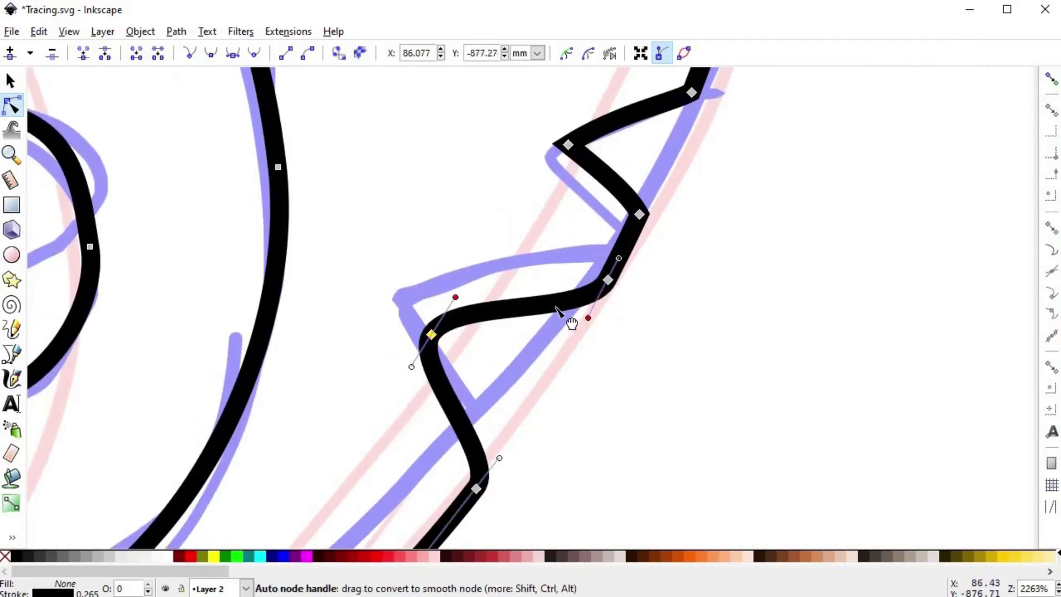
drag(590, 318, 557, 289)
click(454, 298)
drag(431, 335, 432, 326)
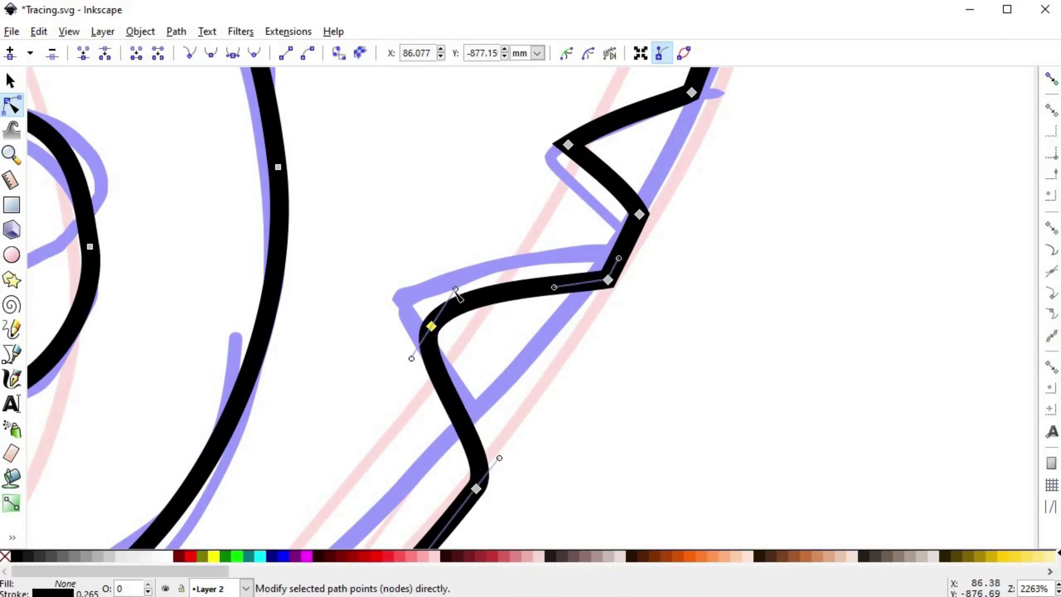
drag(456, 292, 472, 314)
drag(412, 359, 452, 374)
drag(499, 458, 471, 449)
drag(452, 374, 434, 381)
drag(470, 449, 457, 448)
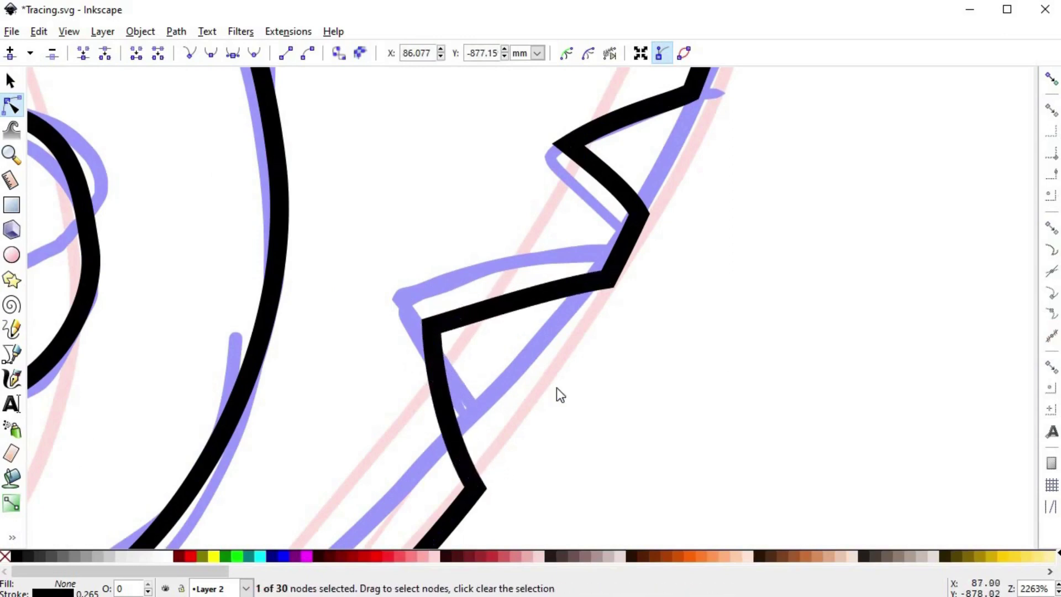
key(s)
click(555, 399)
Add three nodes to the left side of the bottom roll's inner curl and pull the middle one to the sketched tear's tip
scroll(555, 406, down, 8)
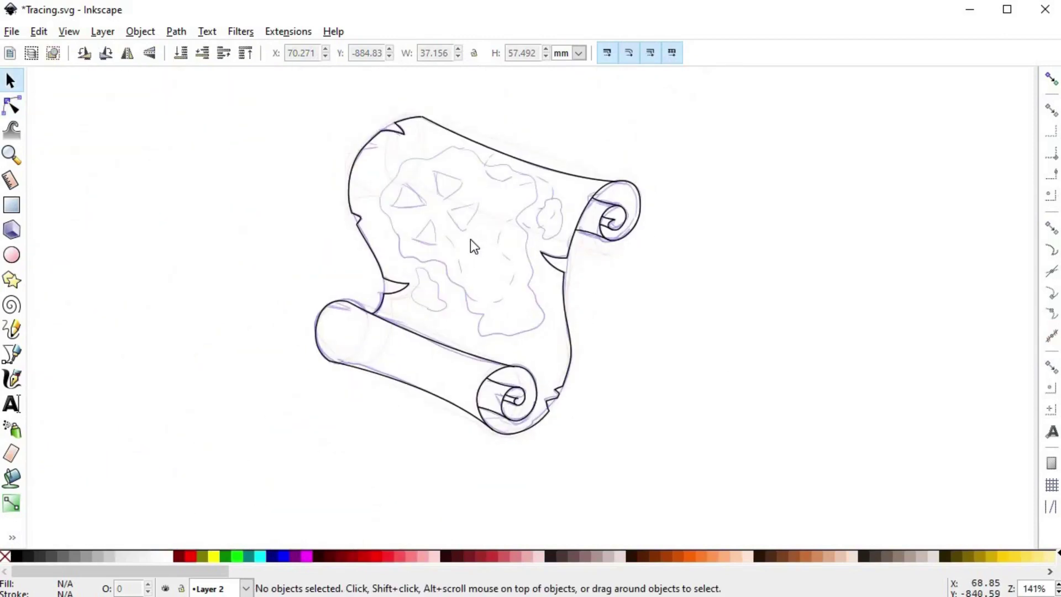
scroll(507, 408, up, 5)
double_click(488, 343)
click(488, 345)
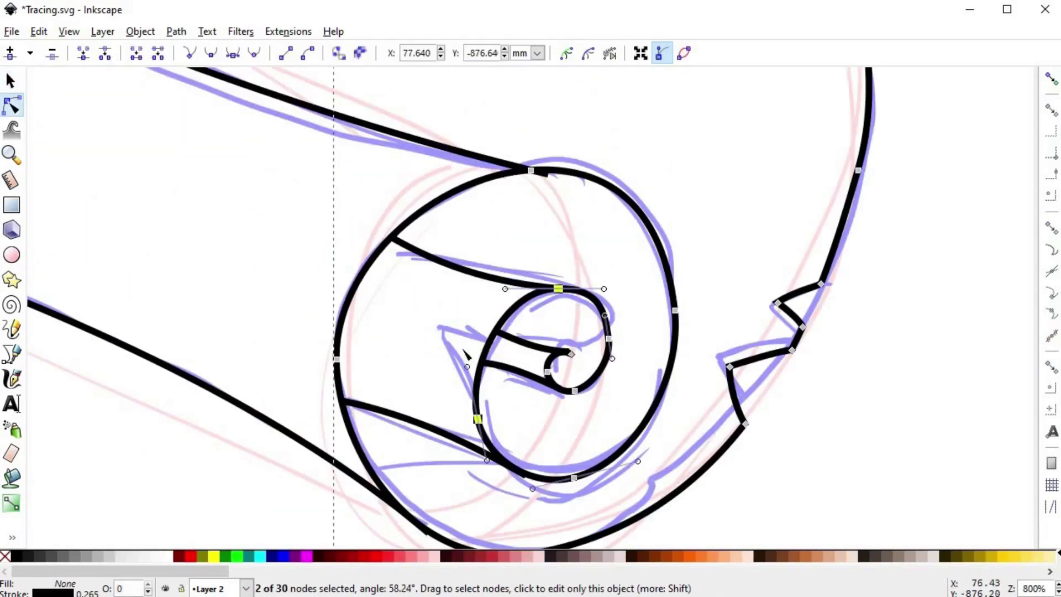
double_click(477, 387)
double_click(482, 369)
drag(481, 369, 458, 358)
click(485, 364)
click(463, 339)
Make the tip node and the two base nodes of the inner curl's tear cusp nodes
scroll(467, 352, up, 2)
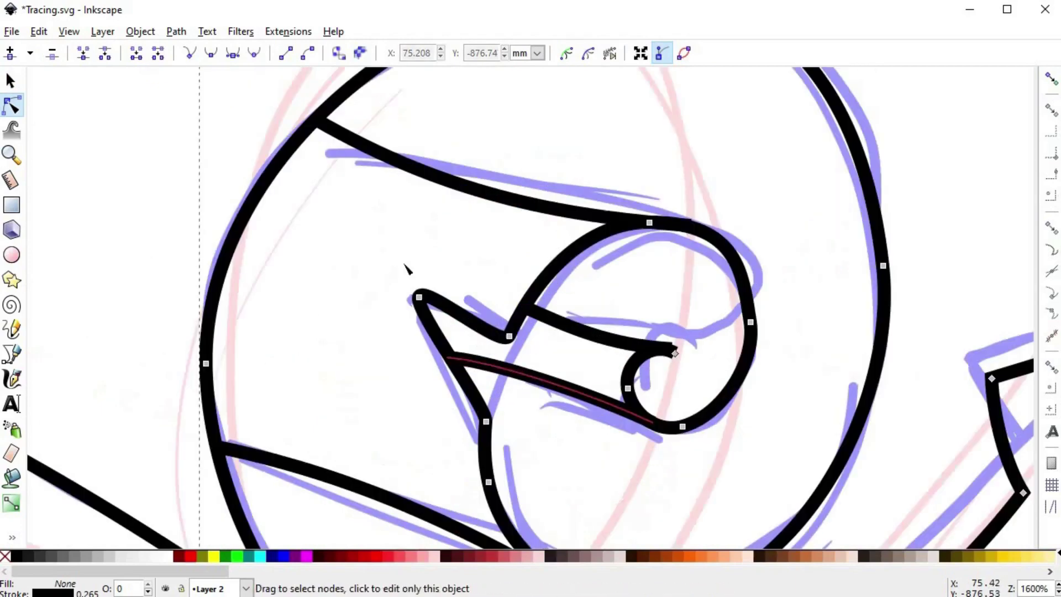
click(419, 298)
click(190, 53)
drag(461, 296, 528, 452)
click(191, 53)
Shape both sides of the inner curl's tear with the node handles to match the sketch, and deselect the path
click(509, 336)
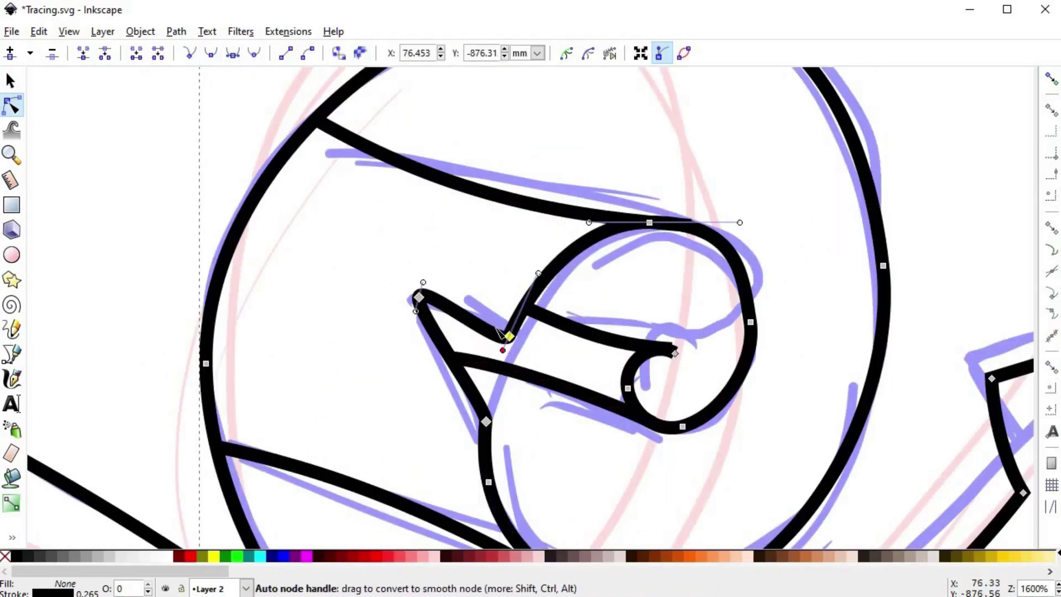
drag(502, 350, 479, 313)
click(487, 421)
drag(487, 408, 459, 395)
drag(417, 312, 430, 335)
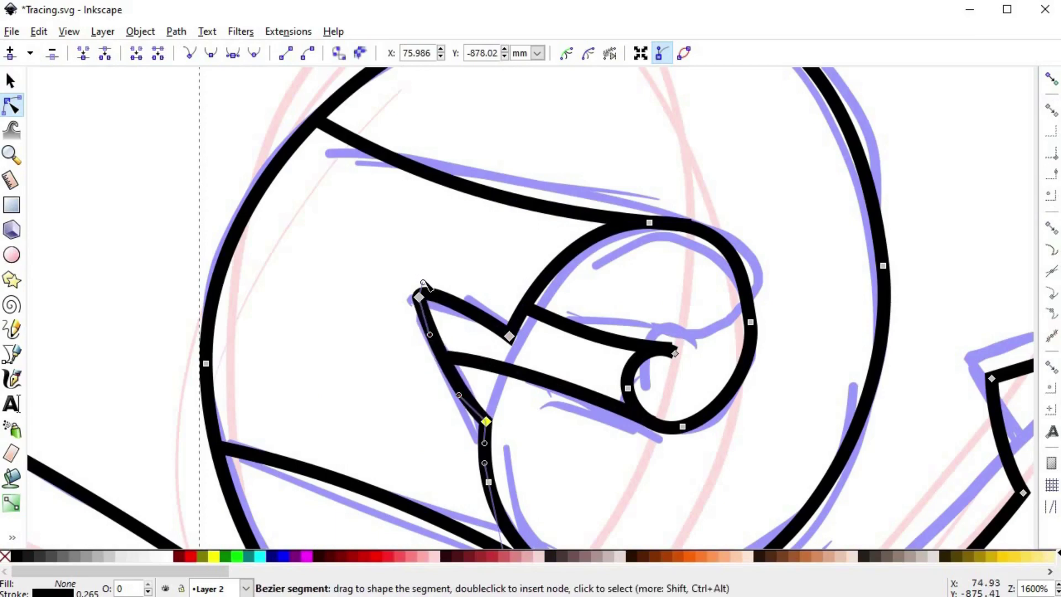
drag(424, 283, 483, 322)
click(509, 336)
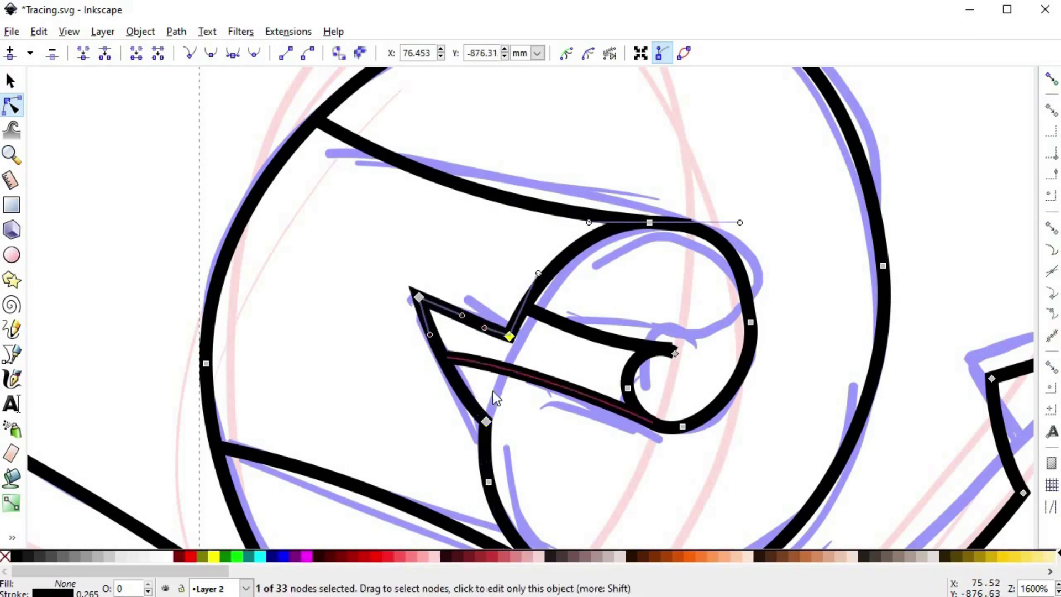
key(s)
key(Escape)
Pull the gray scroll apart by moving its main sheet, bottom roll body and small curl piece away from each other
scroll(542, 425, down, 8)
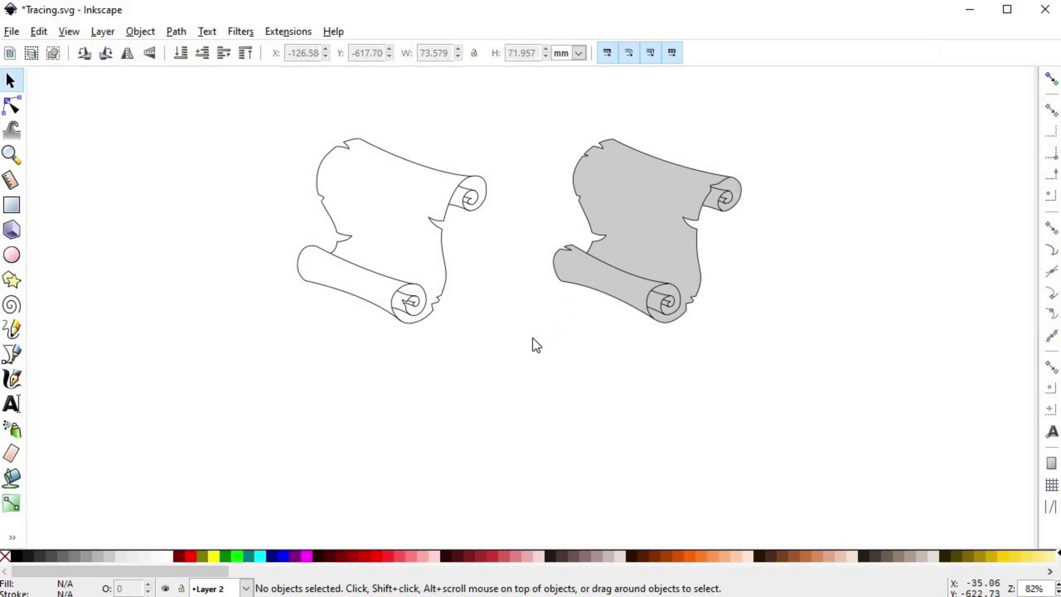
drag(643, 211, 797, 290)
drag(620, 280, 595, 330)
drag(648, 299, 671, 362)
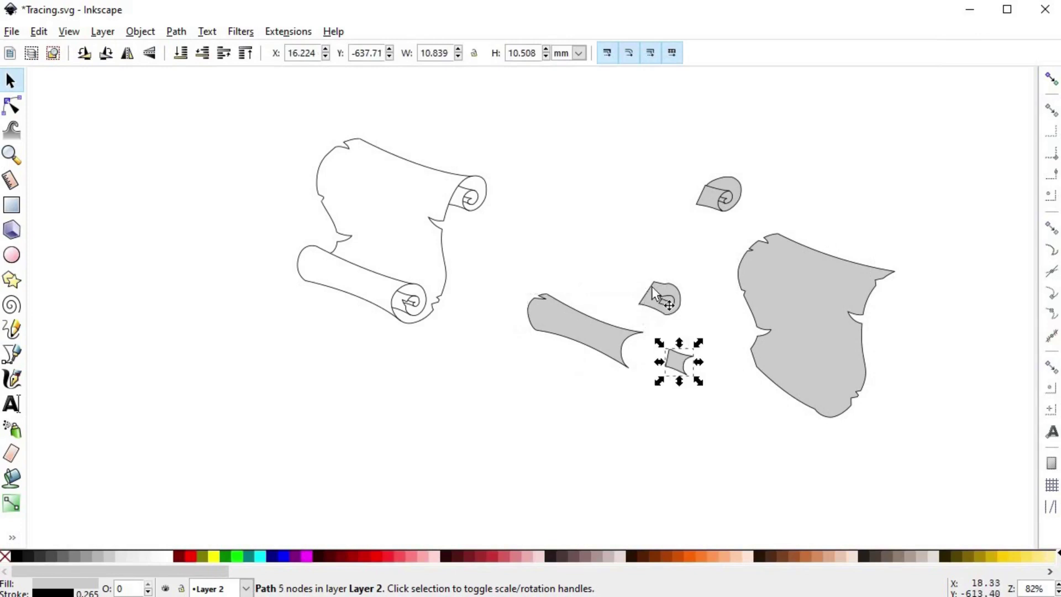
Separate the outline scroll's line paths by moving the right edge with its curls, the left edge and the bottom roll outline apart
drag(448, 280, 458, 369)
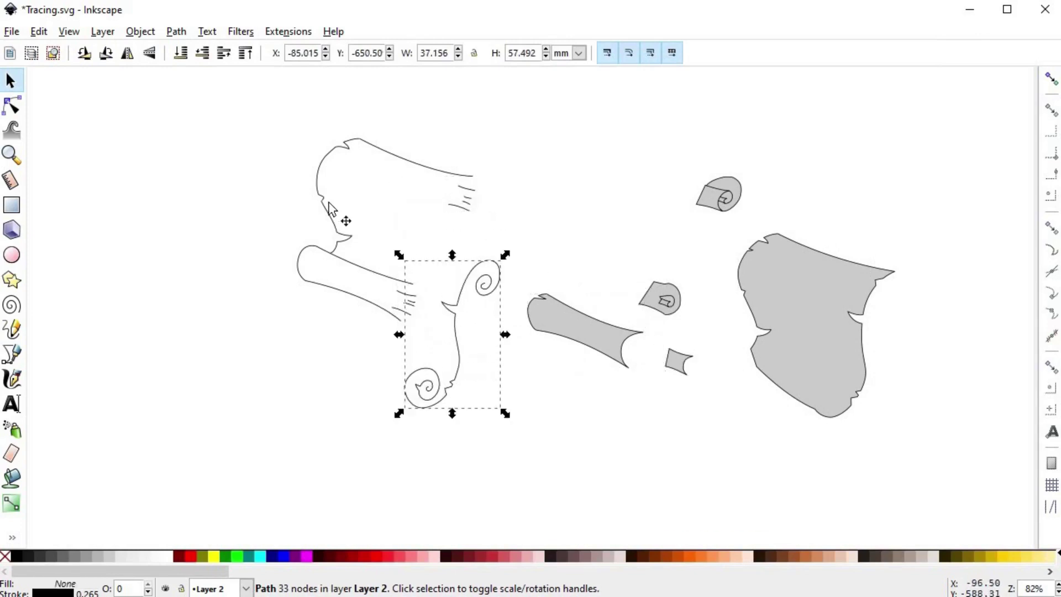
drag(334, 219, 239, 239)
drag(334, 290, 300, 343)
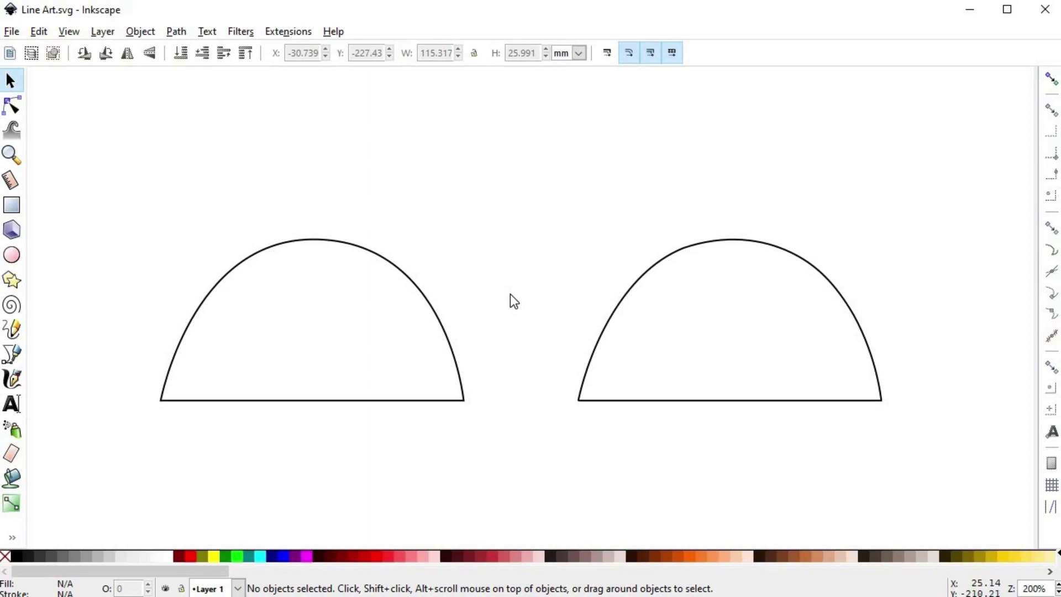
In Line Art.svg, select both dome shapes and all of their nodes to compare how each outline is built
click(433, 307)
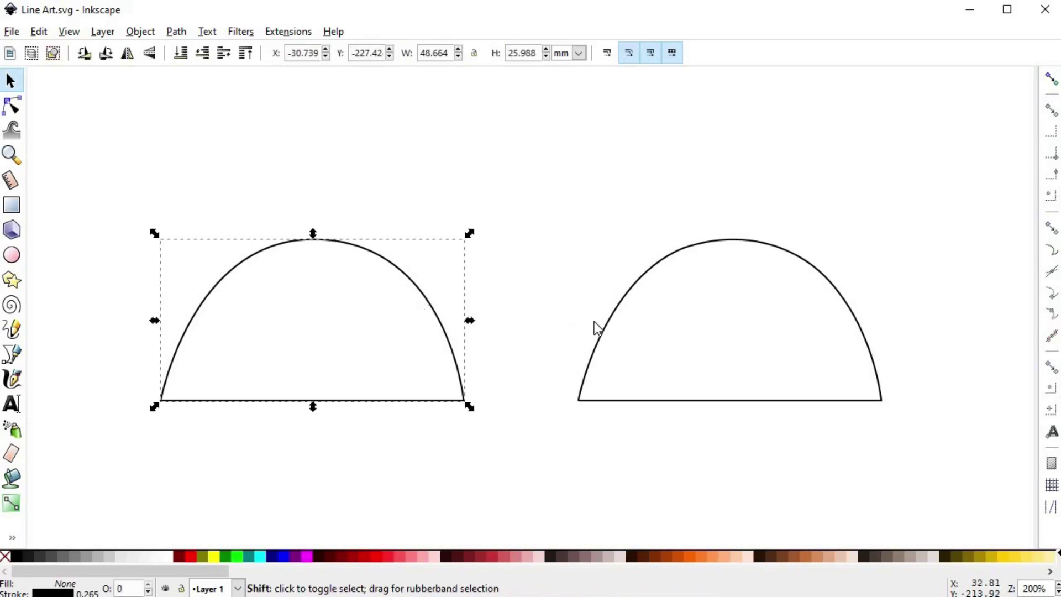
key(n)
drag(85, 132, 972, 509)
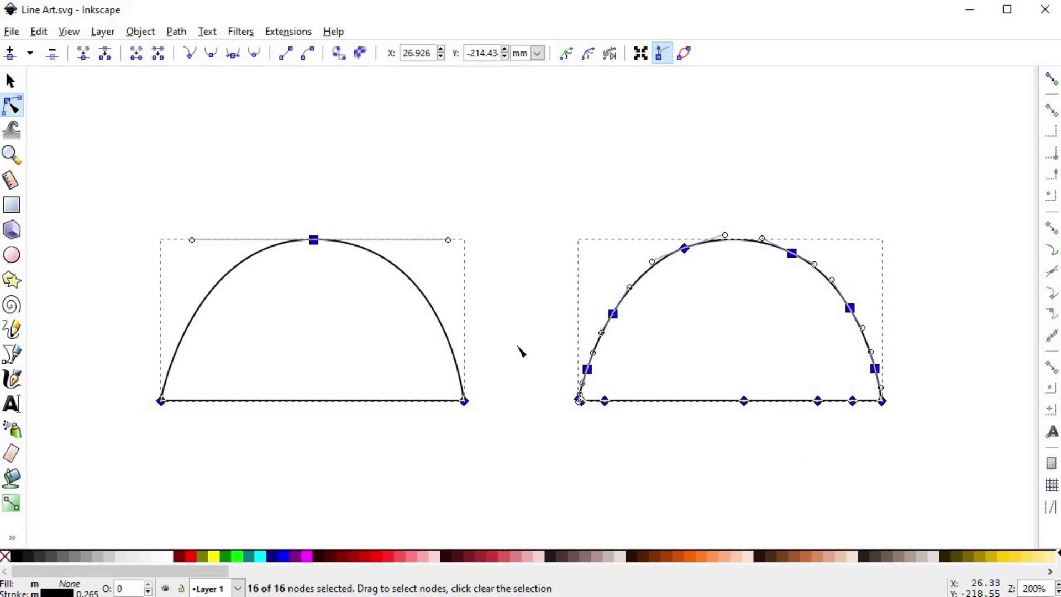
Reshape the three-node dome by raising its top node, moving one base corner outward and pulling the other down and inward
drag(314, 239, 284, 414)
drag(161, 401, 105, 400)
drag(313, 332, 322, 197)
drag(516, 402, 330, 503)
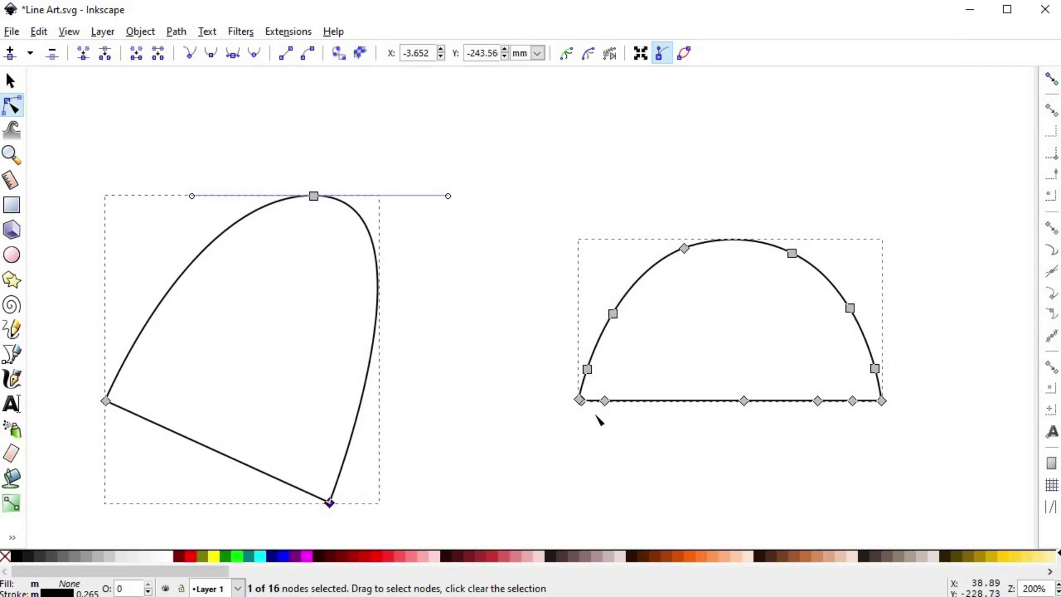
Raise the two top nodes of the many-node dome together and shift the side nodes upward
drag(651, 215, 842, 293)
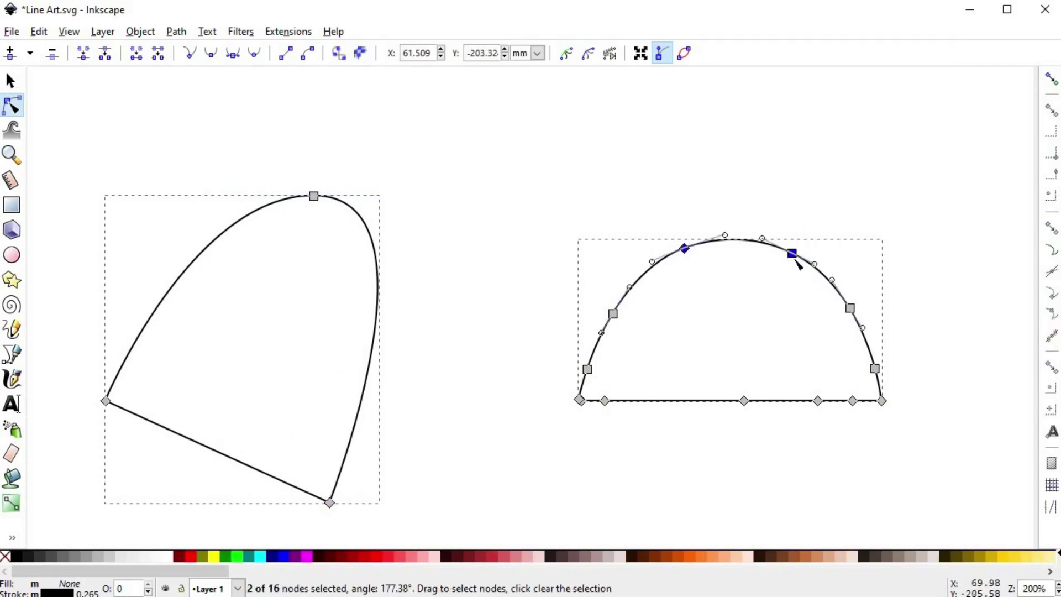
drag(793, 254, 800, 159)
click(613, 314)
drag(613, 313, 606, 297)
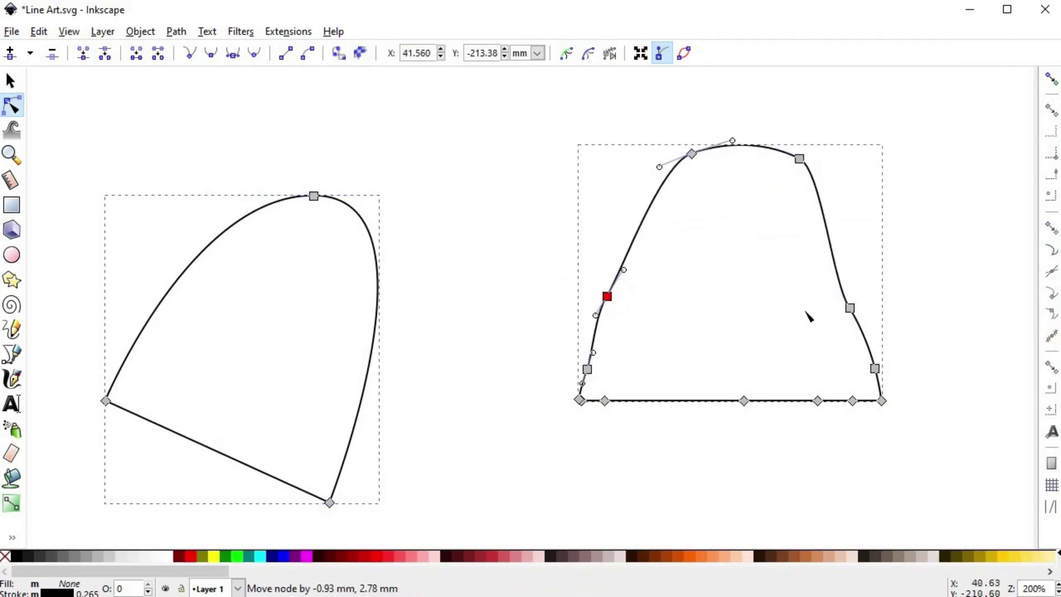
drag(851, 308, 855, 275)
drag(875, 369, 879, 346)
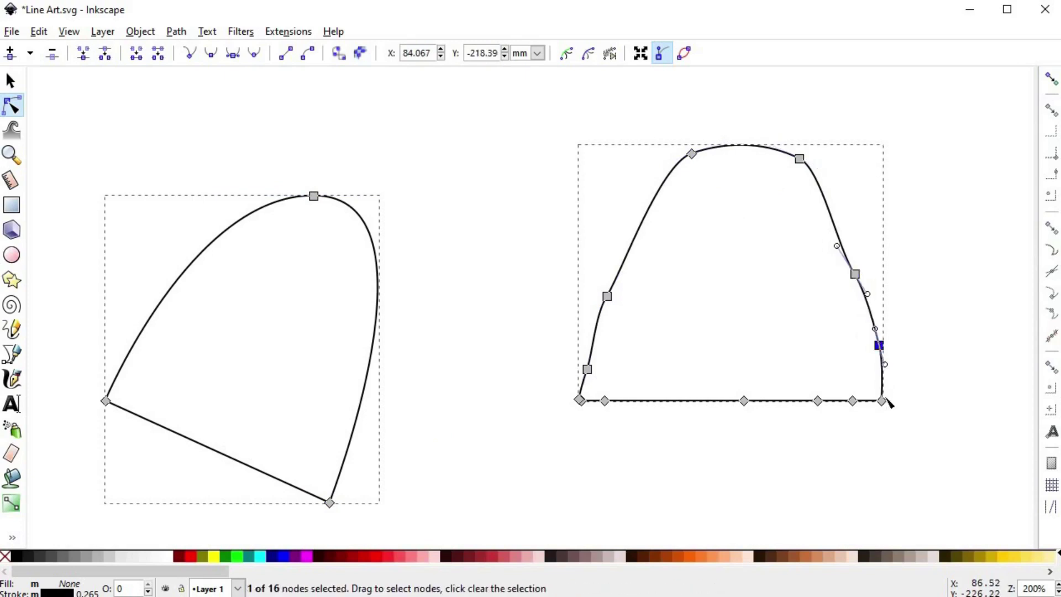
Try to widen the many-node dome by pulling its two base corners outward
drag(883, 401, 976, 397)
drag(580, 400, 497, 398)
click(581, 402)
key(ctrl+z)
key(ctrl+z)
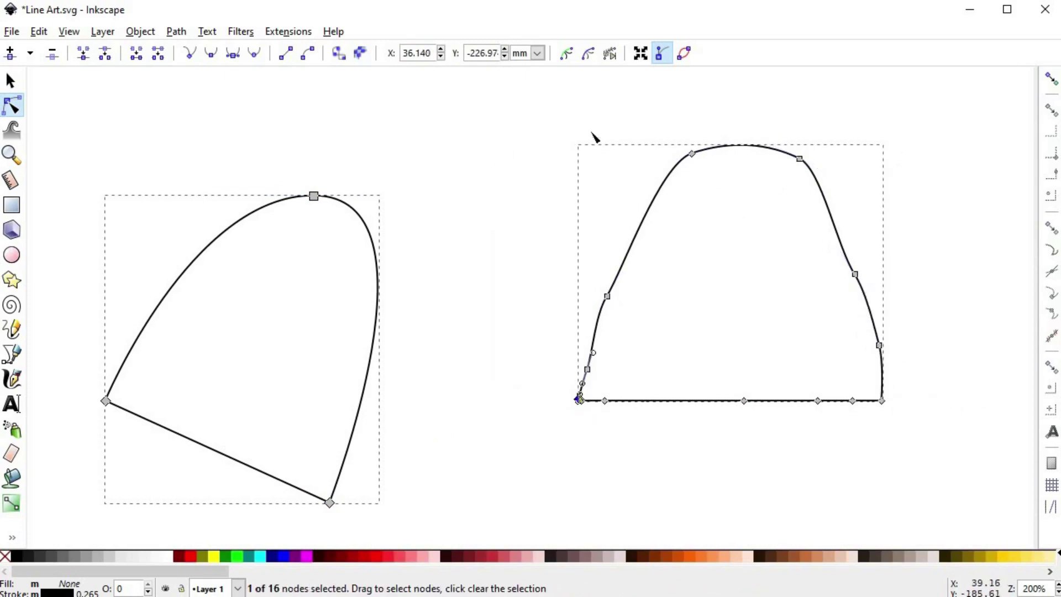
Move the many-node dome's lower-right nodes down and inward as a group, lower subsets of them further, and shift the side node outward
drag(955, 463, 733, 302)
drag(818, 401, 761, 480)
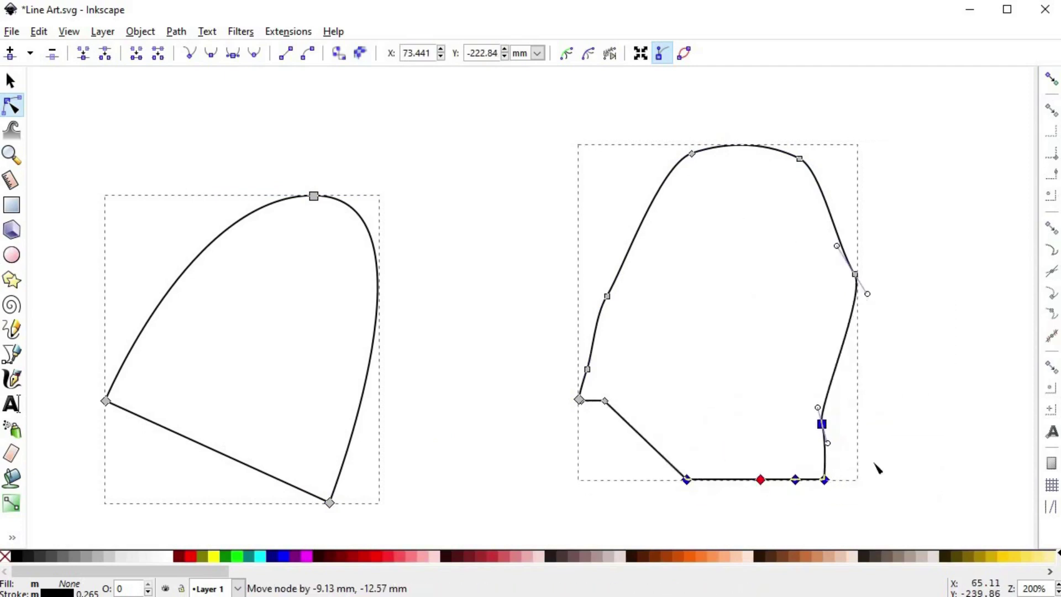
drag(878, 463, 744, 496)
drag(825, 479, 823, 522)
click(822, 504)
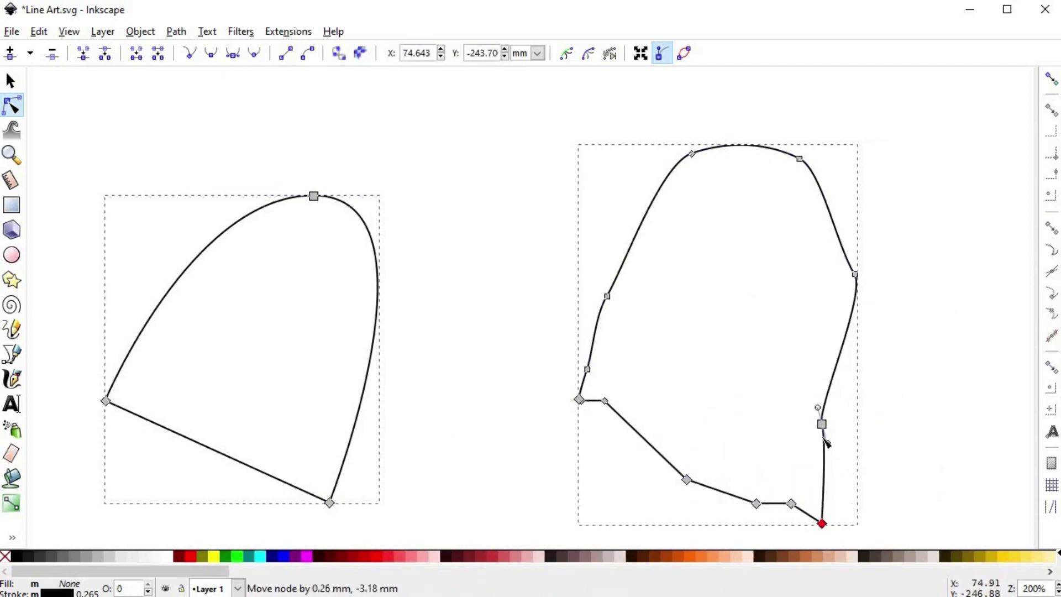
drag(822, 424, 845, 425)
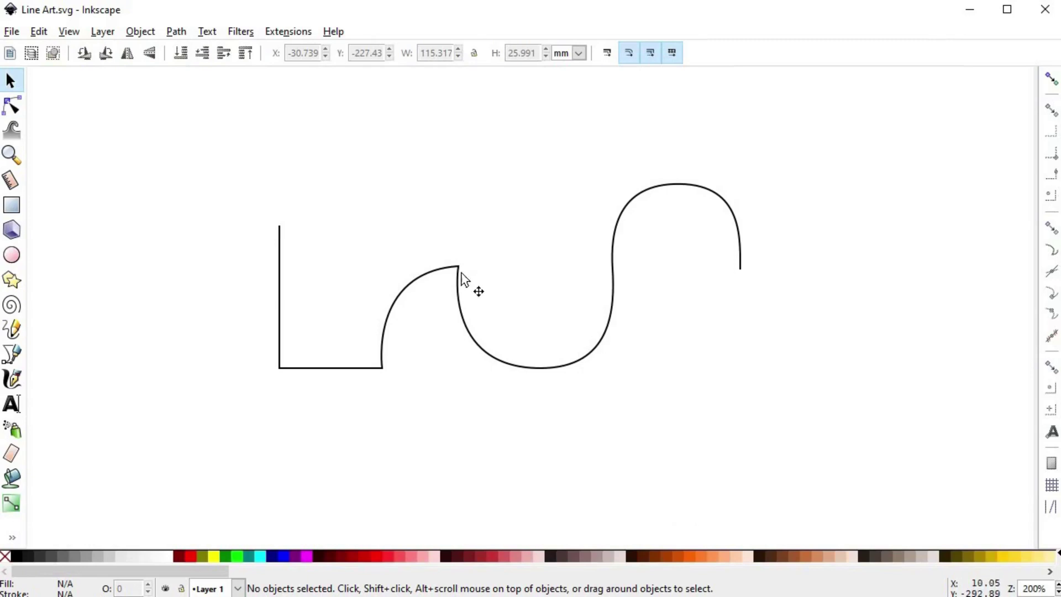
Select the open line with straight and curved segments and all of its nodes to examine the node types
click(461, 274)
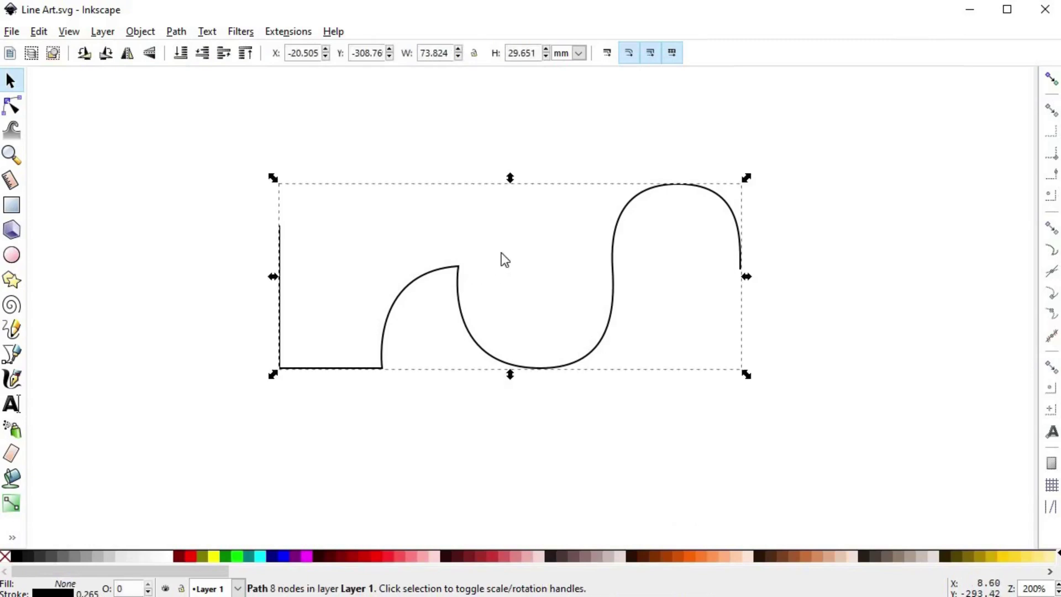
key(n)
drag(230, 141, 768, 440)
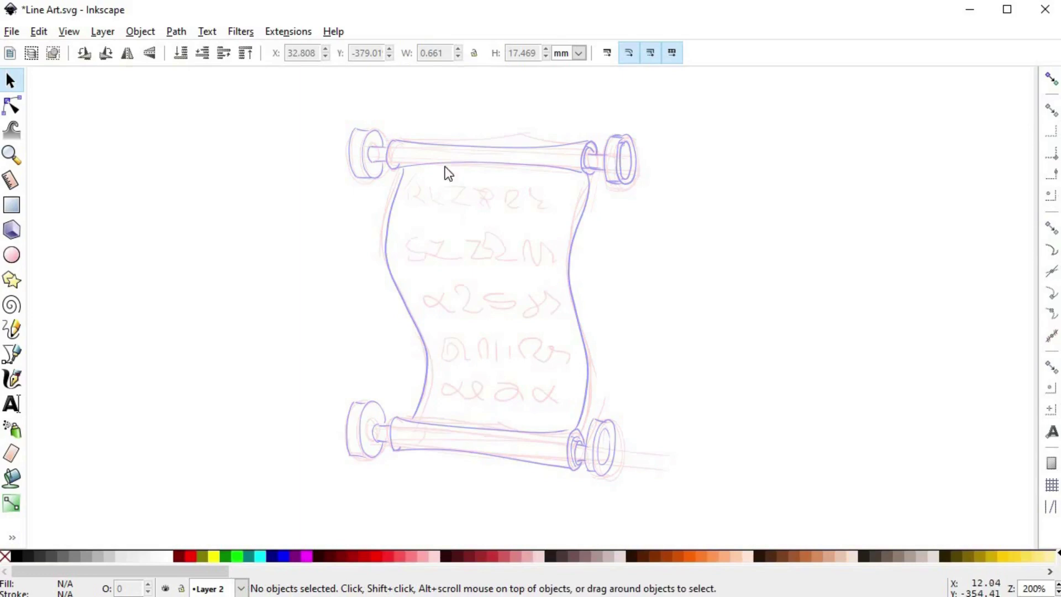
Draw a closed four-sided path about 37.5 mm long over the upper rod of the two-roller scroll sketch with the Pen tool
scroll(446, 167, up, 2)
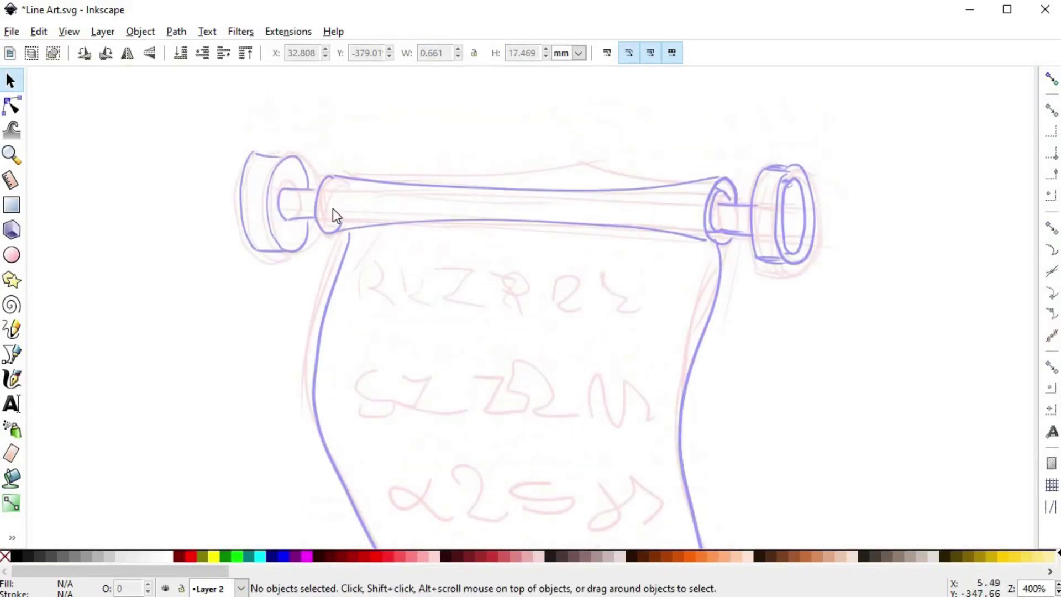
key(b)
click(285, 188)
click(756, 205)
click(755, 237)
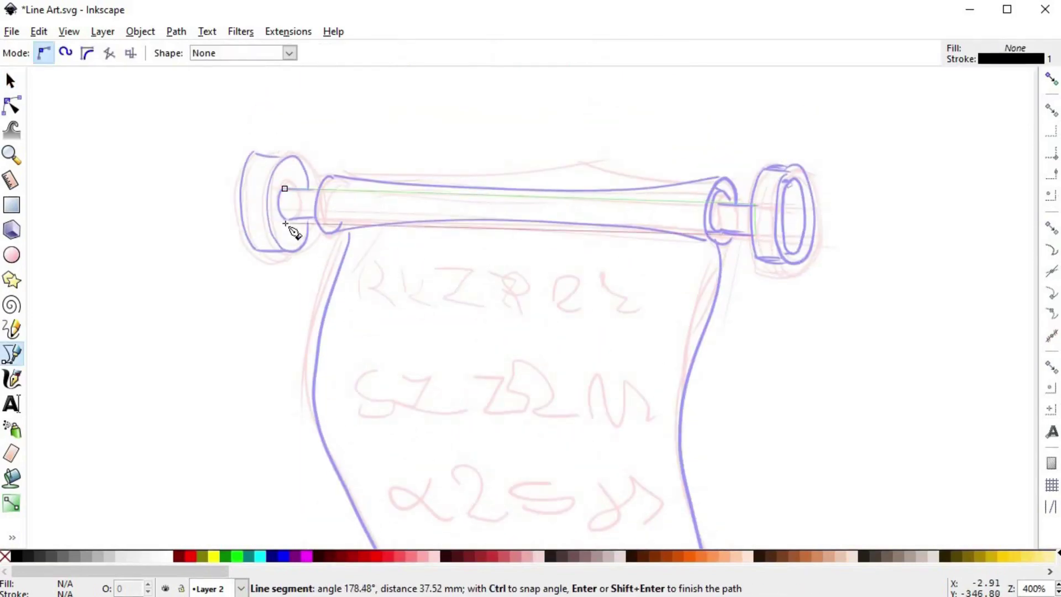
click(285, 220)
click(284, 188)
Draw a closed four-cornered path over the left end knob of the upper rod
click(250, 153)
click(288, 155)
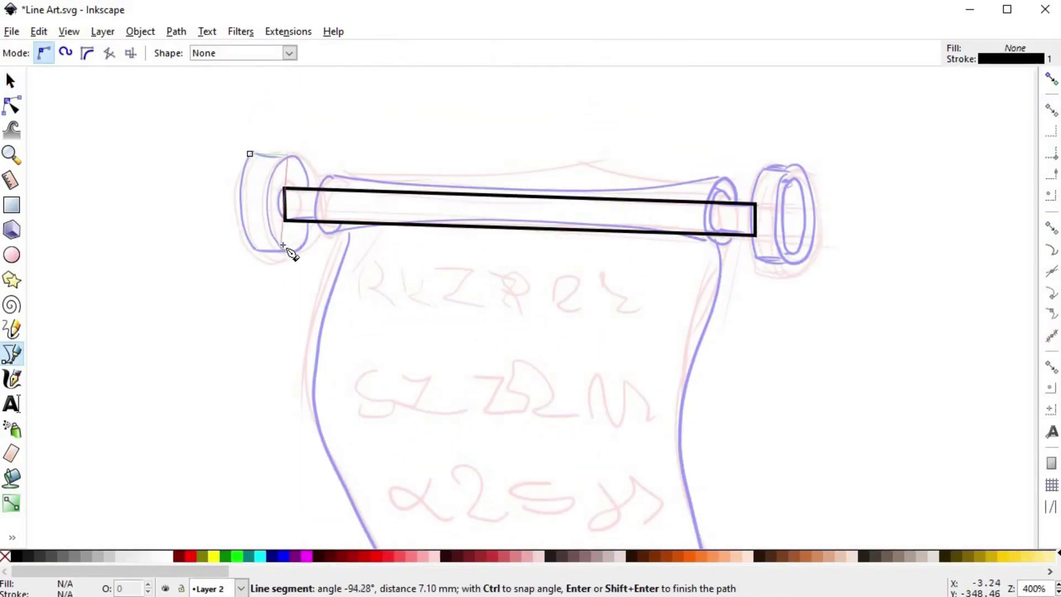
click(288, 251)
click(250, 251)
click(250, 154)
Draw a closed four-cornered path over the right end knob of the upper rod
click(761, 170)
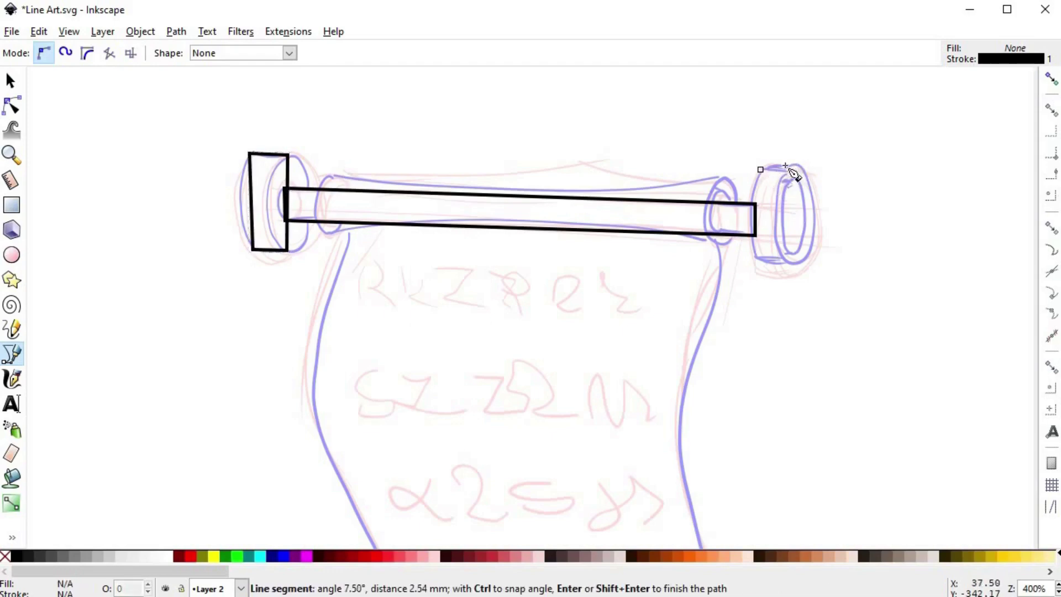
click(786, 165)
click(791, 263)
click(754, 258)
click(761, 170)
Draw a closed four-cornered path around the upper paper roll, between the two knobs
click(327, 176)
click(726, 190)
click(727, 241)
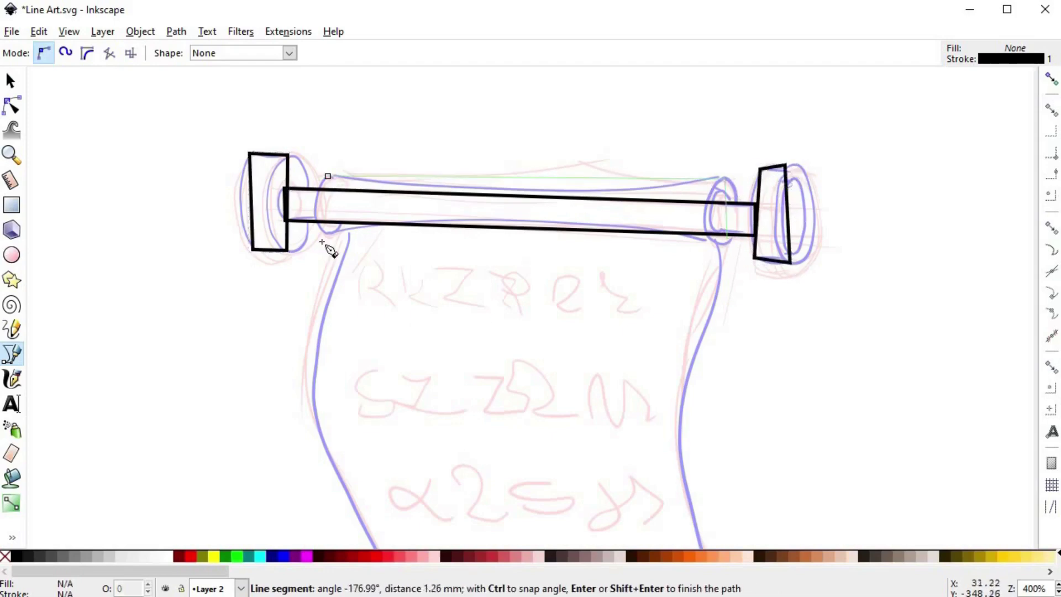
click(325, 237)
click(328, 176)
Draw a closed four-cornered path around the lower paper roll of the sketch
scroll(446, 376, down, 5)
scroll(452, 375, down, 10)
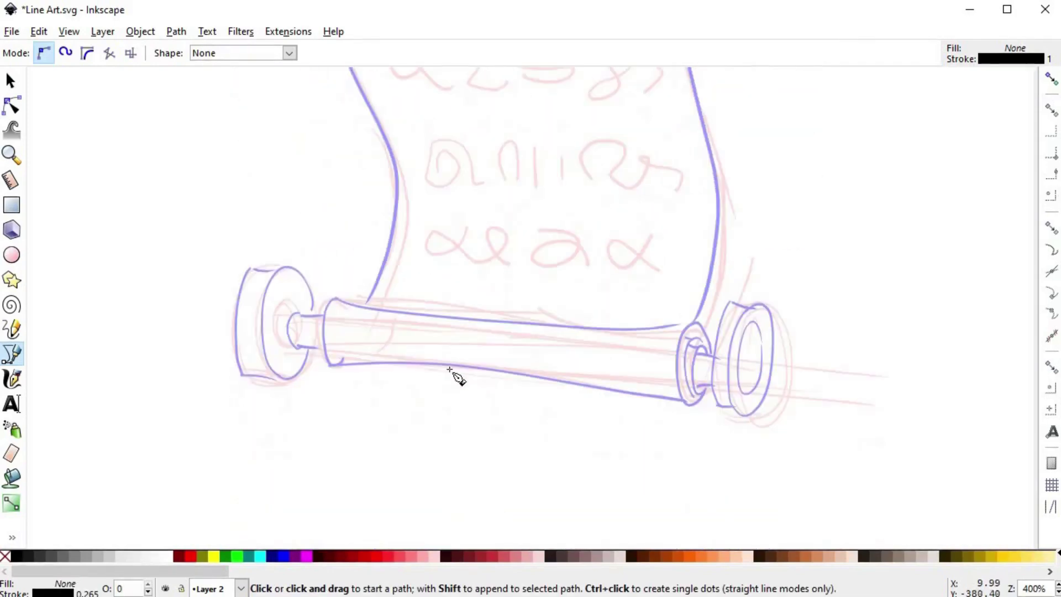
click(337, 300)
click(695, 321)
click(689, 398)
click(327, 365)
click(337, 300)
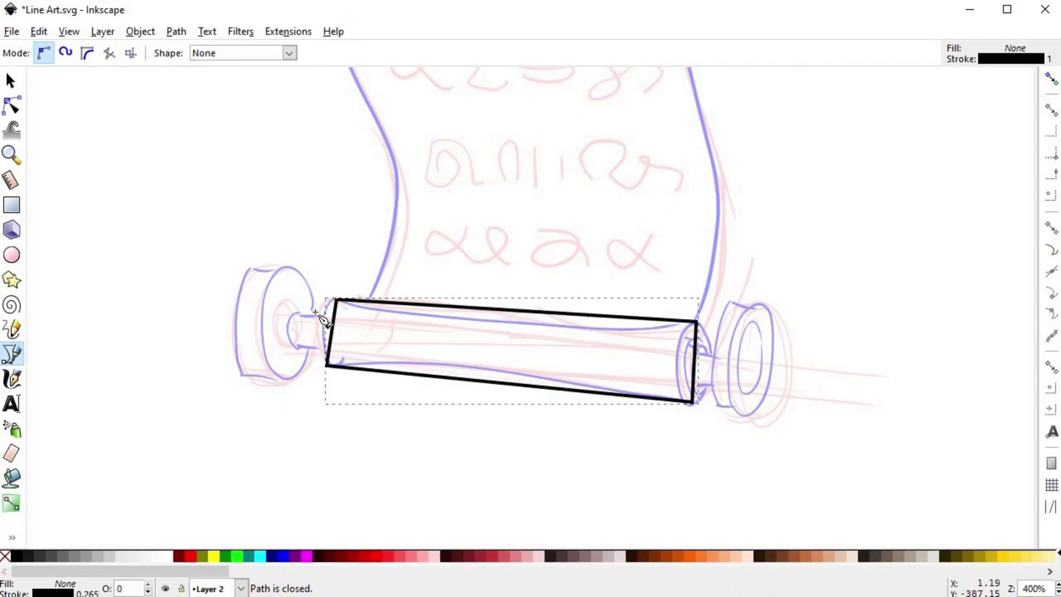
Draw a closed four-cornered path along the lower rod, from one end knob to the other across the paper roll
click(295, 313)
click(713, 357)
click(291, 348)
click(295, 313)
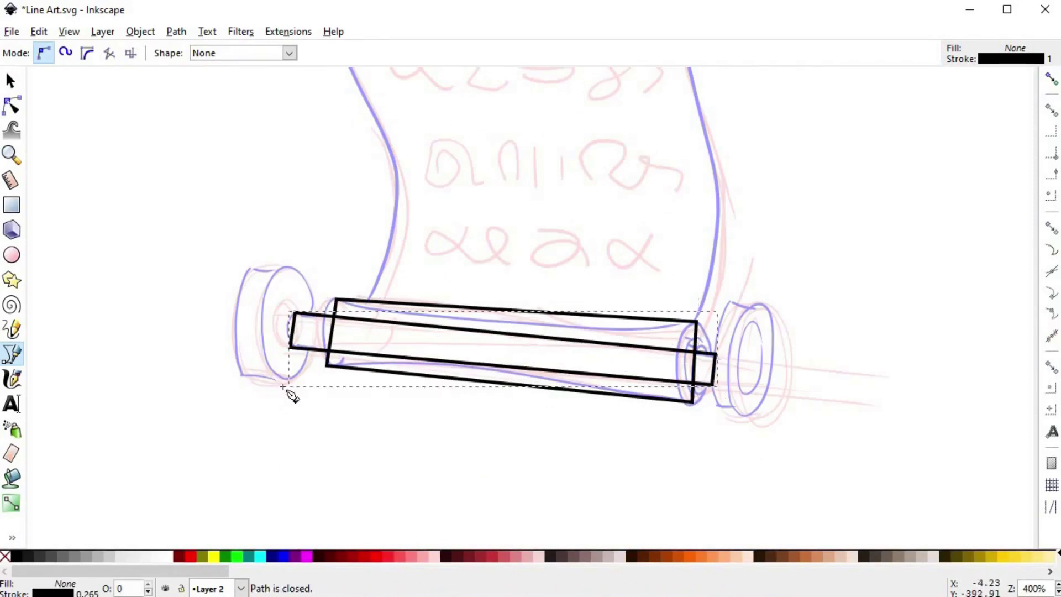
Draw a closed four-cornered path over the left end knob of the lower rod
click(244, 269)
click(282, 268)
click(278, 379)
click(240, 379)
click(244, 269)
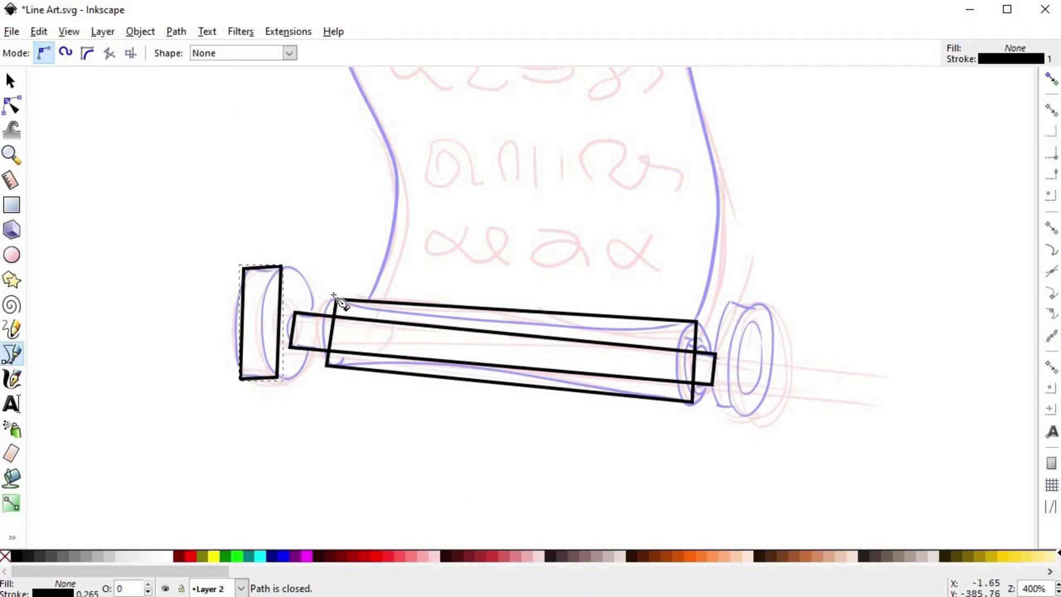
Draw a closed four-cornered path over the right end knob of the lower rod
click(726, 306)
click(751, 305)
click(746, 410)
click(717, 409)
click(726, 306)
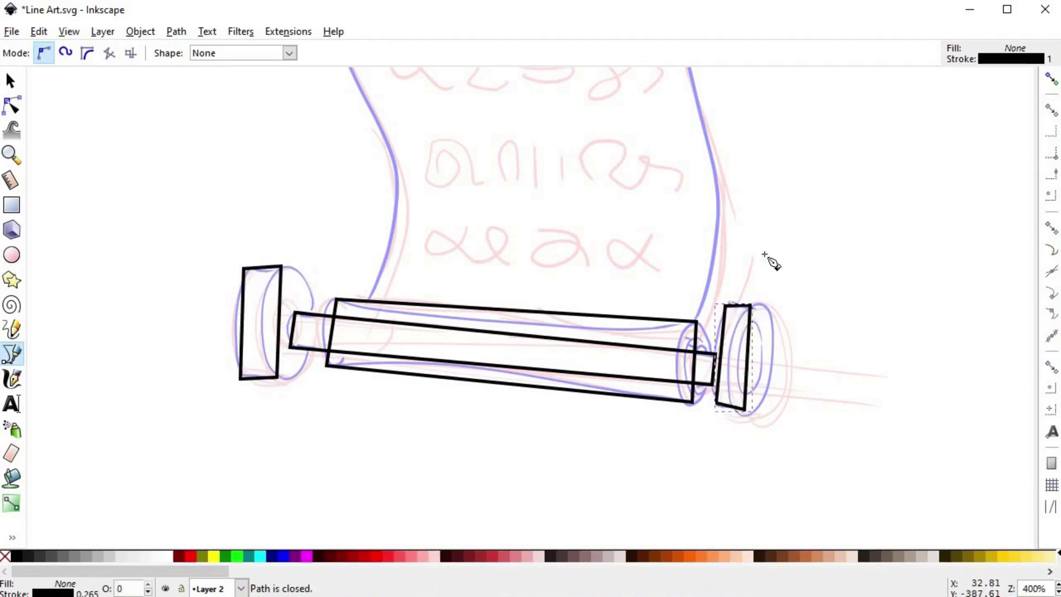
Bend both vertical sides of the upper rod's left knob leftward so they follow the curves of the sketch
key(minus)
key(minus)
scroll(465, 163, up, 4)
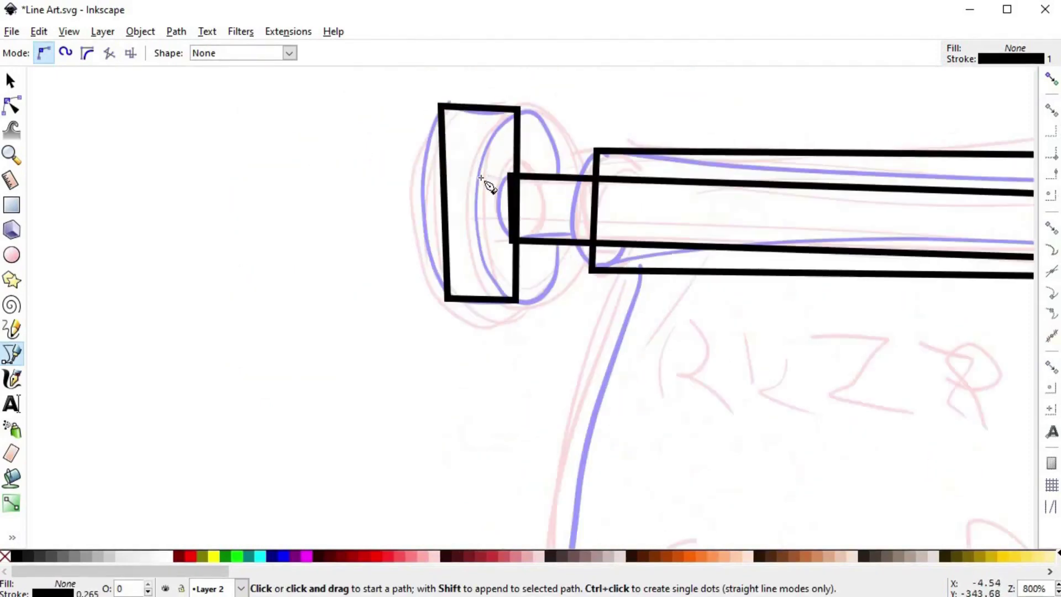
key(n)
click(445, 204)
drag(446, 212, 427, 211)
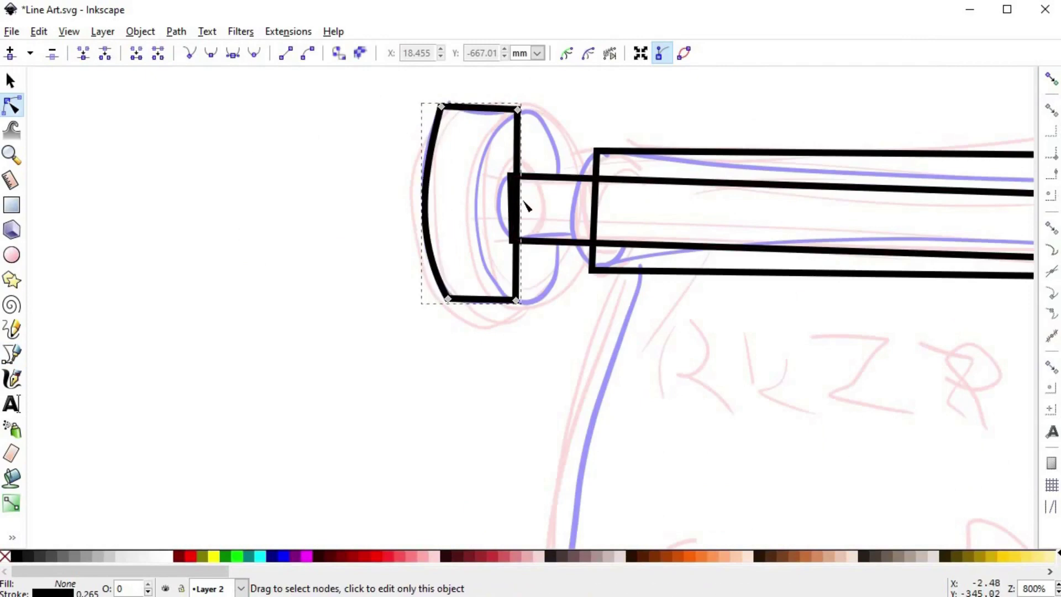
drag(525, 205, 490, 208)
click(516, 301)
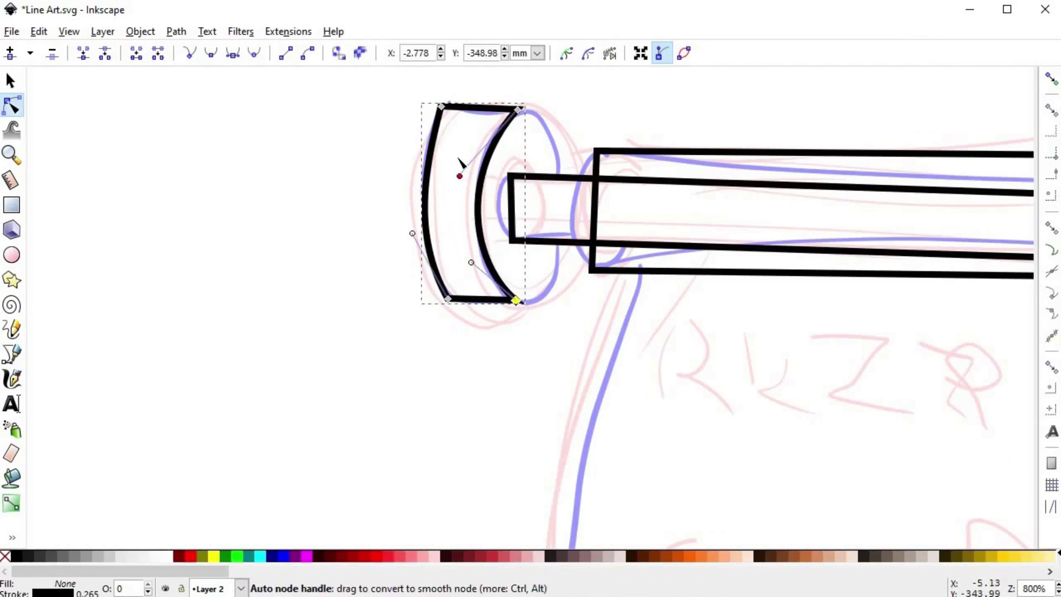
key(b)
click(510, 110)
key(n)
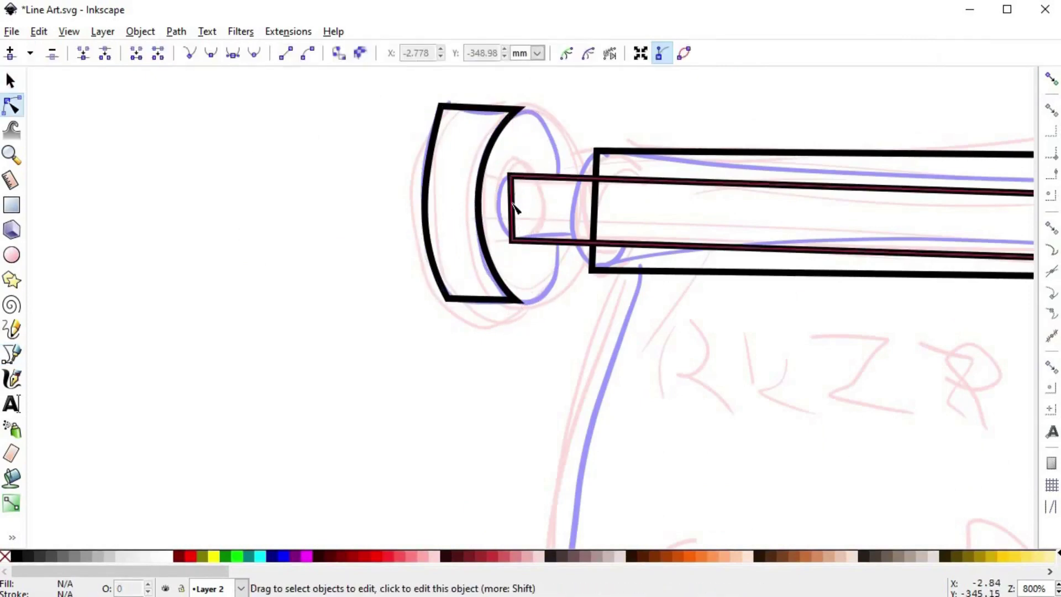
Round the upper rod's left end and bend the long edges of the rod and its paper roll gently inward
click(512, 204)
drag(512, 205, 500, 213)
drag(976, 233, 575, 277)
scroll(575, 277, down, 1)
click(586, 218)
drag(586, 217, 591, 282)
click(589, 245)
click(591, 303)
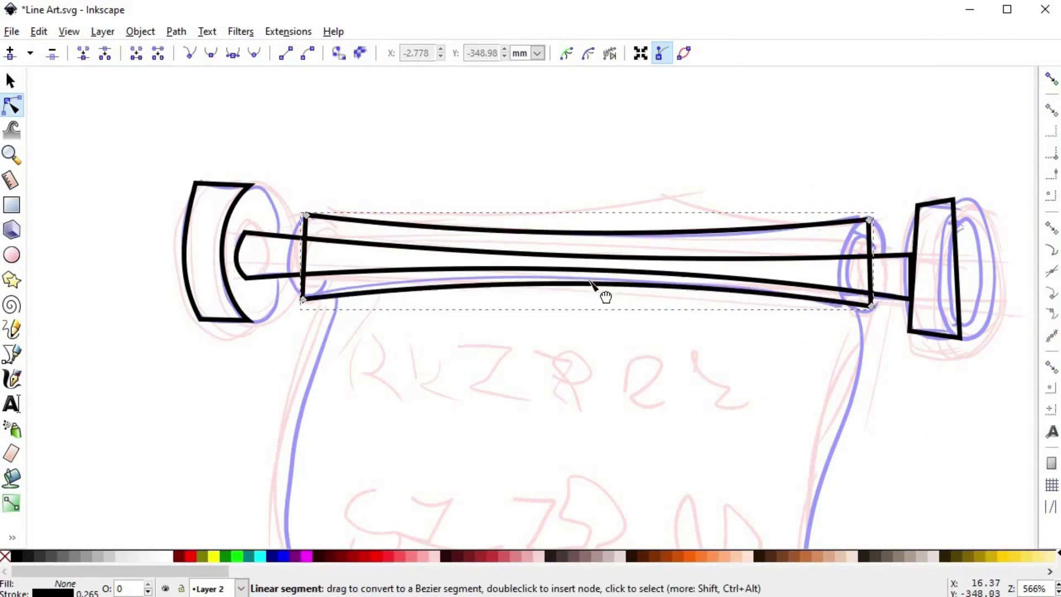
Bend both short ends of the upper paper roll outward and align its right corner nodes with the sketch
scroll(299, 260, up, 2)
drag(325, 267, 310, 310)
scroll(396, 314, down, 2)
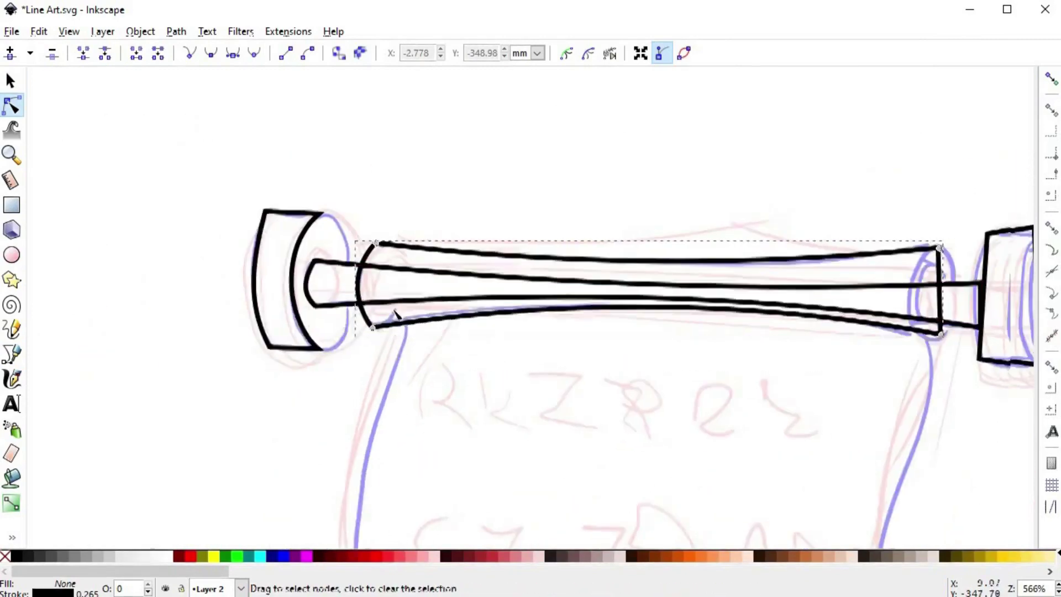
scroll(395, 314, down, 3)
scroll(588, 306, up, 5)
drag(587, 301, 637, 246)
click(584, 216)
drag(621, 339, 620, 356)
drag(589, 389, 589, 401)
Bend both vertical sides of the upper rod's right knob leftward and refine the inner curve with its node handles
click(675, 305)
drag(674, 313, 653, 316)
drag(753, 175, 757, 190)
click(768, 452)
drag(762, 312, 735, 316)
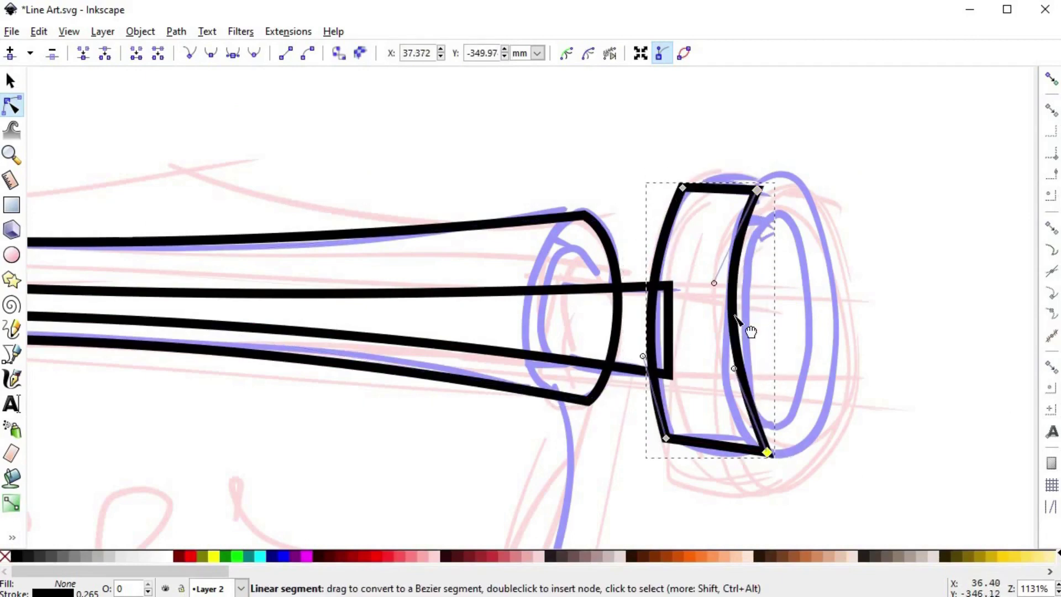
drag(734, 369, 718, 391)
drag(714, 283, 714, 256)
key(s)
click(789, 326)
Draw a closed straight-line path around the hanging paper sheet, with nodes at the bends of its wavy sides
scroll(789, 326, down, 5)
scroll(615, 371, down, 7)
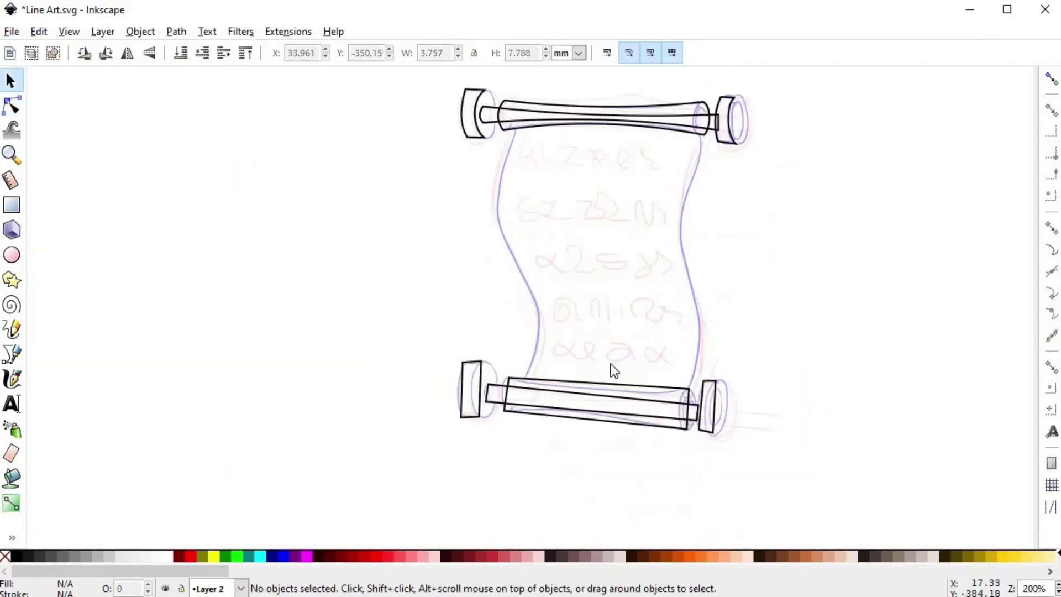
scroll(602, 312, up, 4)
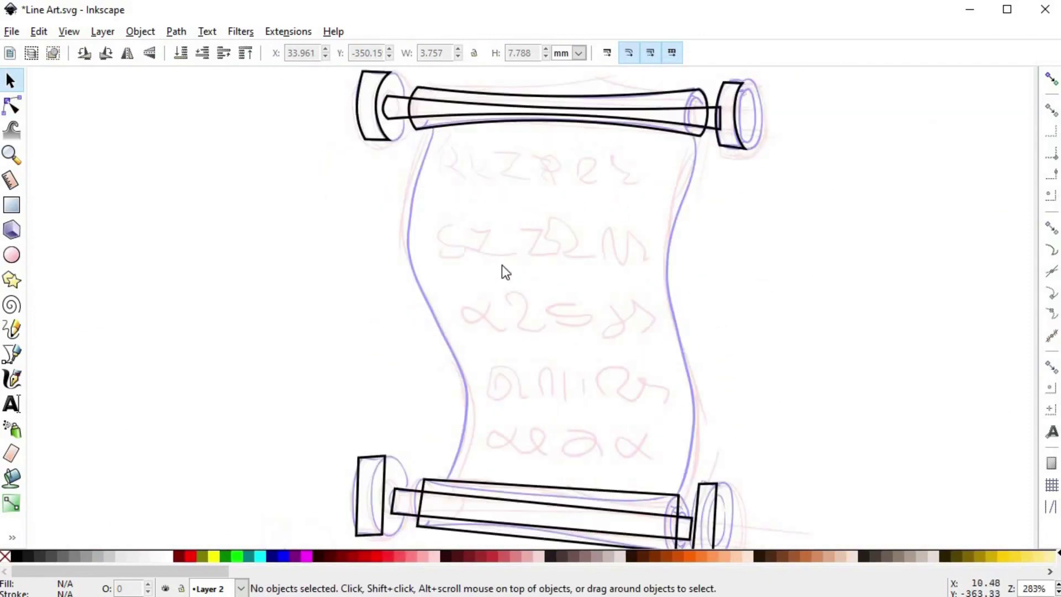
key(b)
click(435, 124)
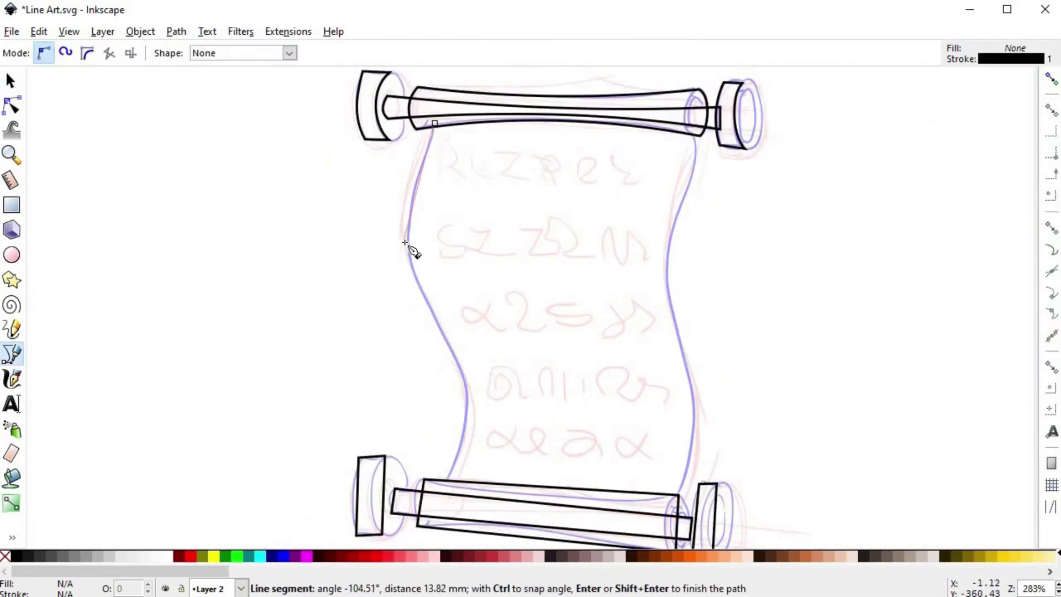
click(405, 242)
click(465, 394)
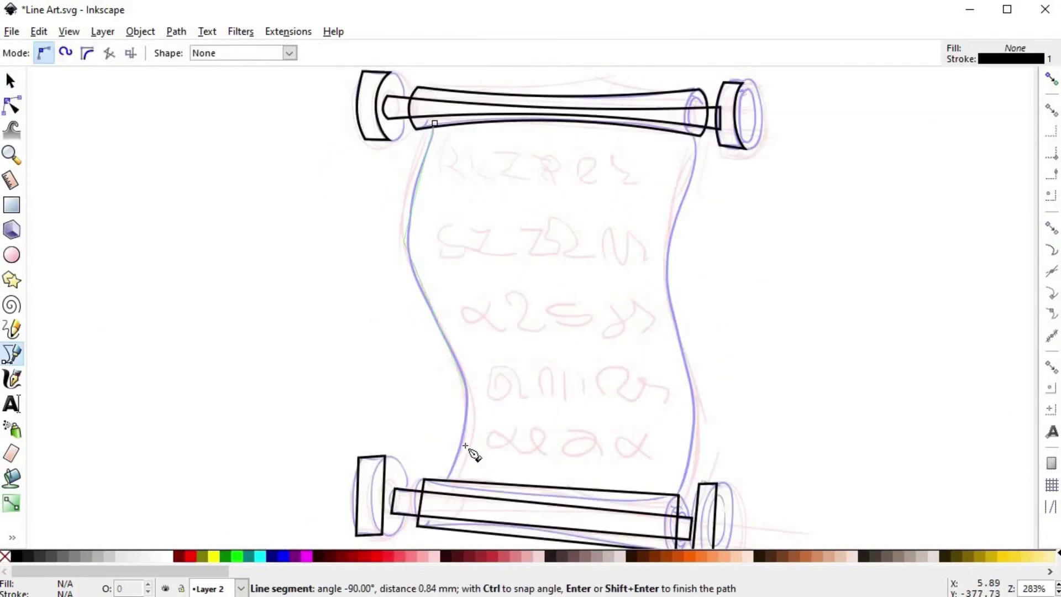
click(434, 503)
click(680, 515)
click(697, 402)
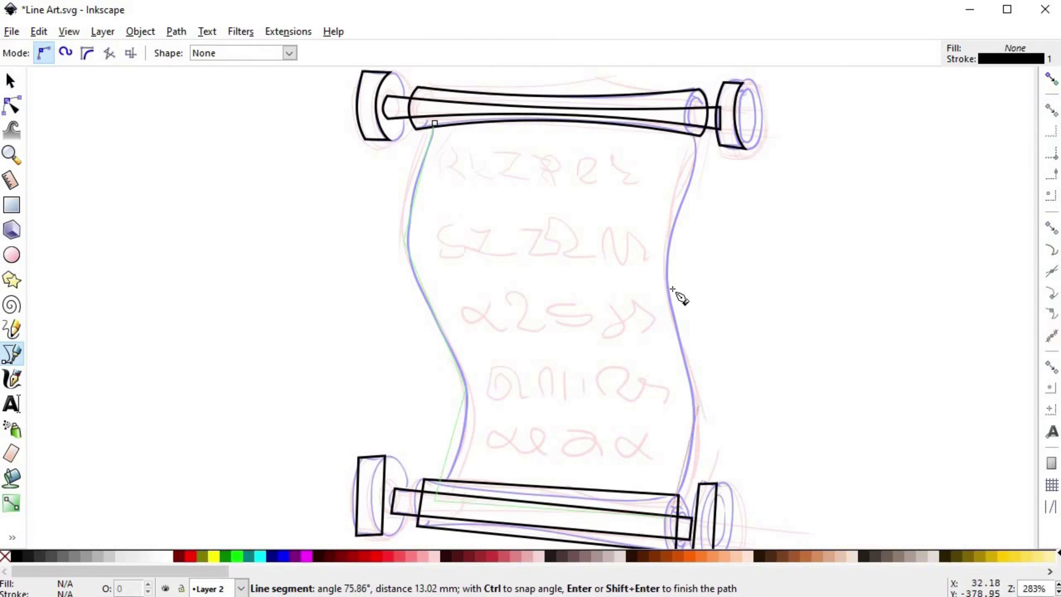
click(667, 262)
click(686, 118)
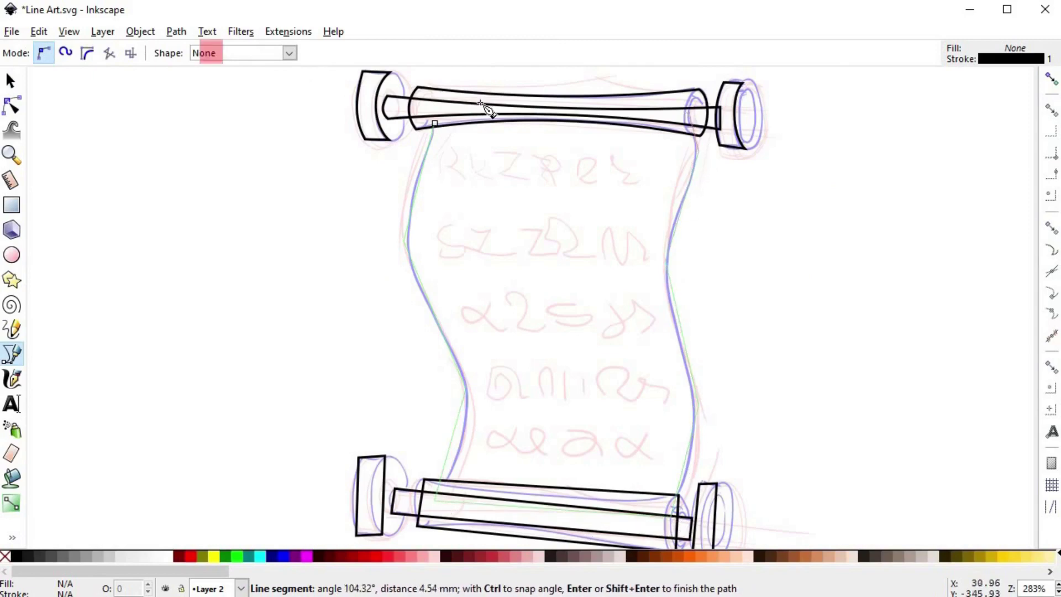
click(435, 112)
Move the upper bend nodes on both sides of the paper sheet onto the sketch line
key(n)
click(434, 112)
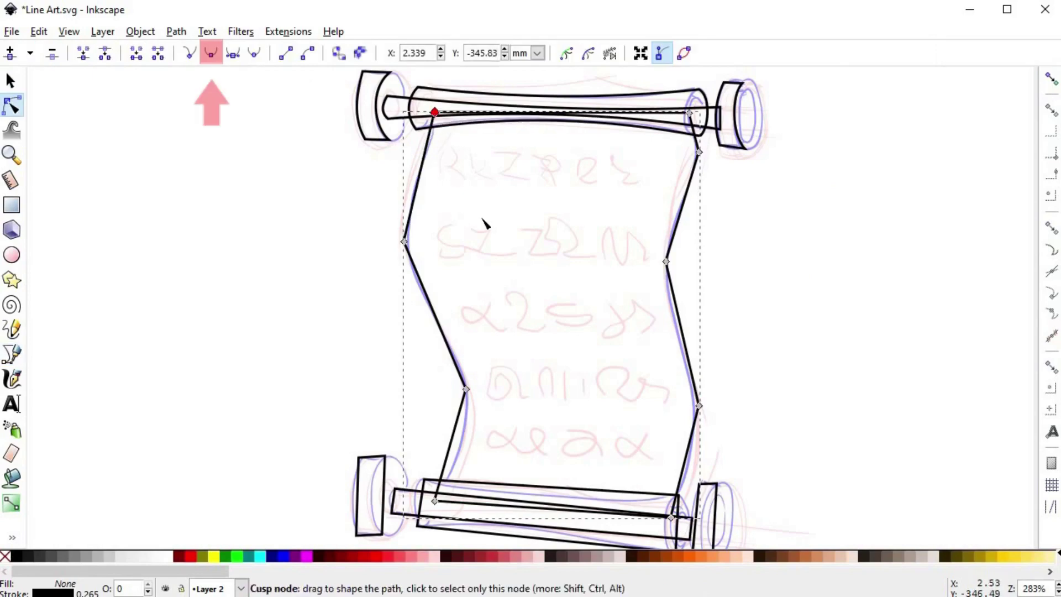
drag(669, 266, 670, 279)
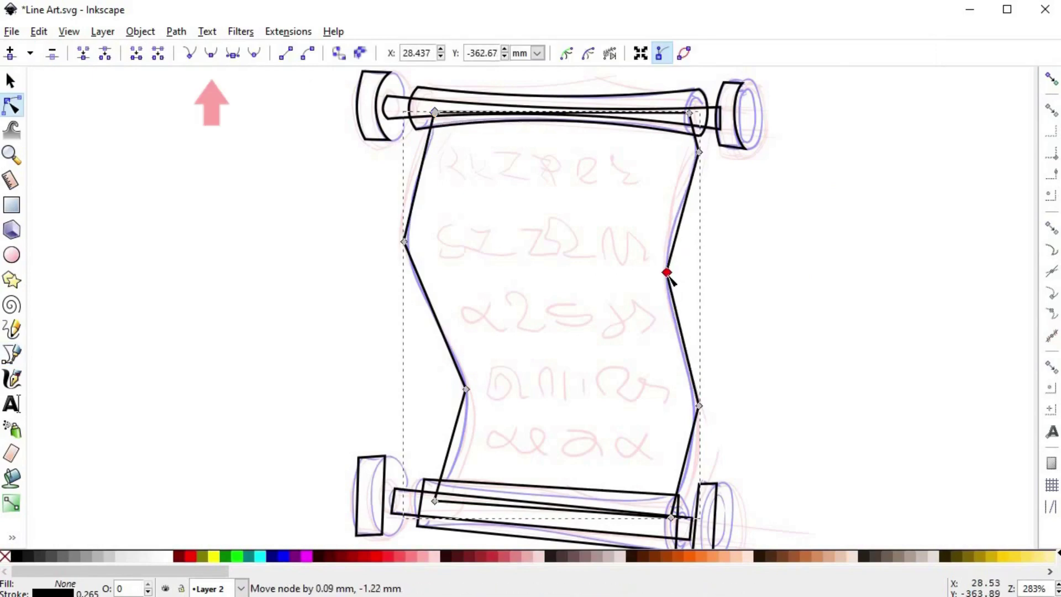
drag(404, 241, 406, 245)
Make the two middle bend nodes on each side of the paper sheet smooth
drag(353, 220, 517, 433)
click(211, 53)
drag(582, 210, 761, 431)
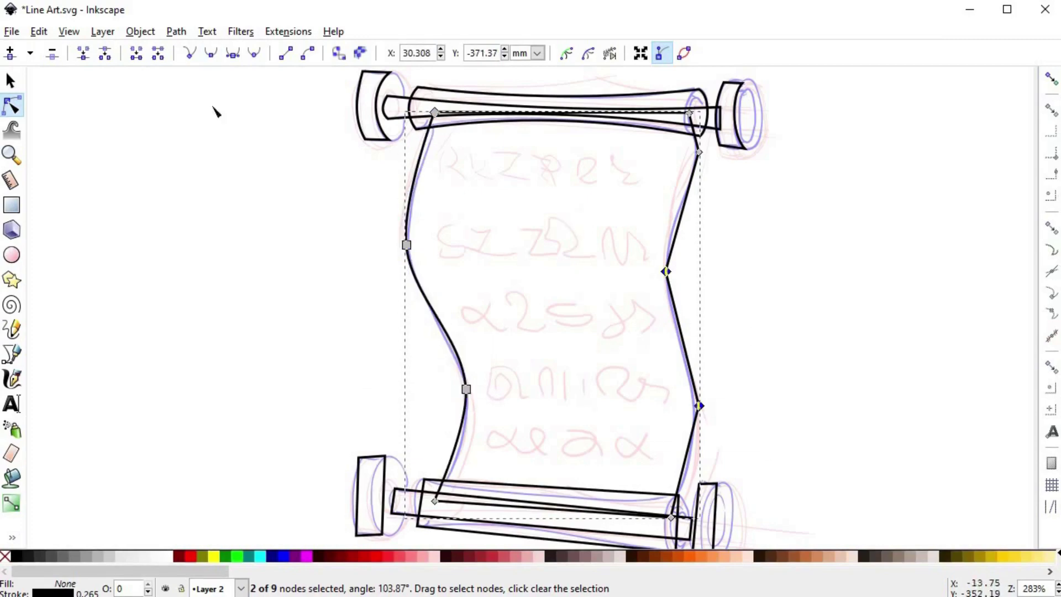
click(210, 53)
click(511, 284)
click(452, 186)
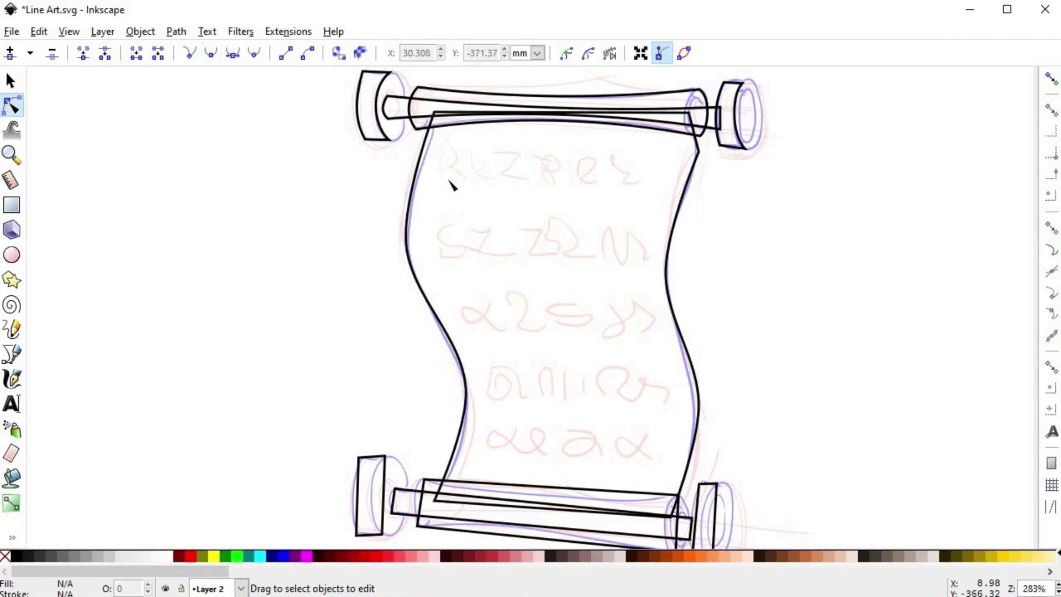
Fine-tune the sheet's upper bend nodes and make the node just below its upper right corner smooth
scroll(443, 180, up, 1)
click(394, 288)
drag(393, 289, 397, 290)
mouse_move(758, 314)
mouse_down()
mouse_move(774, 306)
mouse_move(757, 306)
mouse_up()
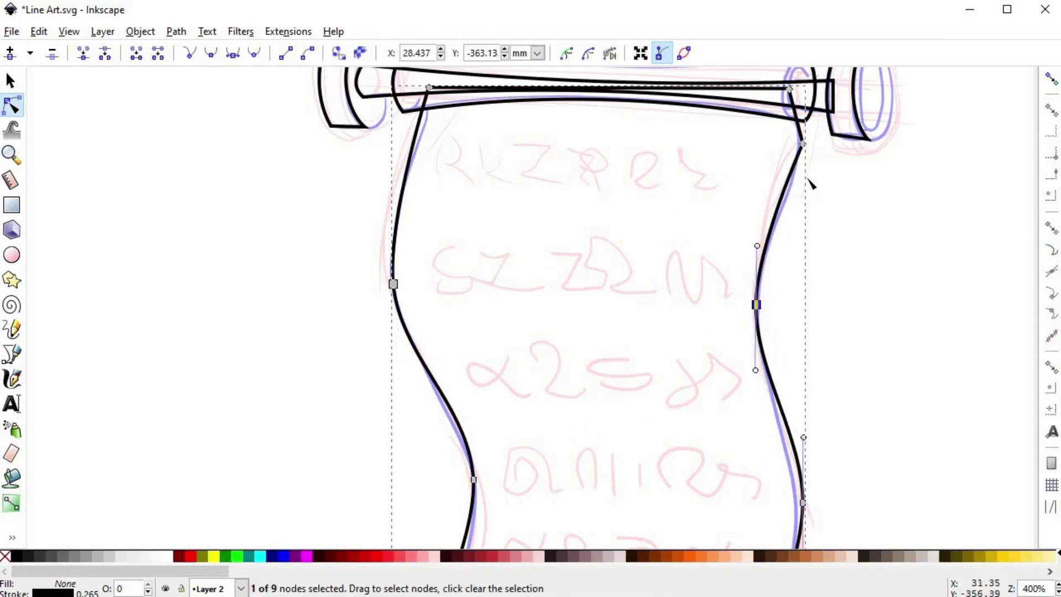
click(803, 143)
click(210, 53)
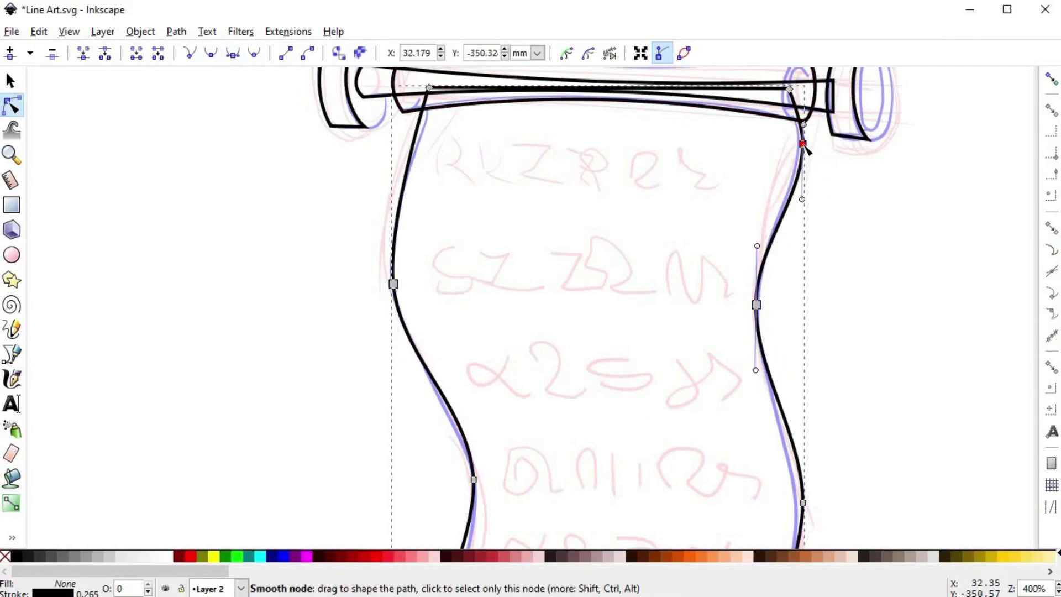
drag(805, 146, 802, 143)
Move the lower bend nodes on both sides of the paper sheet to match the sketched curves
scroll(752, 332, down, 6)
scroll(752, 332, right, 2)
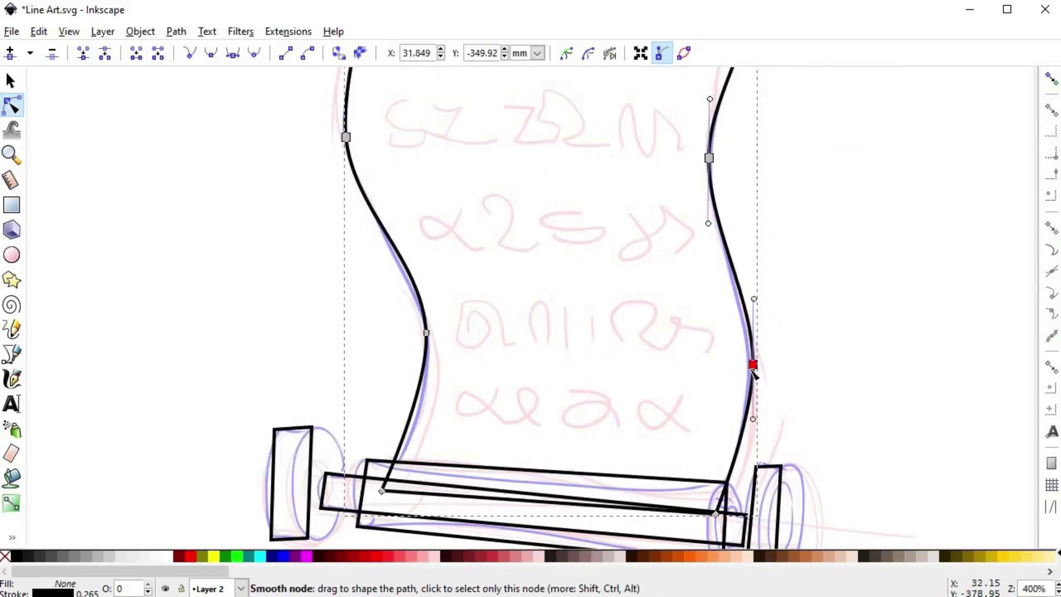
drag(753, 370, 749, 382)
drag(426, 336, 432, 354)
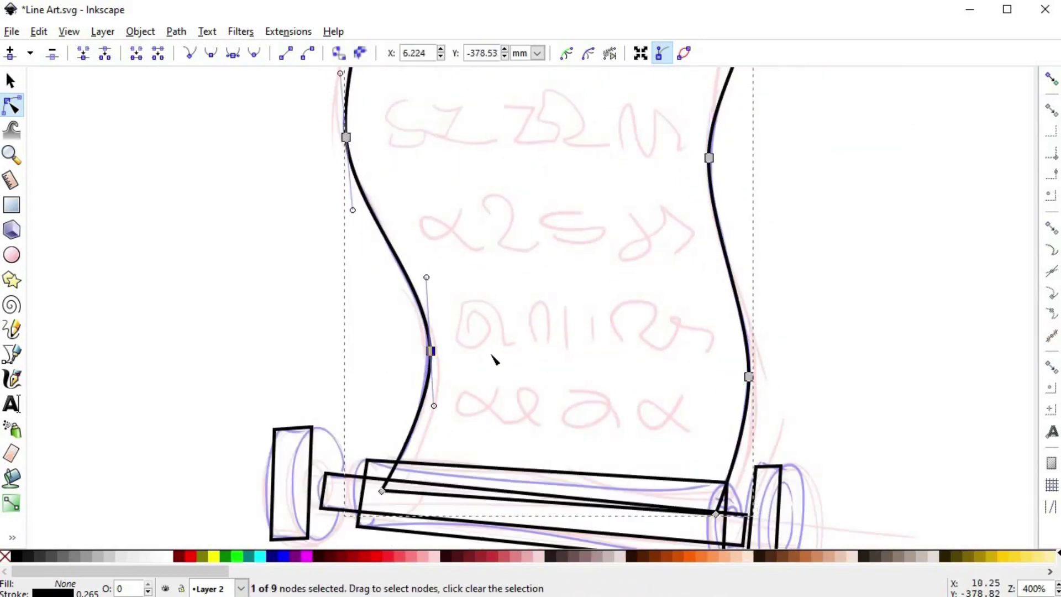
scroll(493, 360, down, 2)
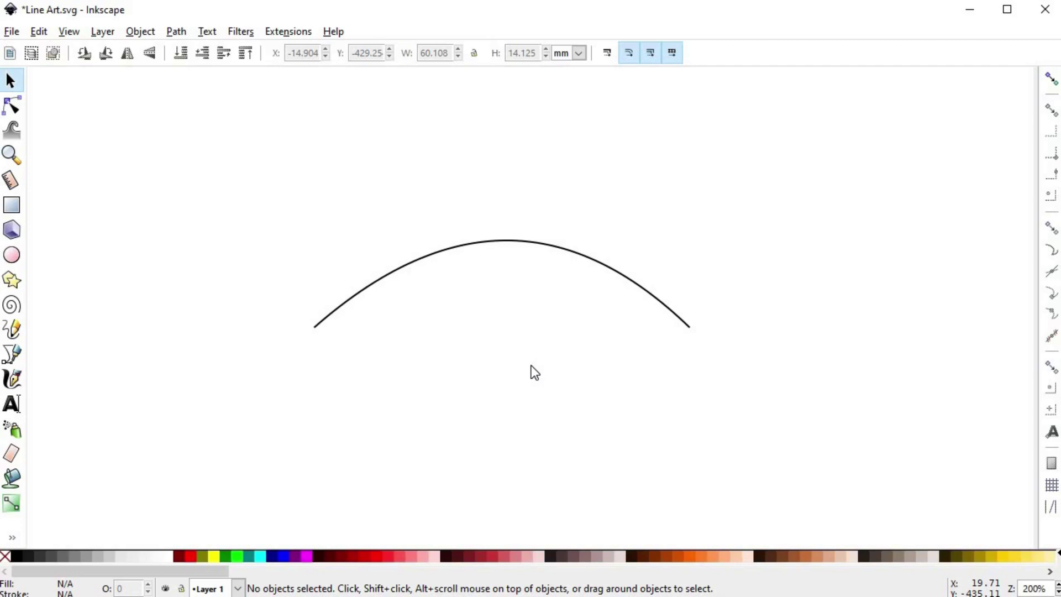
Delete the two end nodes of the arc, and undo both deletions
key(n)
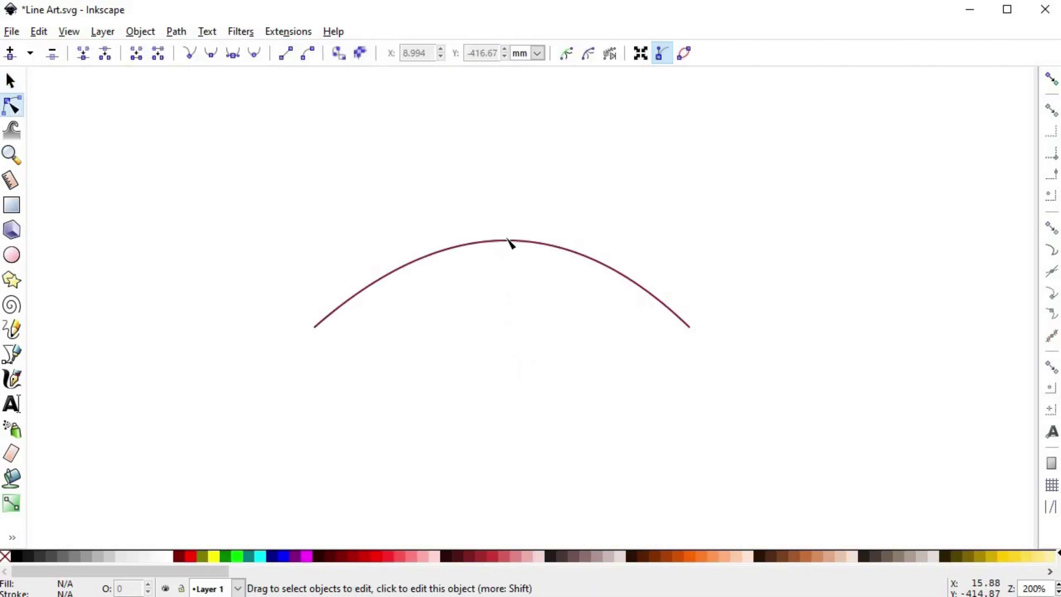
click(509, 243)
drag(725, 380, 673, 280)
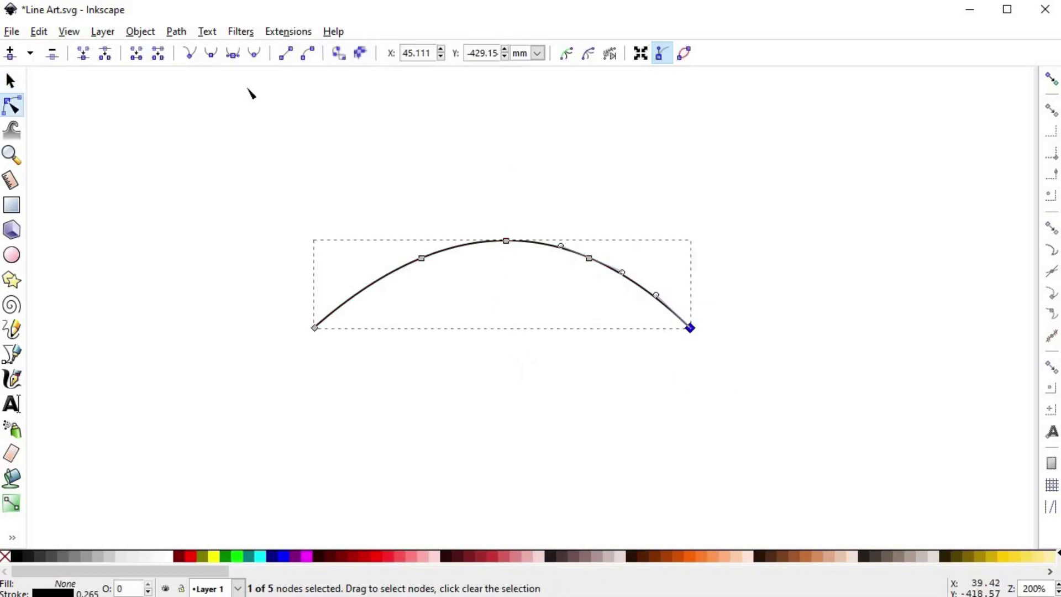
click(52, 53)
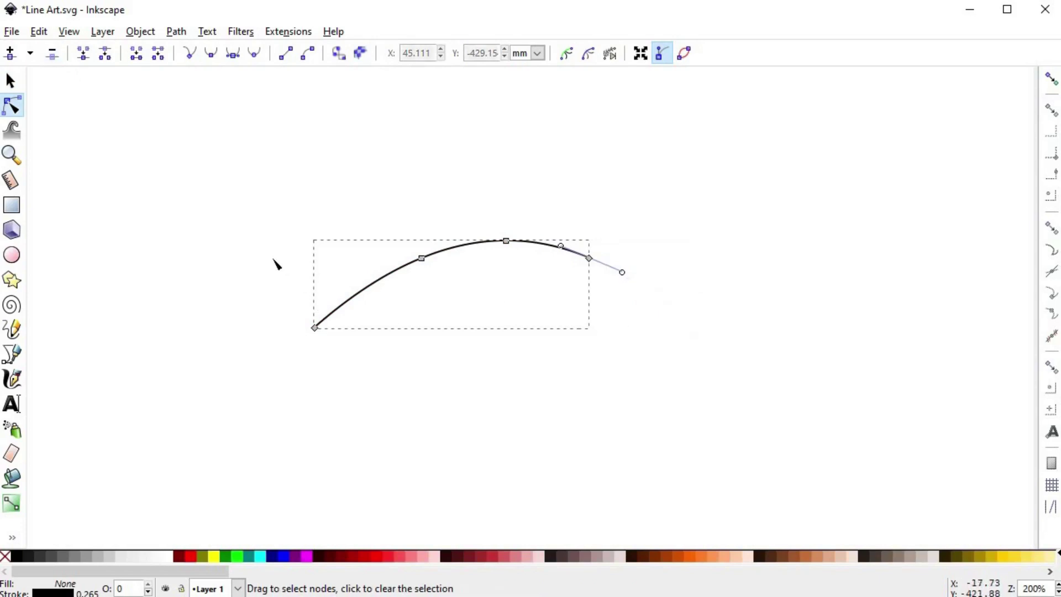
drag(274, 262, 346, 369)
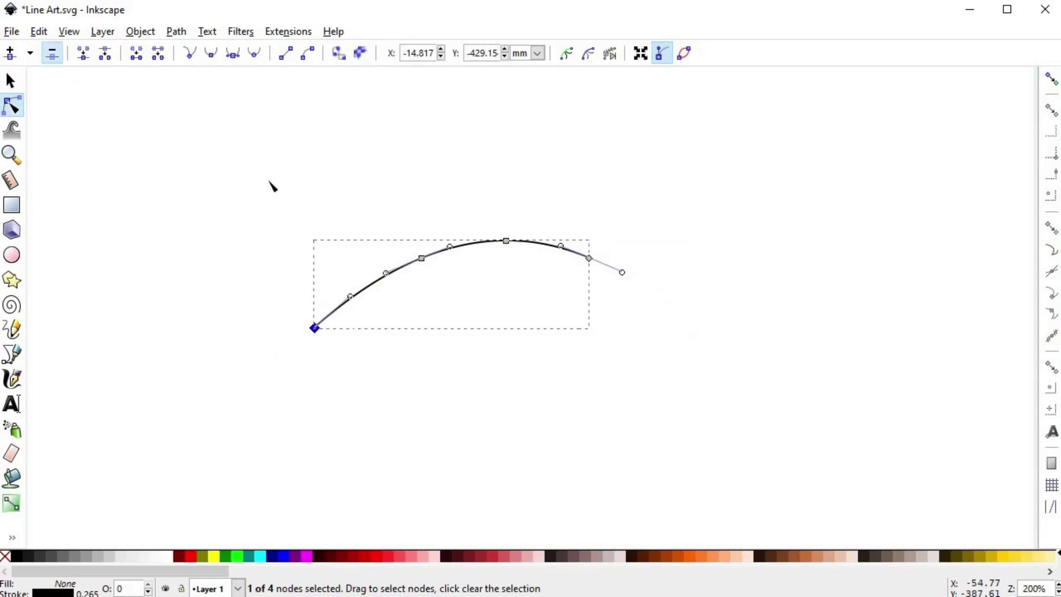
key(Delete)
key(s)
key(Escape)
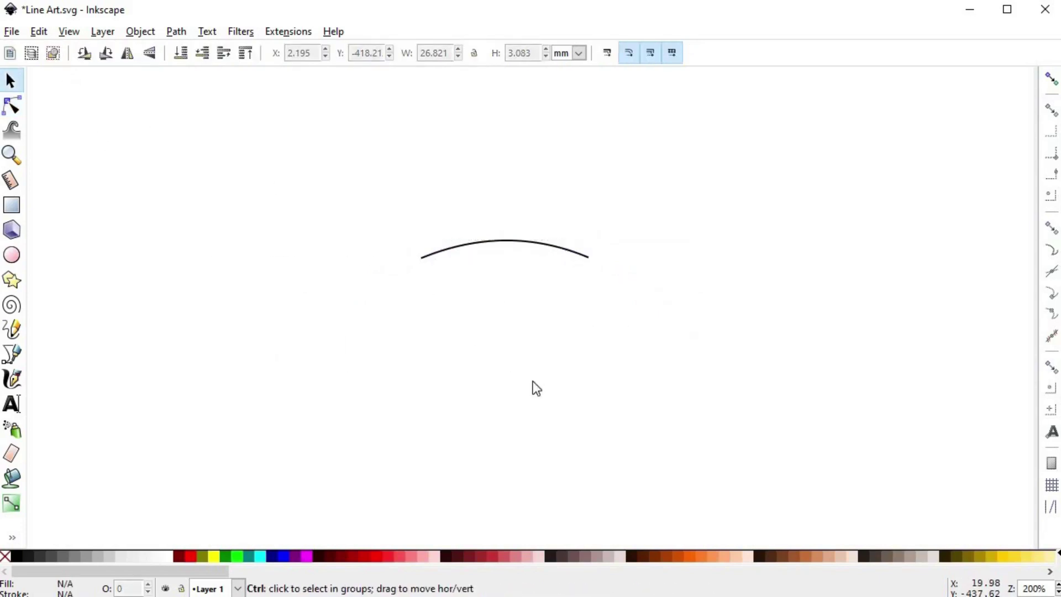
key(ctrl+z)
key(ctrl+z)
Delete the three middle nodes between the arc's two ends
key(n)
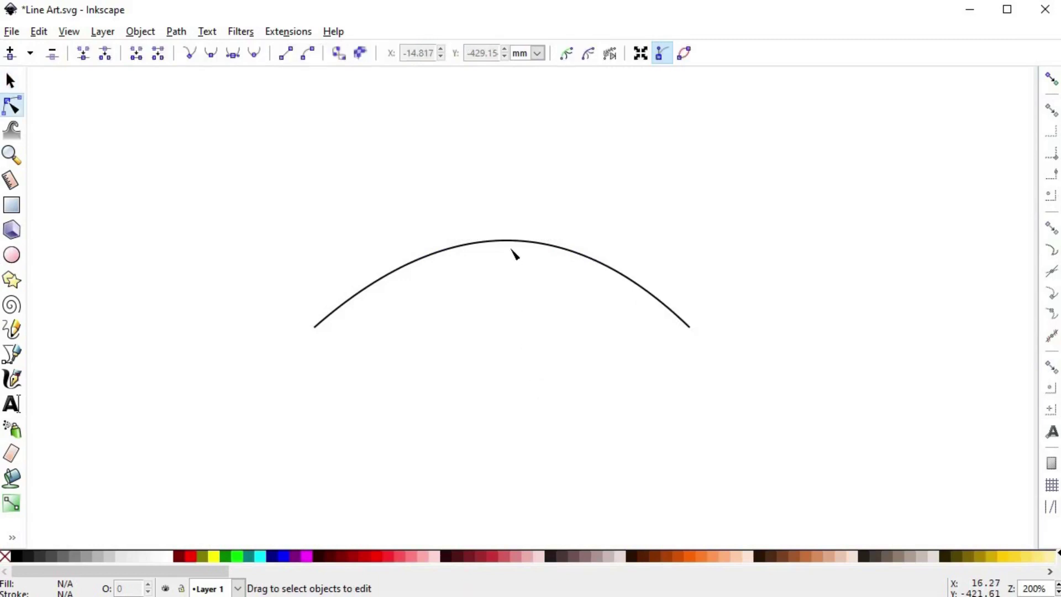
click(509, 248)
drag(398, 171, 631, 326)
click(52, 53)
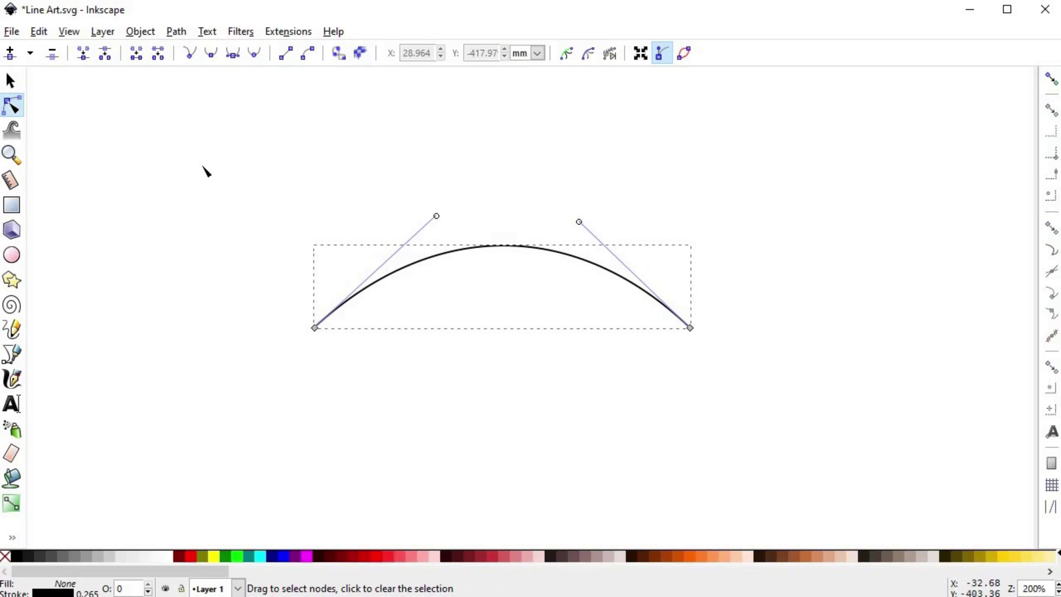
Restore the arc's middle nodes and delete the segments between those three nodes
key(Insert)
key(Insert)
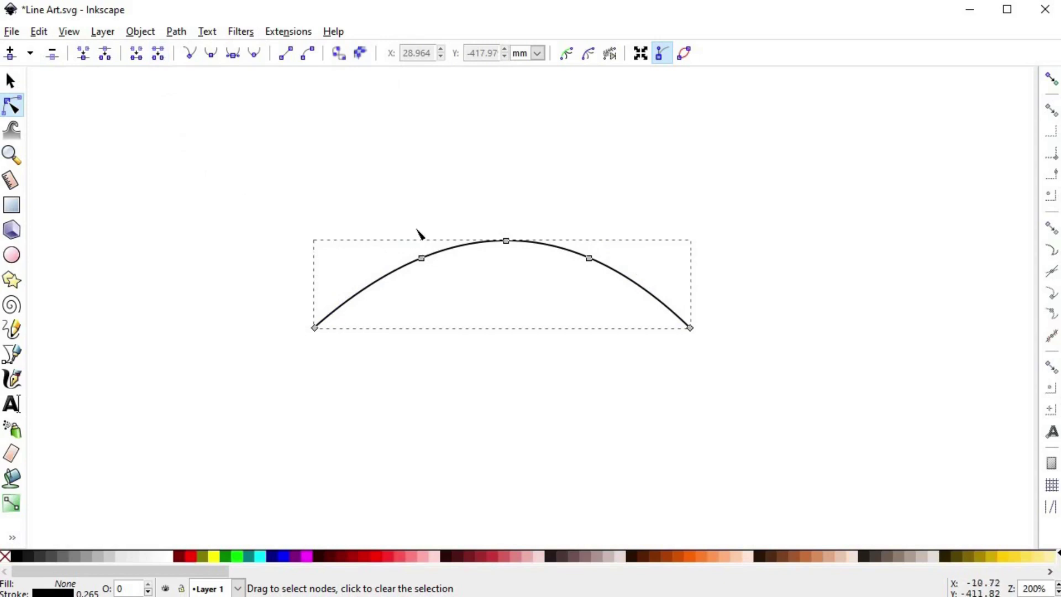
drag(397, 177, 629, 316)
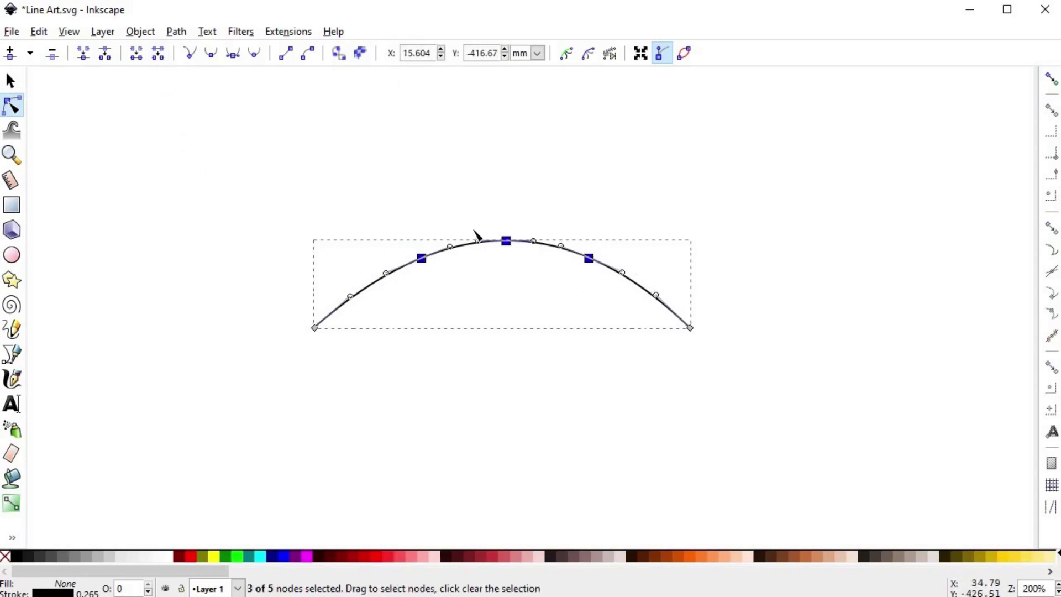
click(157, 53)
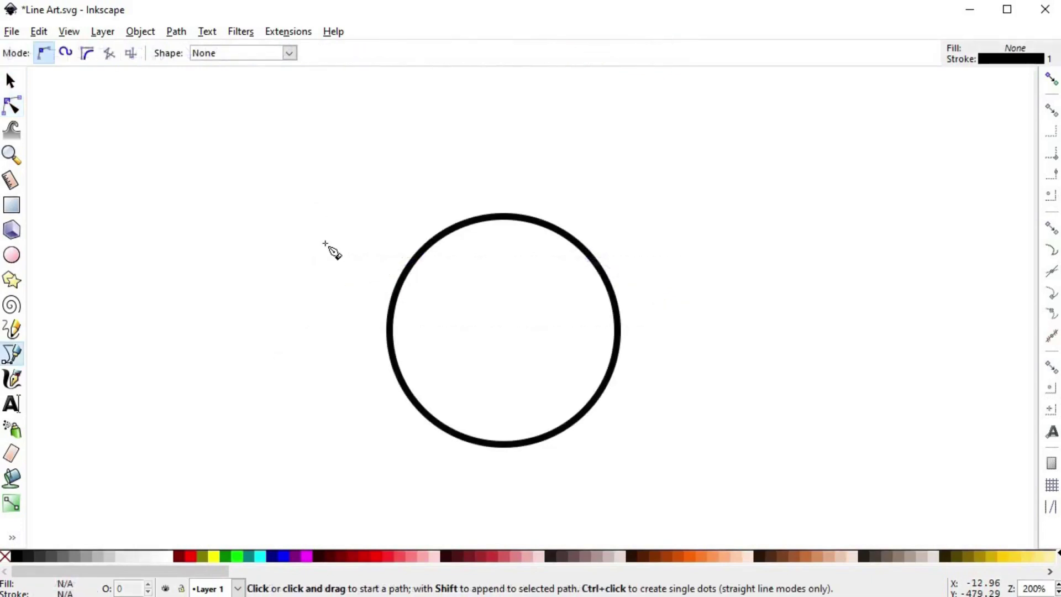
Draw a curved line crossing the circle diagonally, from below its left side to above its right side
click(336, 399)
drag(658, 219, 762, 70)
key(Return)
key(s)
key(n)
Add nodes where the curve crosses the circle's outline and delete the segment between them
click(604, 278)
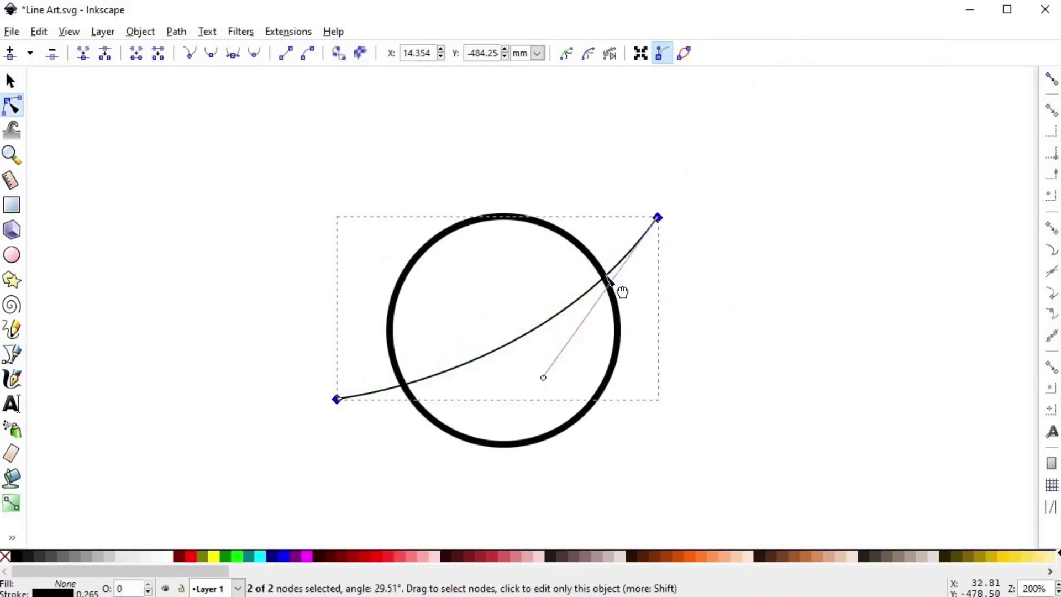
double_click(604, 278)
click(402, 385)
double_click(402, 385)
drag(376, 177, 619, 467)
click(158, 52)
key(s)
click(289, 276)
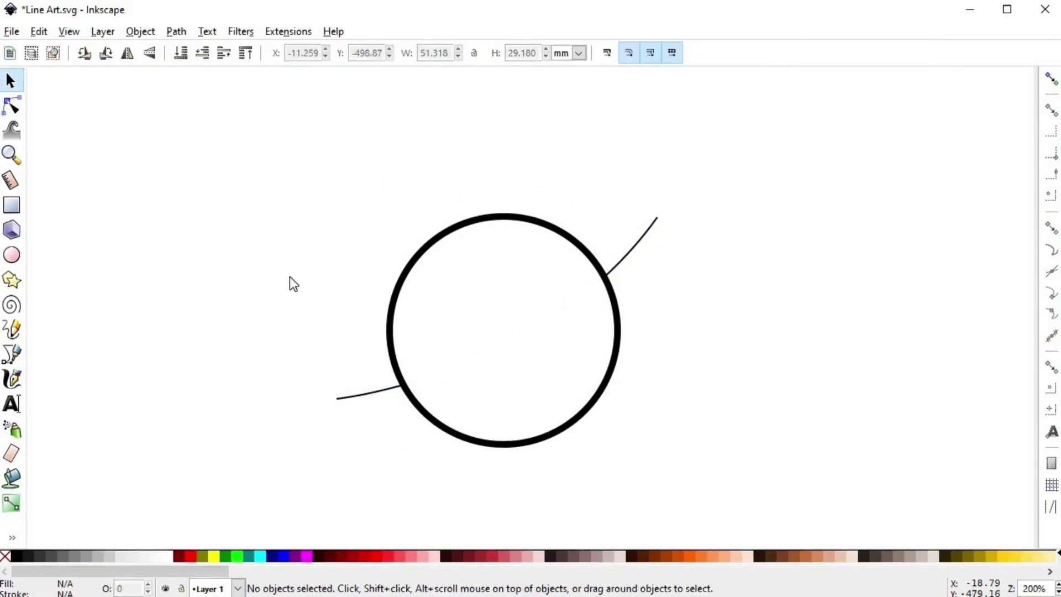
drag(354, 396, 331, 308)
key(ctrl+z)
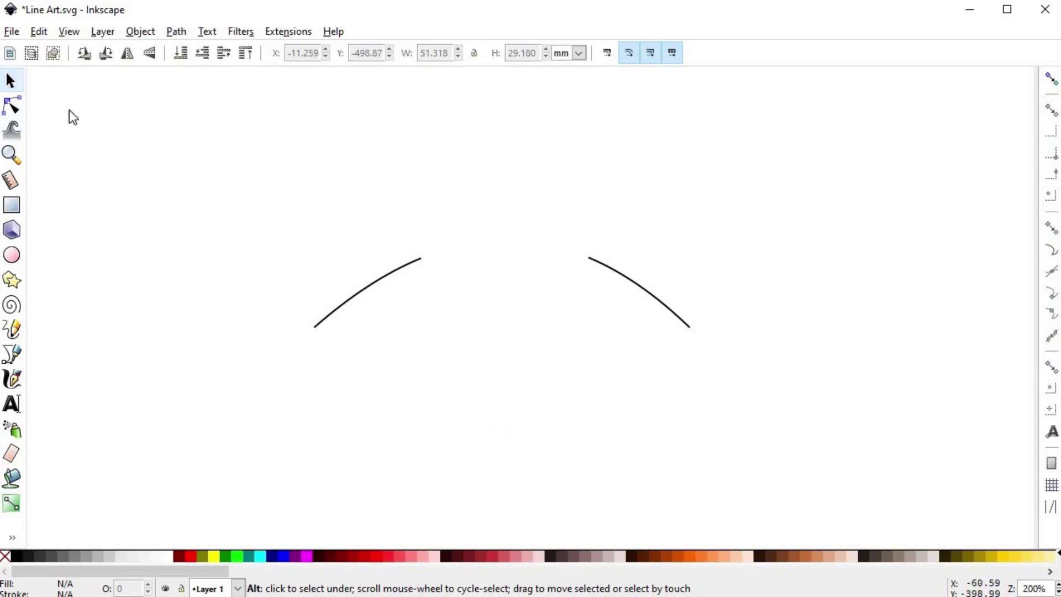
Break apart the split arc into separate paths and move its two pieces independently
click(384, 285)
drag(387, 271, 351, 310)
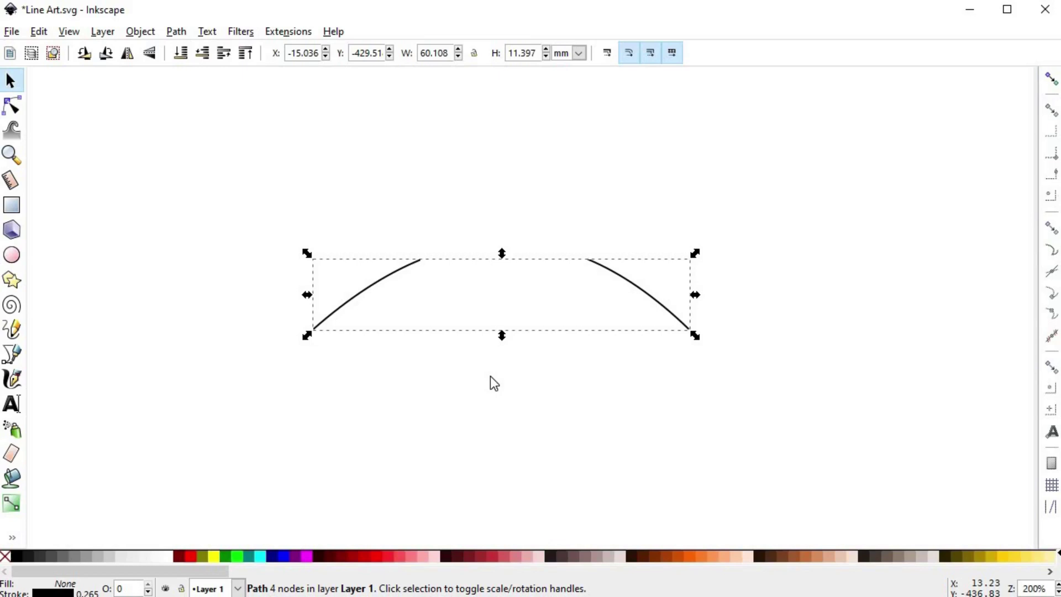
click(177, 31)
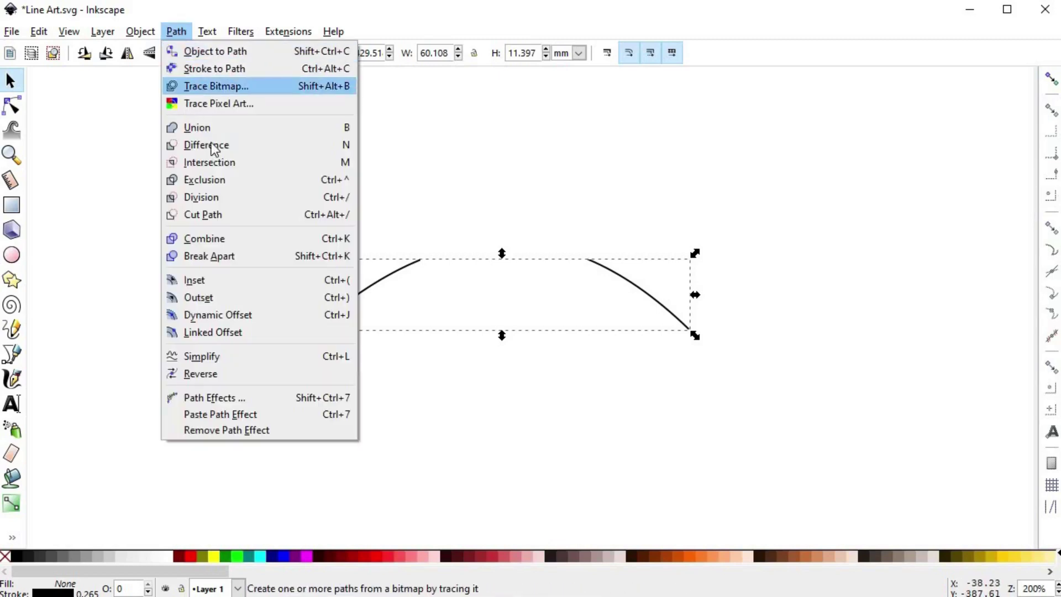
click(253, 258)
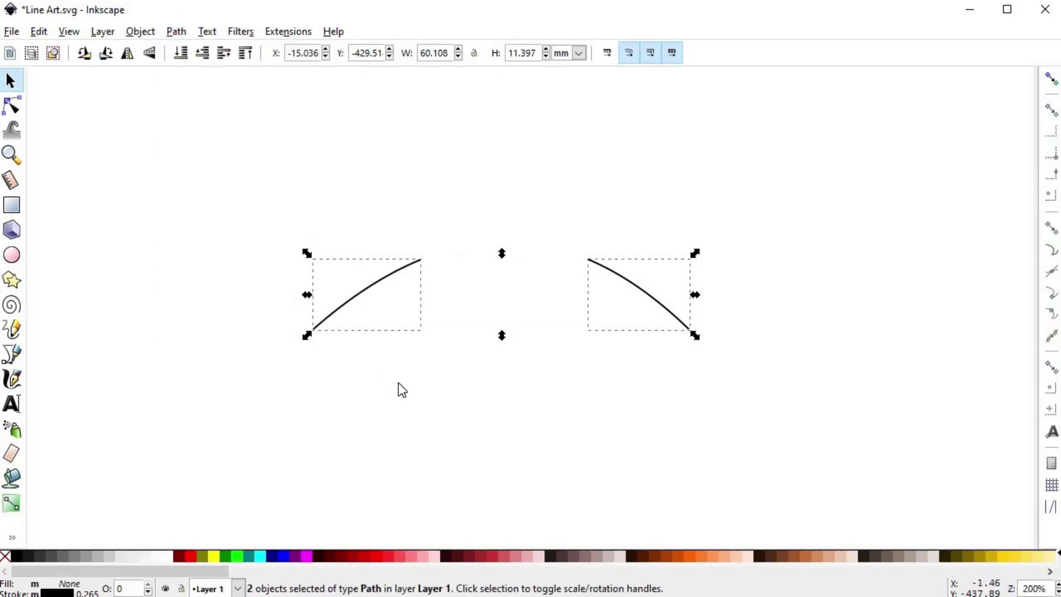
click(495, 372)
drag(386, 268, 423, 263)
drag(641, 296, 654, 212)
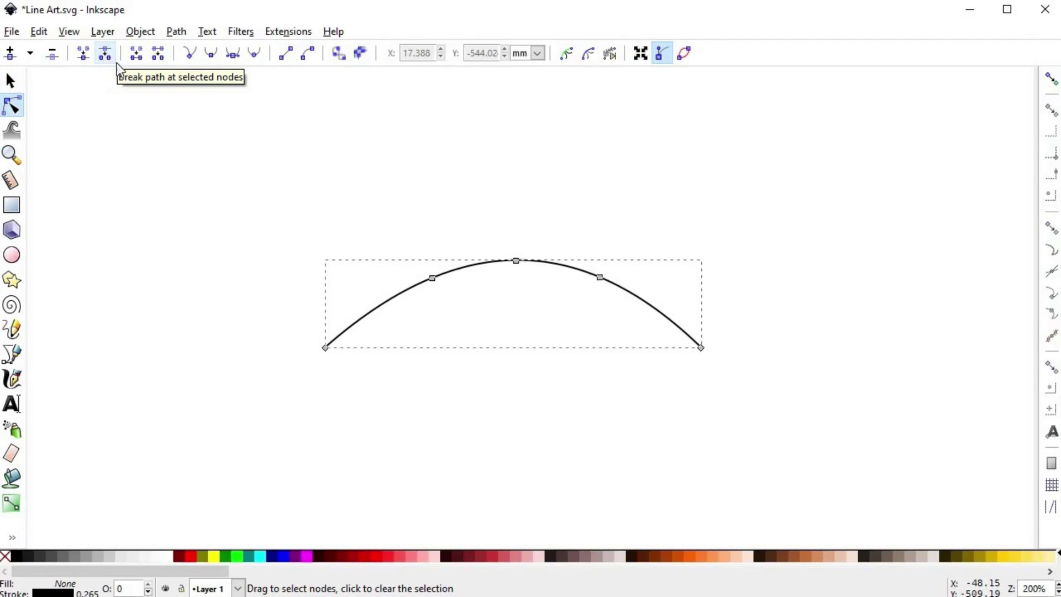
Break the arc's path at its top middle node, test the separation by moving the loose ends, and undo those moves
drag(470, 210, 545, 340)
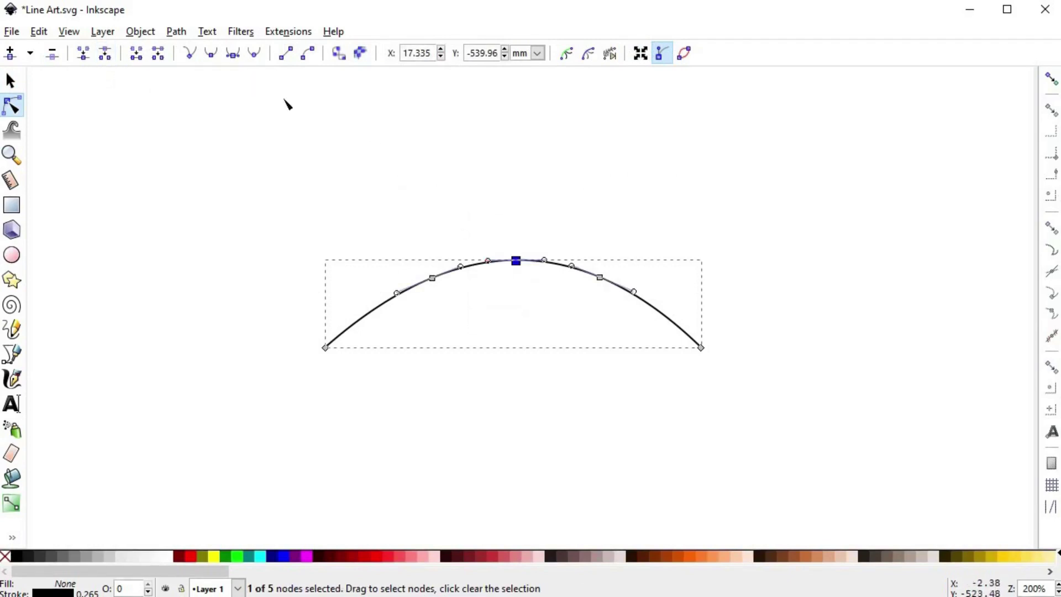
click(106, 52)
drag(516, 260, 513, 287)
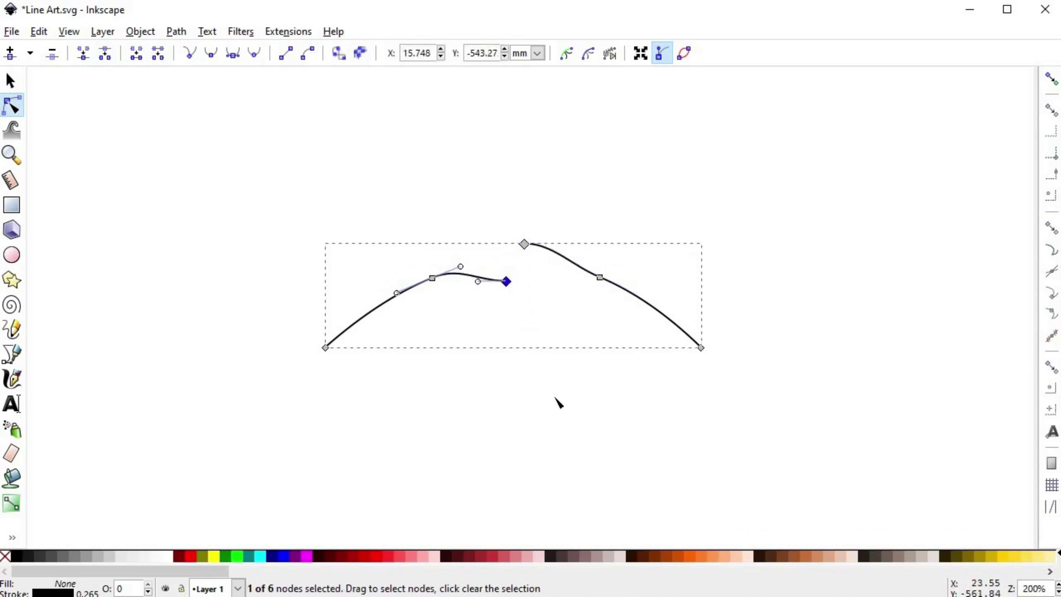
key(ctrl+z)
key(ctrl+z)
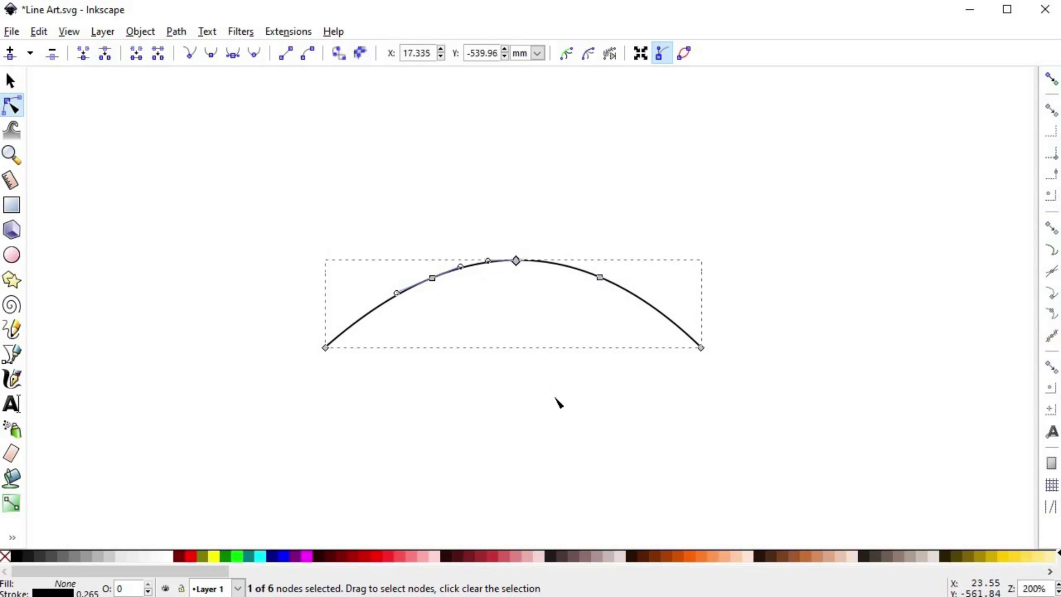
Break apart the arc into two separate paths, then test-move the right half and undo the move
key(s)
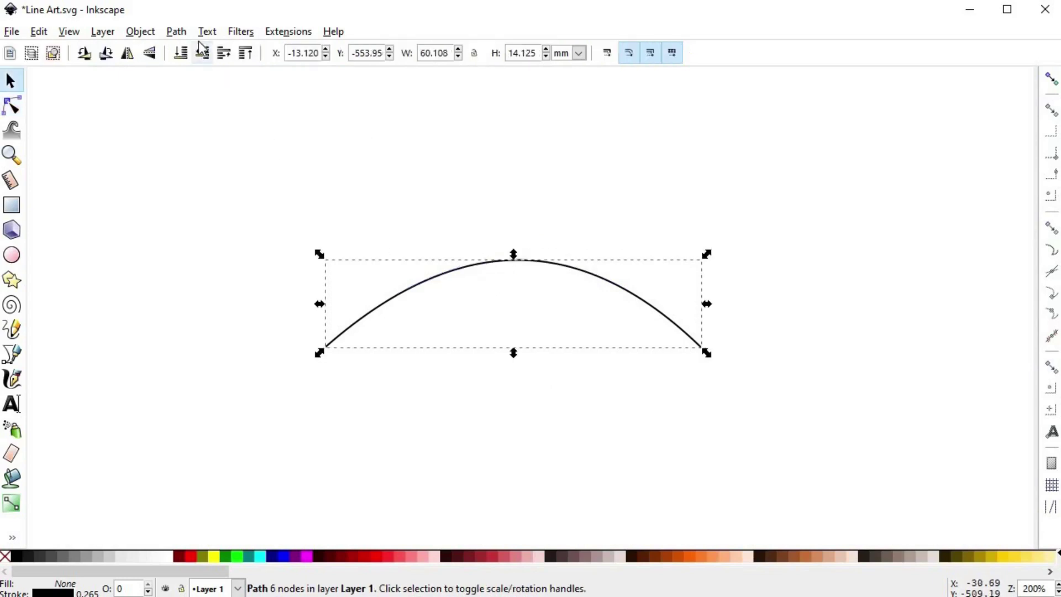
click(177, 32)
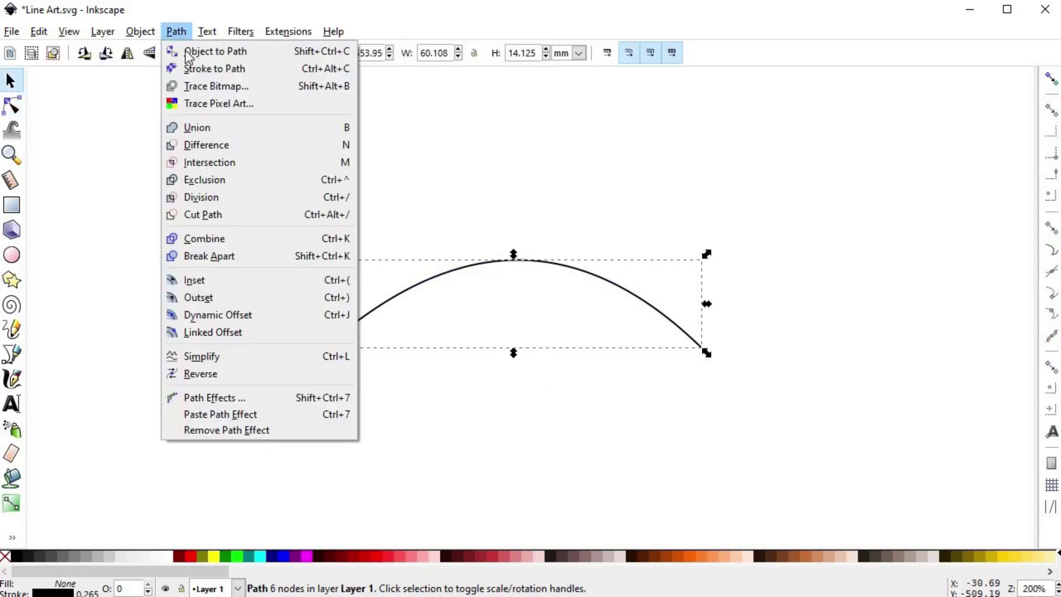
click(277, 256)
click(556, 346)
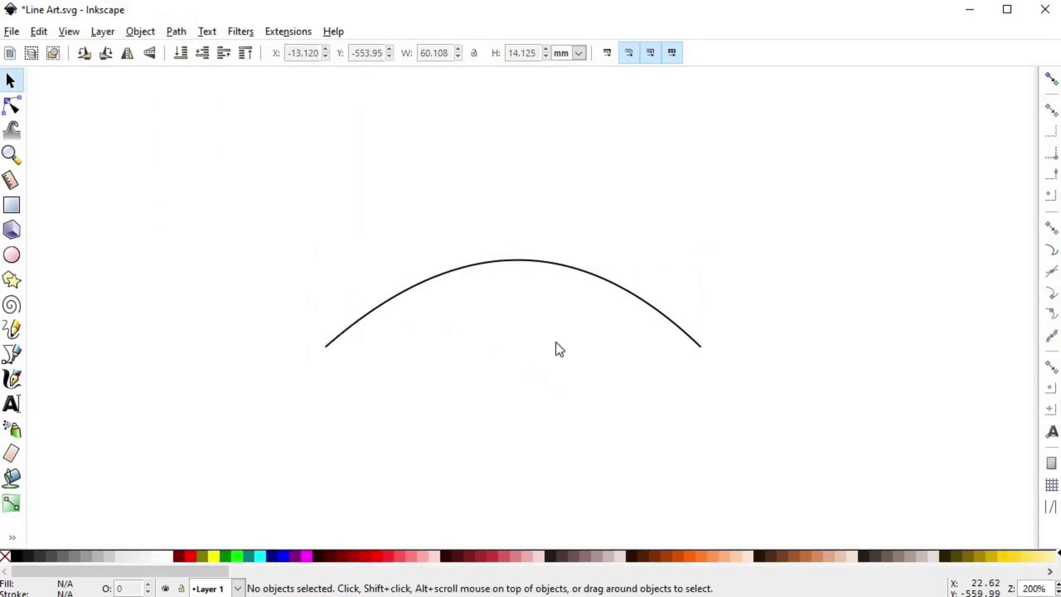
click(588, 284)
drag(586, 278, 615, 249)
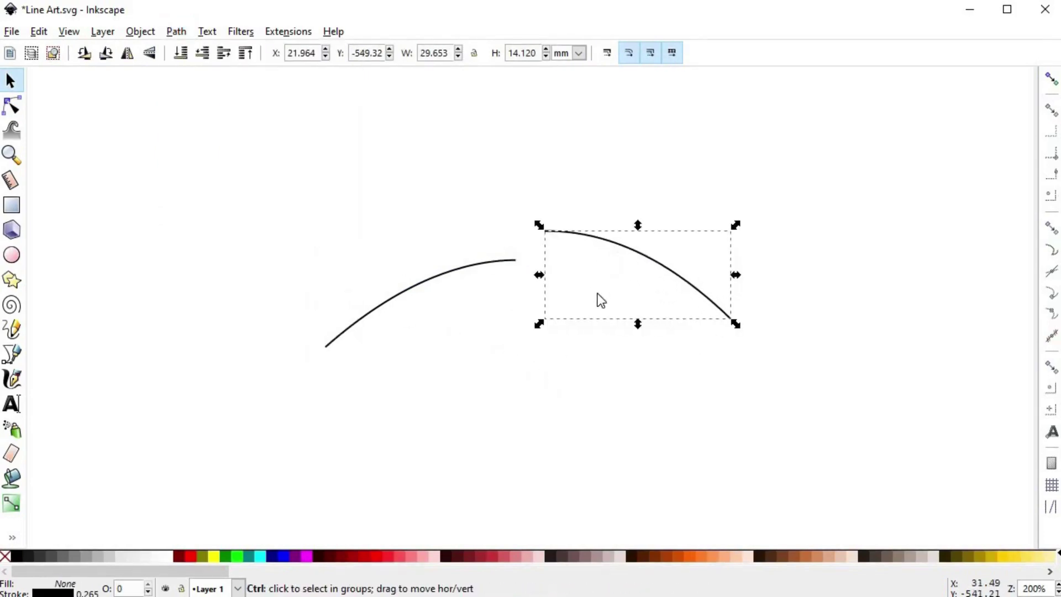
key(ctrl+z)
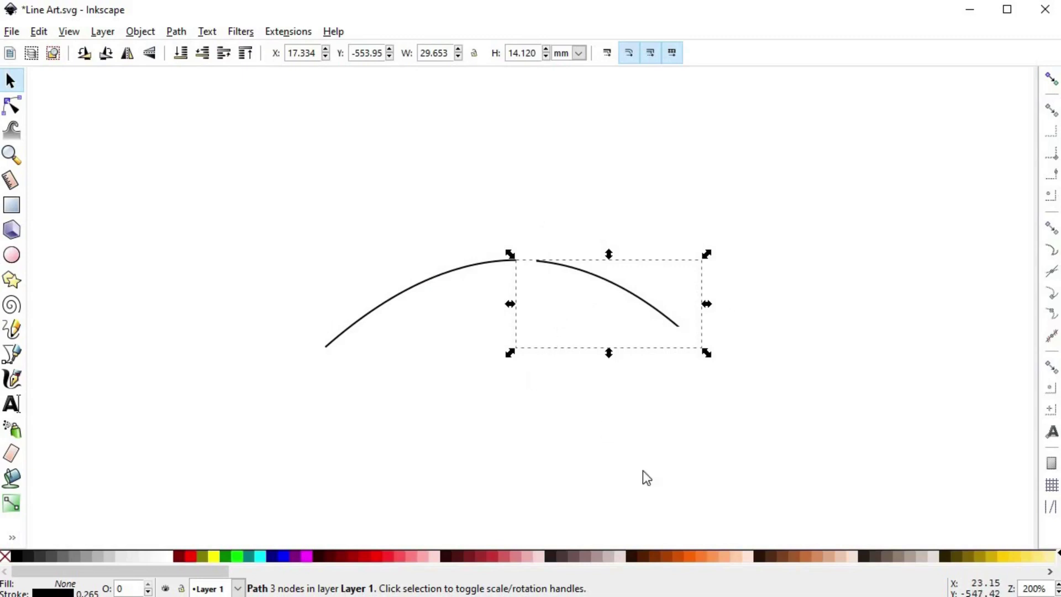
Color the right half's stroke orange and the left half's stroke red
shift+click(689, 559)
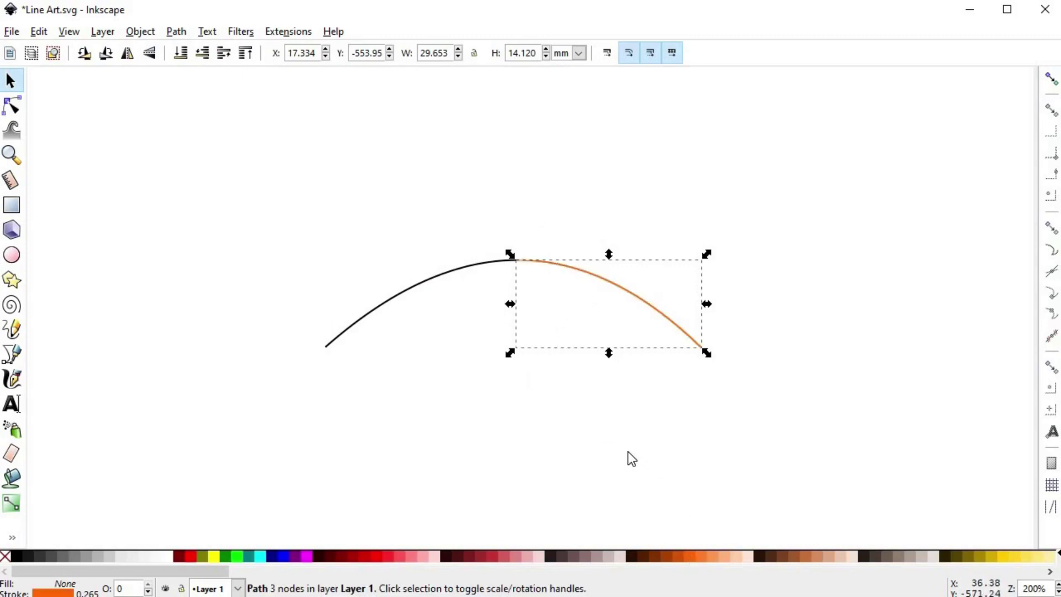
click(456, 279)
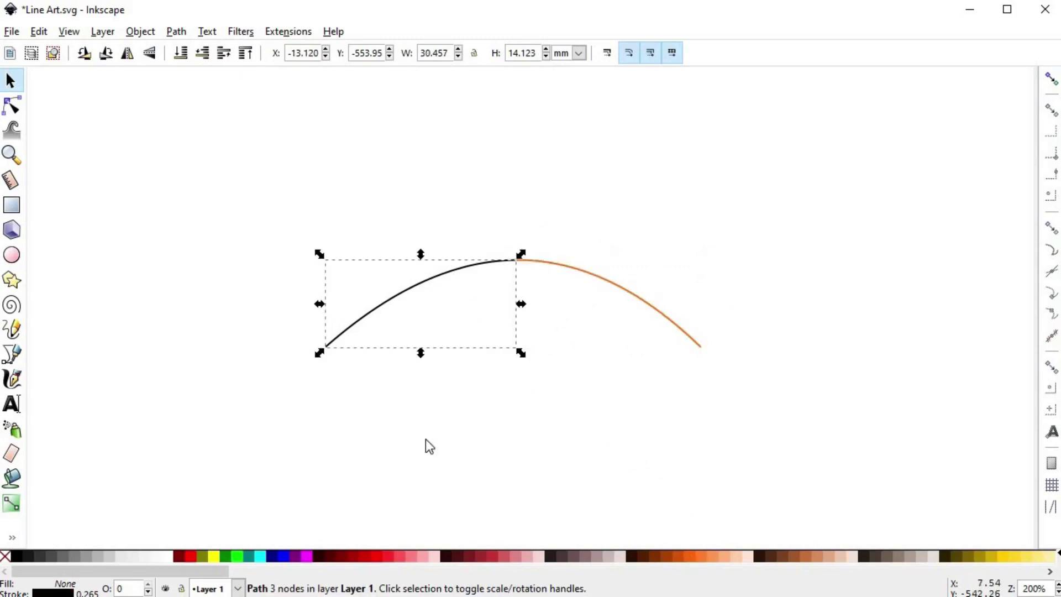
shift+click(376, 557)
click(549, 415)
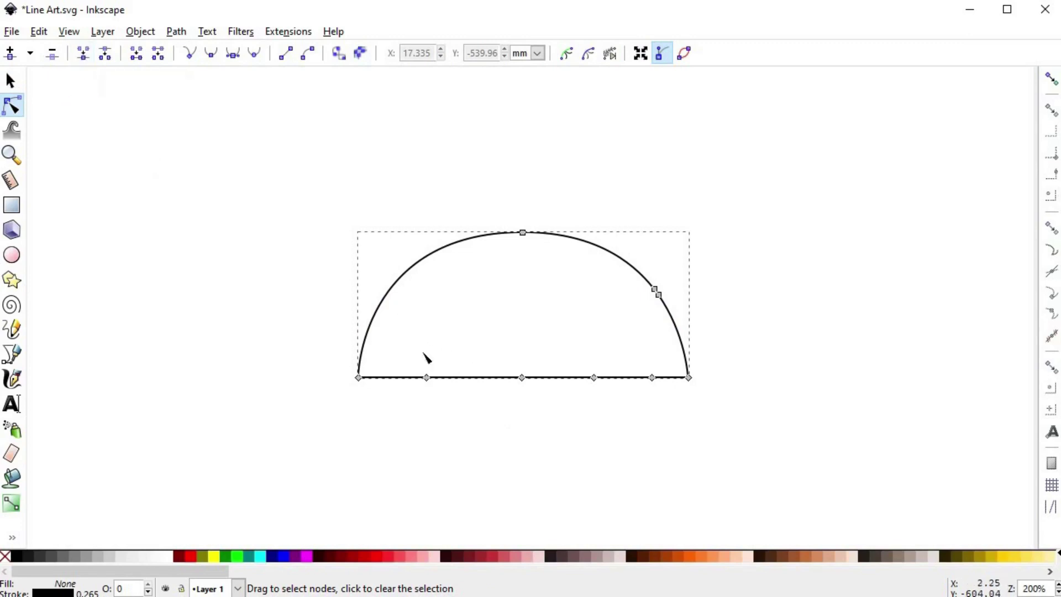
Join the four inner nodes along the straight bottom edge into one, and merge the two adjacent nodes on the curve's right side
drag(409, 327, 667, 466)
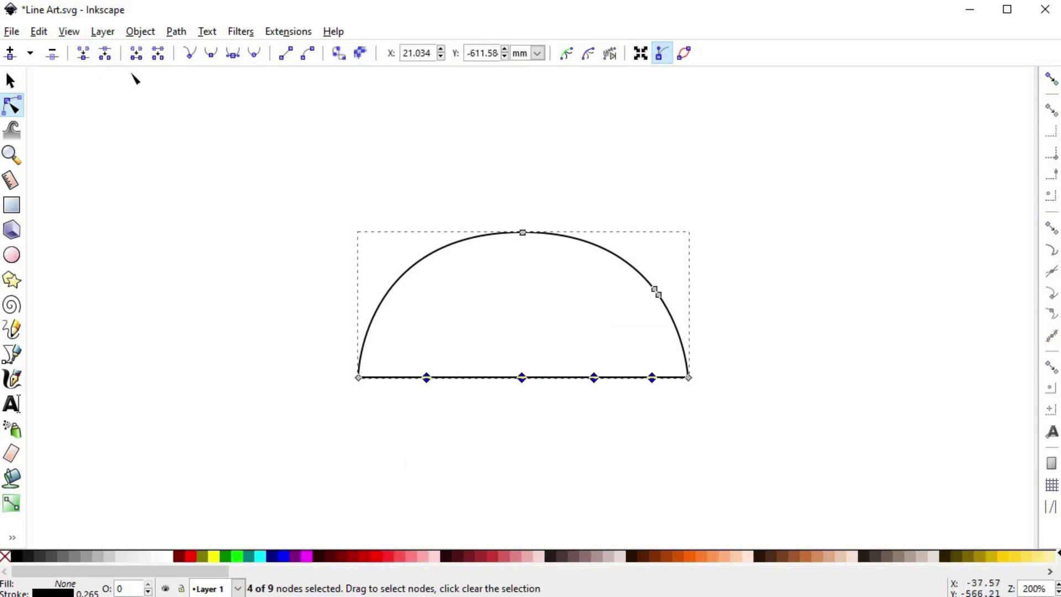
click(85, 59)
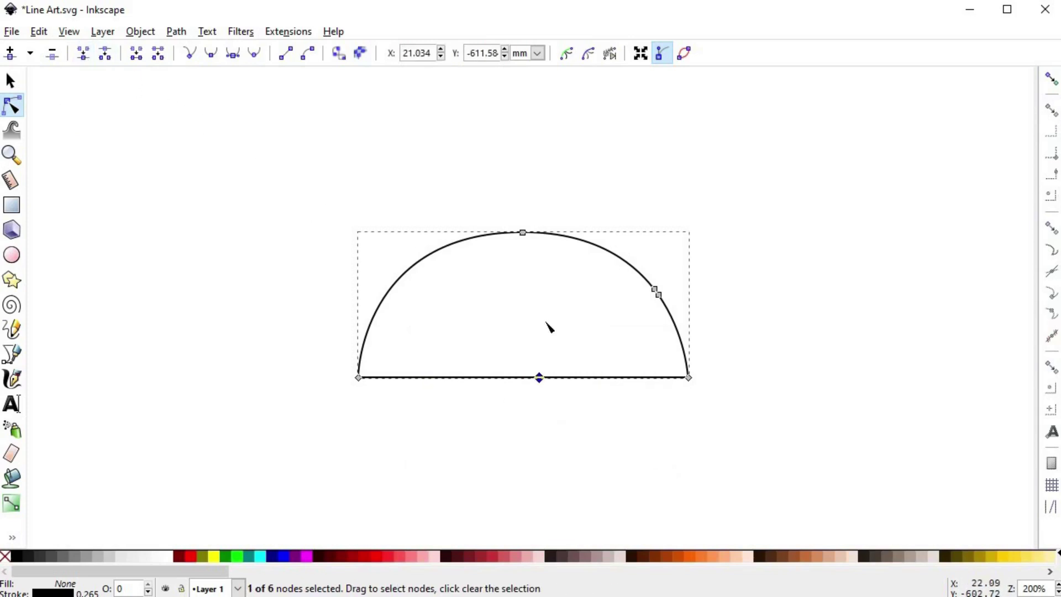
drag(691, 322, 636, 242)
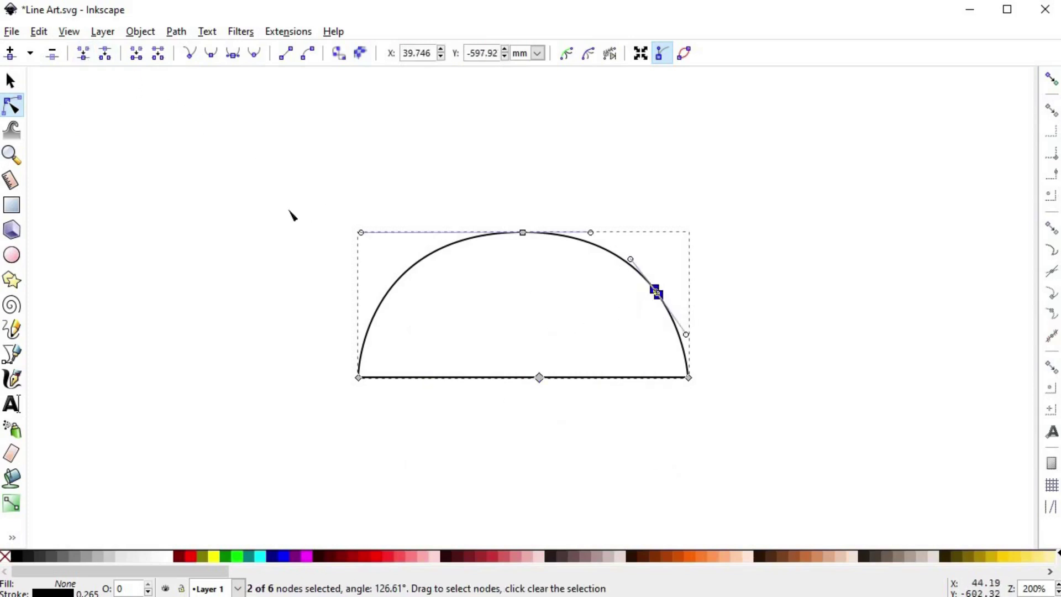
click(84, 58)
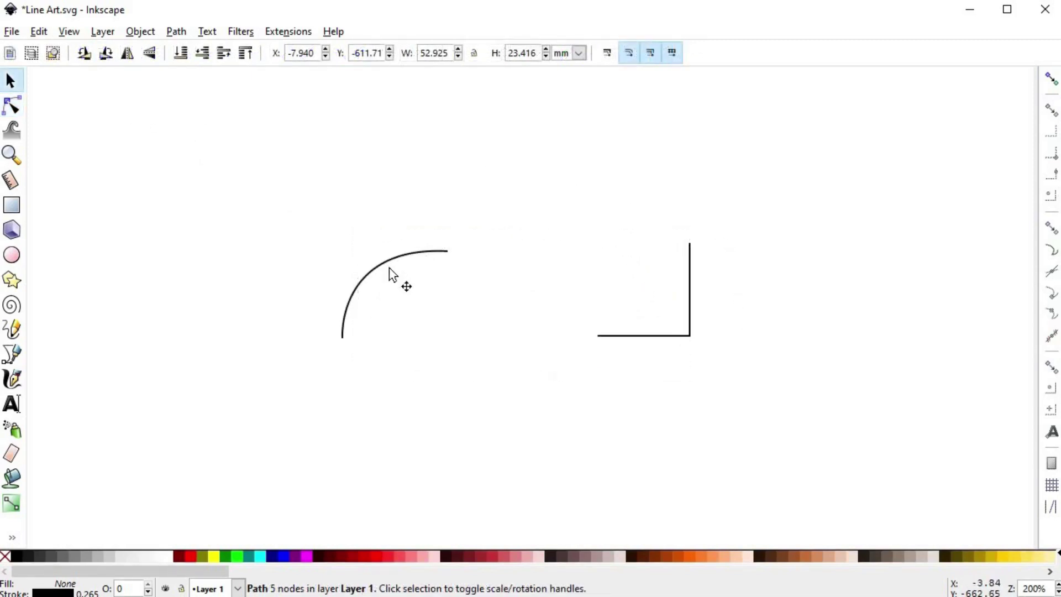
Bring the arc and the corner line closer together and join their facing end nodes into a single node
drag(389, 266, 481, 282)
drag(645, 334, 595, 322)
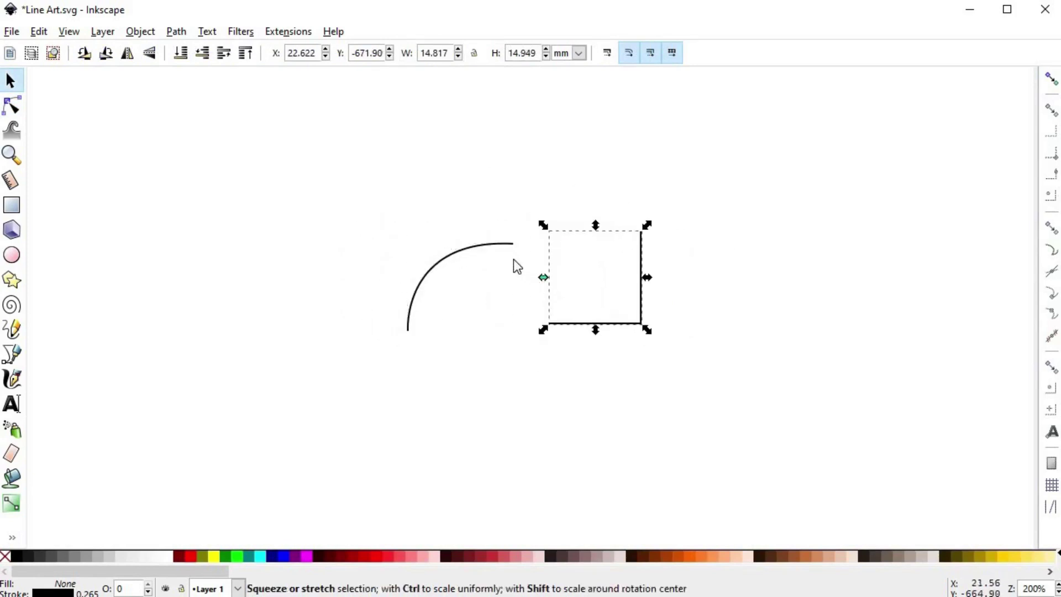
shift+click(506, 246)
key(n)
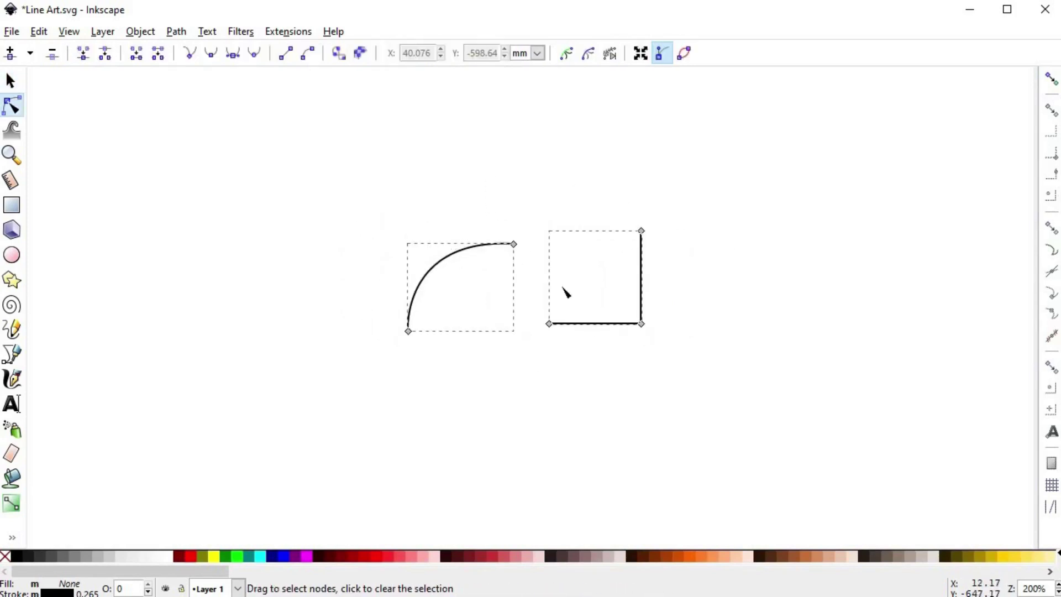
drag(482, 168, 593, 371)
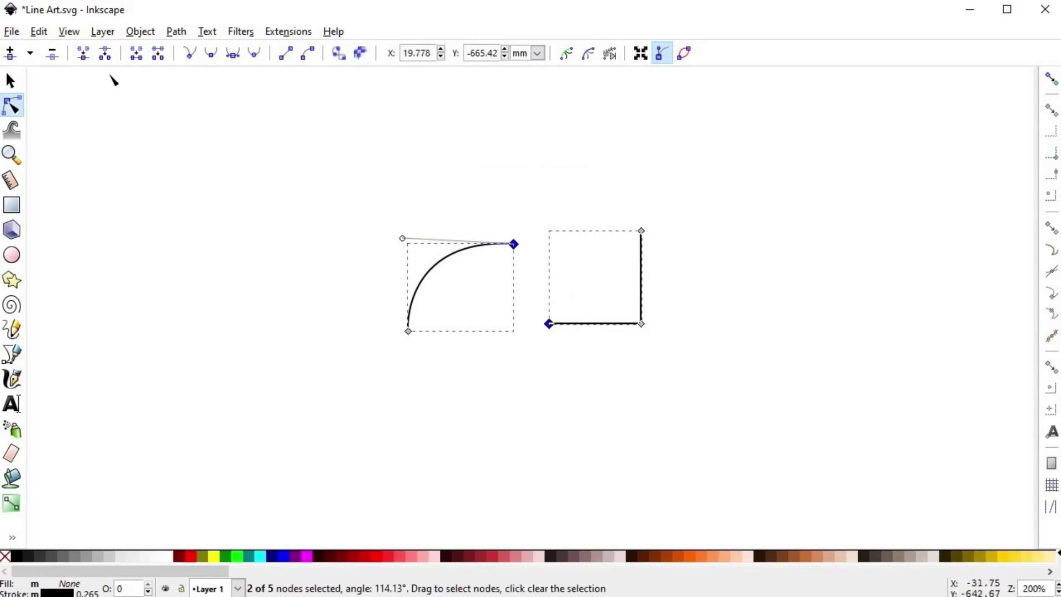
click(84, 52)
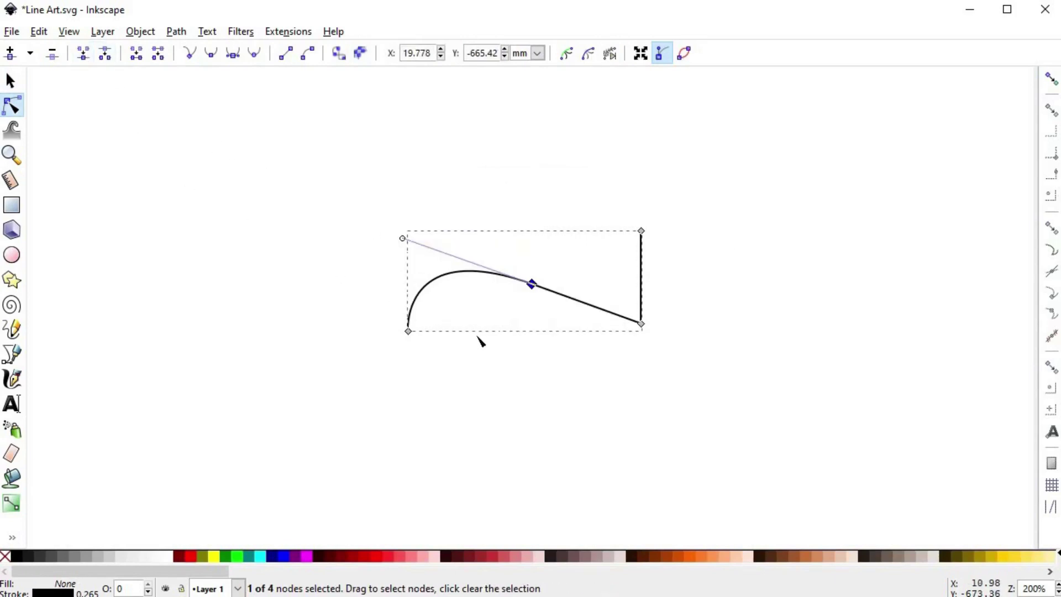
key(s)
drag(552, 298, 544, 294)
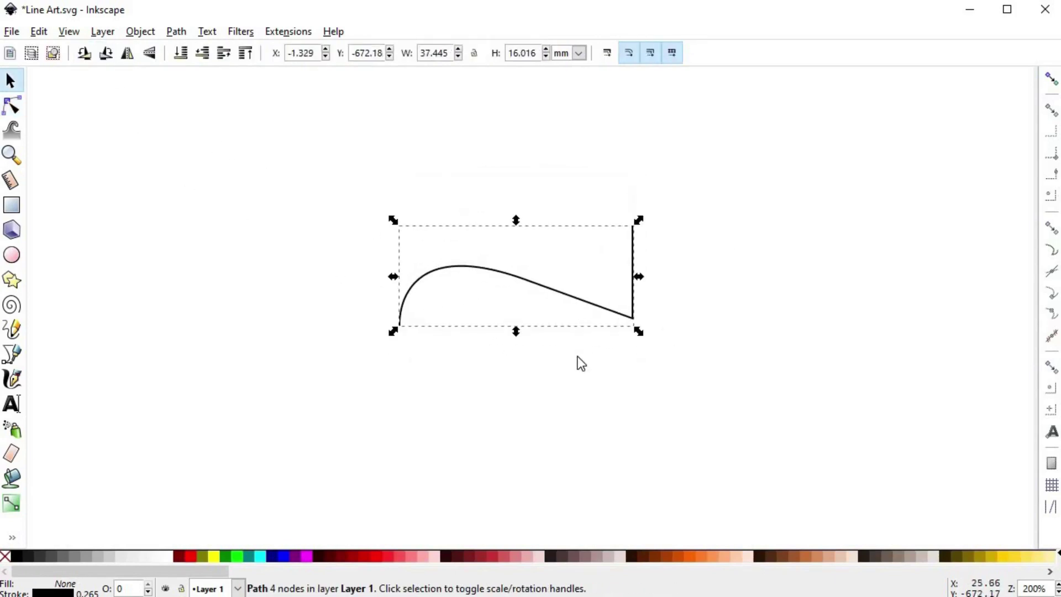
key(ctrl)
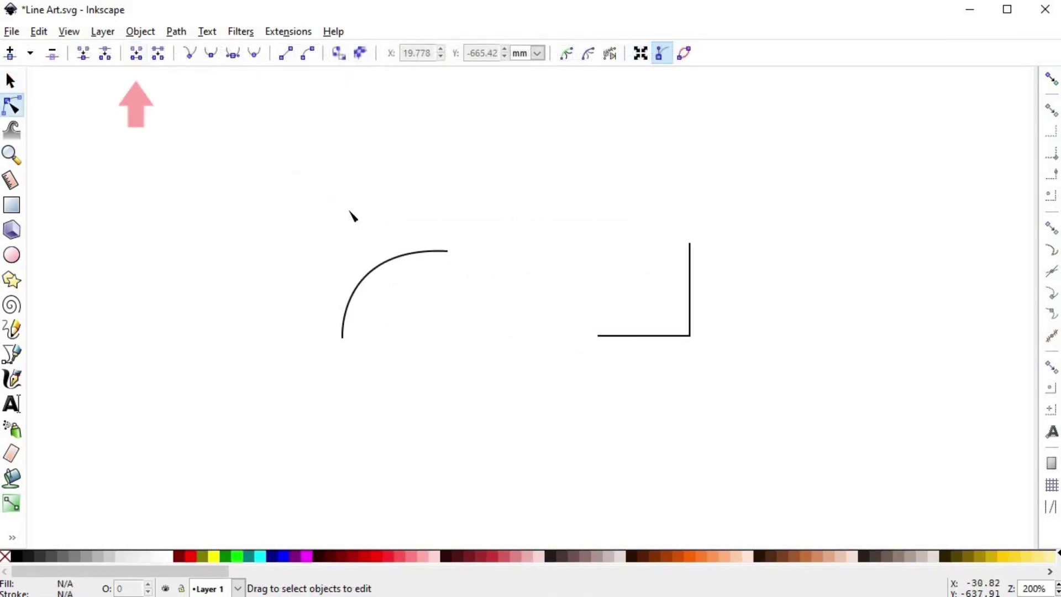
Connect the facing end nodes of the arc and the corner line with a new segment
click(396, 256)
shift+click(611, 335)
drag(409, 181, 623, 398)
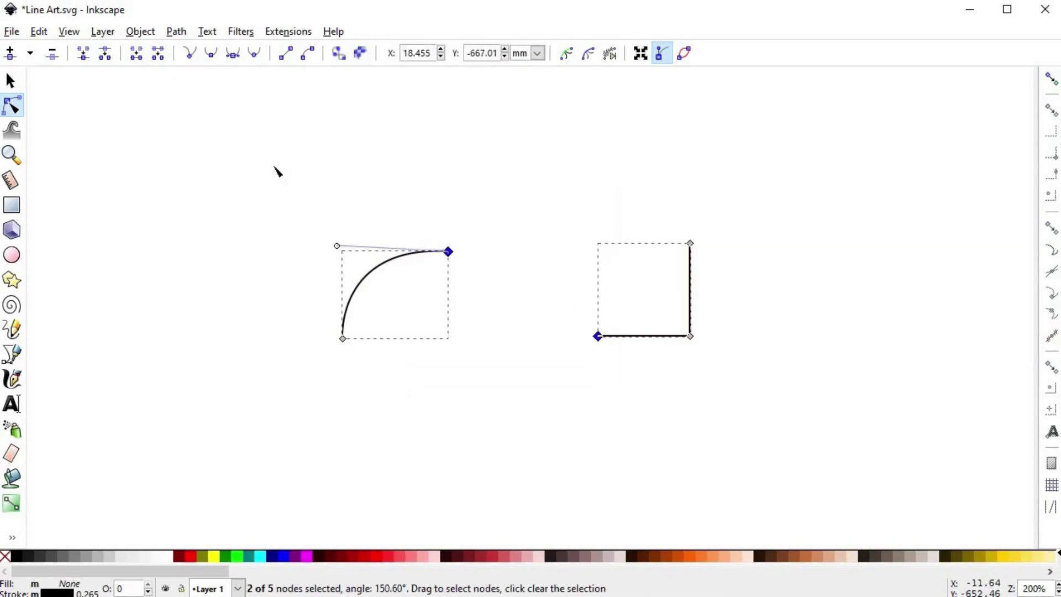
click(135, 55)
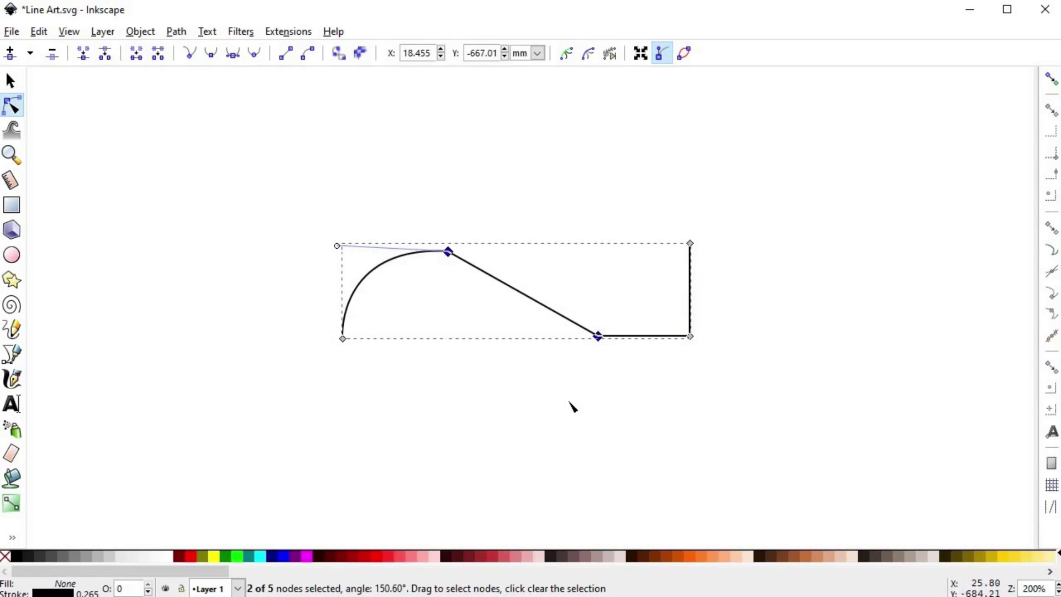
key(s)
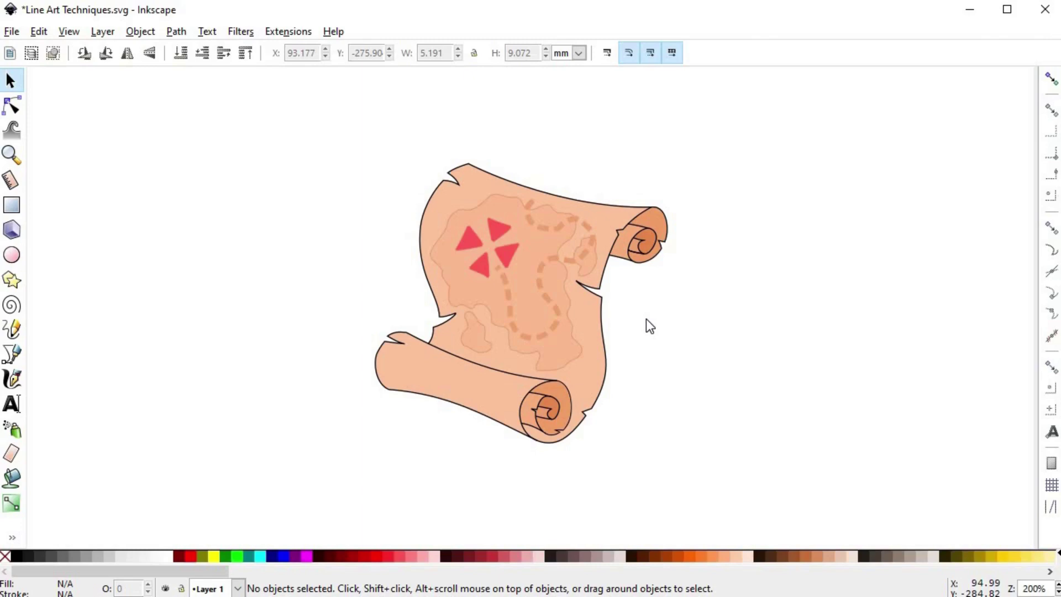
Examine the separate fill and outline pieces of the colored scroll map, from the lower roller to the upper roller
drag(455, 387, 539, 388)
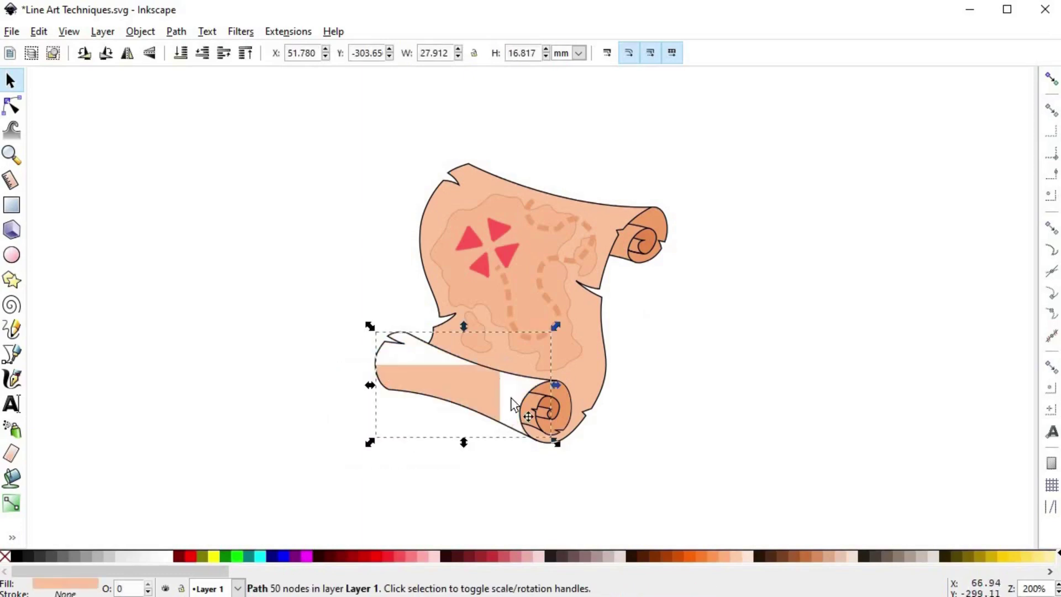
click(540, 389)
scroll(540, 389, up, 2)
click(583, 396)
click(614, 340)
click(592, 287)
key(space)
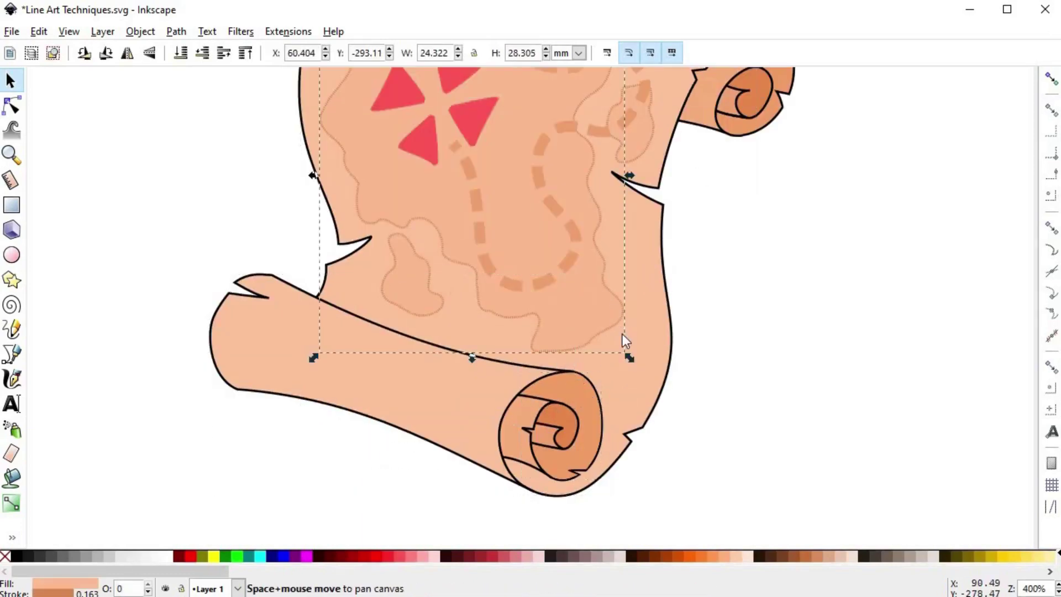
drag(622, 334, 548, 497)
click(689, 222)
click(670, 271)
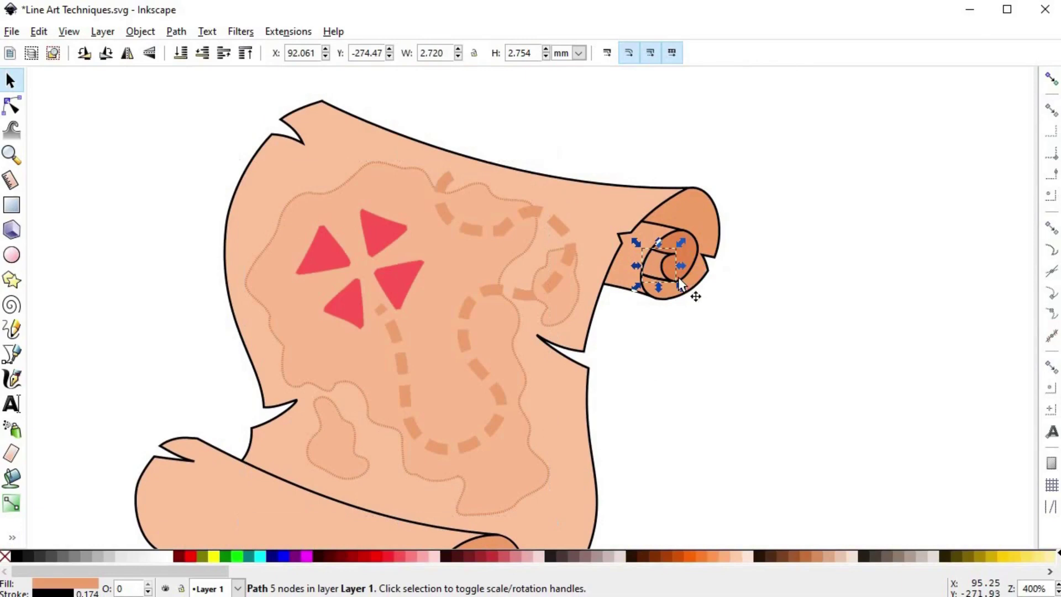
Try moving the scroll's main sheet piece near the upper roller, and undo the move
click(655, 209)
drag(656, 209, 705, 224)
key(ctrl+z)
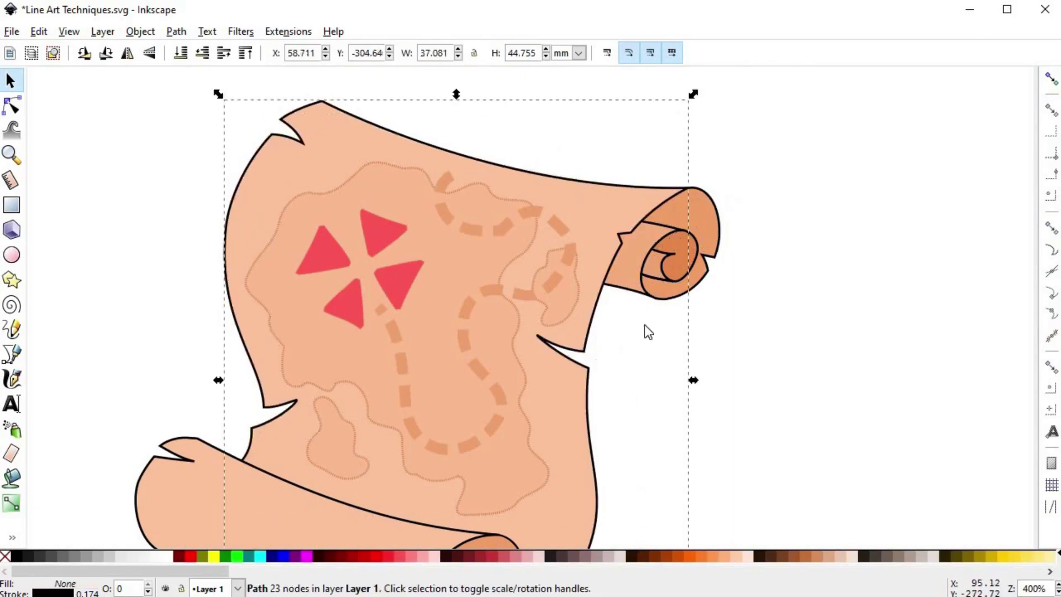
Try moving the outer outline piece of the scroll map's upper roller aside, and undo the move
scroll(646, 324, down, 1)
key(space)
scroll(641, 291, down, 1)
key(space)
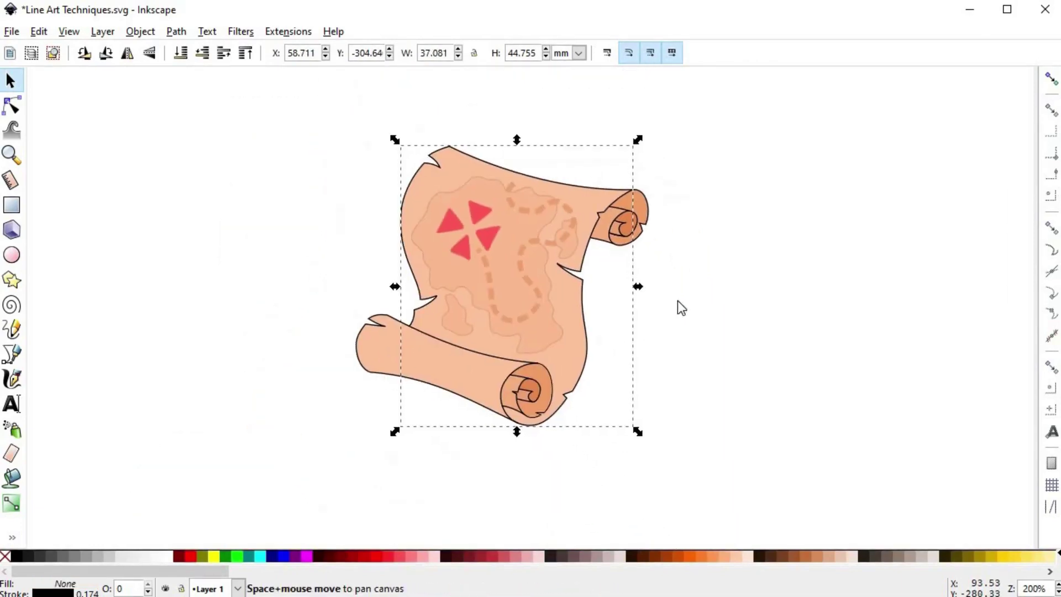
click(678, 301)
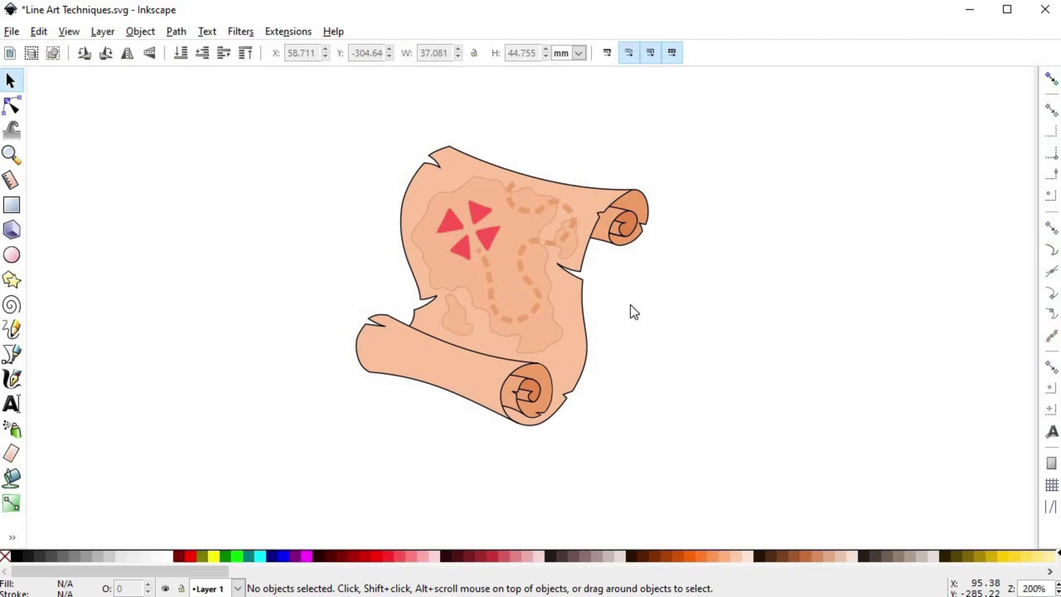
drag(655, 207, 691, 209)
key(ctrl+z)
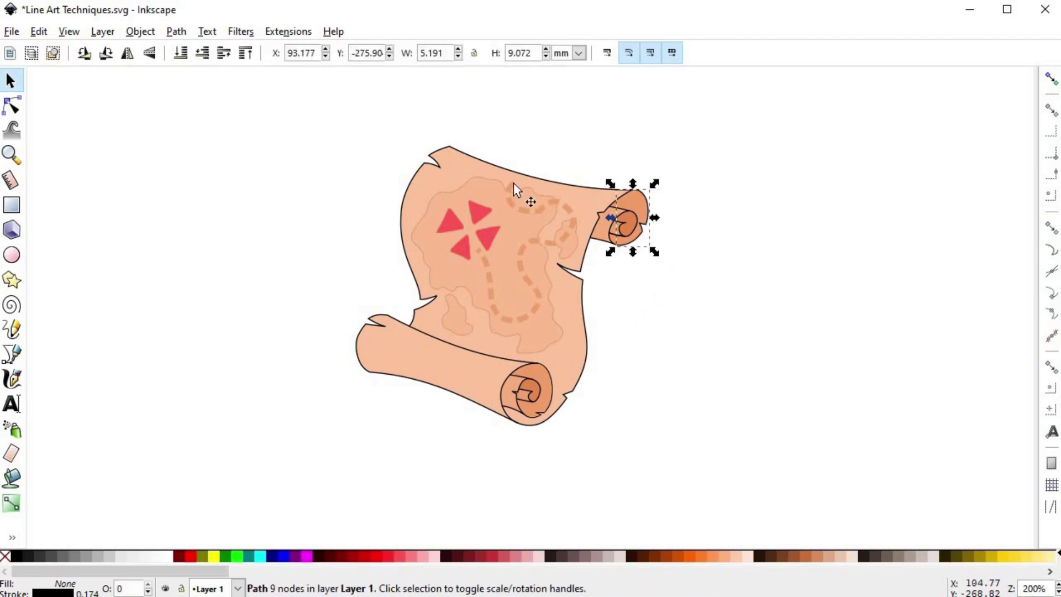
Select all paths sharing the upper roller outline's stroke style, test moving them off the fills, and recolor their strokes dark brown
click(39, 31)
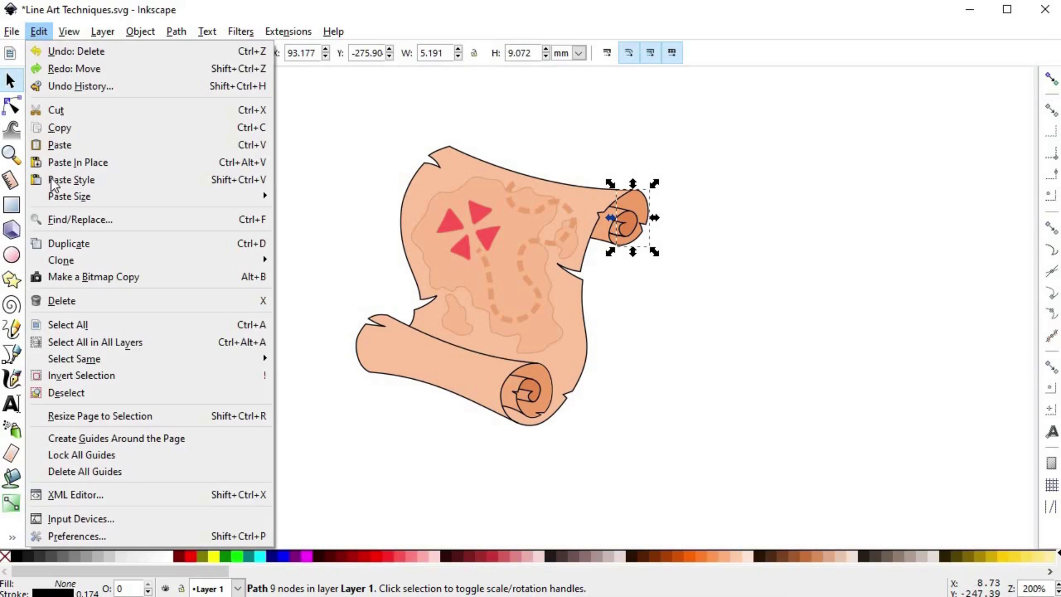
mouse_move(260, 358)
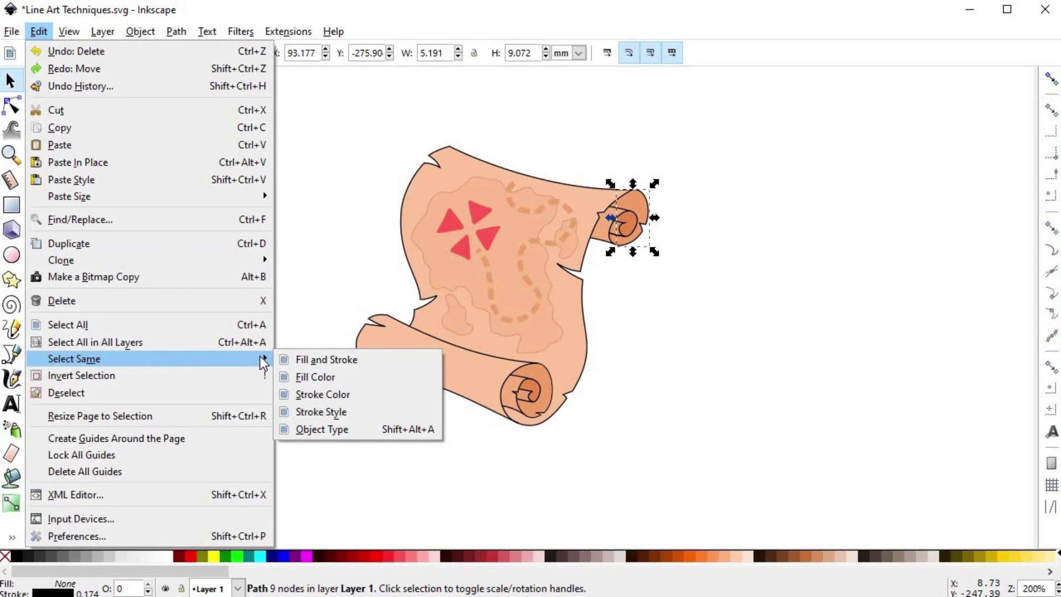
click(369, 412)
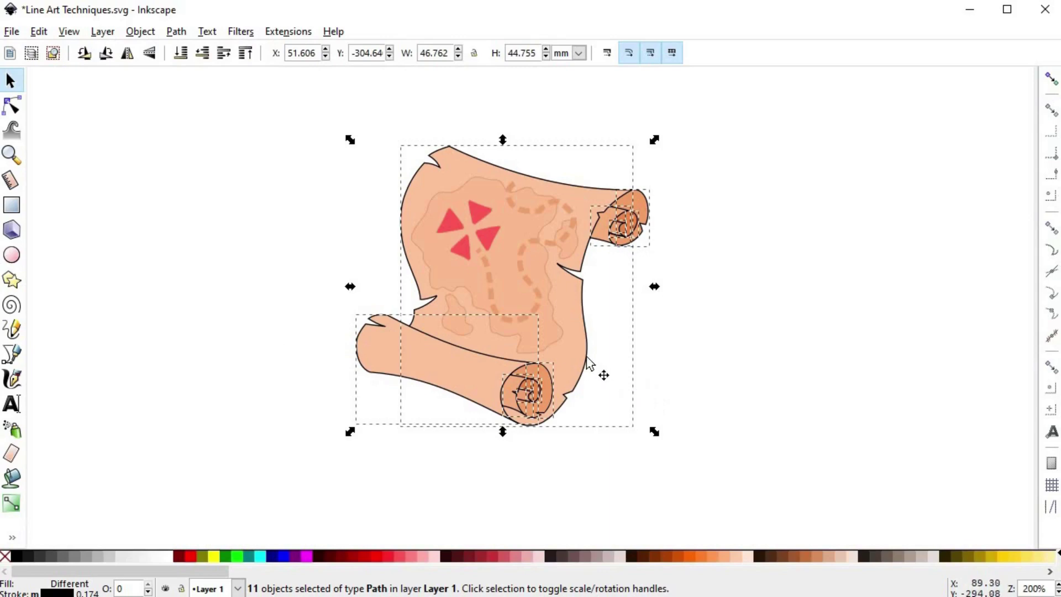
drag(629, 358, 845, 371)
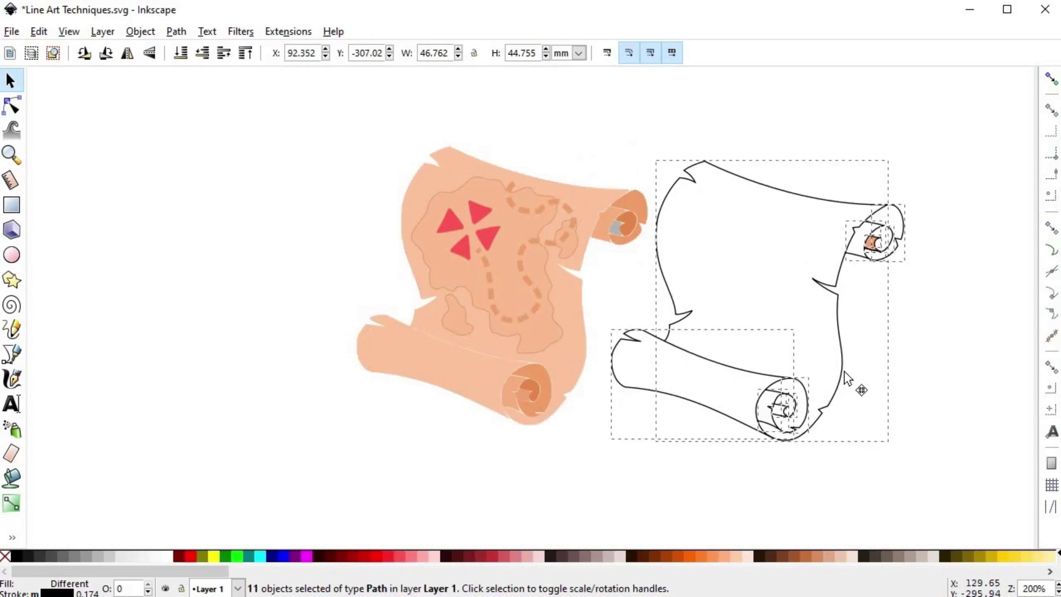
key(ctrl+z)
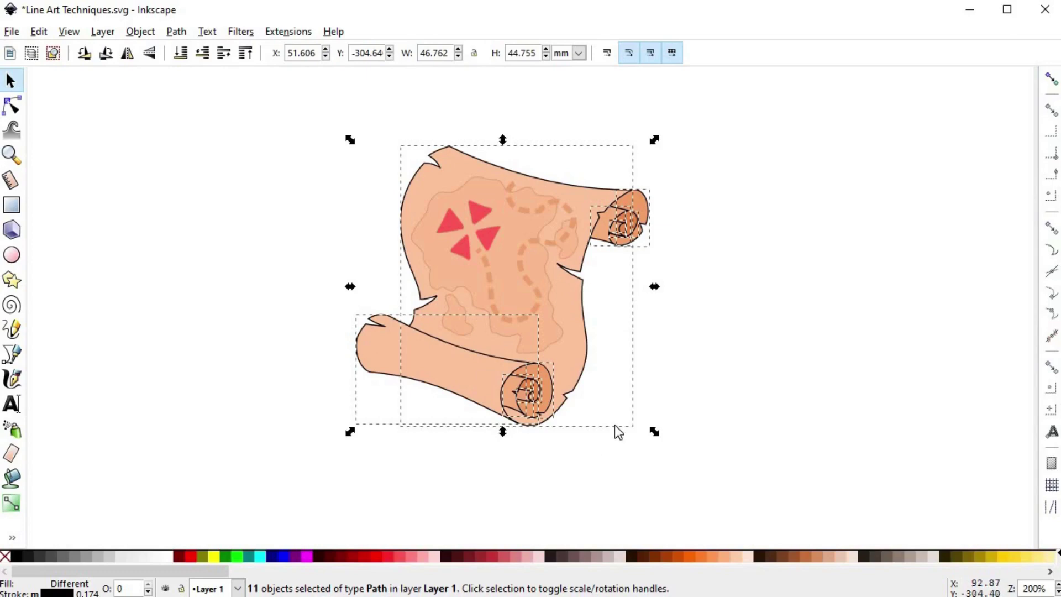
shift+click(655, 557)
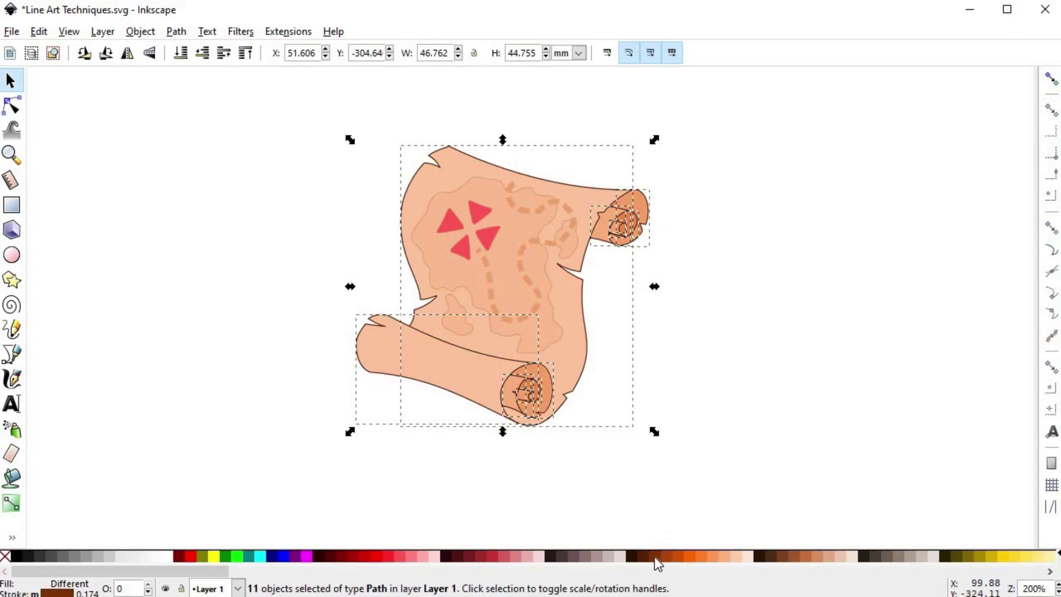
click(695, 316)
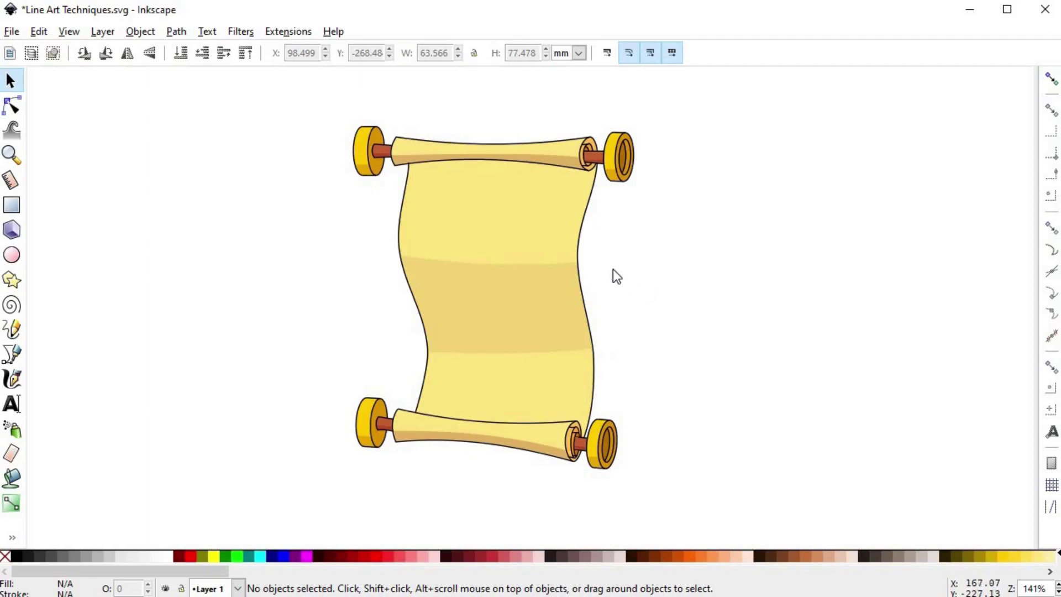
Try moving the yellow scroll's right sheet edge and its upper roller outline away from the fills, undoing the edge move
drag(586, 239, 626, 260)
key(ctrl+z)
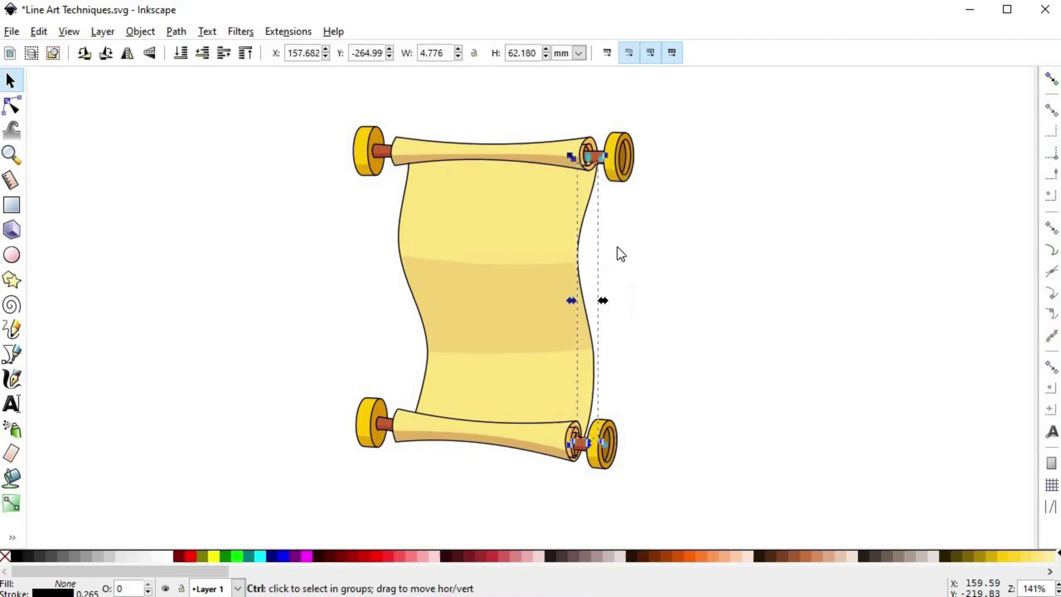
scroll(573, 110, up, 1)
click(576, 153)
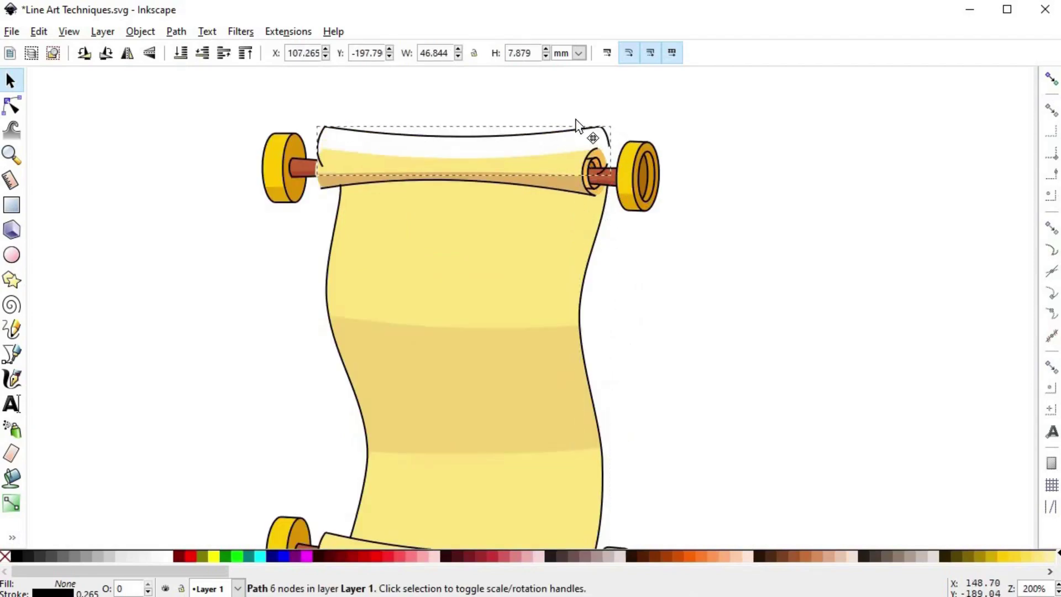
Try moving outline pieces of the upper-right knob and the roller rod away from their fills, undoing the moves
scroll(666, 162, up, 3)
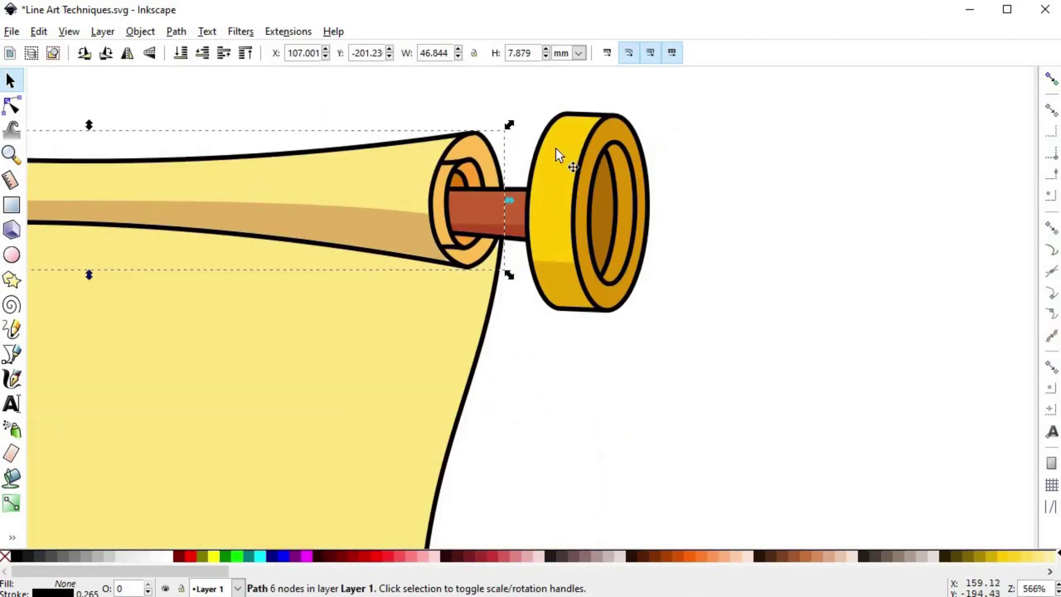
click(503, 162)
key(ctrl+z)
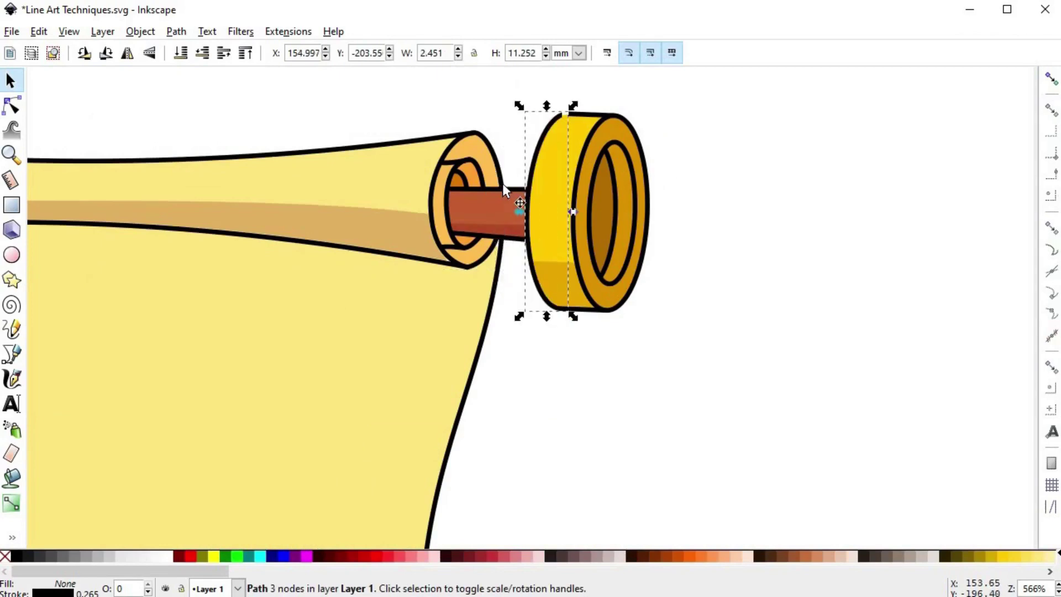
drag(502, 187, 503, 155)
key(ctrl+z)
scroll(513, 402, down, 3)
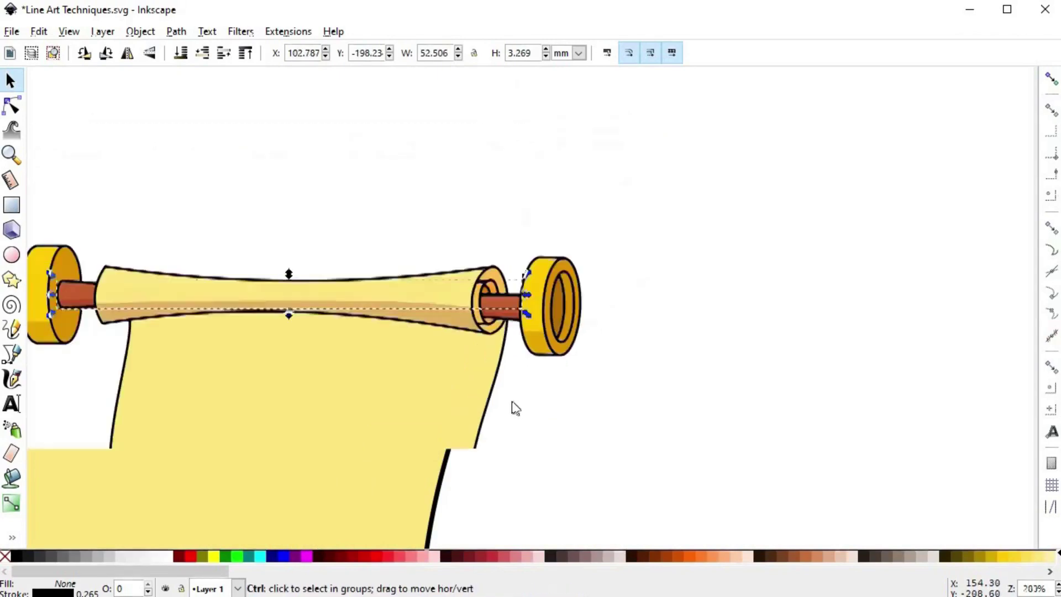
Try moving the lower roller's outline away from its fill, undo the move, and clear the selection
drag(513, 402, 582, 171)
drag(612, 335, 627, 272)
scroll(551, 425, up, 1)
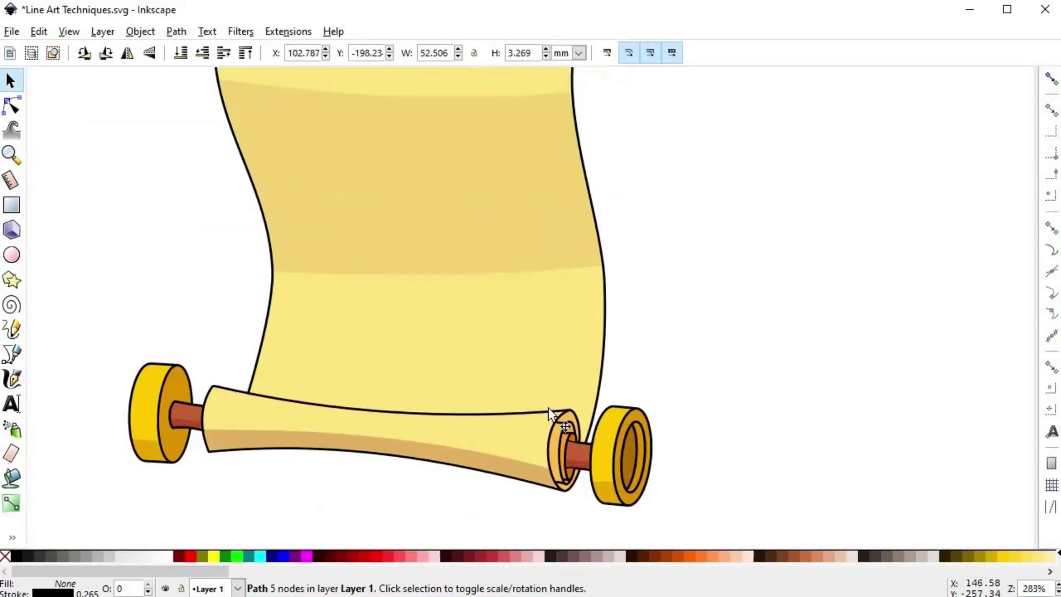
drag(546, 408, 549, 372)
scroll(659, 241, down, 2)
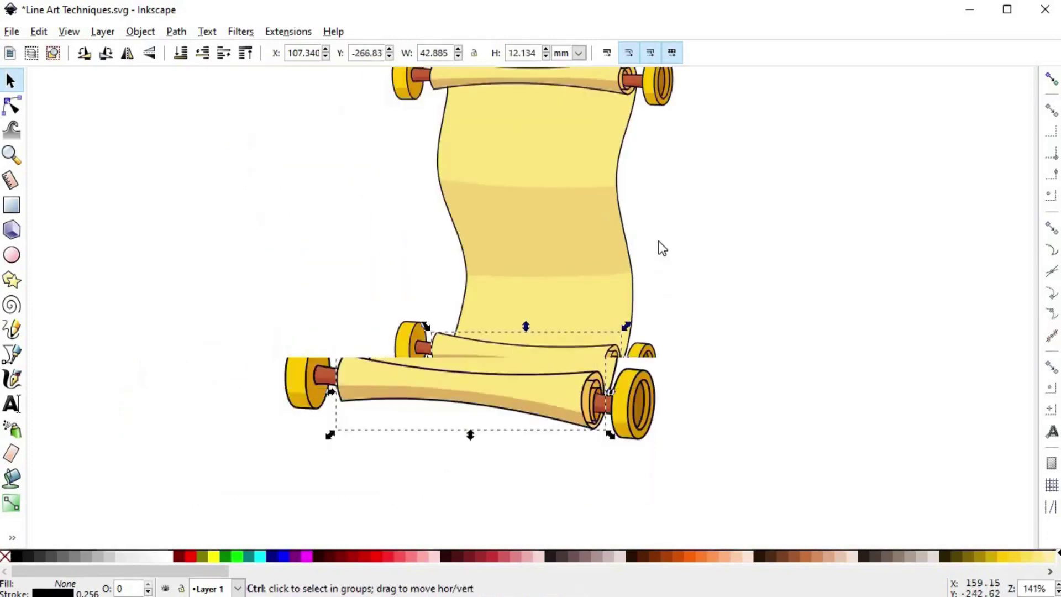
key(ctrl+z)
click(668, 302)
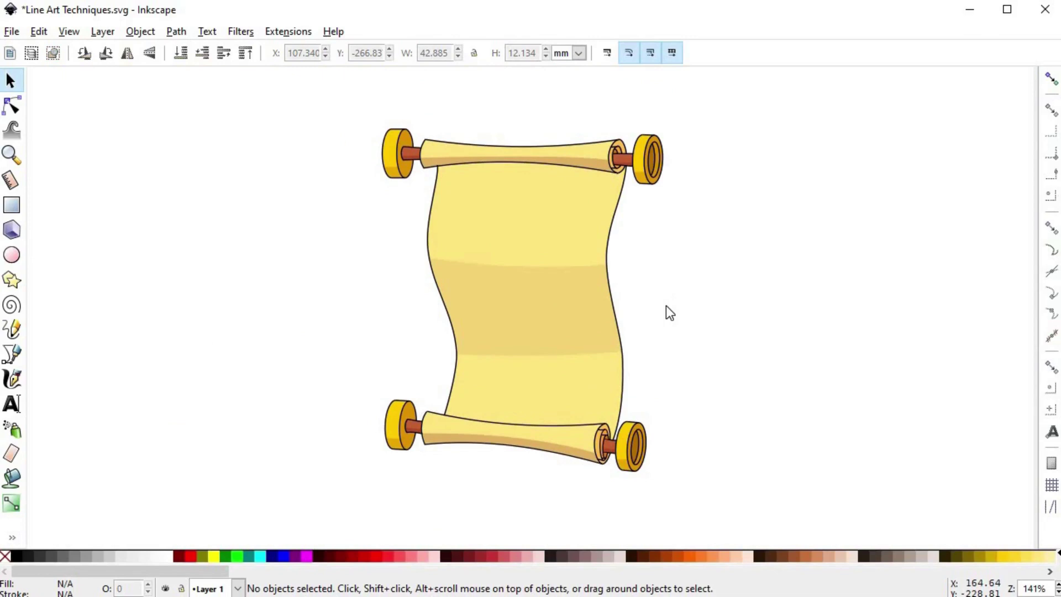
Select all lines sharing the stroke style of the sheet's right edge and break their paths at every node
click(618, 233)
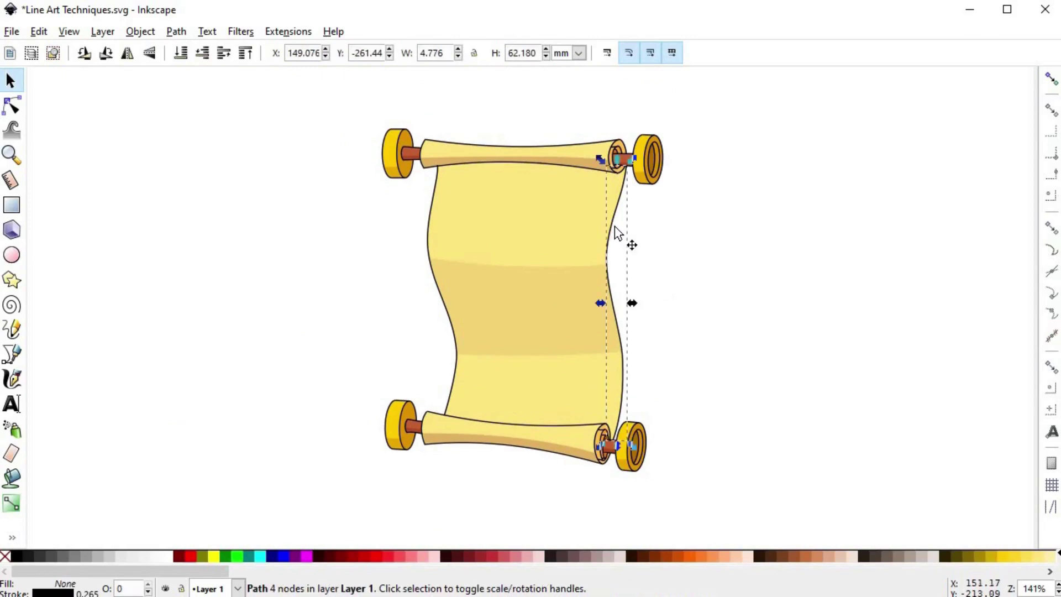
click(45, 33)
mouse_move(115, 360)
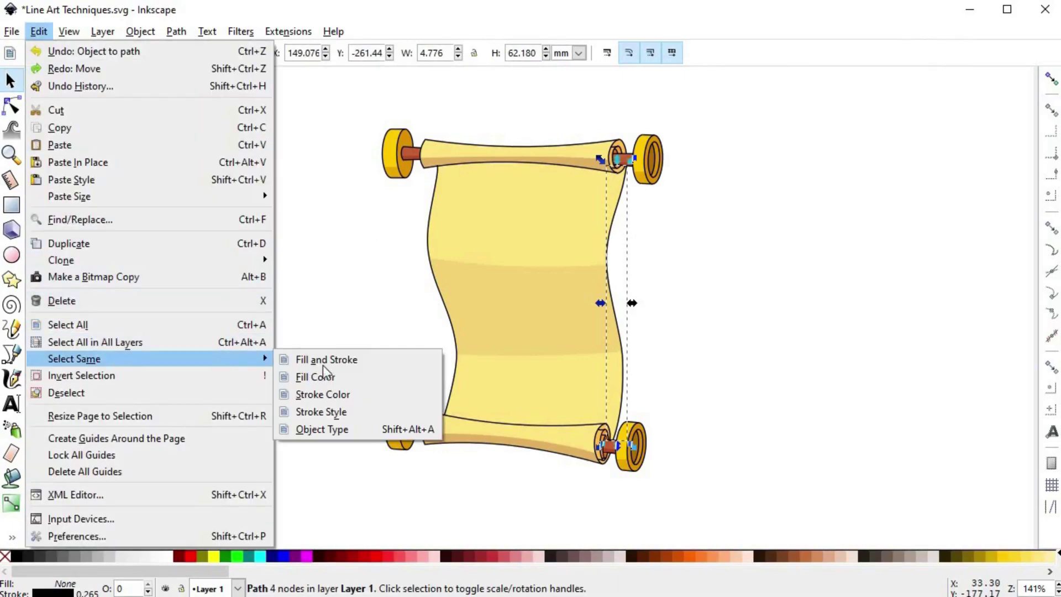
click(353, 413)
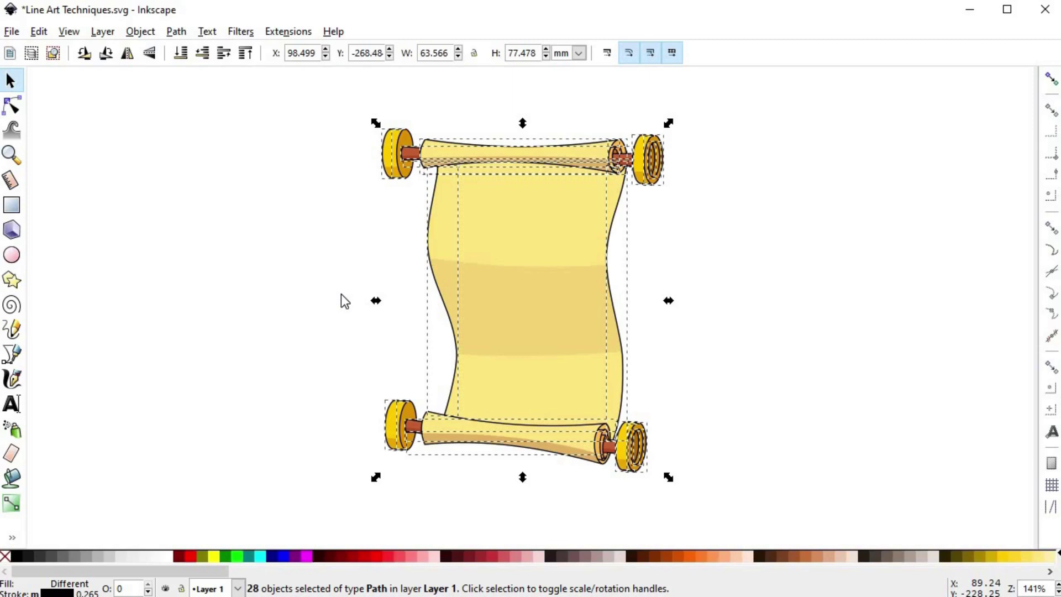
key(n)
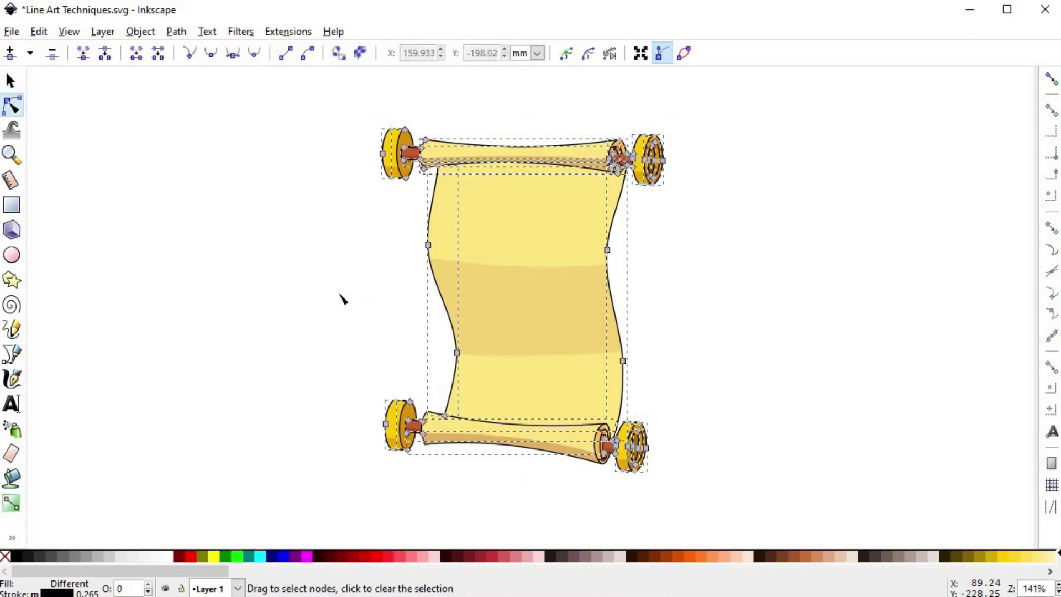
drag(293, 91, 760, 509)
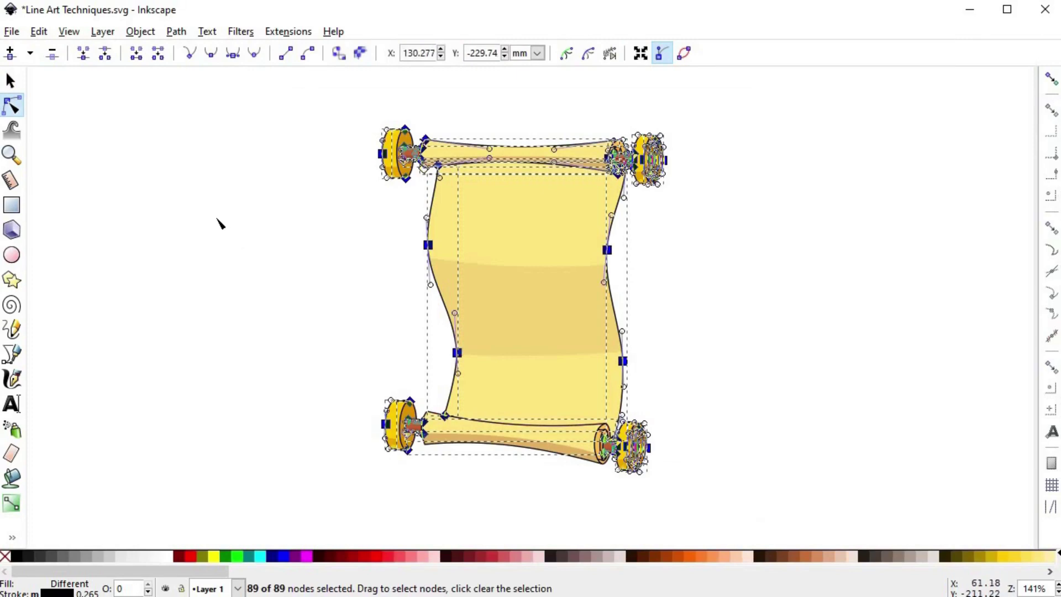
click(105, 54)
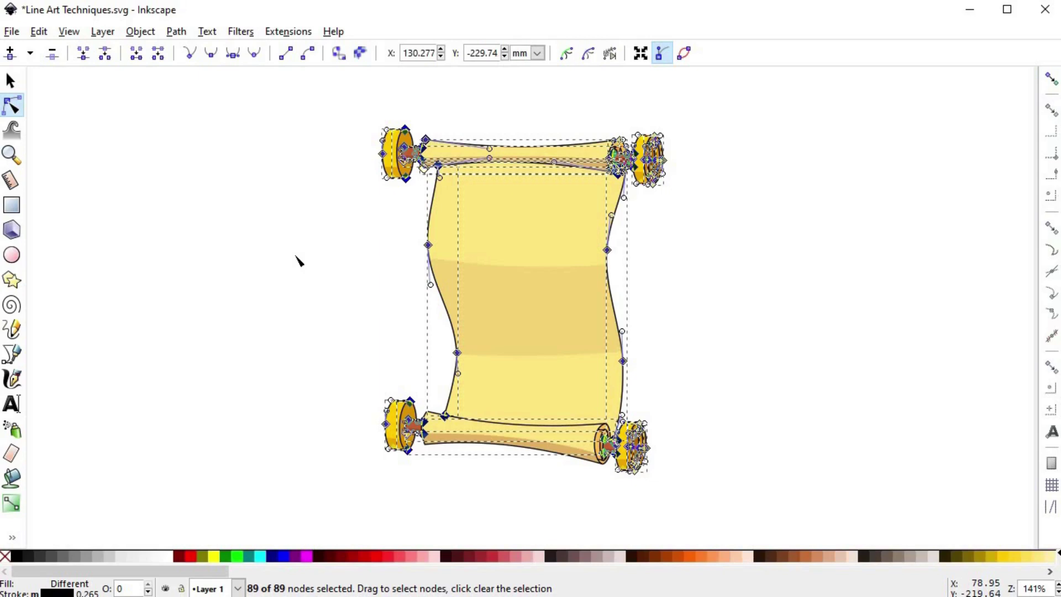
Break the scroll's line paths apart into separate segments and select the upper segment of the sheet's right edge
click(178, 34)
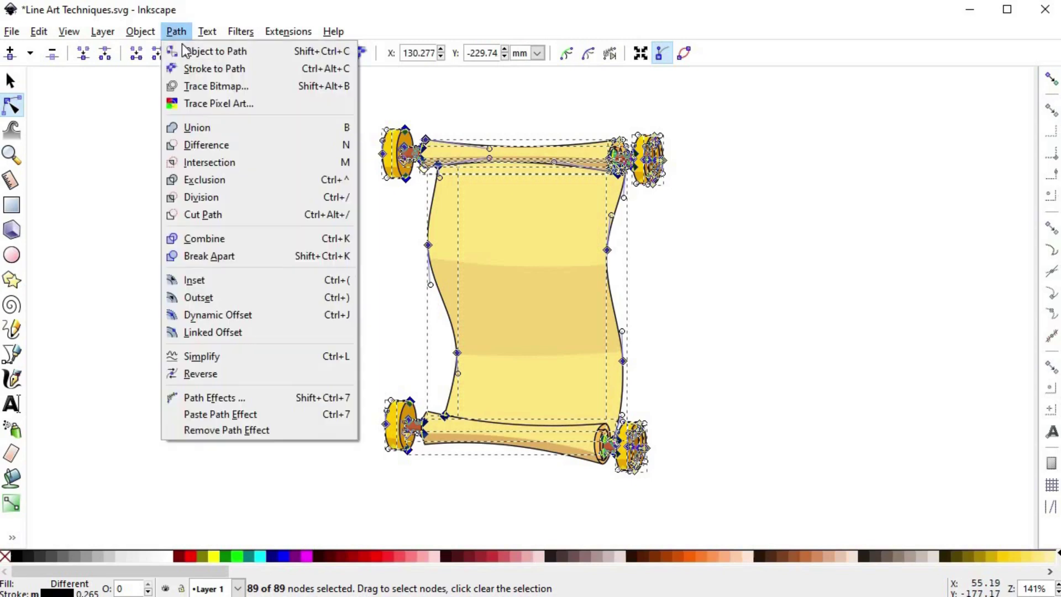
click(277, 254)
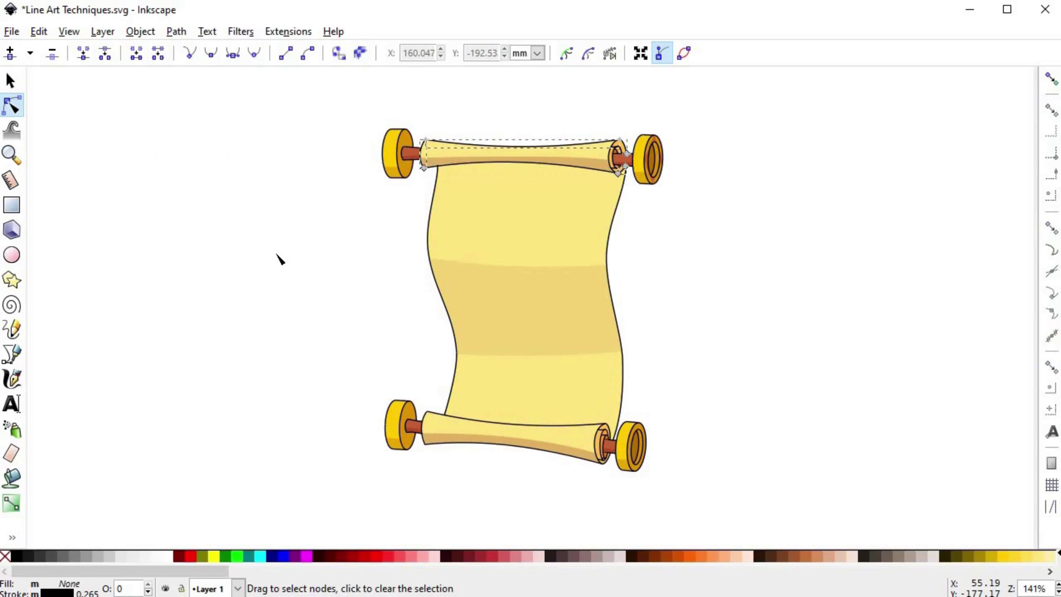
click(659, 239)
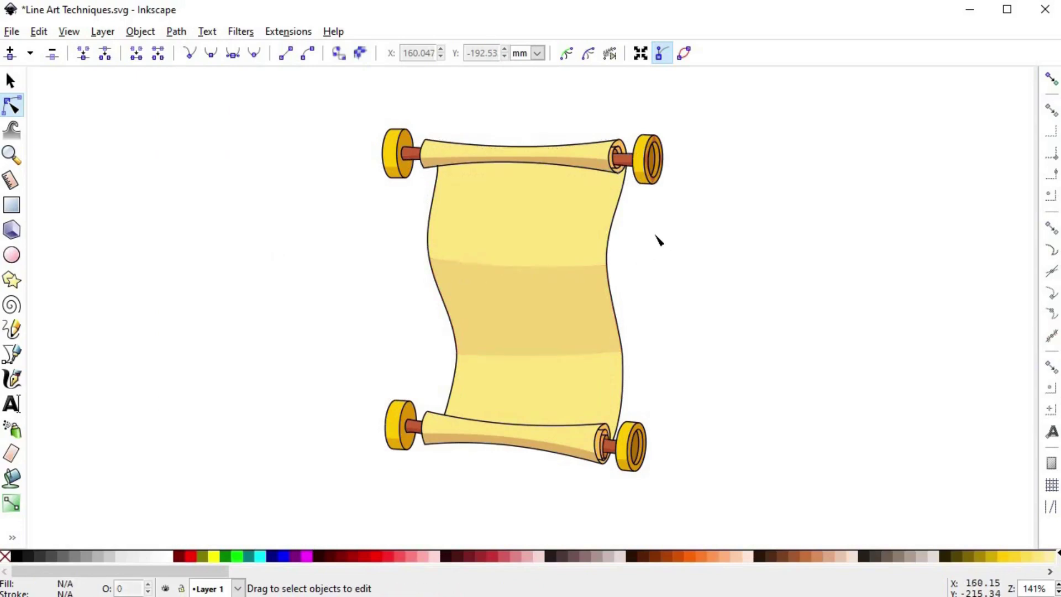
click(616, 243)
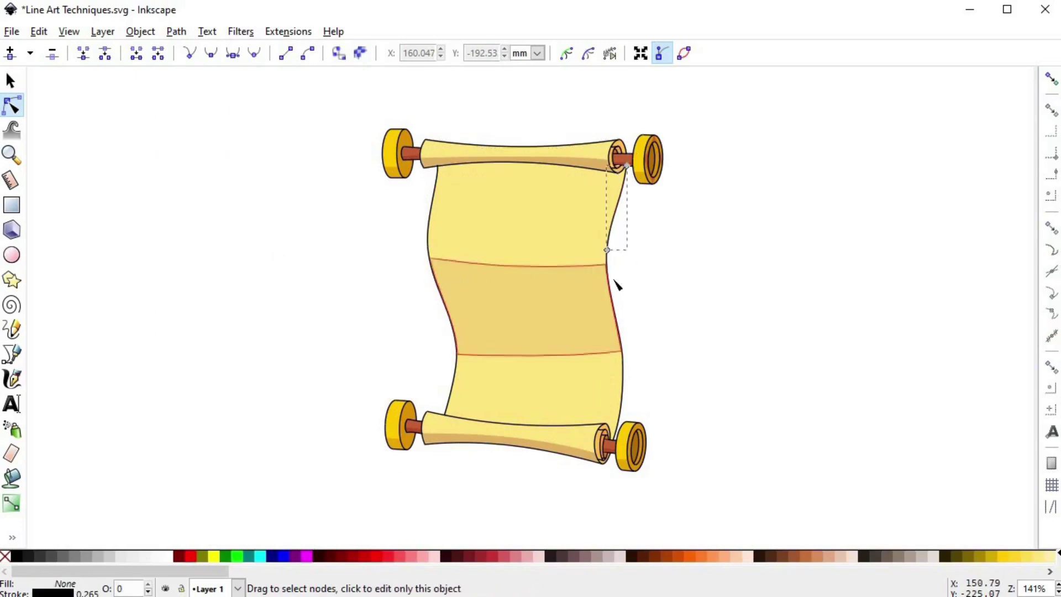
Activate the Dropper tool to pick a stroke color for the selected black outlines on the upper-right knob
scroll(617, 281, up, 3)
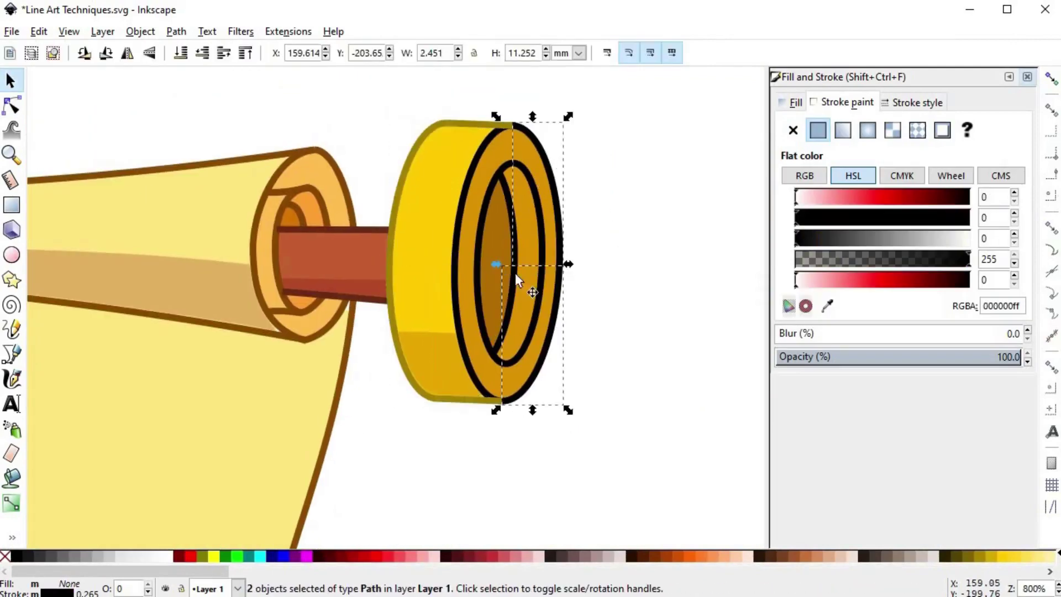
key(d)
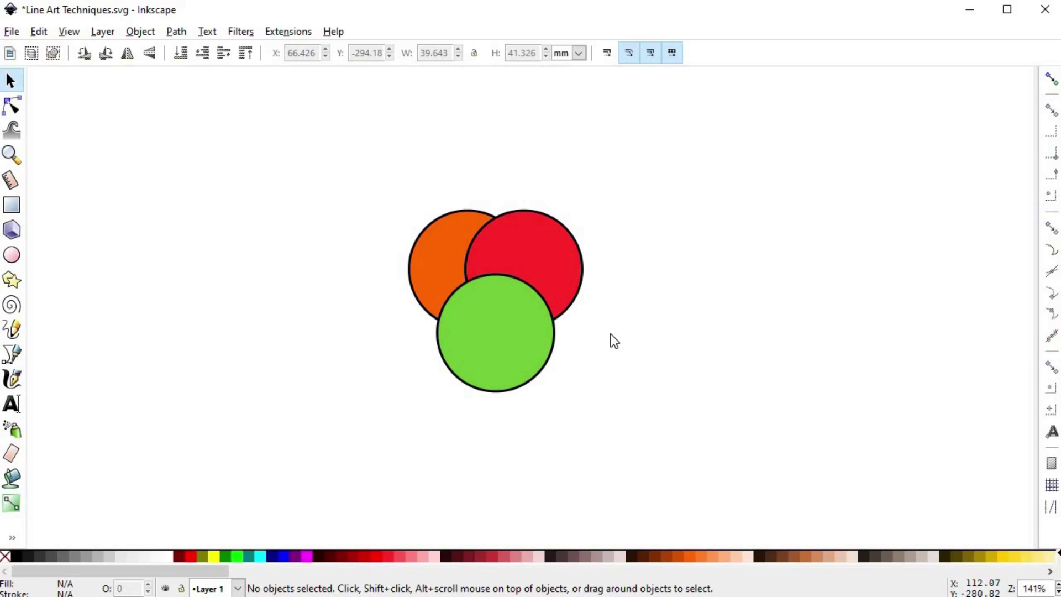
Try moving the red, orange and green circles apart, and undo the moves
drag(541, 253, 587, 236)
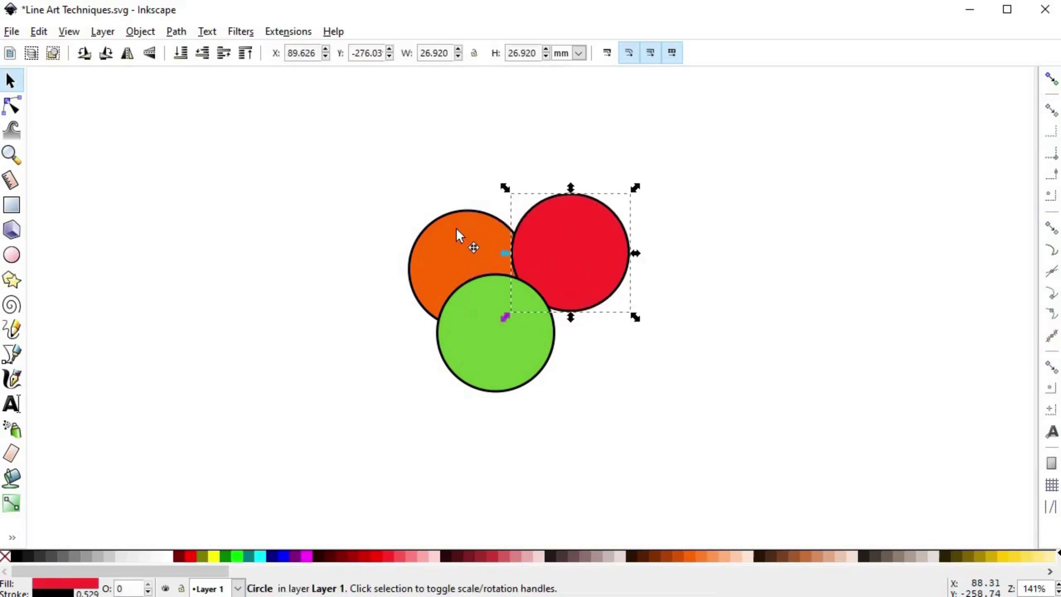
drag(456, 228, 441, 211)
drag(508, 330, 606, 361)
key(ctrl+z)
key(ctrl+z)
key(ctrl+z)
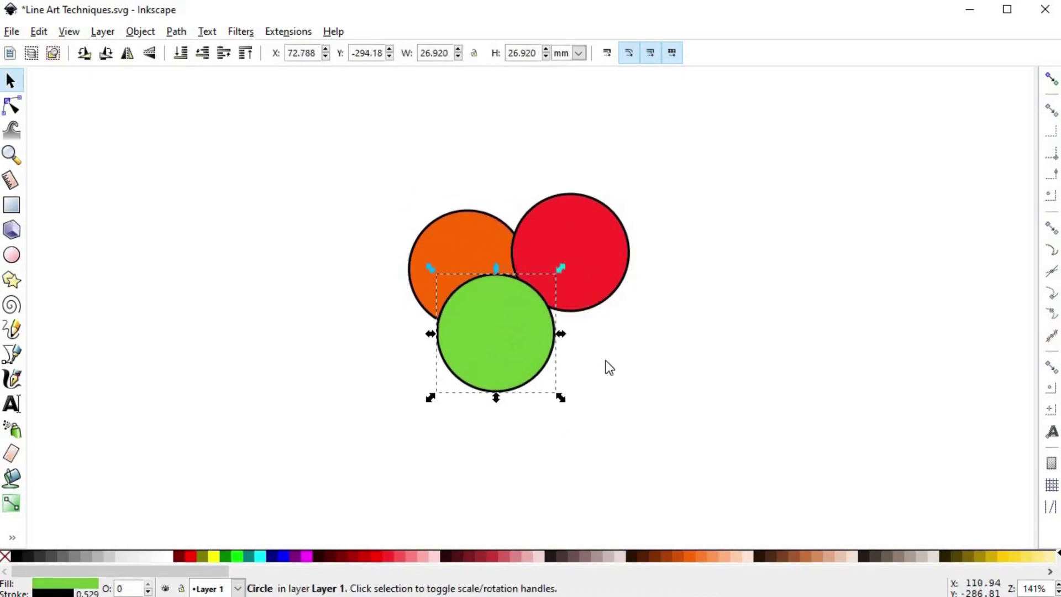
Duplicate the three overlapping circles, merge the copies into one shape with Union, and place it beside the originals
drag(360, 173, 654, 443)
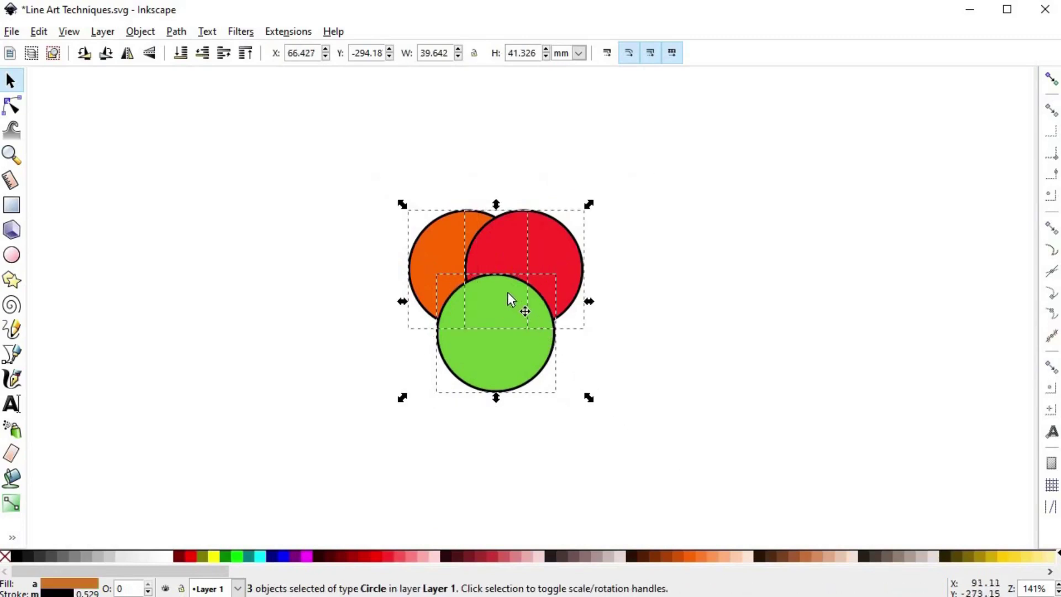
drag(509, 297, 737, 300)
key(ctrl+z)
click(182, 35)
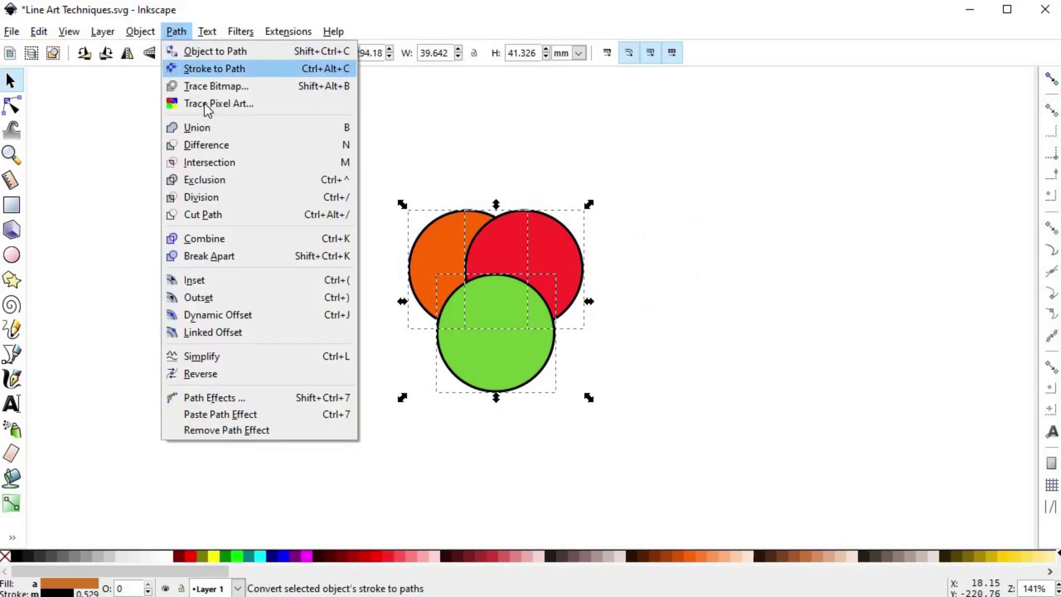
click(213, 130)
drag(469, 254, 594, 257)
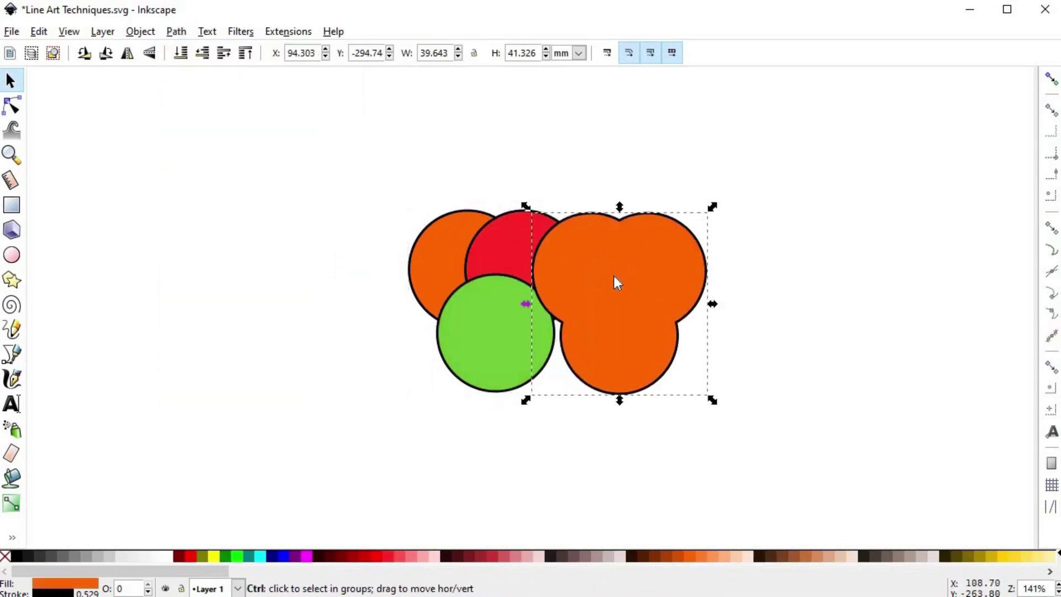
Undo the merged shape's move, remove its fill, and set its stroke width to 4 px
key(ctrl+z)
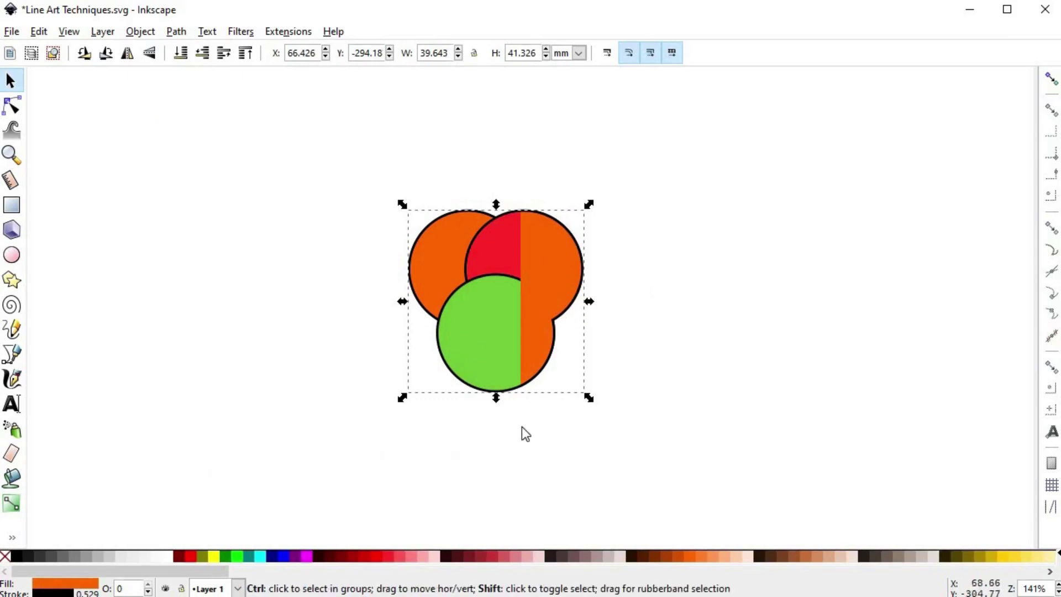
key(ctrl+shift+f)
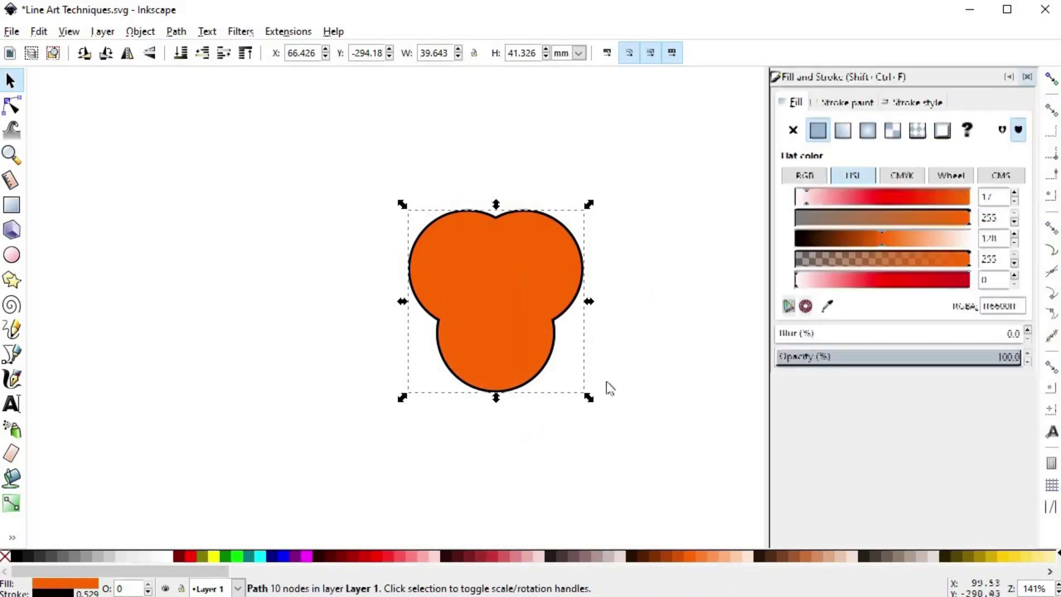
click(793, 131)
click(905, 105)
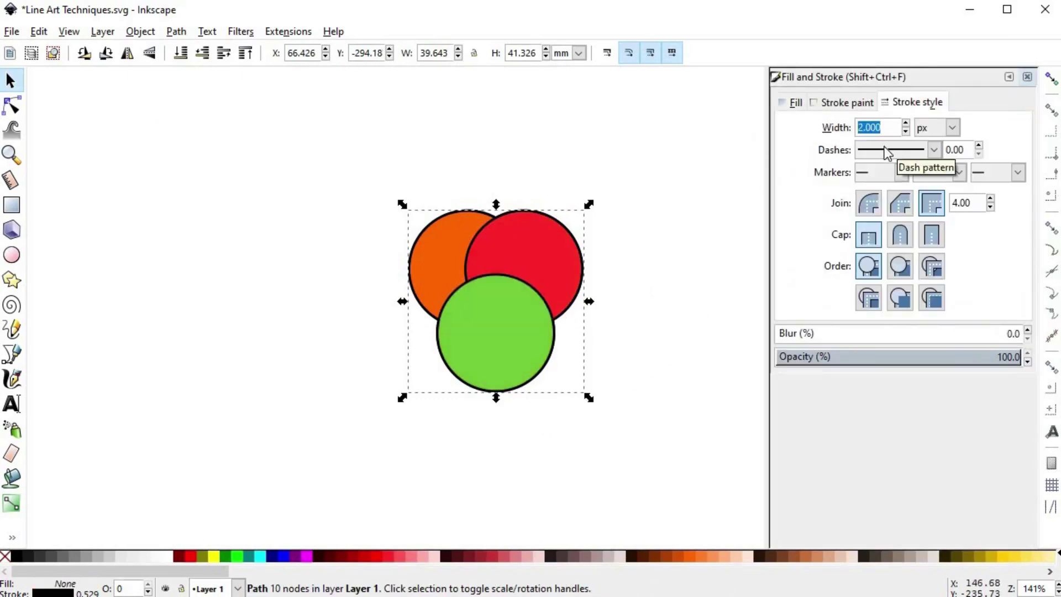
text(4)
key(Return)
click(638, 256)
drag(637, 254, 533, 236)
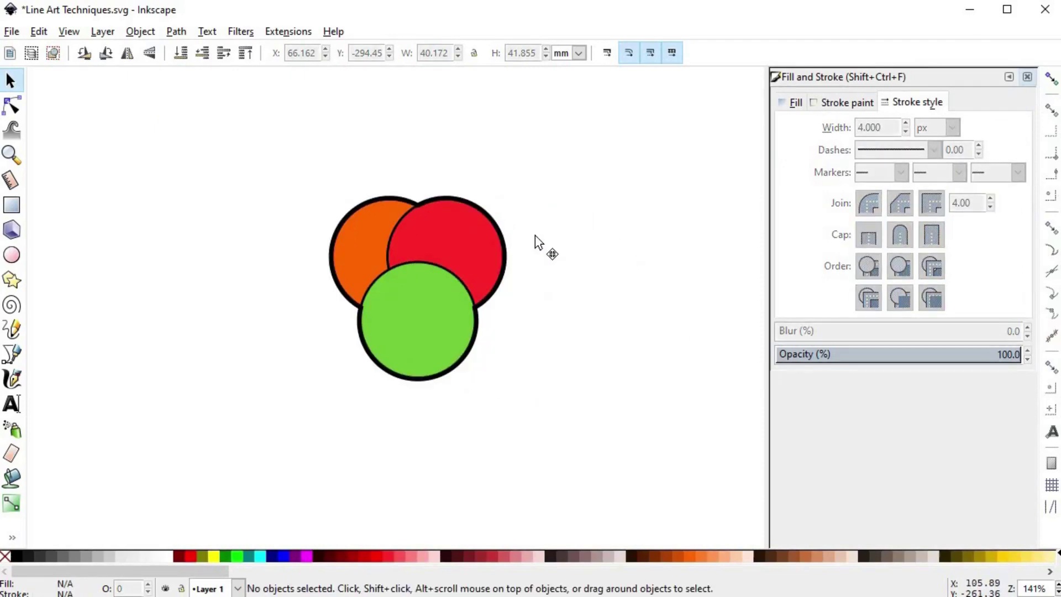
Lower the merged outline to the bottom behind the three circles and set its stroke width to 8 px
key(ctrl+z)
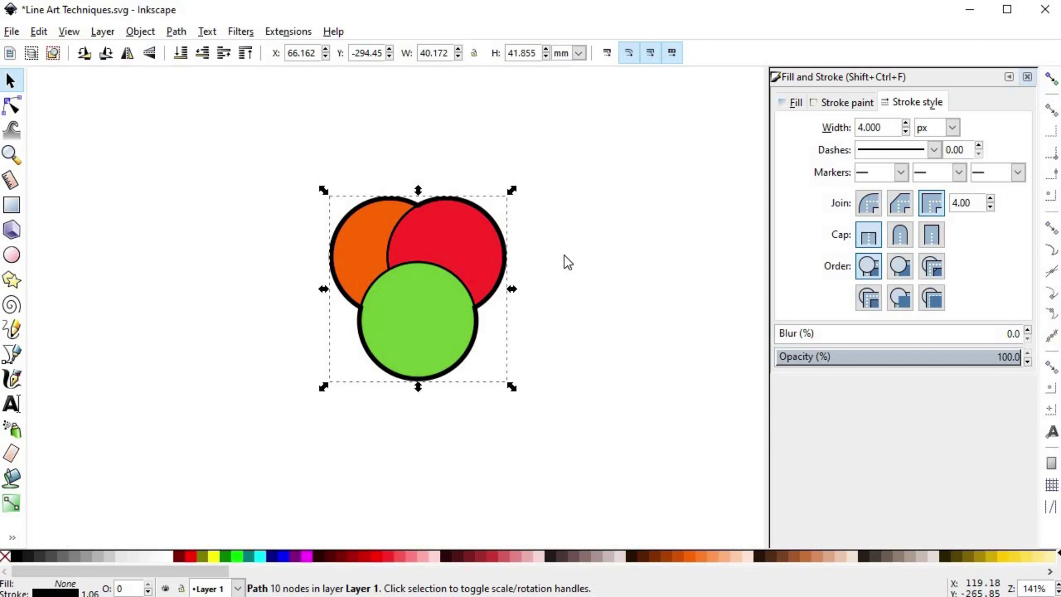
click(181, 54)
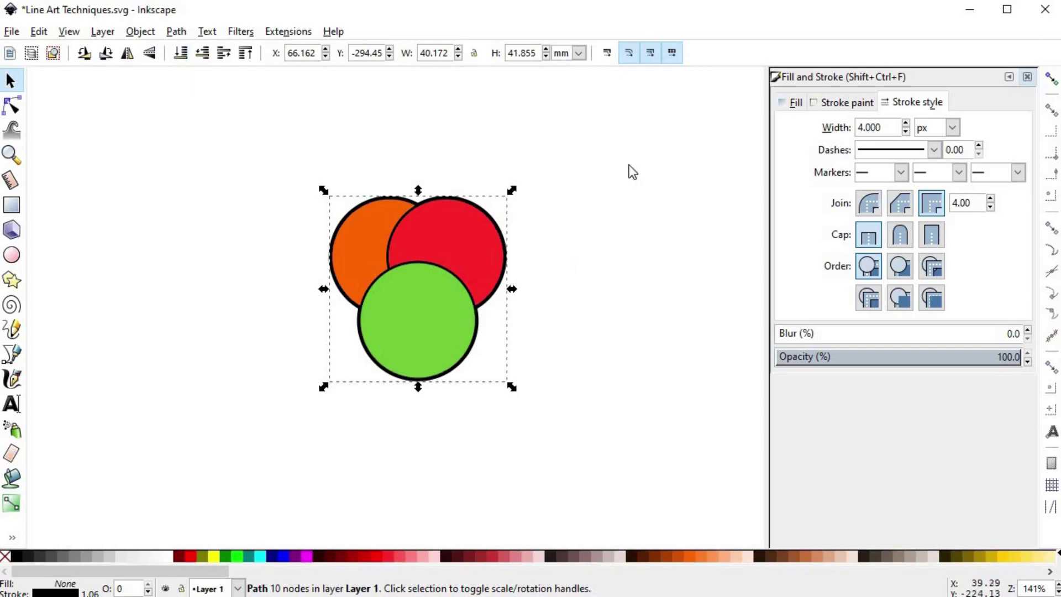
triple_click(886, 129)
text(8)
key(Return)
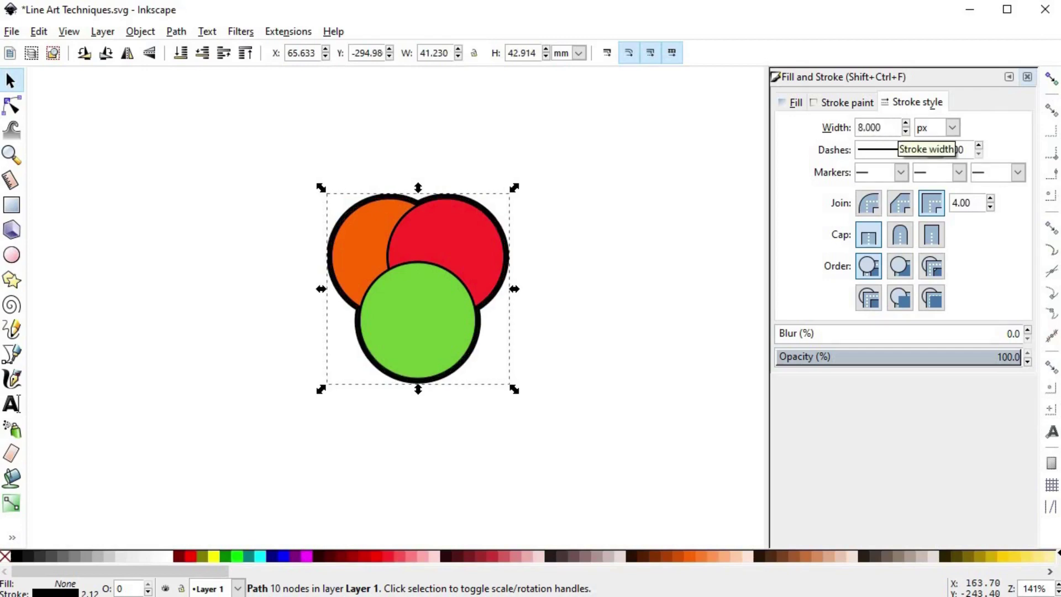
Thicken the merged outline's stroke to 16 px and finally to 20 px
triple_click(885, 128)
text(16)
key(Return)
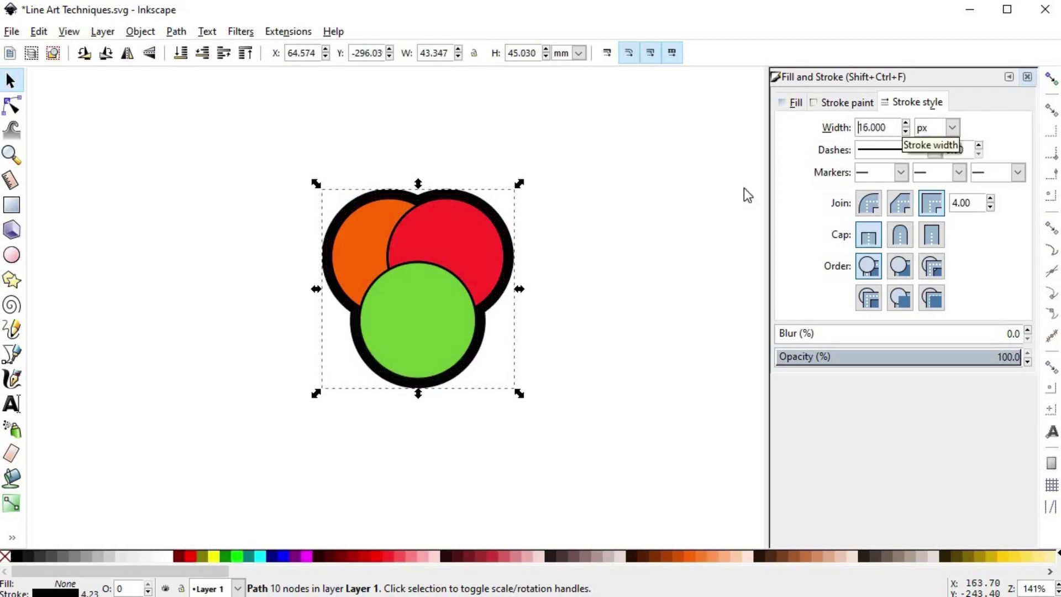
text(20)
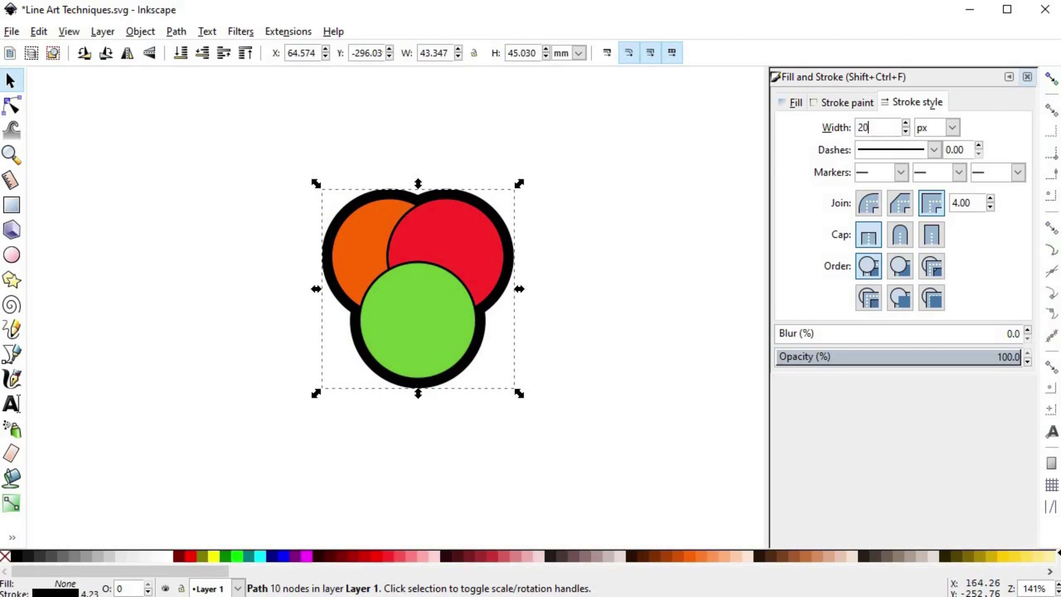
key(Return)
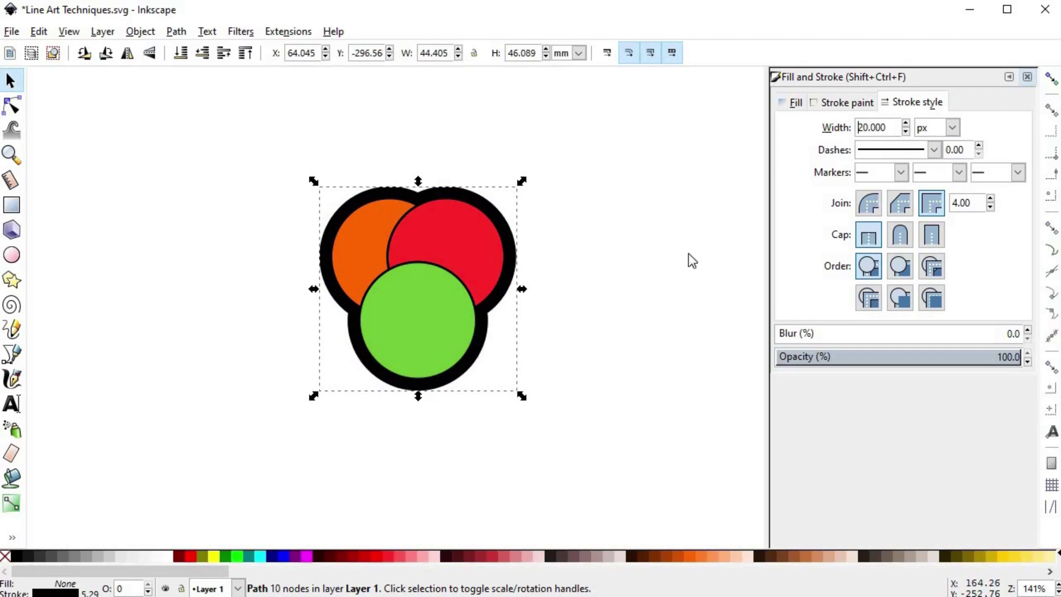
click(626, 253)
drag(518, 244, 598, 246)
key(ctrl+z)
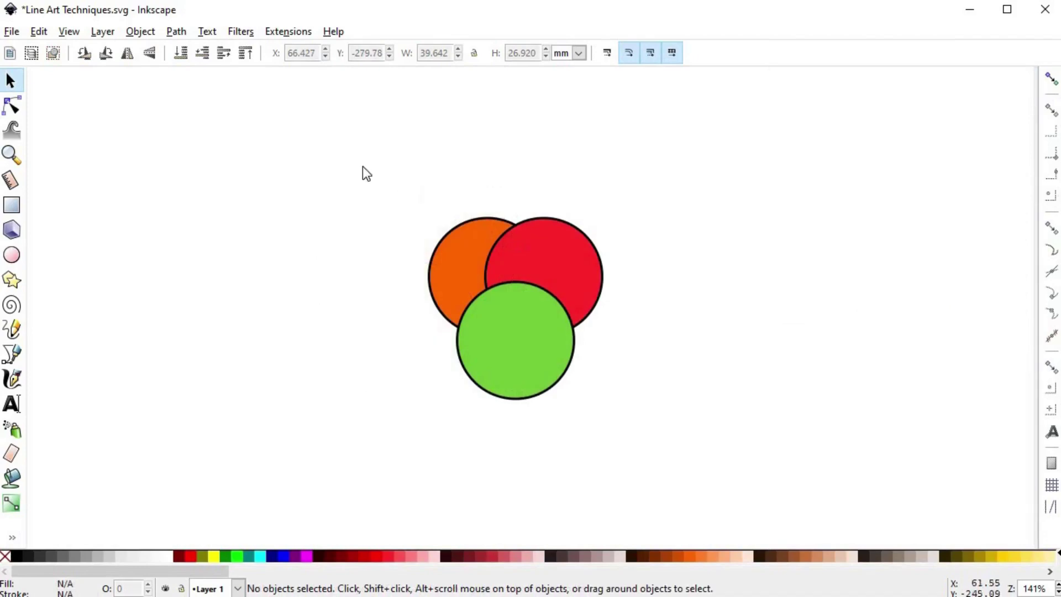
Group the orange and red circles, and try to merge the group with the green circle using Union
drag(363, 167, 691, 354)
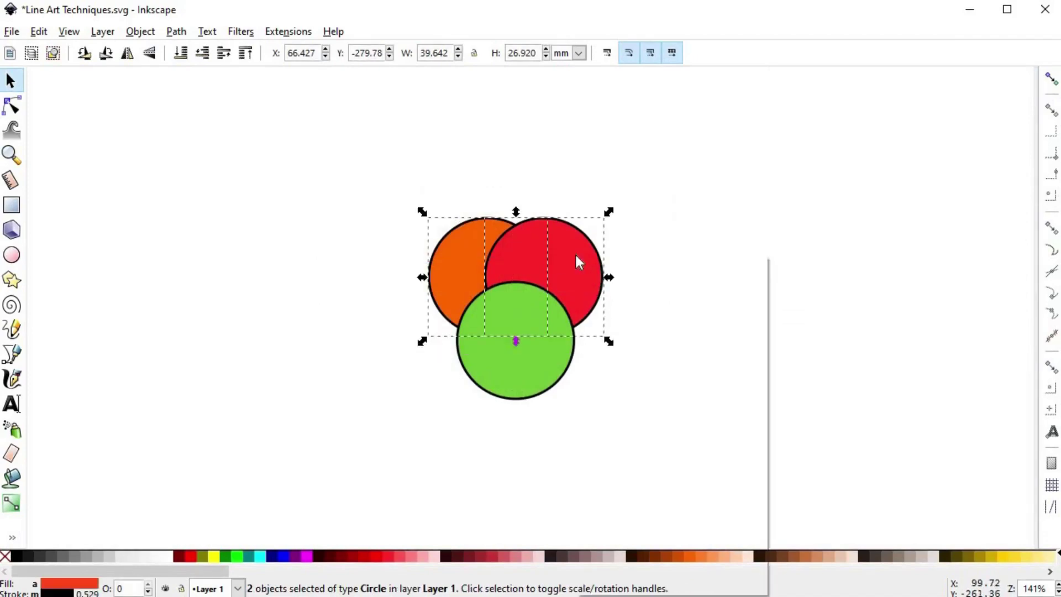
right_click(575, 254)
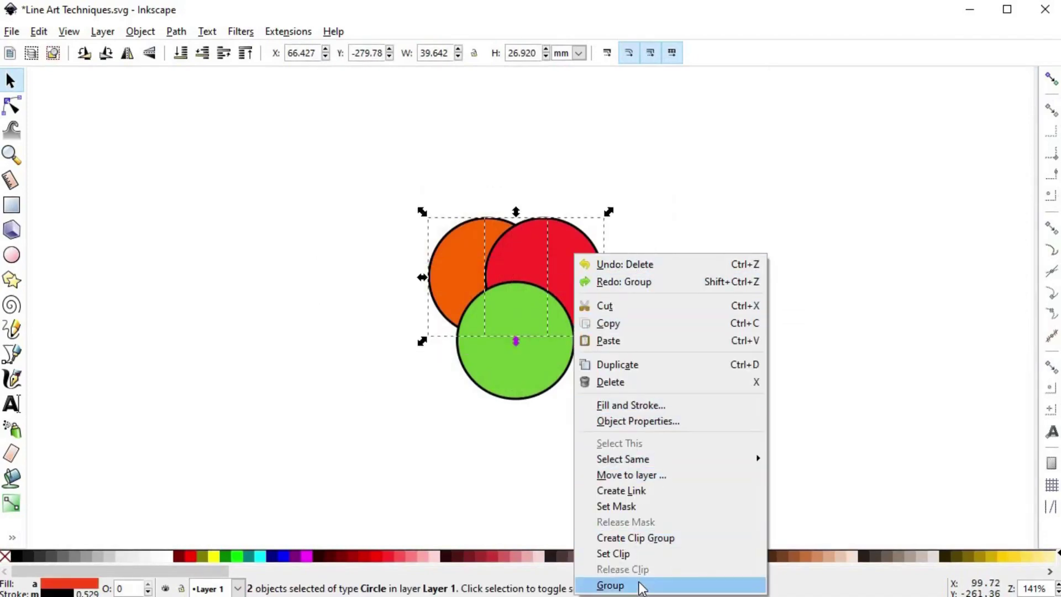
click(610, 585)
drag(378, 160, 666, 406)
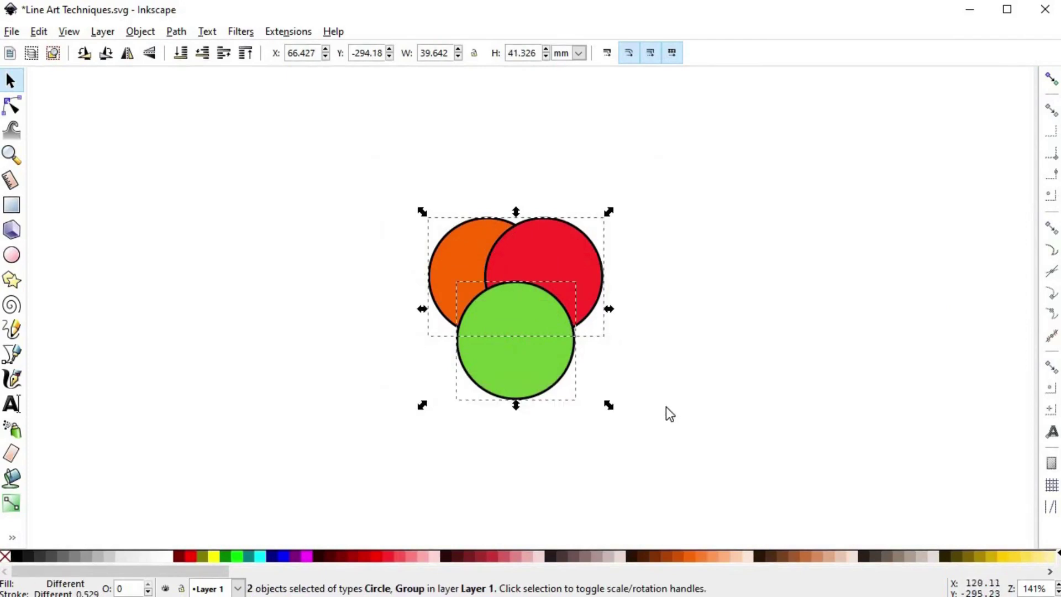
click(178, 33)
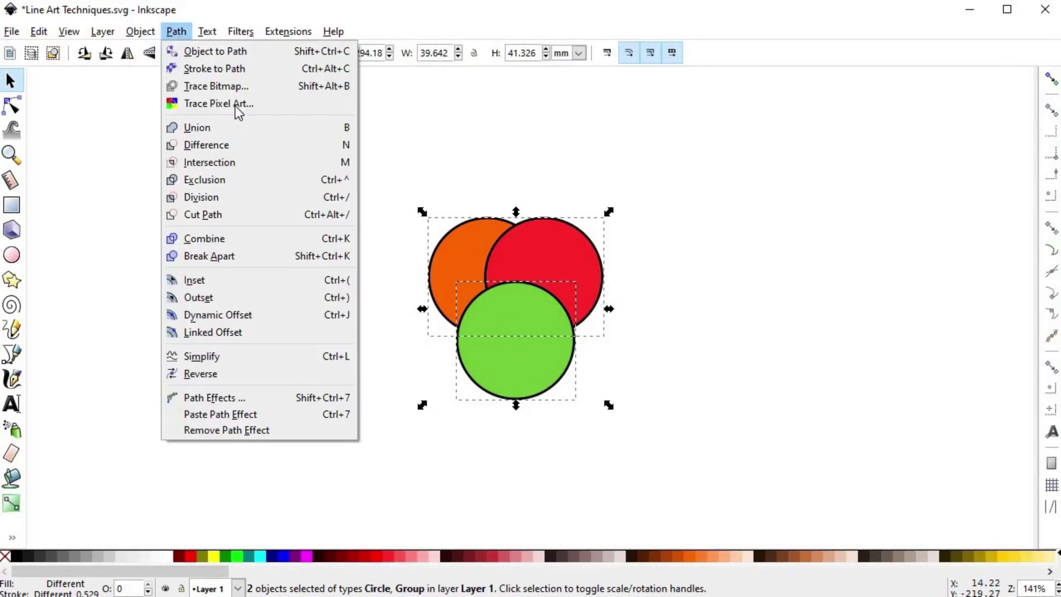
click(262, 130)
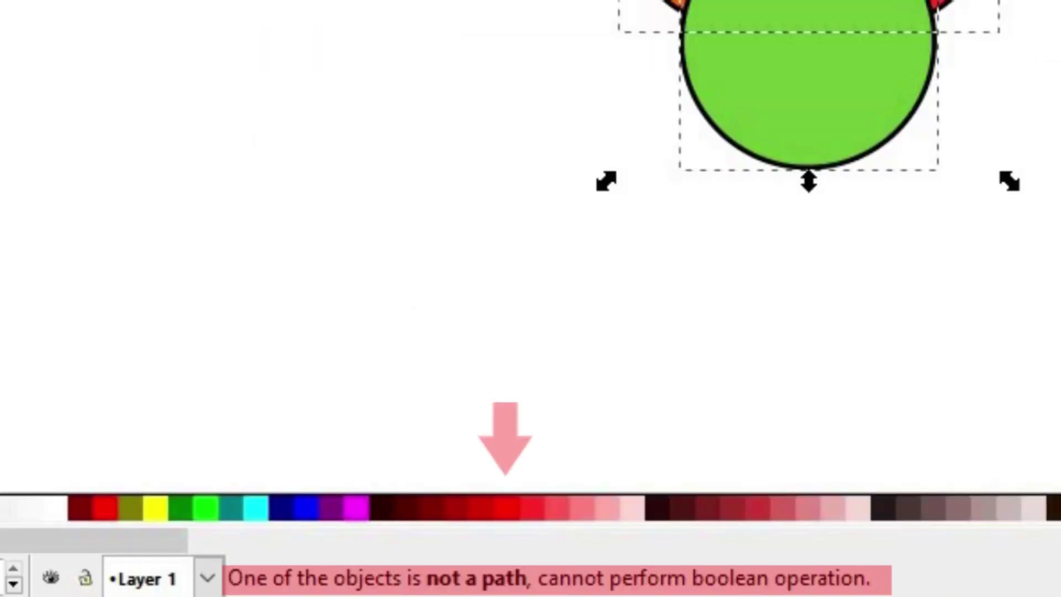
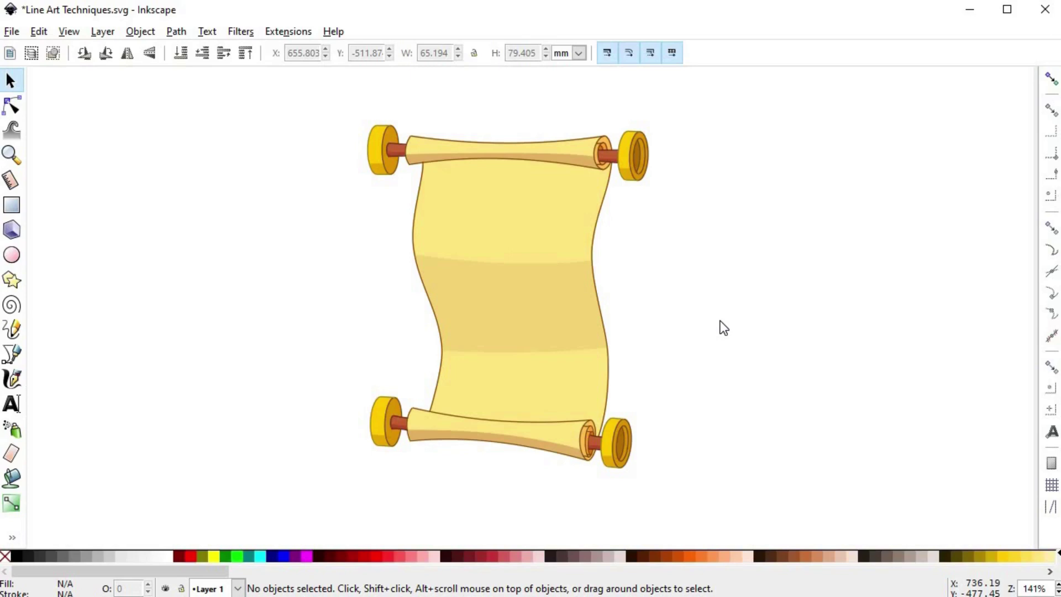
Check the alpha value of the page background color in the document properties
click(16, 32)
click(108, 299)
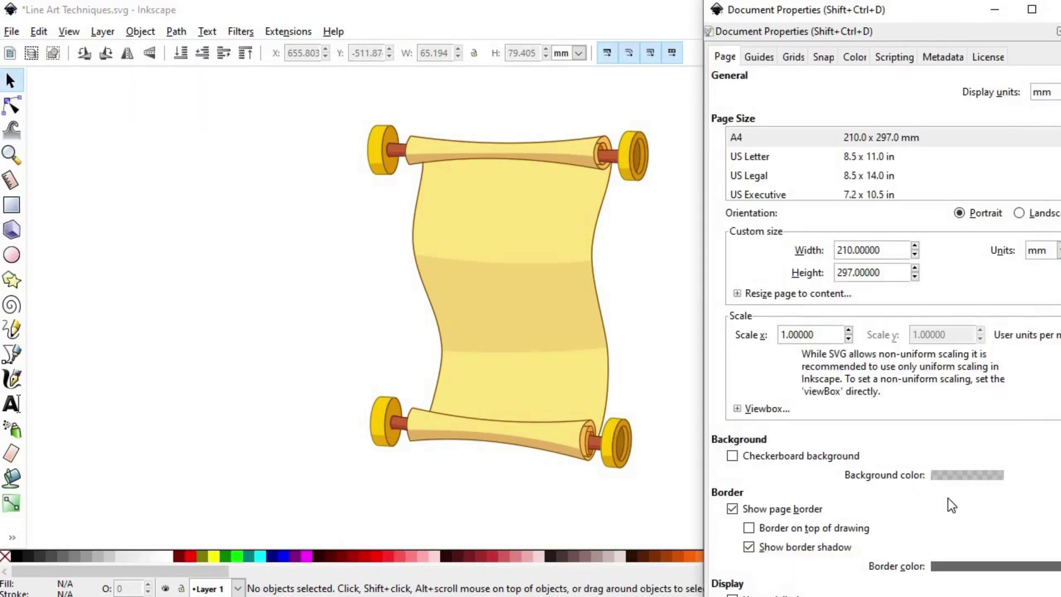
click(948, 475)
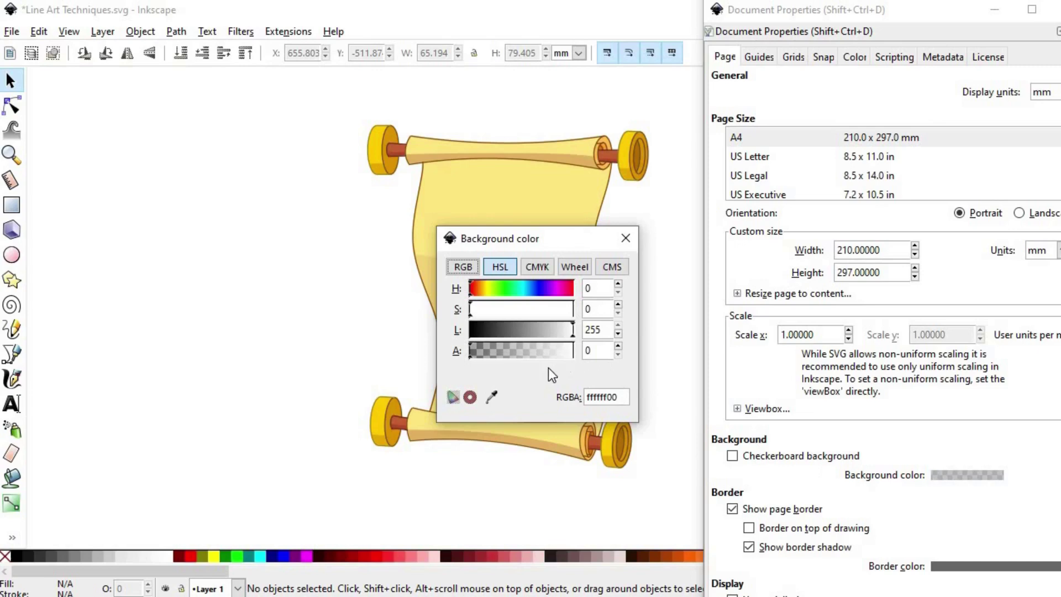
drag(501, 356, 466, 359)
click(626, 239)
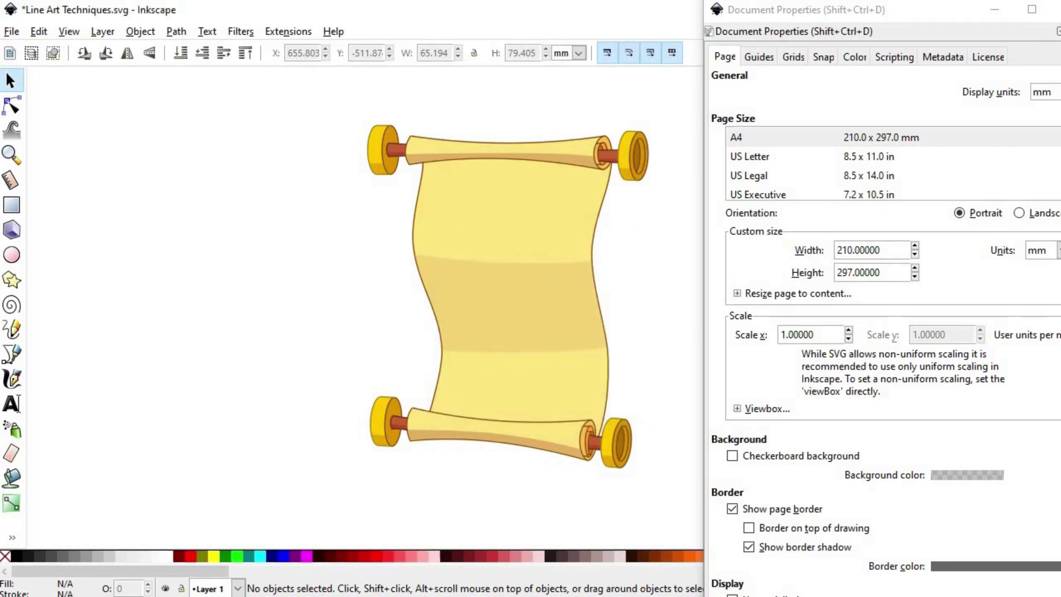
click(1060, 9)
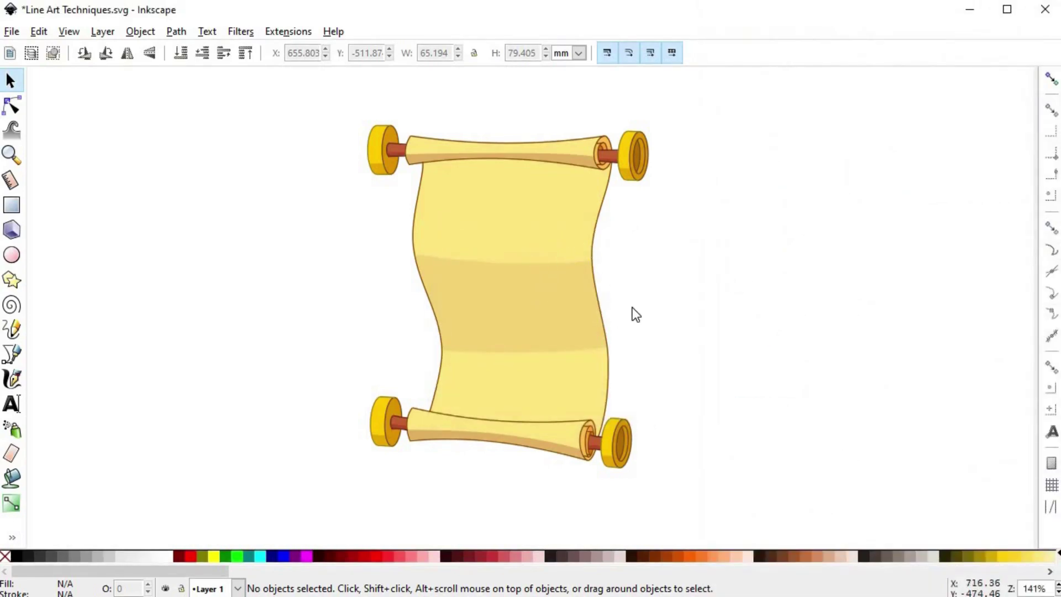
Set the Paint Bucket tool to fill by Alpha with a threshold of 20
click(12, 478)
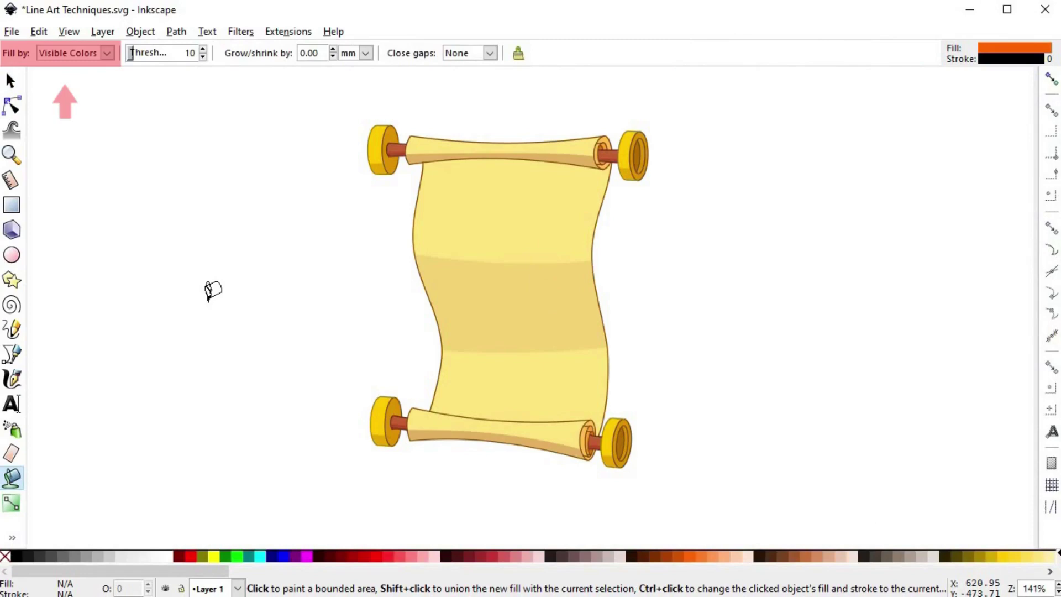
click(107, 53)
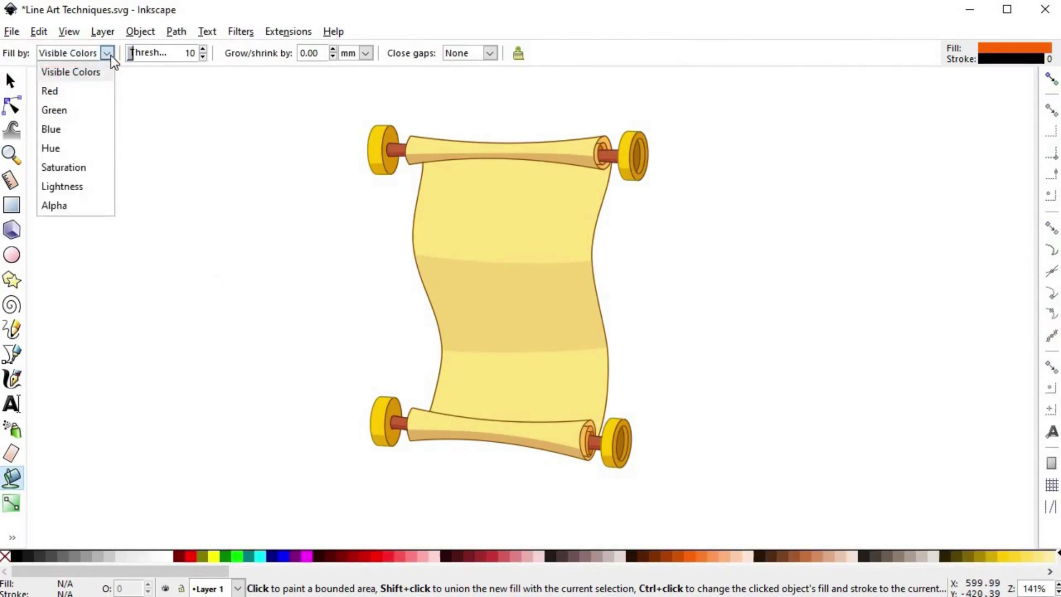
click(88, 203)
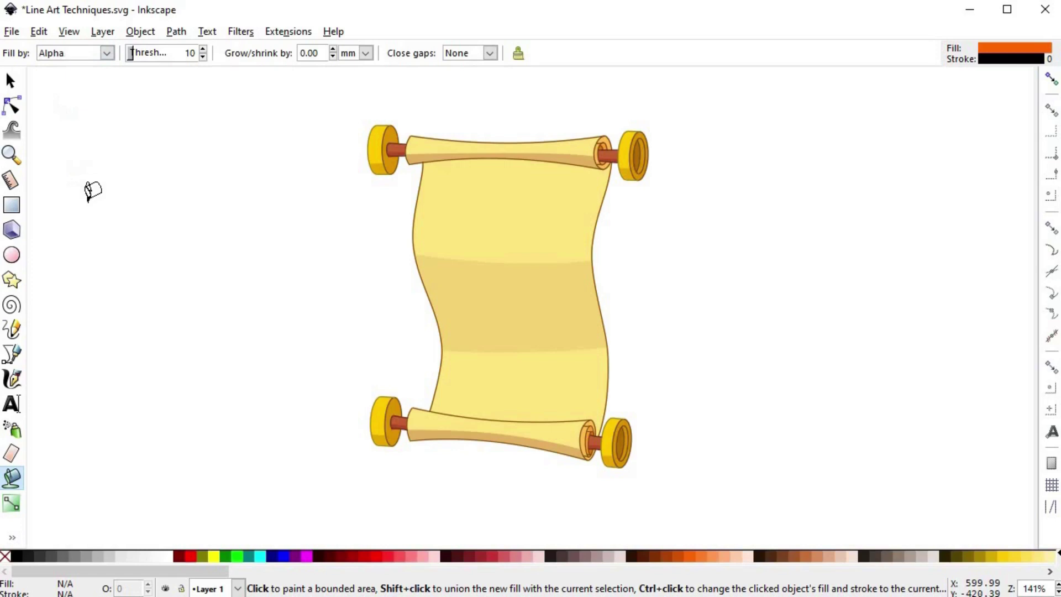
click(132, 57)
drag(133, 56, 140, 58)
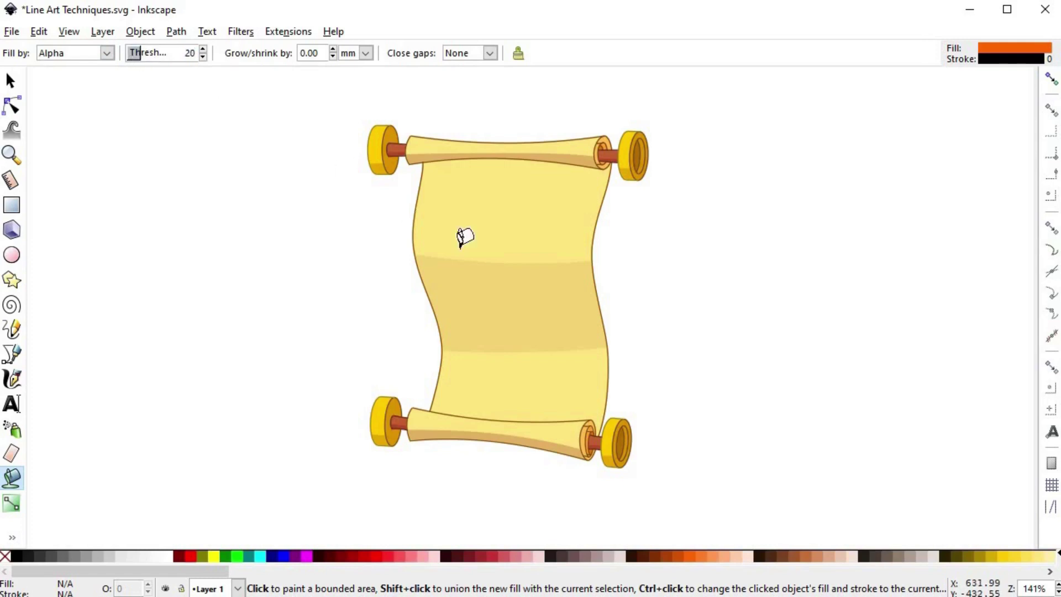
Bucket-fill the whole scroll illustration with orange to create a silhouette shape, and return to the Selector tool
scroll(564, 270, up, 1)
drag(563, 293, 570, 292)
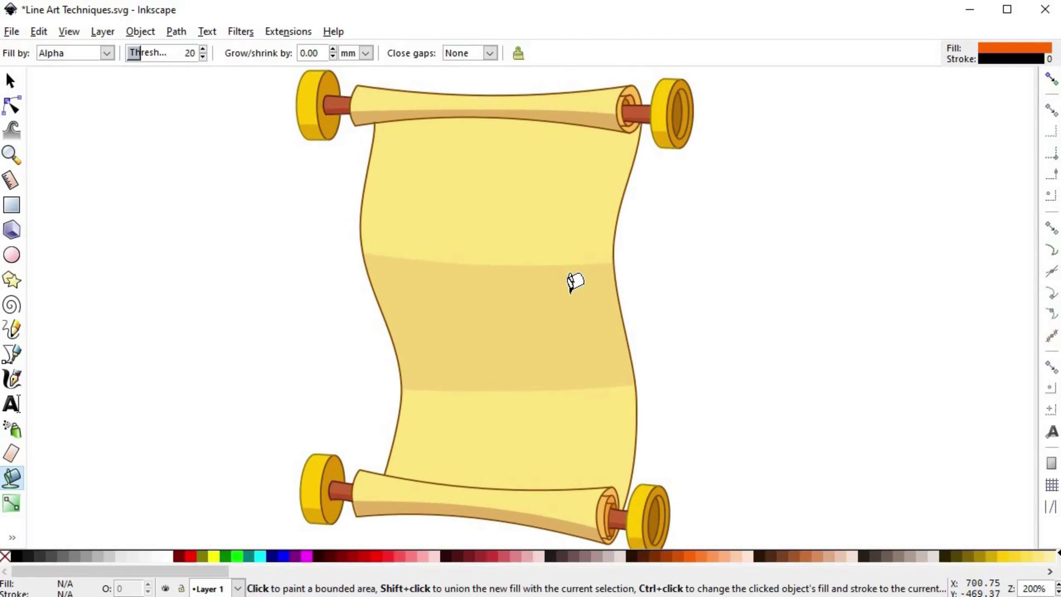
click(570, 290)
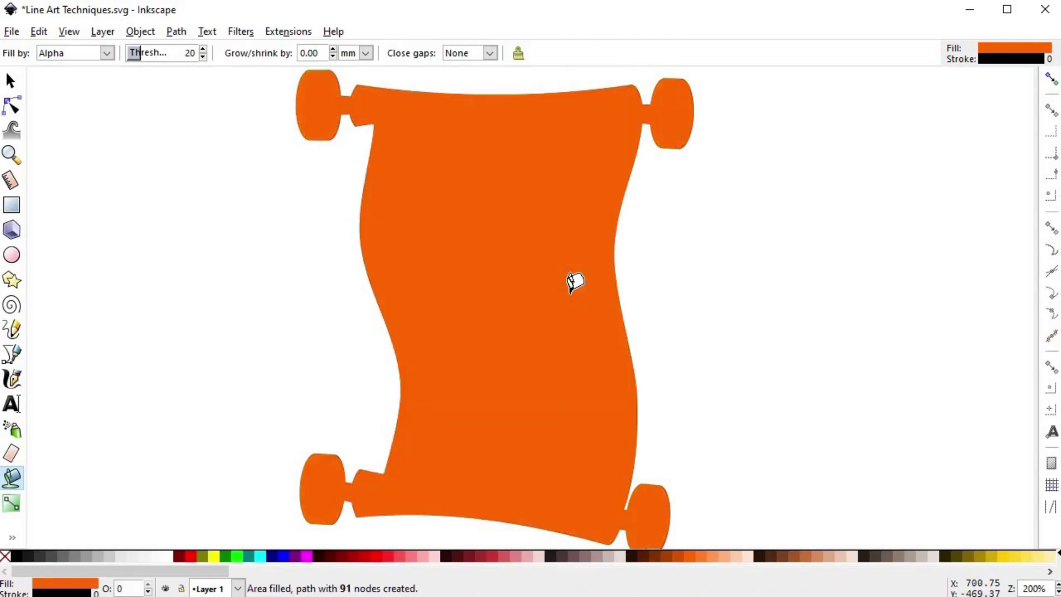
key(s)
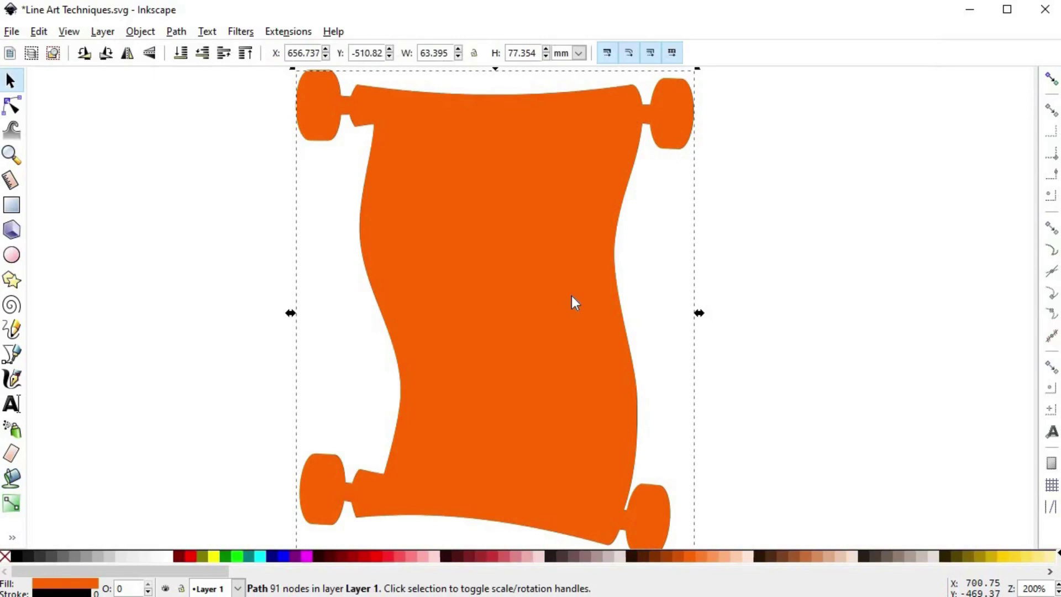
Examine the orange silhouette's edges up close along the knobs, rolls and sheet for gaps against the scroll's outline
drag(408, 161, 441, 247)
scroll(355, 199, up, 2)
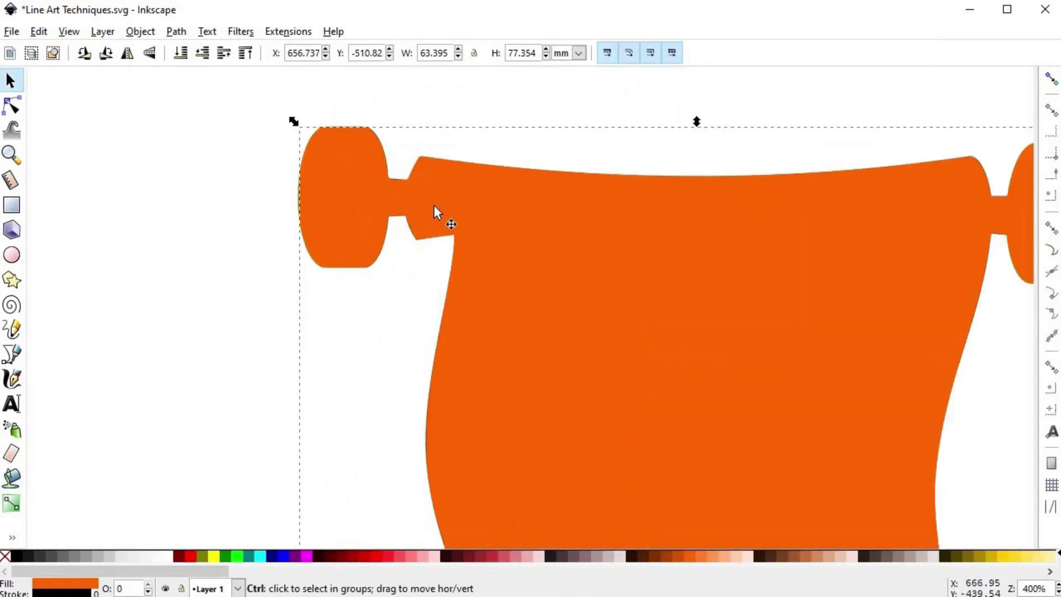
scroll(435, 213, up, 3)
scroll(774, 338, down, 2)
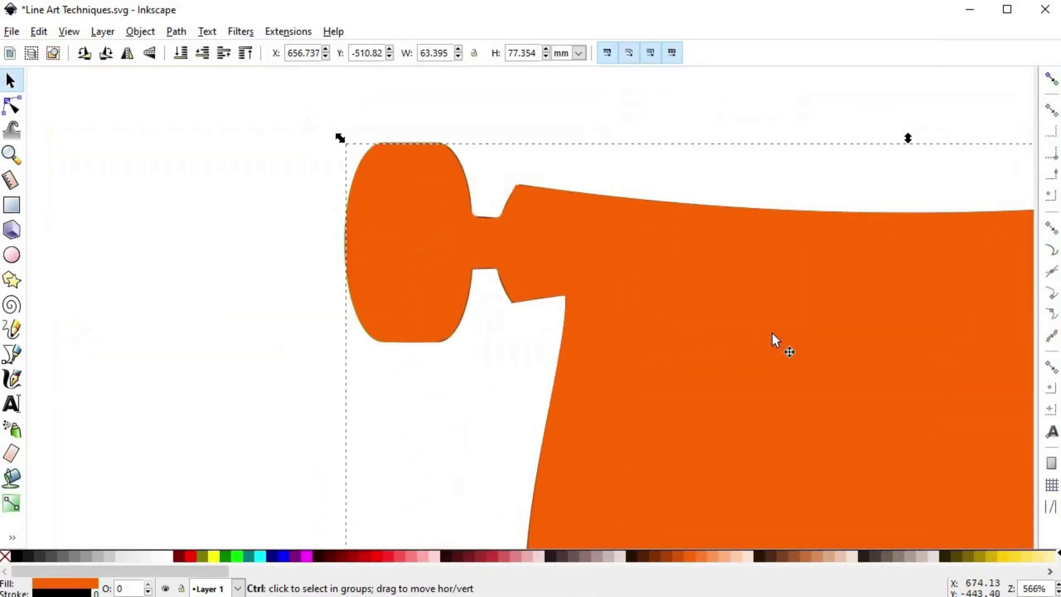
drag(878, 333, 525, 326)
drag(995, 343, 792, 344)
drag(765, 442, 727, 285)
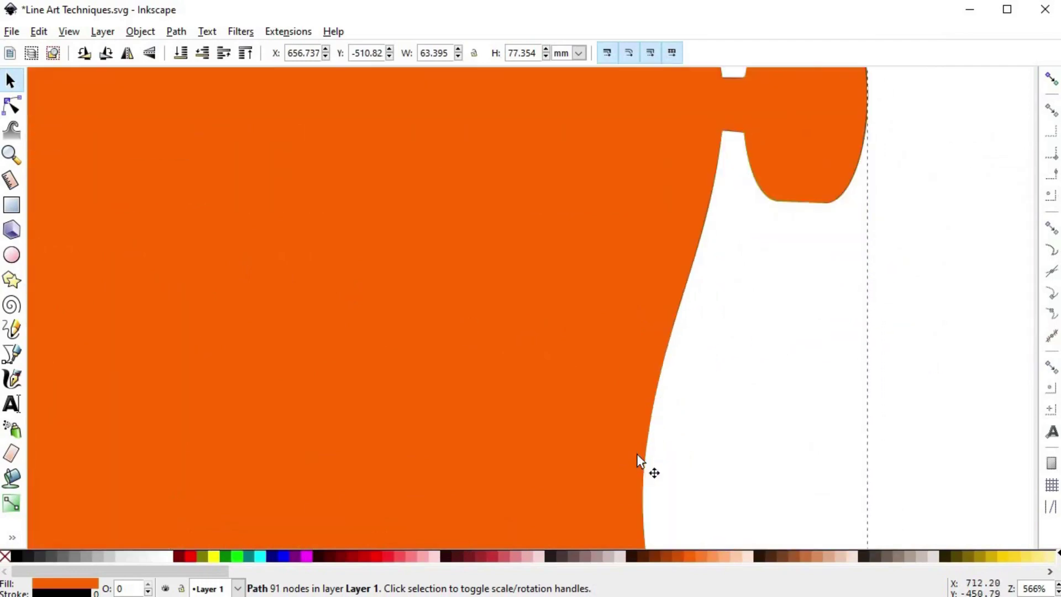
drag(637, 454, 685, 169)
drag(647, 387, 663, 155)
drag(664, 431, 658, 248)
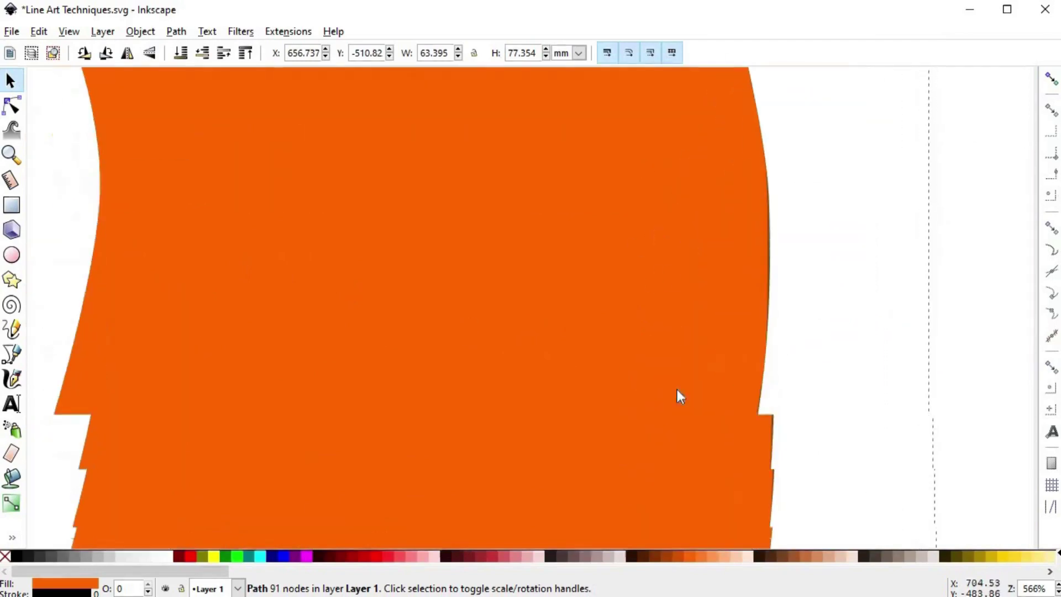
drag(677, 390, 671, 181)
drag(636, 515, 632, 289)
drag(401, 205, 530, 336)
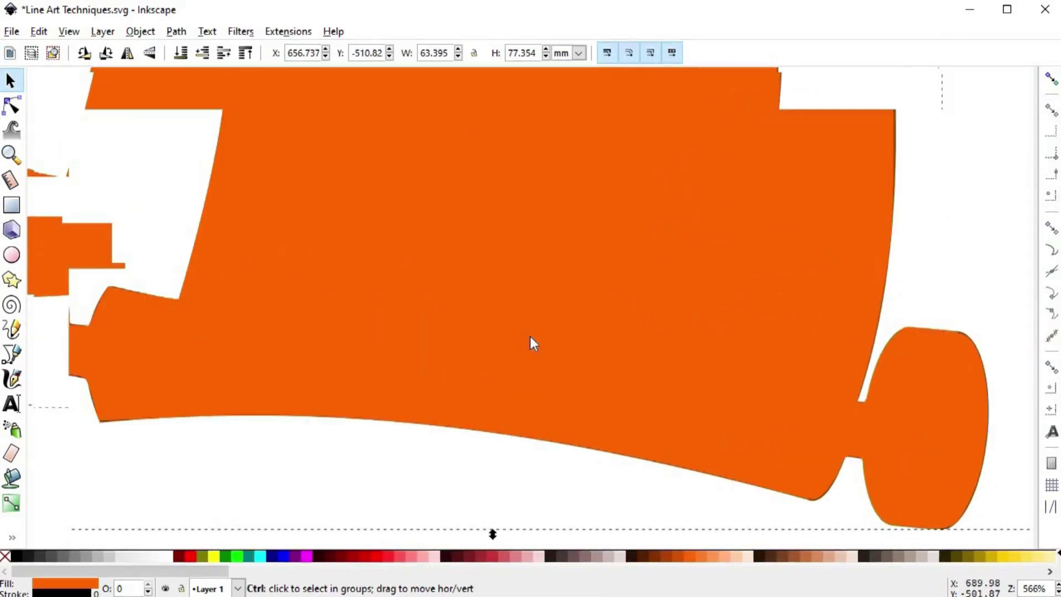
scroll(530, 336, down, 5)
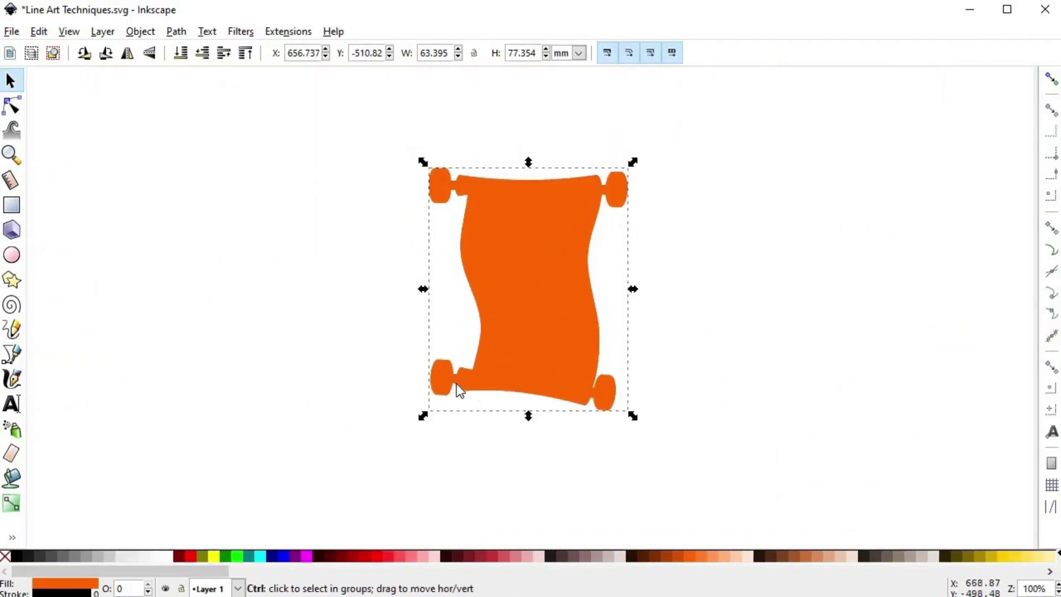
scroll(456, 350, up, 11)
scroll(460, 348, down, 11)
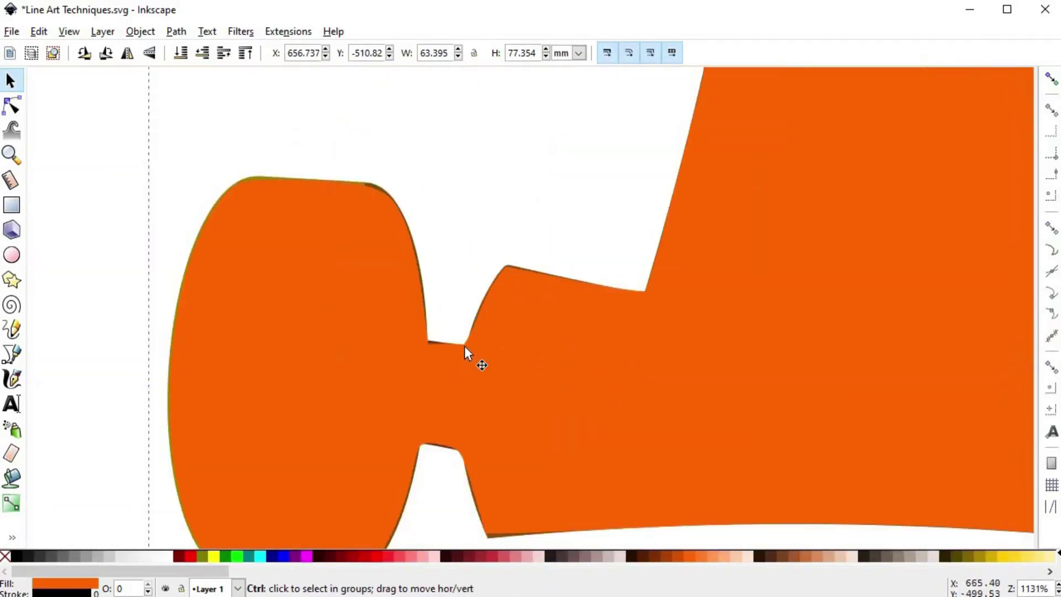
Remove the fill from the orange scroll silhouette and set its stroke width to 6 px
scroll(534, 267, up, 1)
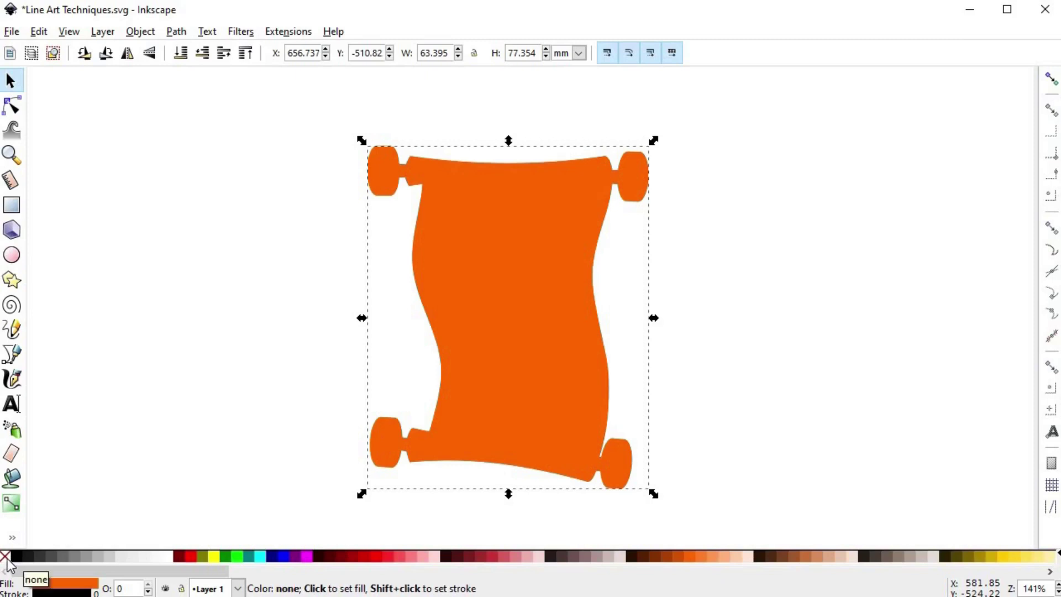
click(5, 557)
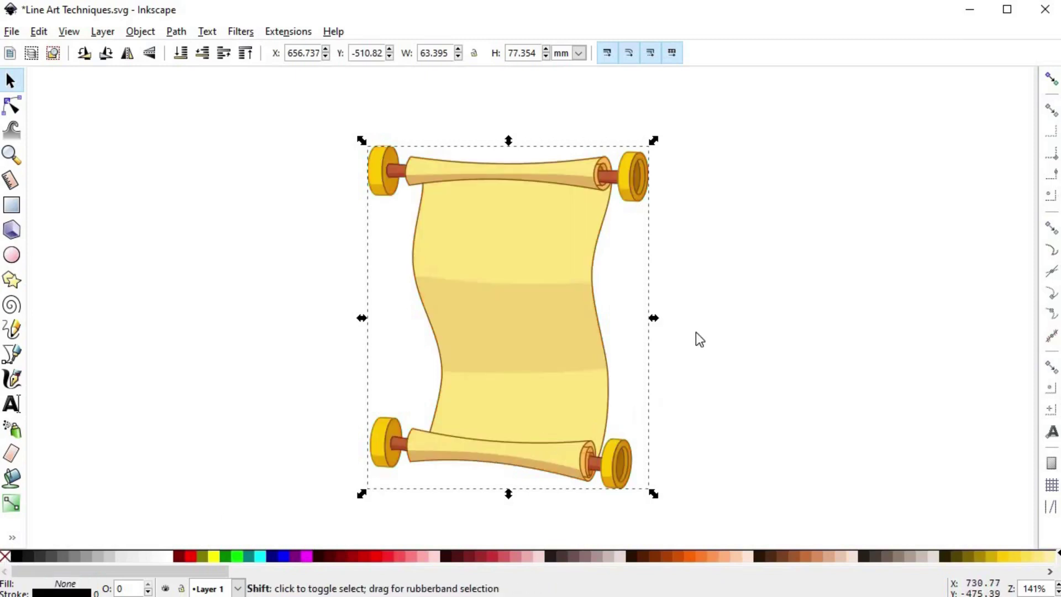
key(ctrl+shift+f)
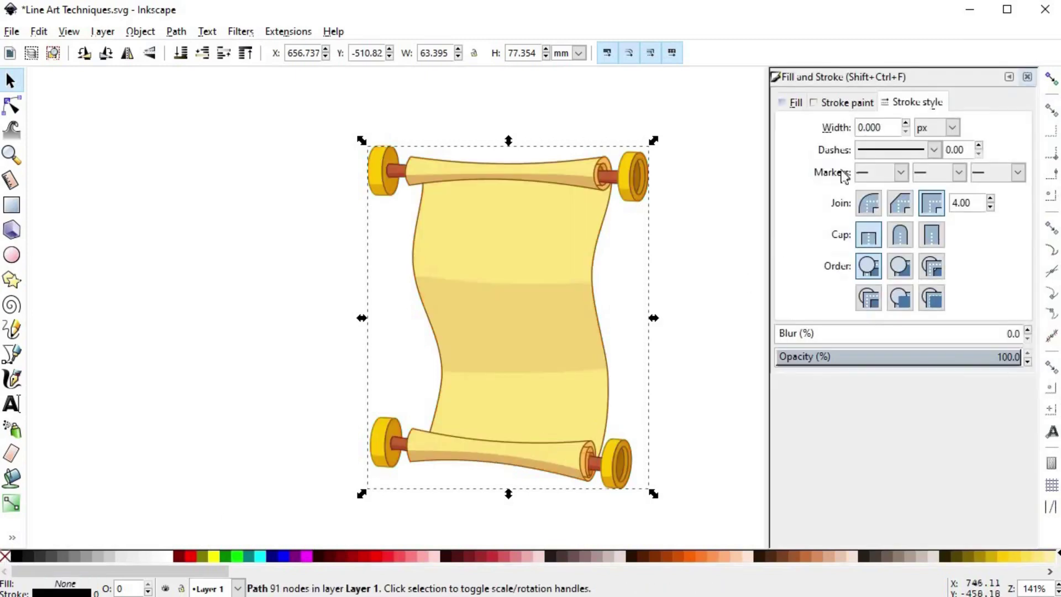
double_click(885, 129)
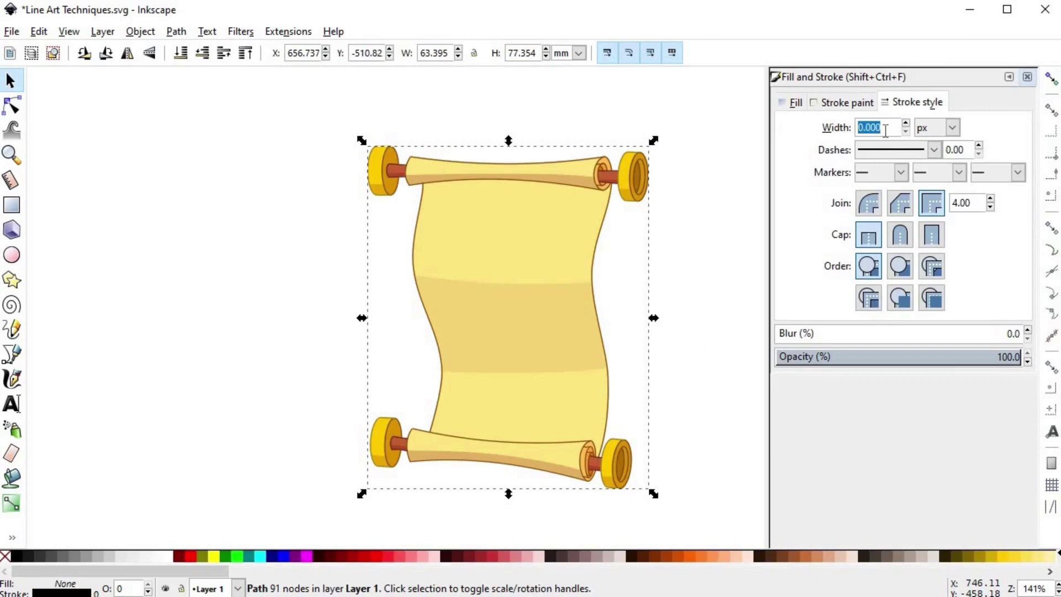
text(6)
key(Return)
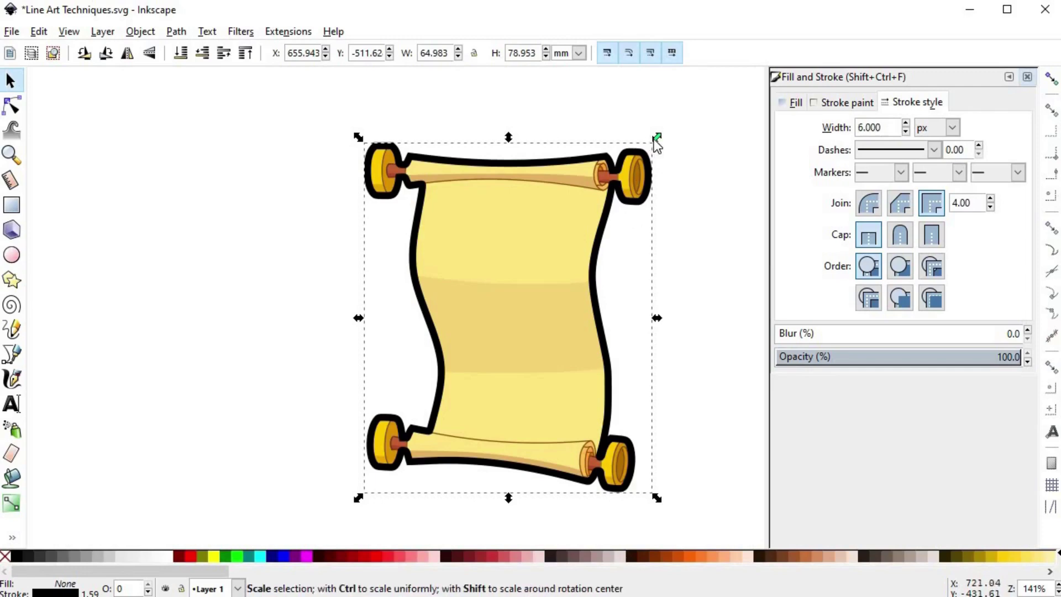
Lower the outline to the bottom of the stack behind the scroll and set its stroke width to 12 px
click(180, 54)
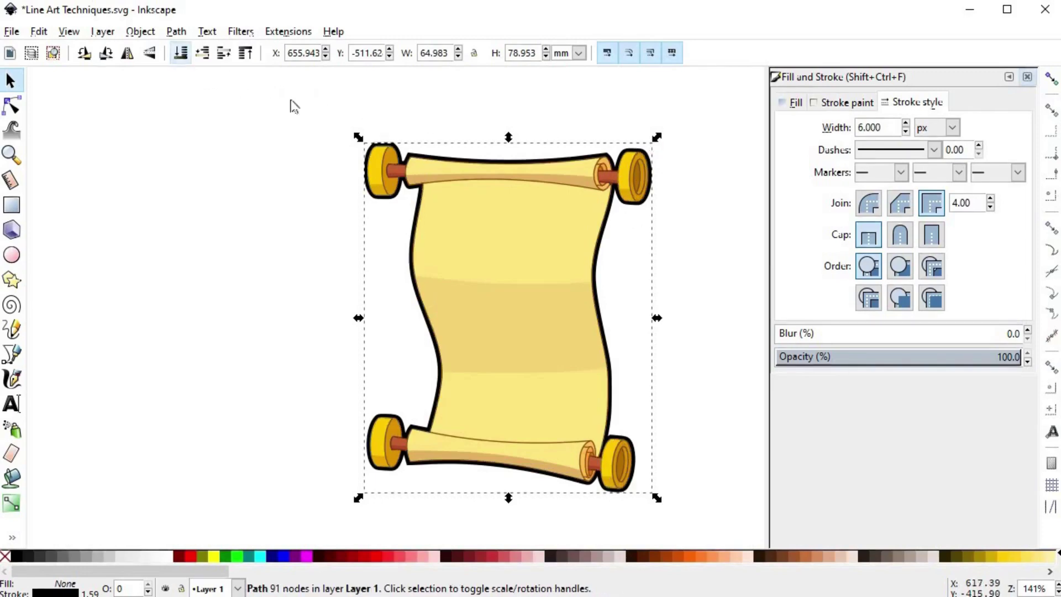
double_click(870, 131)
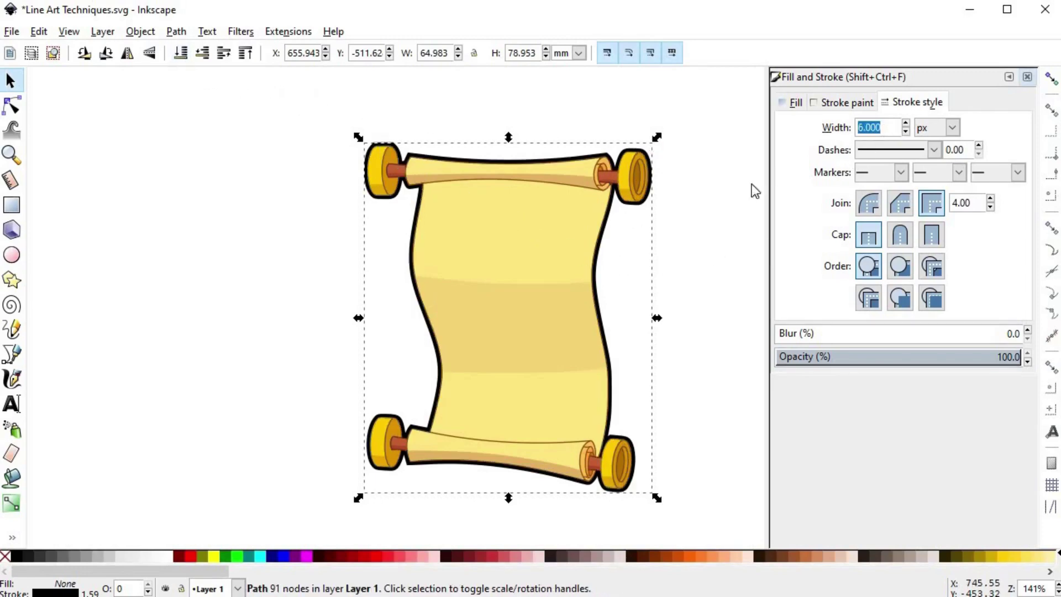
text(12)
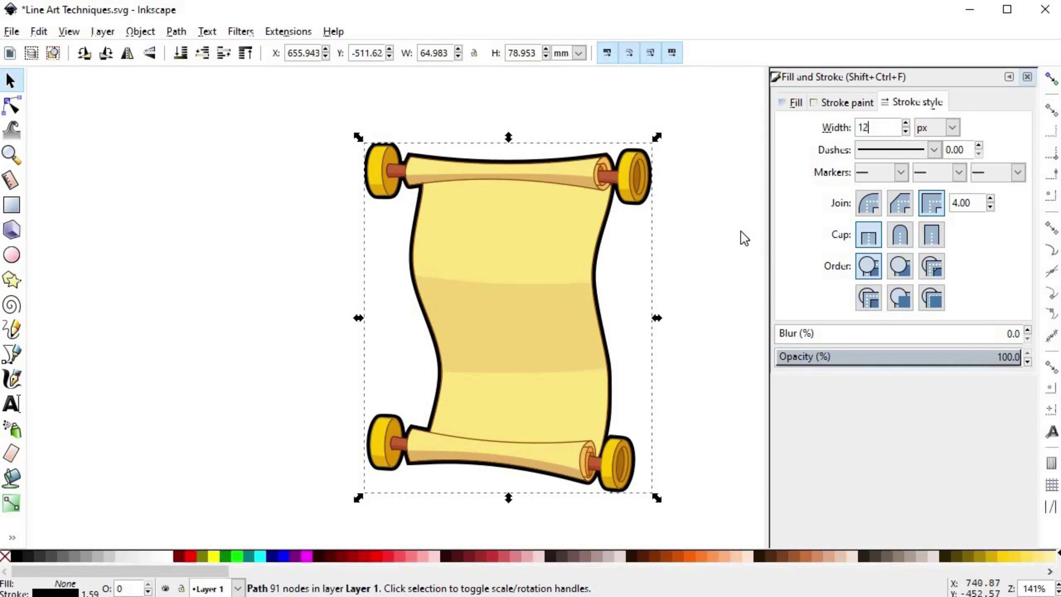
key(Return)
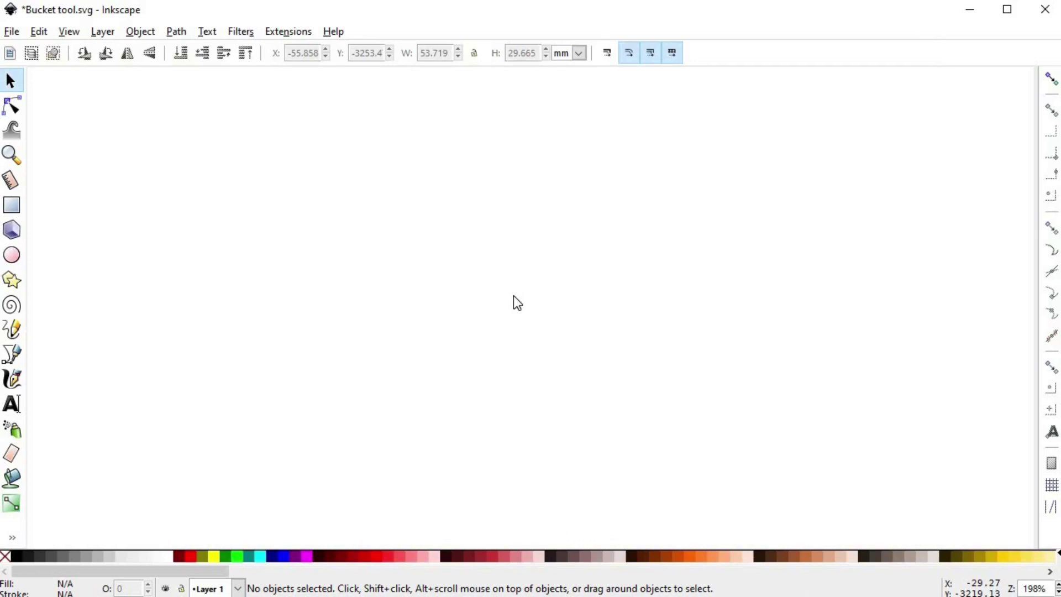
Draw a straight horizontal line with the Pen tool and bend it upward into an arch about 39.5 mm wide and 12.5 mm high
click(12, 354)
click(387, 229)
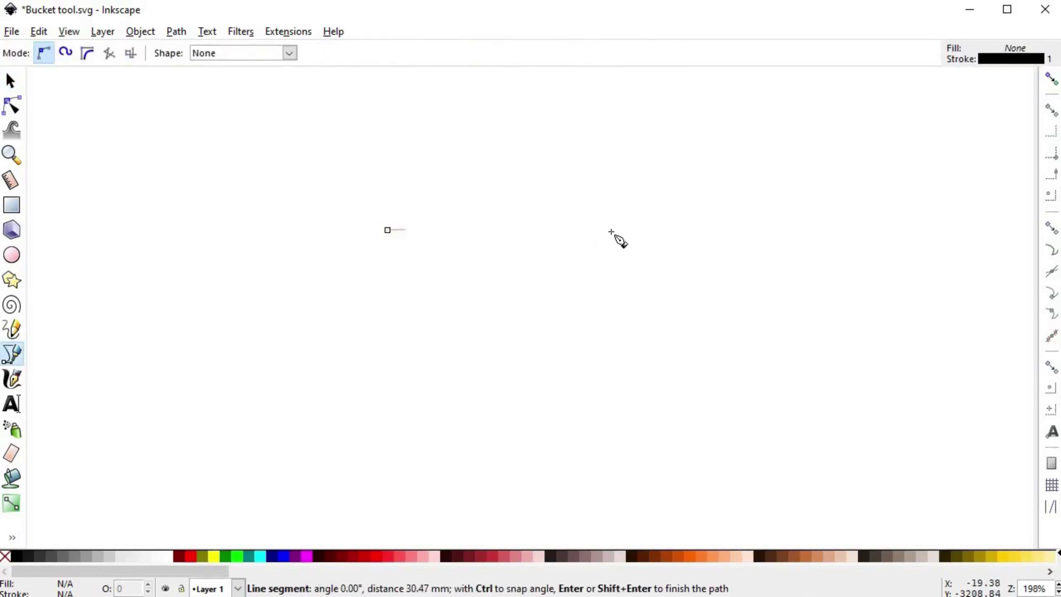
ctrl+click(631, 231)
key(F1)
key(F2)
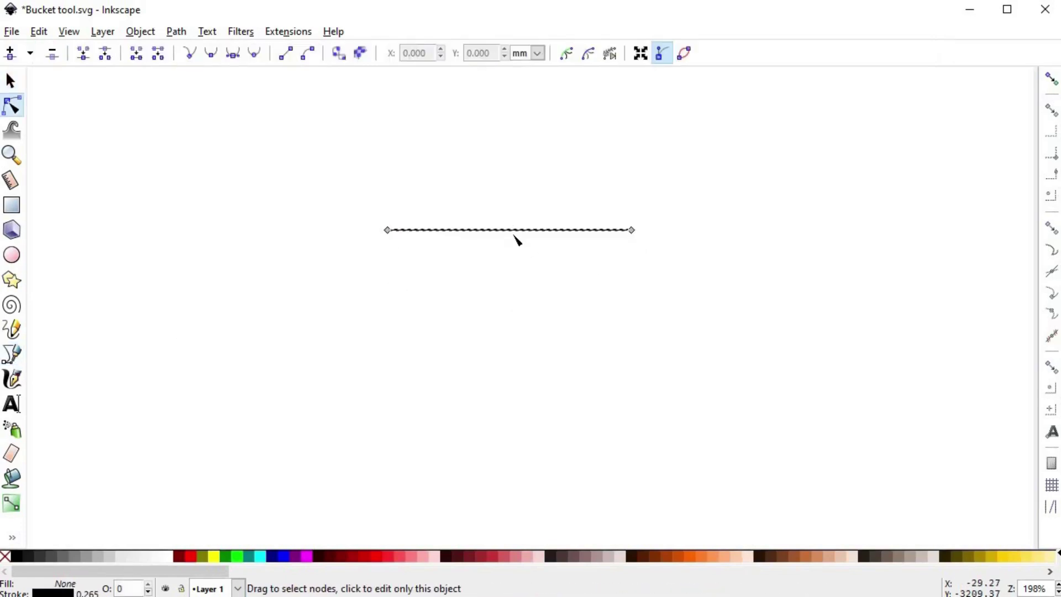
drag(515, 229, 507, 151)
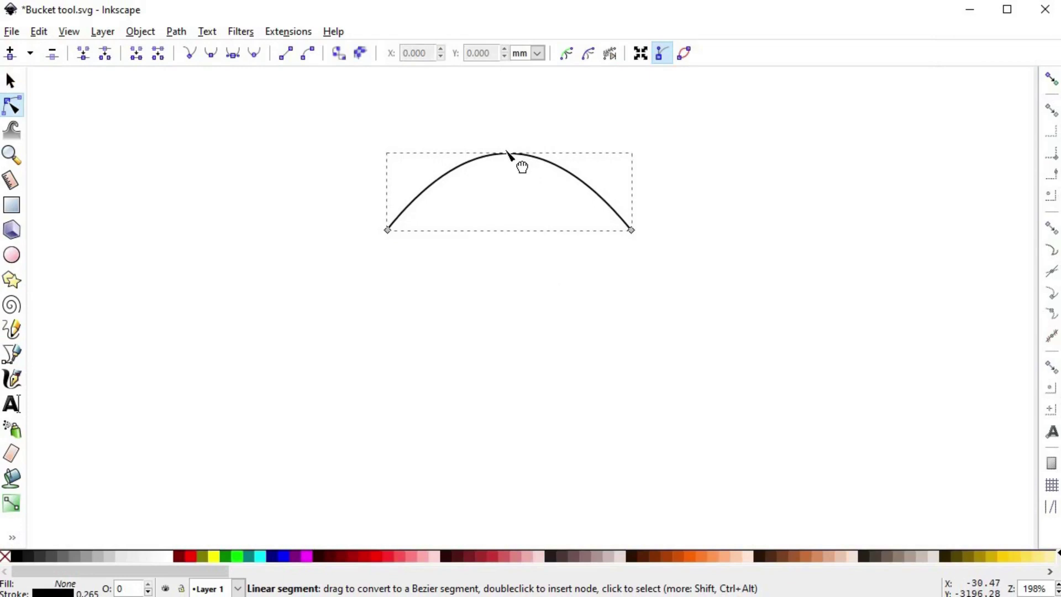
Try several fill colors on the open arch, including red and dark brown, and return its fill to none
click(375, 556)
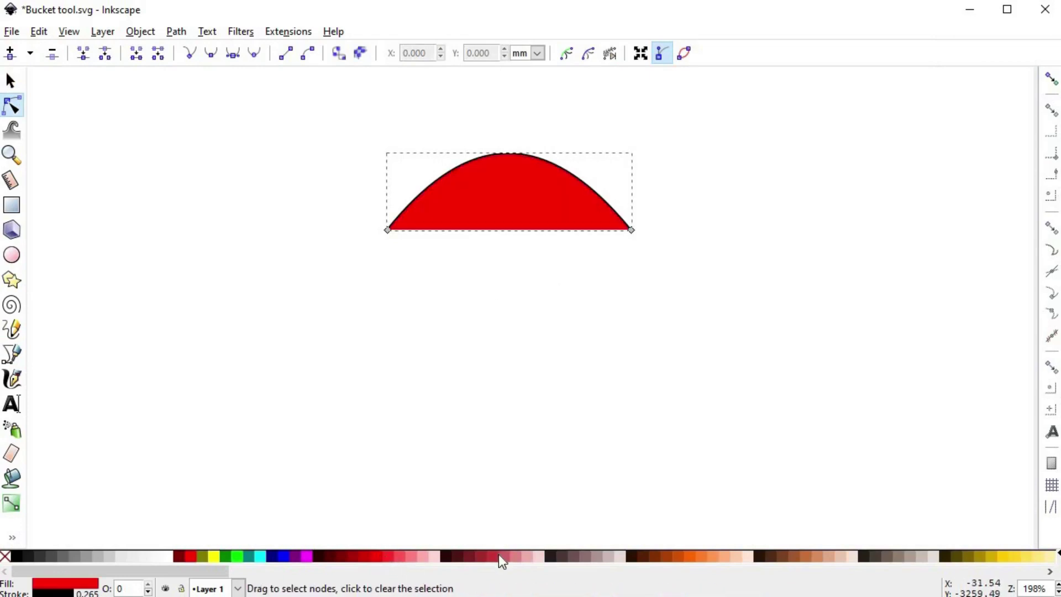
click(498, 555)
click(605, 556)
click(659, 555)
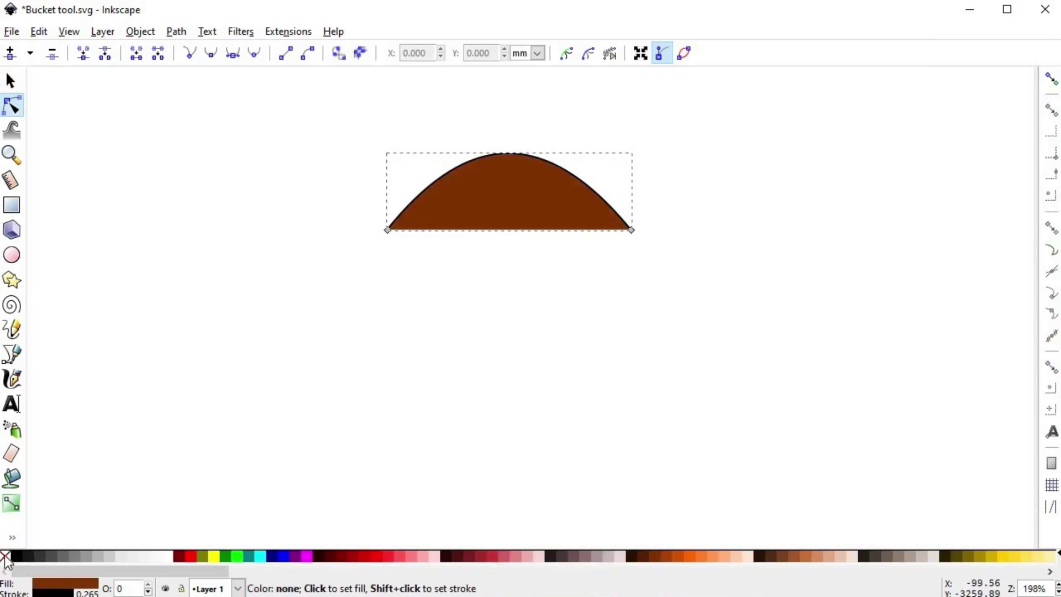
click(5, 555)
click(68, 556)
click(5, 556)
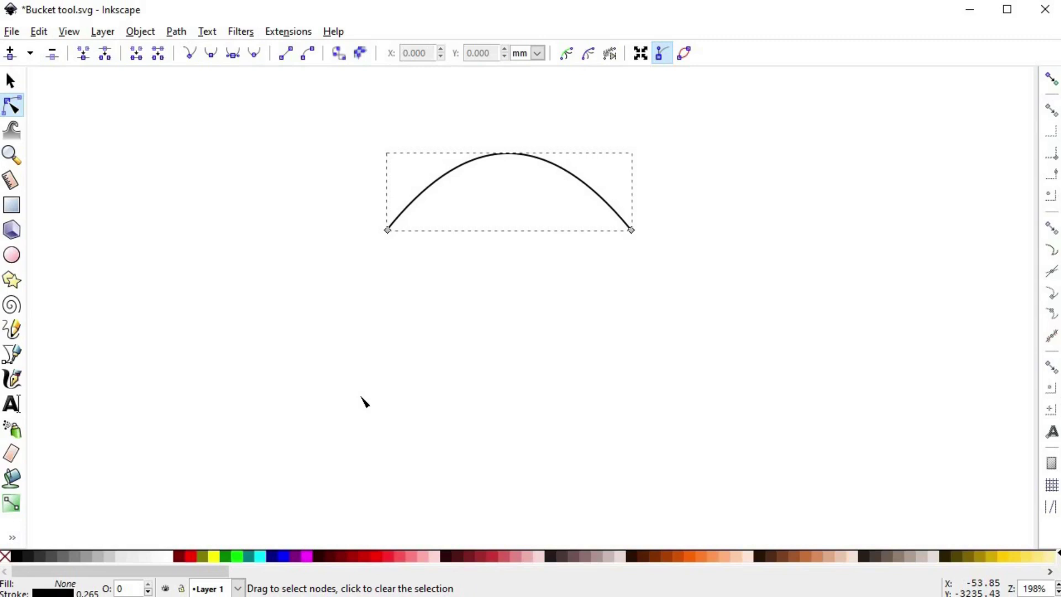
Draw a rectangle about 50 mm by 22 mm below the arch, fill it with orange, and return to the Selector tool
click(12, 206)
drag(353, 272, 663, 405)
click(701, 553)
key(s)
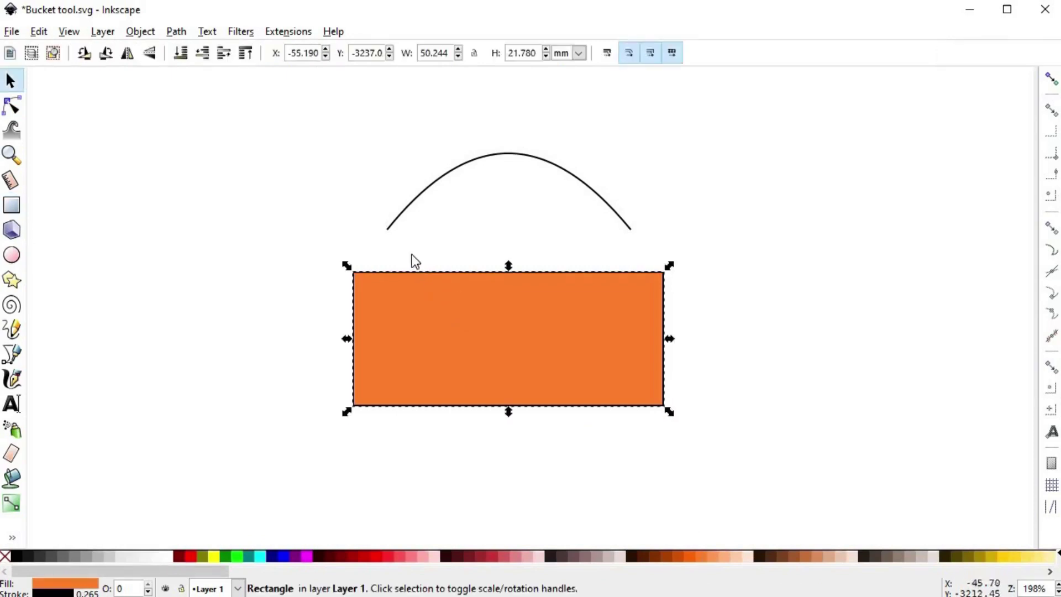
Move the arch down across the rectangle's upper edge and combine both shapes with Union
click(501, 155)
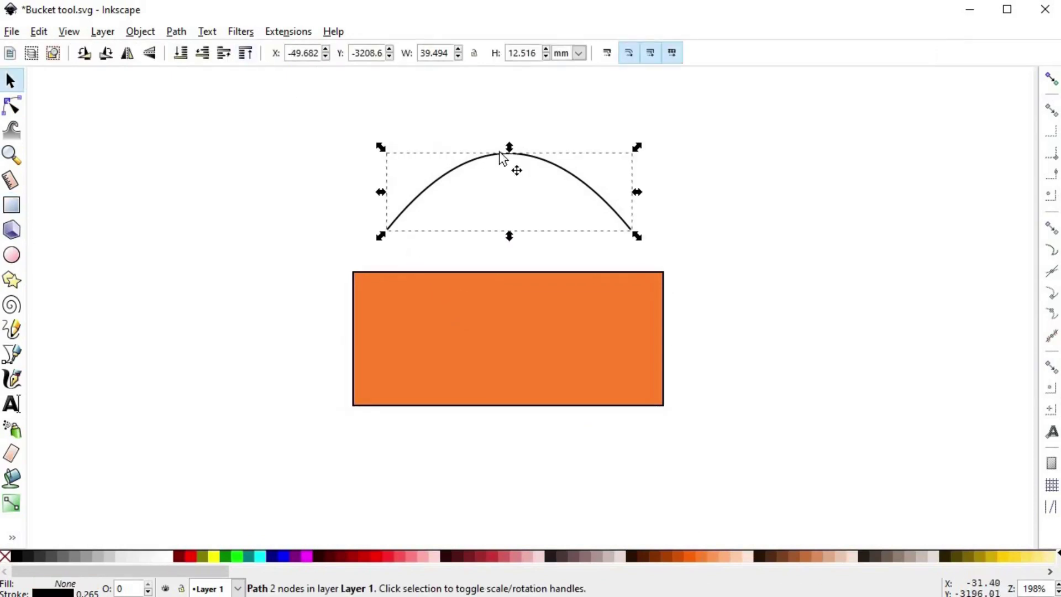
drag(502, 156, 497, 227)
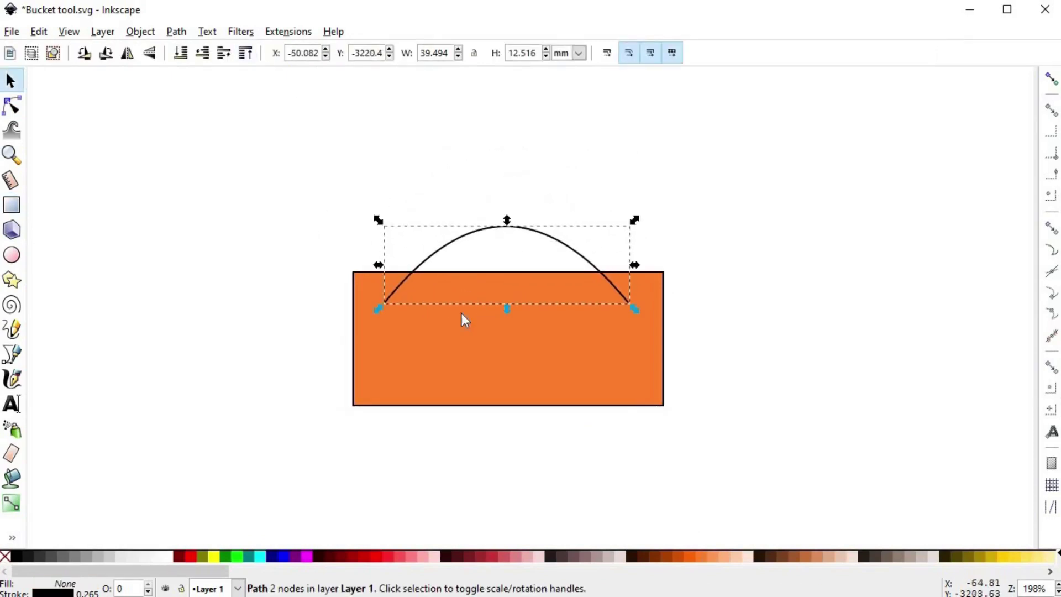
drag(292, 176, 717, 458)
click(174, 33)
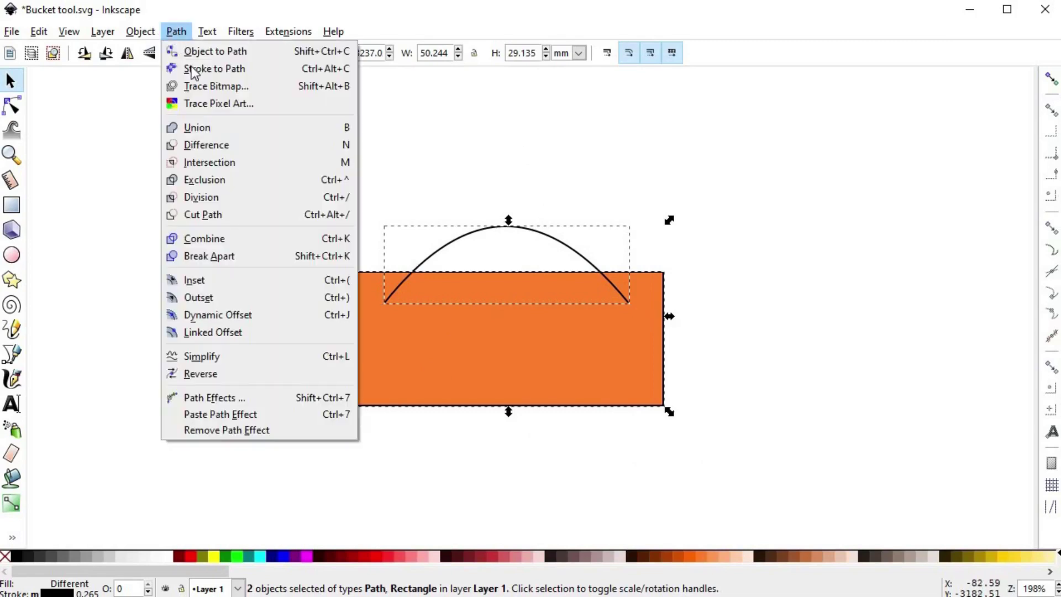
click(215, 126)
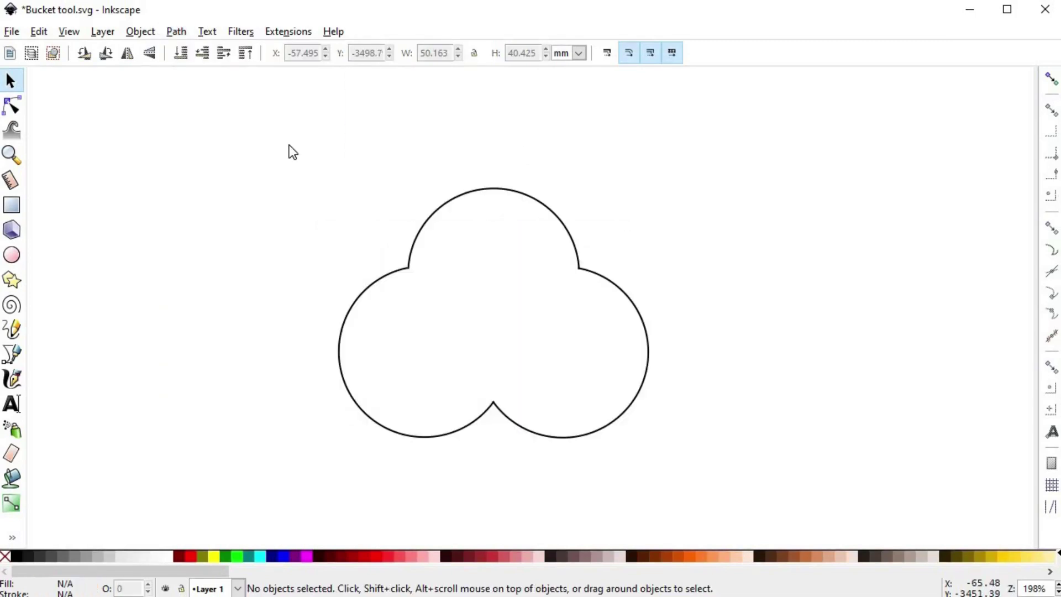
Fill the three open arcs of the cloverleaf outline with orange #FF6600
drag(289, 144, 686, 494)
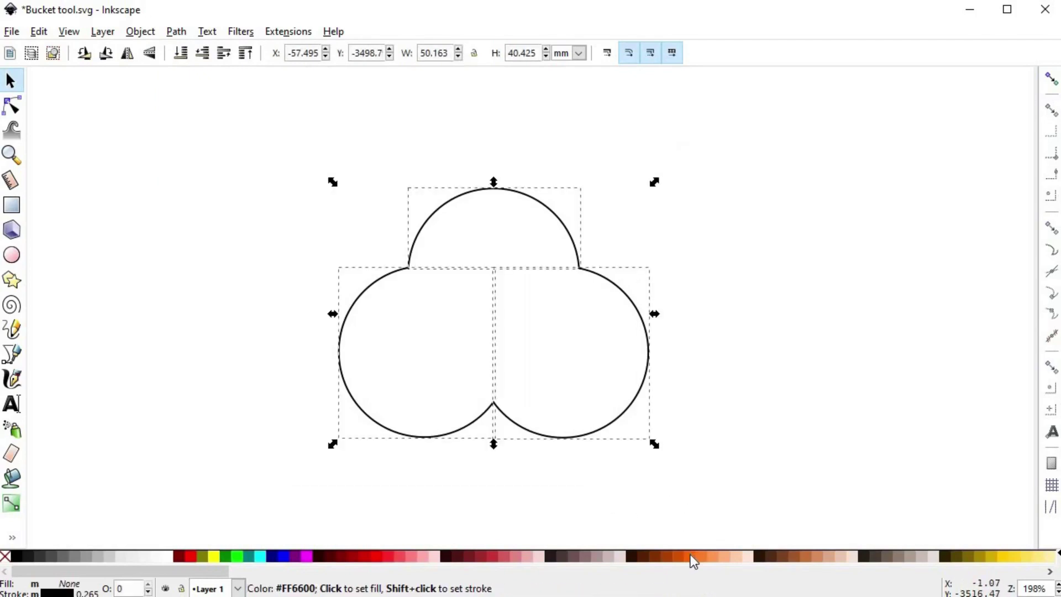
click(692, 557)
click(615, 505)
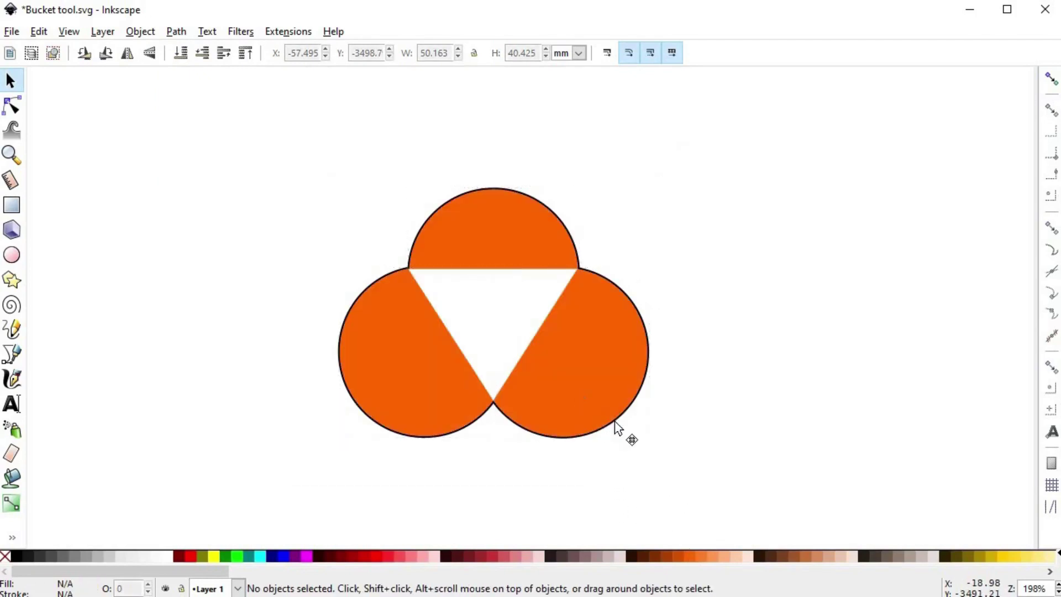
Pull the three orange arc shapes apart to inspect them separately, and undo the three moves
drag(619, 431, 654, 457)
drag(504, 239, 512, 211)
drag(378, 384, 350, 404)
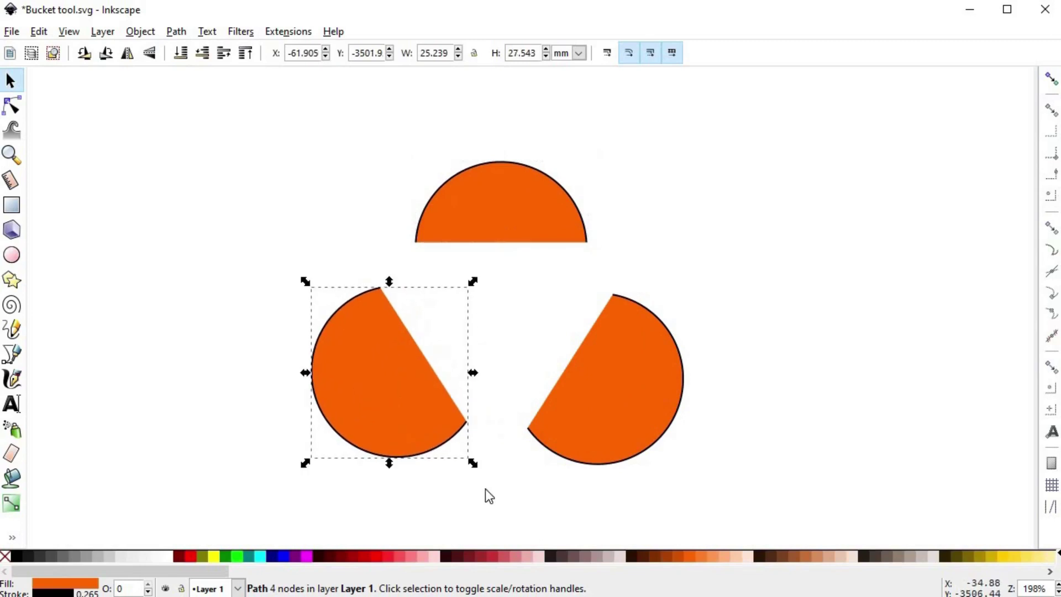
key(ctrl+z)
key(ctrl+z)
key(ctrl+z)
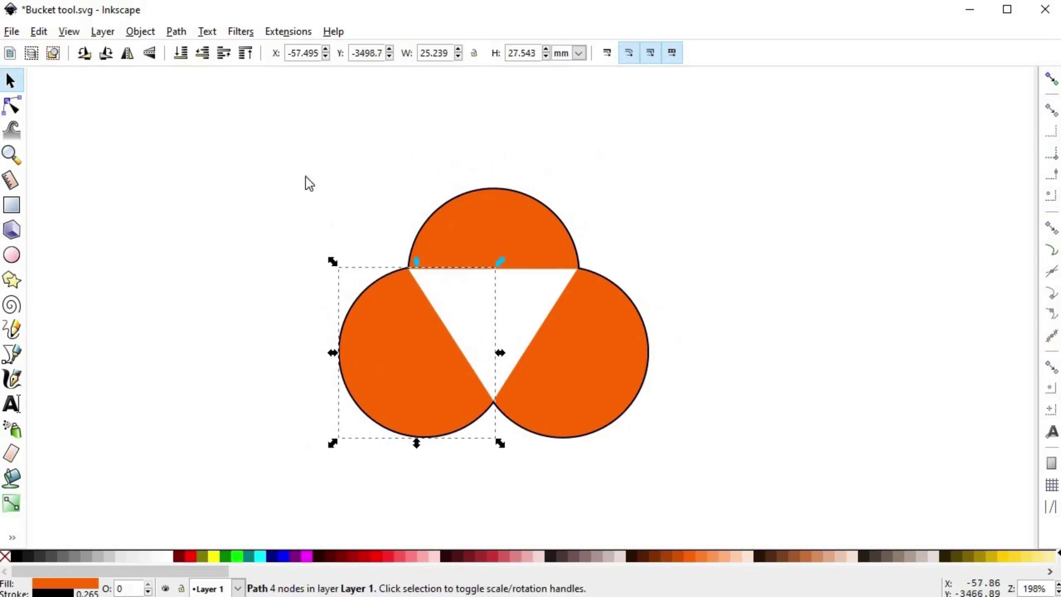
Fill all three arc shapes of the cloverleaf with black and deselect them
drag(303, 177, 714, 479)
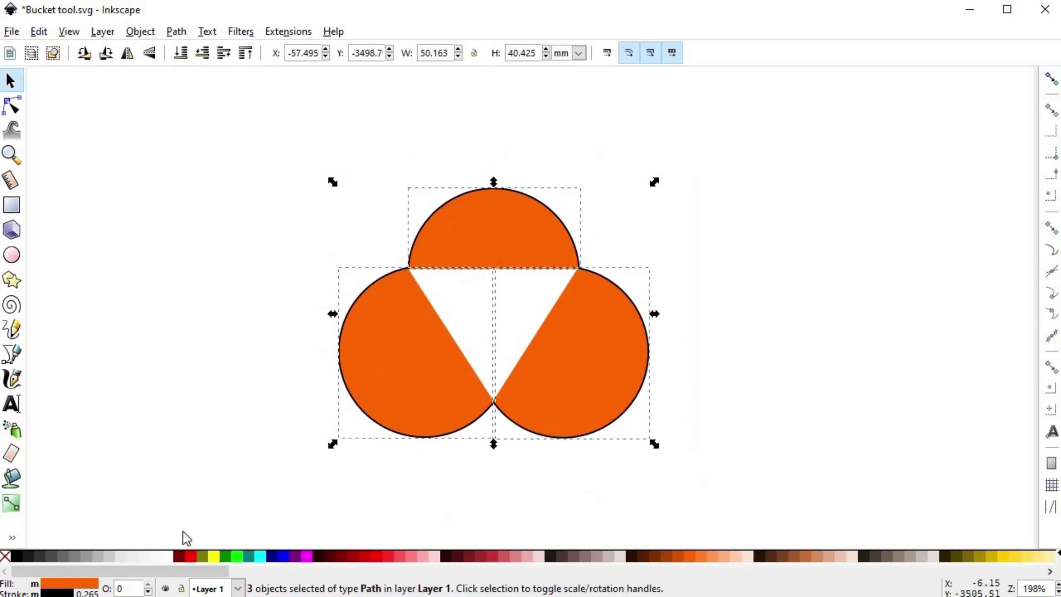
click(17, 555)
click(204, 316)
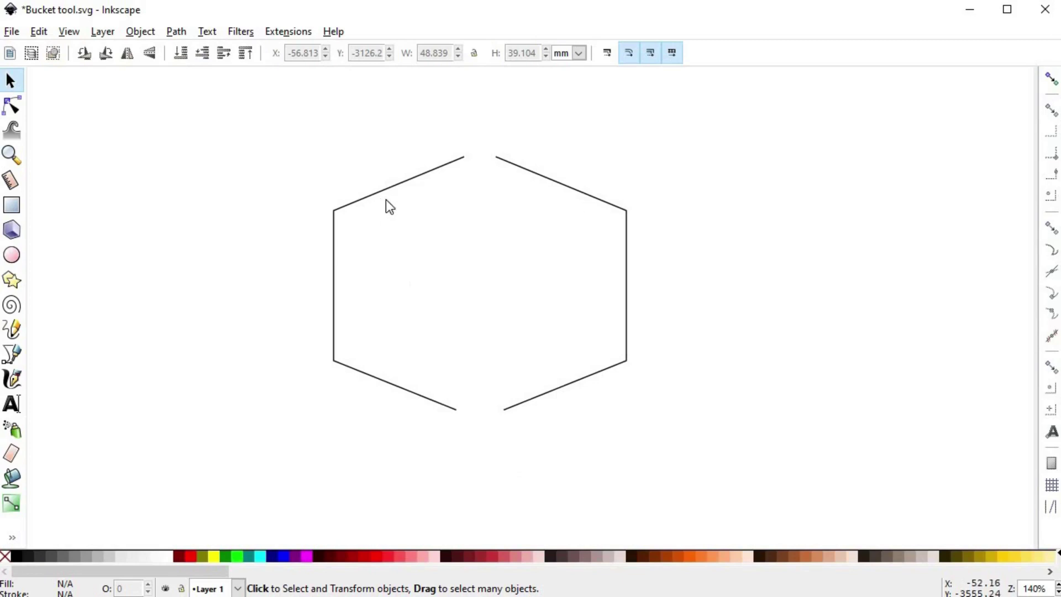
Move the left open half of the hexagon about 29 mm to the right so its ends cross the right half's ends
click(577, 190)
drag(220, 118, 820, 457)
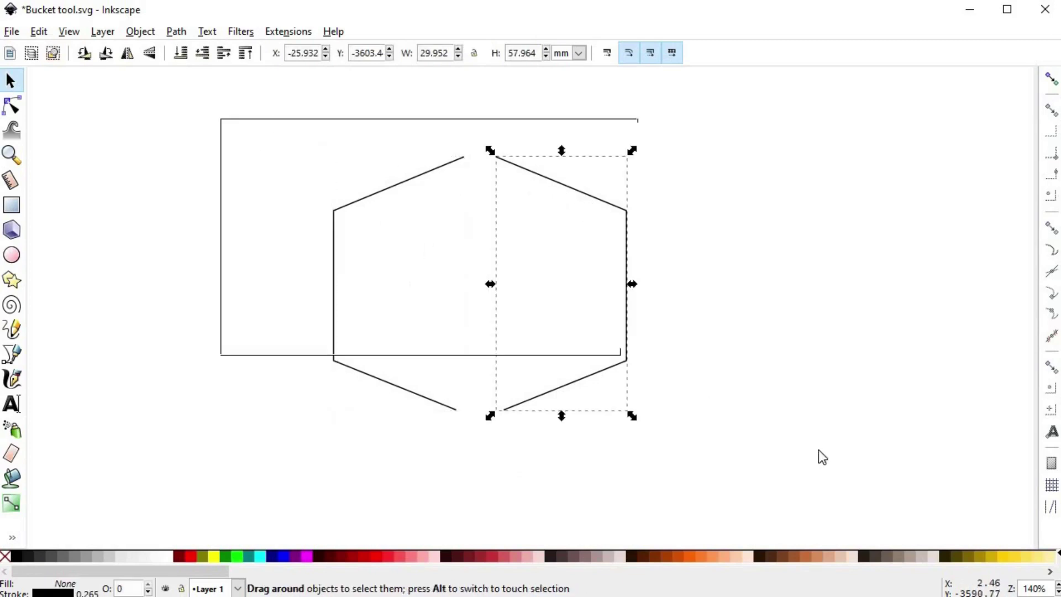
click(647, 275)
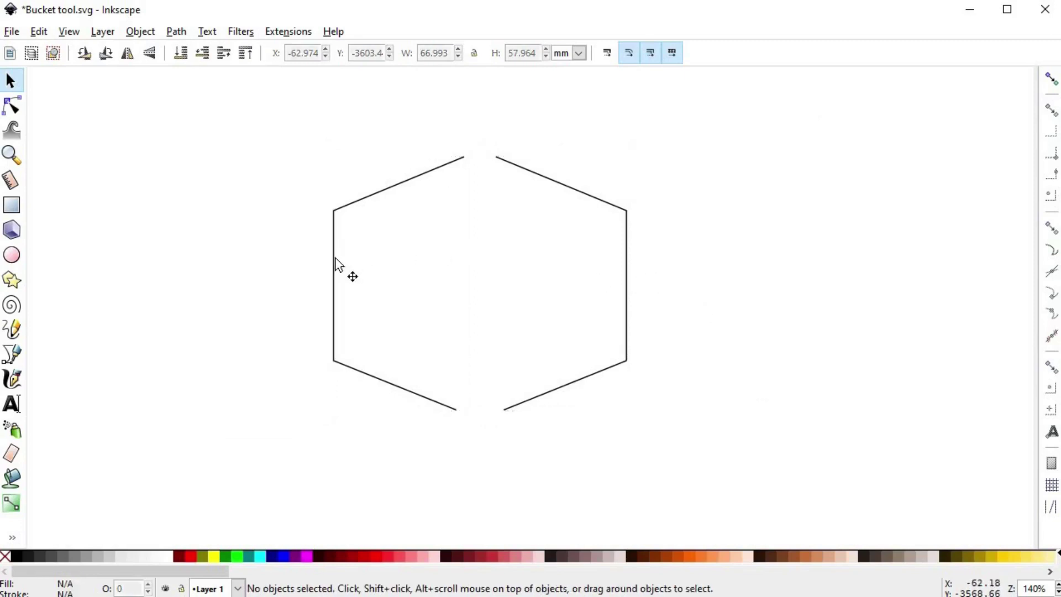
drag(336, 260, 472, 264)
click(406, 343)
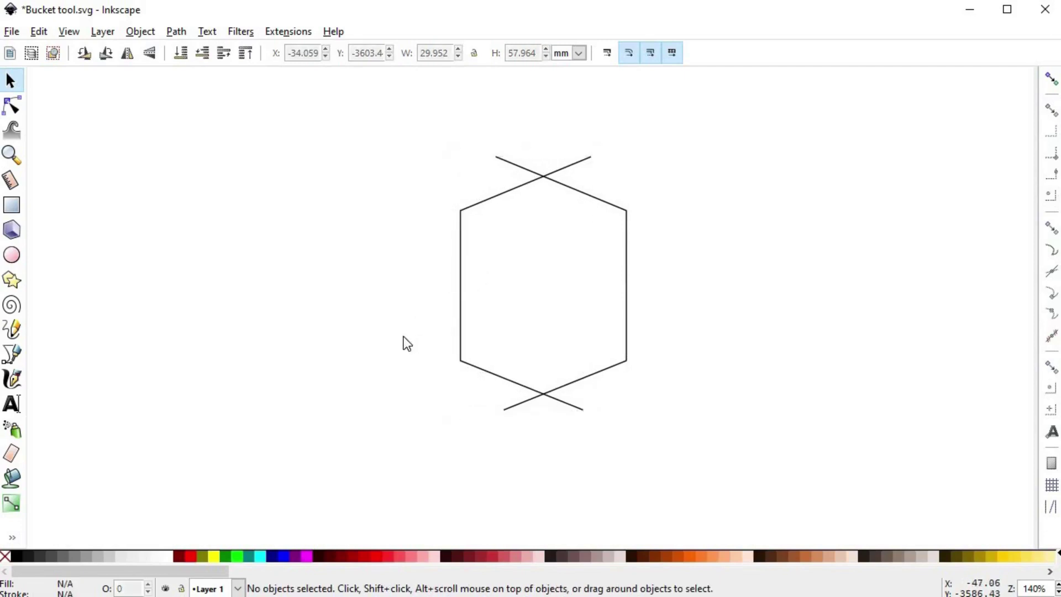
Bucket-fill the area enclosed by the two crossing paths with orange, and return to the Selector tool with nothing selected
click(11, 478)
scroll(549, 281, down, 1)
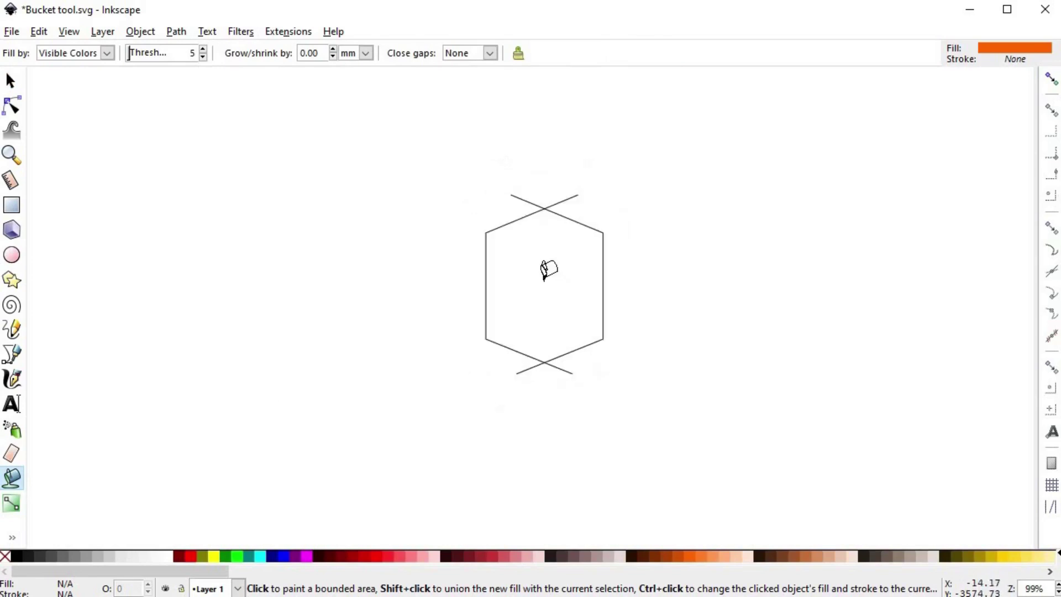
drag(537, 280, 474, 283)
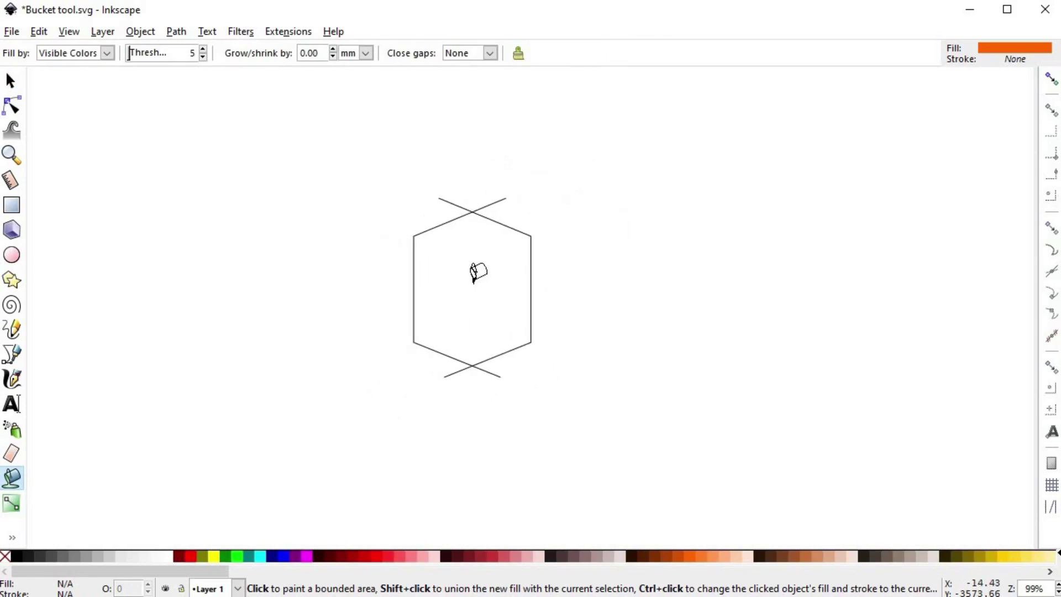
scroll(474, 283, down, 1)
click(473, 282)
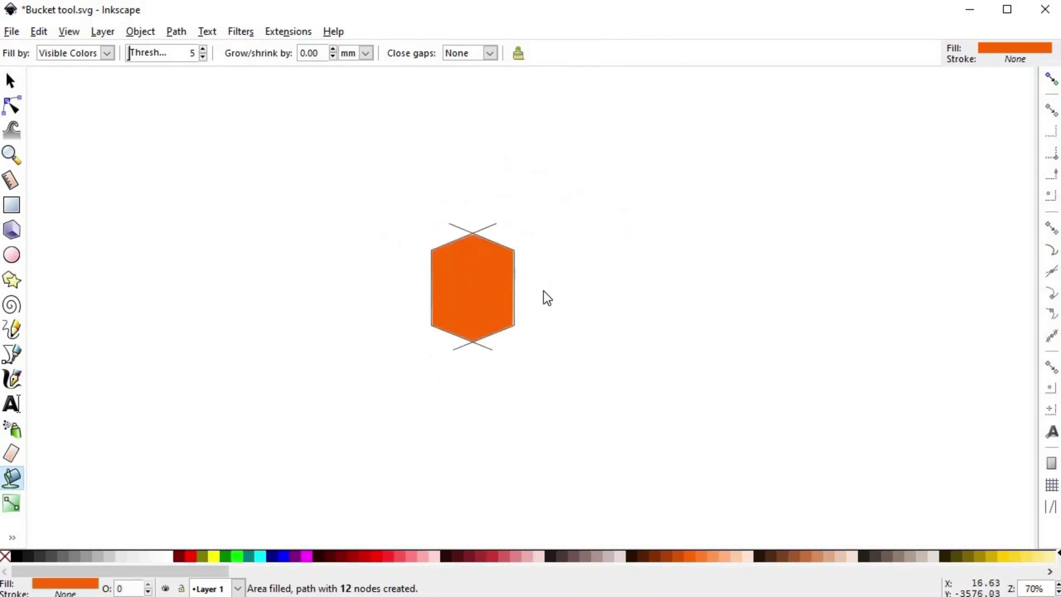
key(s)
key(Escape)
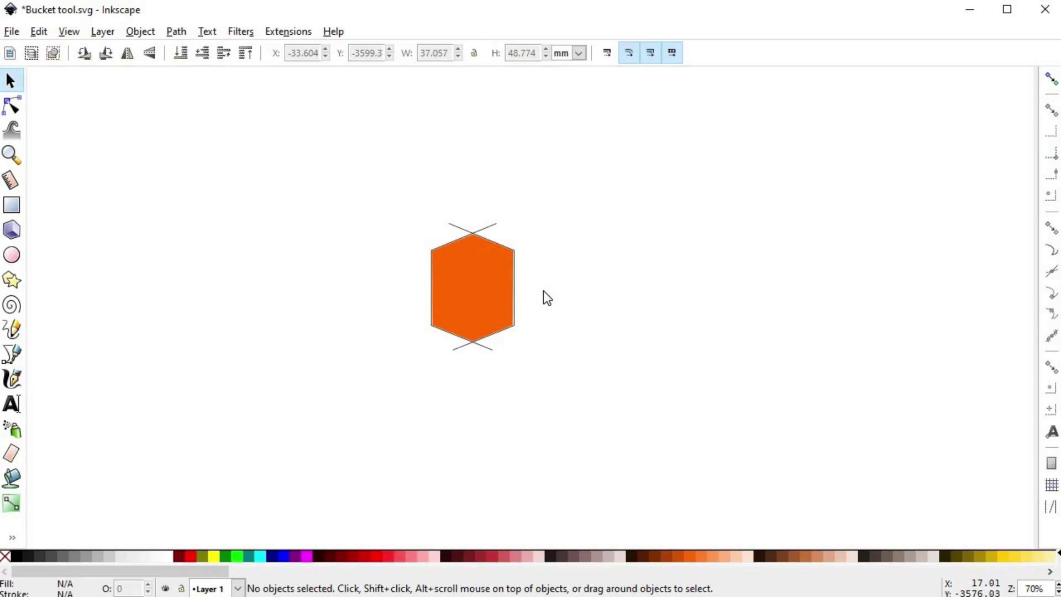
Examine how closely the orange fill meets the black outline at the corners and at both crossings
scroll(543, 291, up, 4)
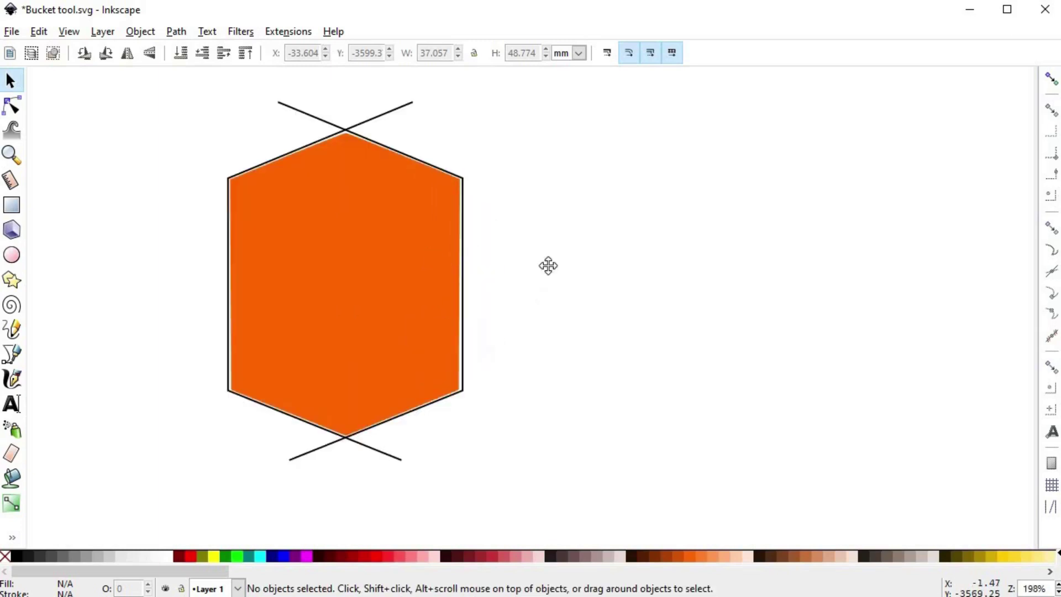
double_click(593, 290)
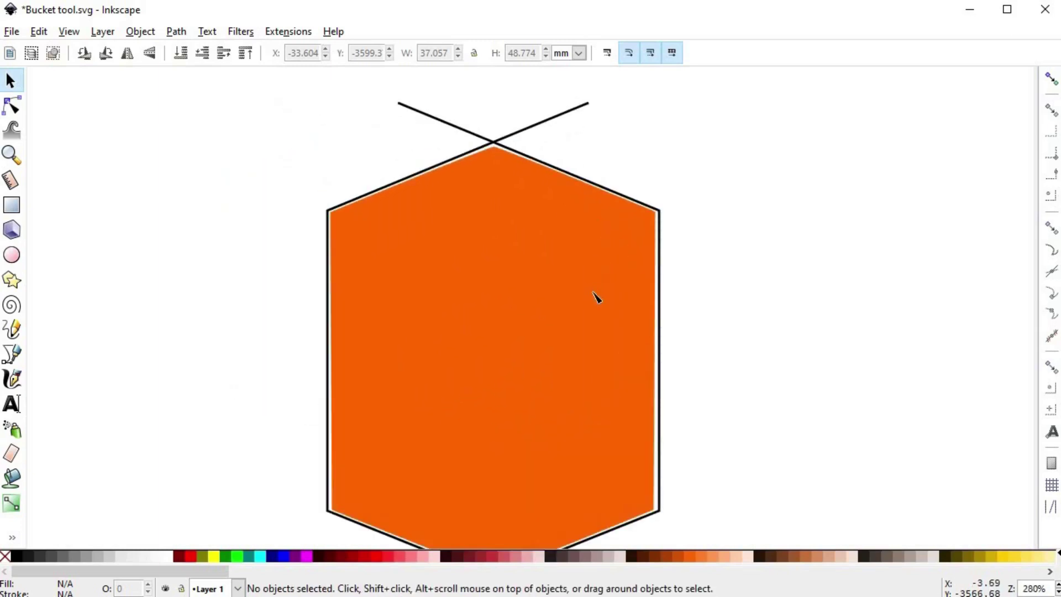
key(s)
scroll(604, 278, up, 2)
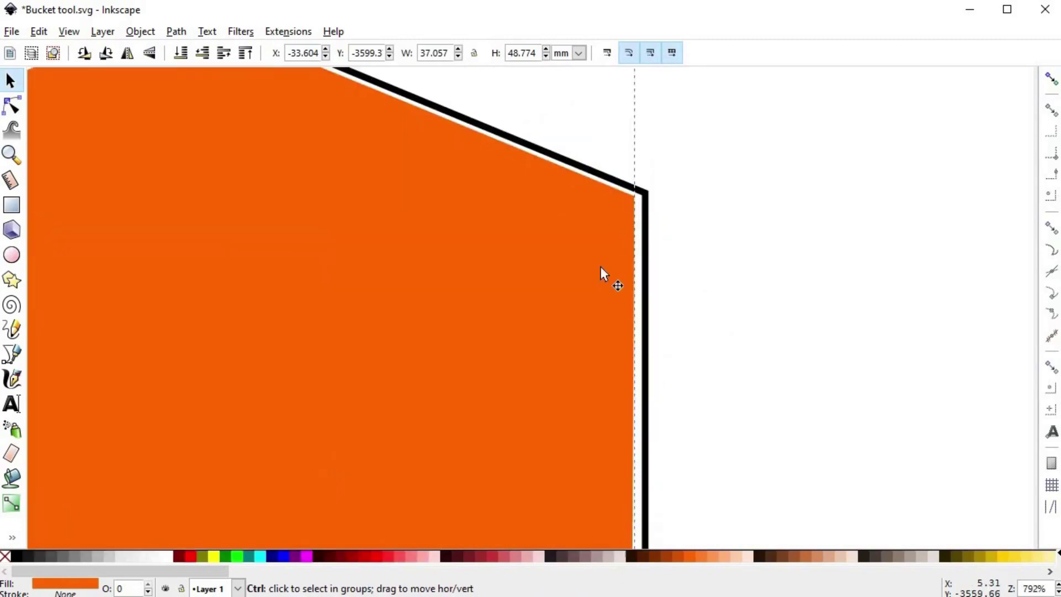
scroll(580, 287, down, 1)
drag(398, 251, 464, 290)
scroll(469, 201, up, 2)
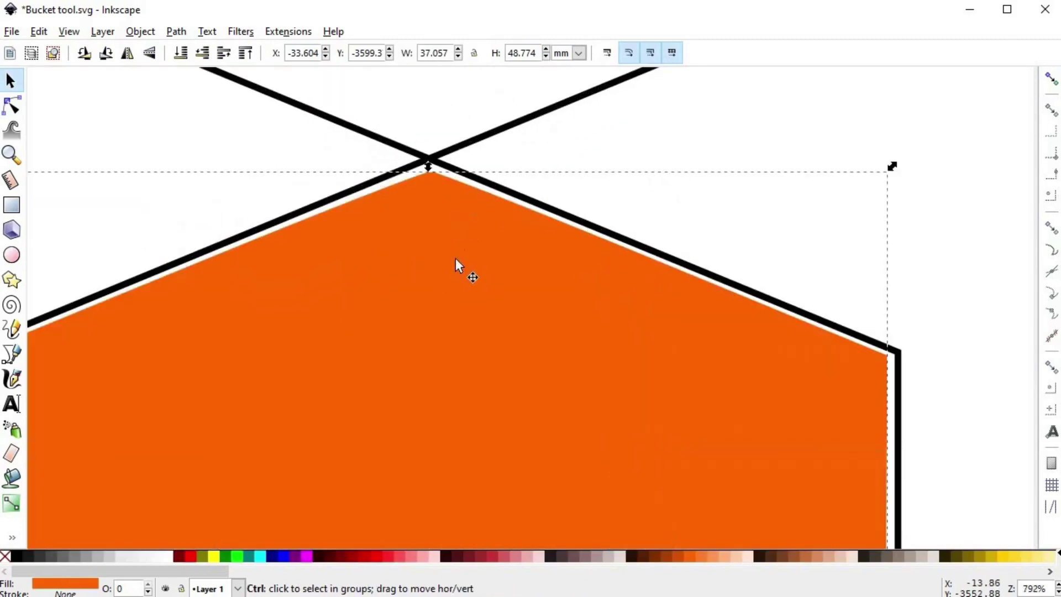
scroll(456, 257, down, 2)
drag(442, 420, 473, 351)
scroll(476, 398, down, 4)
scroll(523, 370, up, 2)
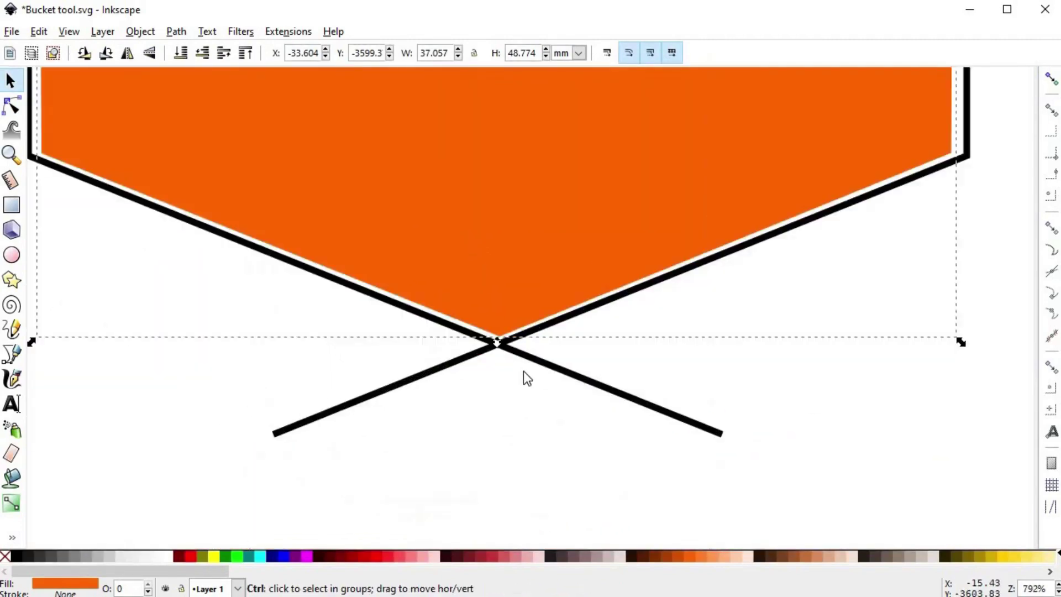
scroll(528, 367, down, 4)
drag(555, 304, 551, 329)
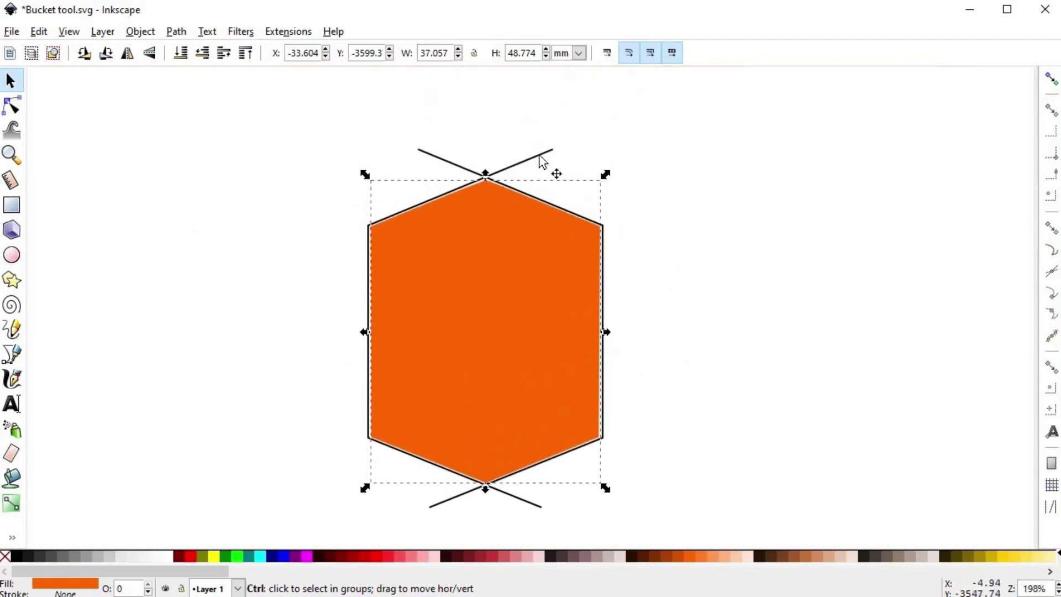
Pull both open outline halves away from the orange hexagon to inspect the fill, and undo both moves
drag(539, 156, 376, 156)
drag(458, 167, 771, 222)
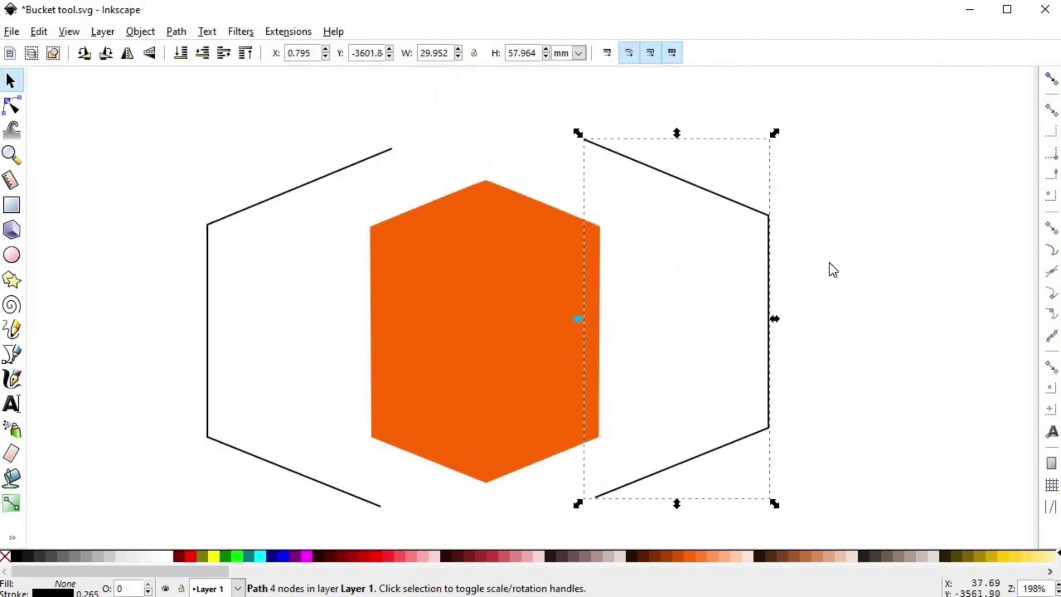
key(ctrl+z)
key(ctrl+z)
Delete the orange fill shape between the two crossing outlines
scroll(482, 161, up, 8)
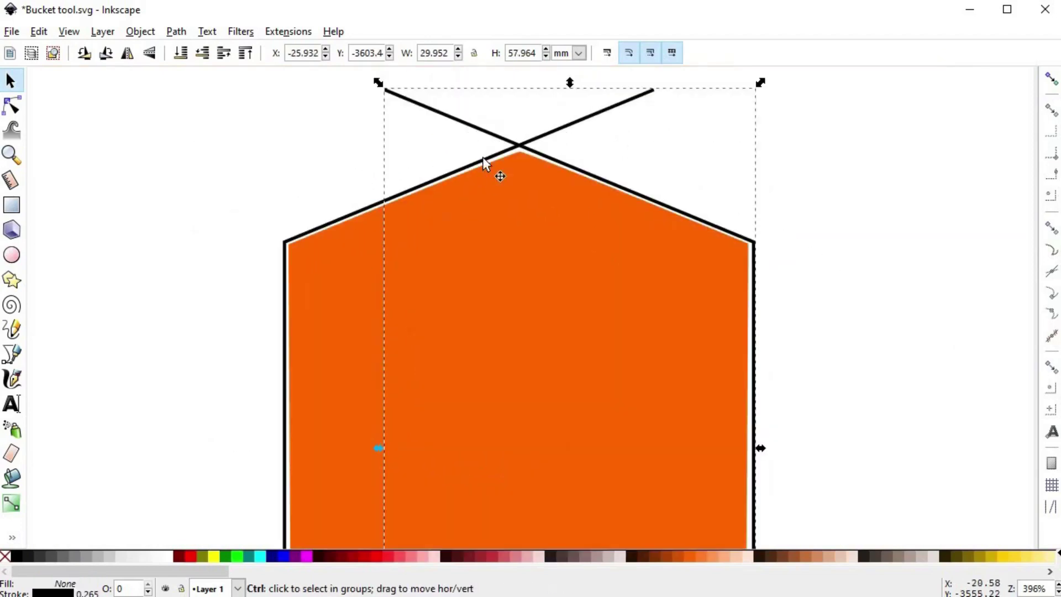
scroll(482, 181, down, 4)
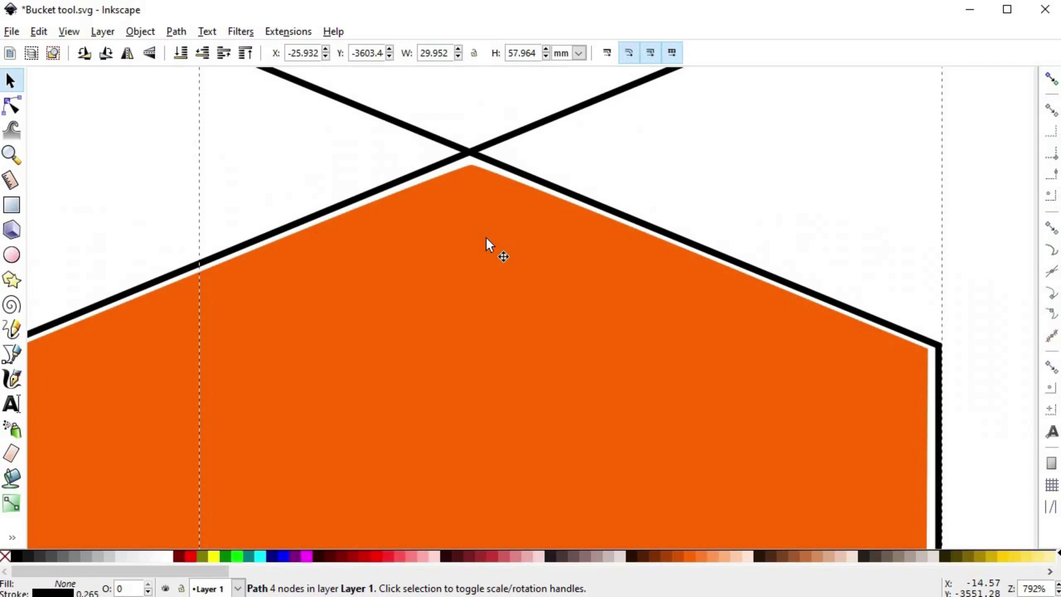
double_click(500, 257)
ctrl+scroll(498, 290, down, 3)
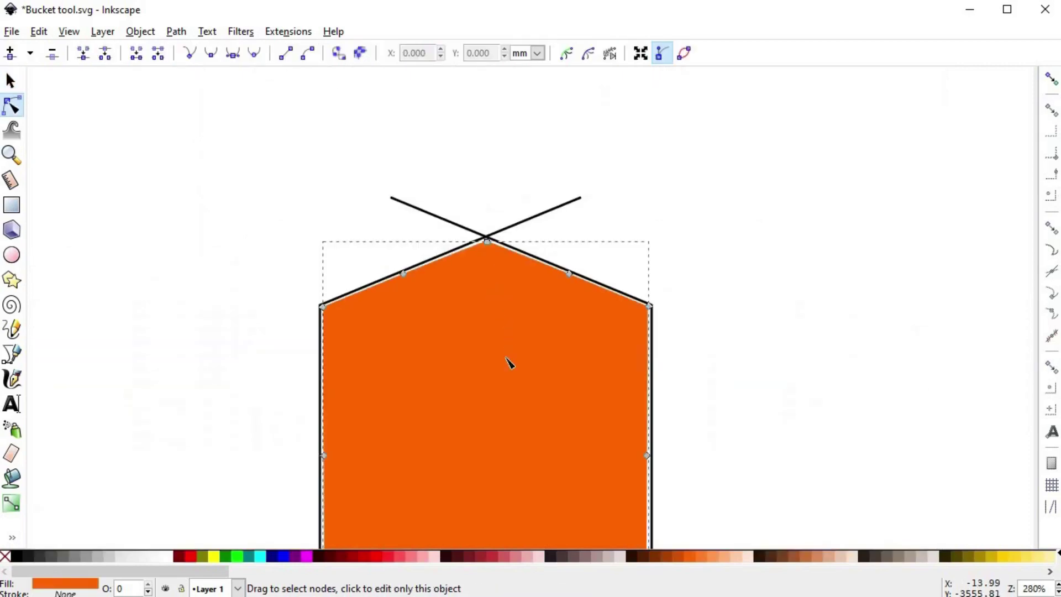
drag(513, 446, 497, 250)
key(s)
key(Delete)
drag(528, 178, 559, 230)
ctrl+scroll(561, 214, up, 1)
ctrl+scroll(562, 214, down, 1)
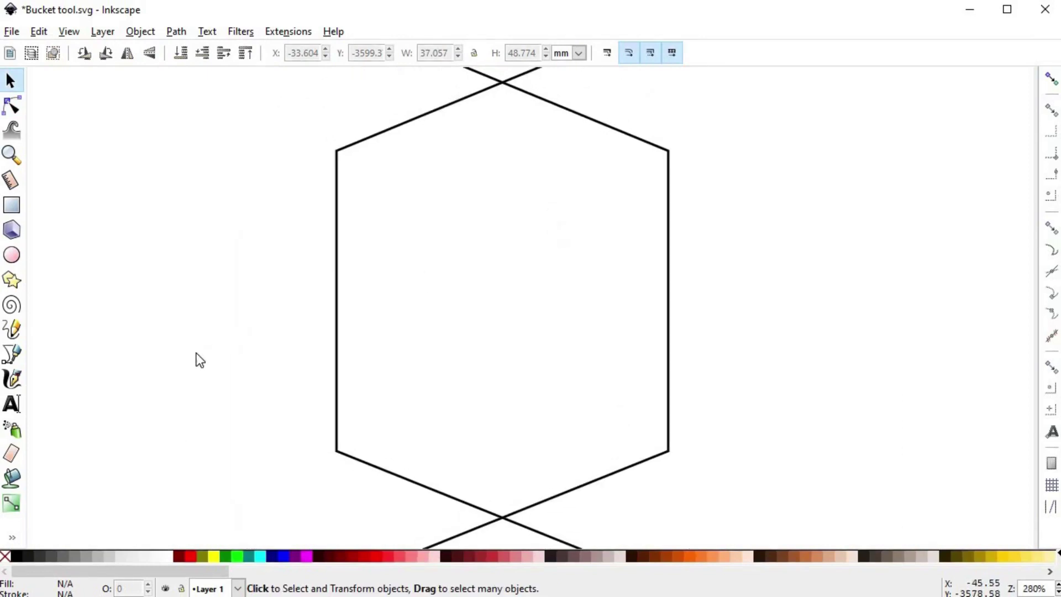
Bucket-fill the emptied area between the crossing outlines with orange again, then return to the Selector tool and deselect the fill
click(13, 477)
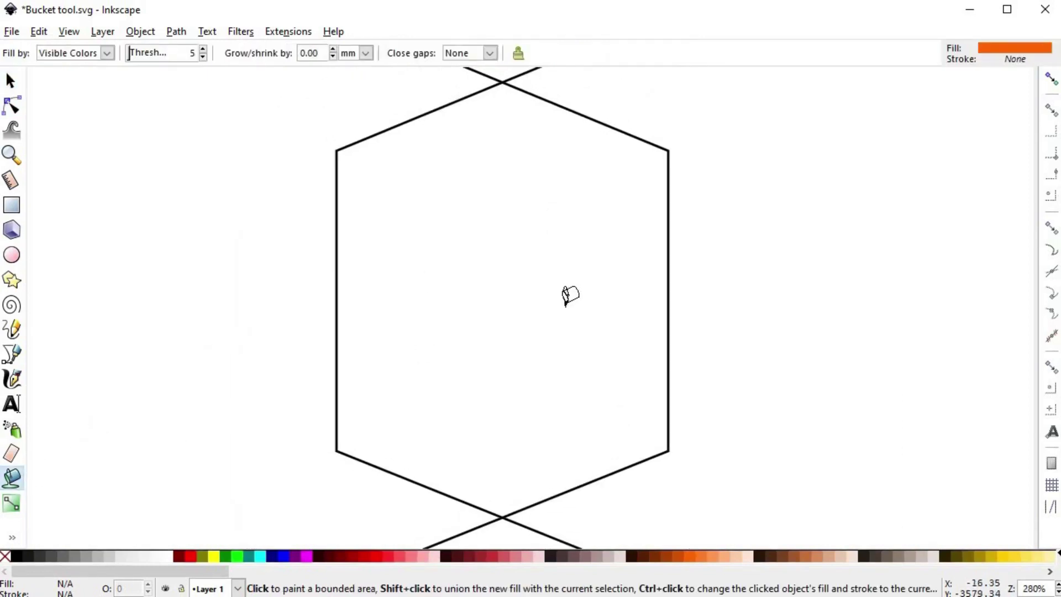
click(528, 298)
key(s)
ctrl+scroll(671, 238, down, 1)
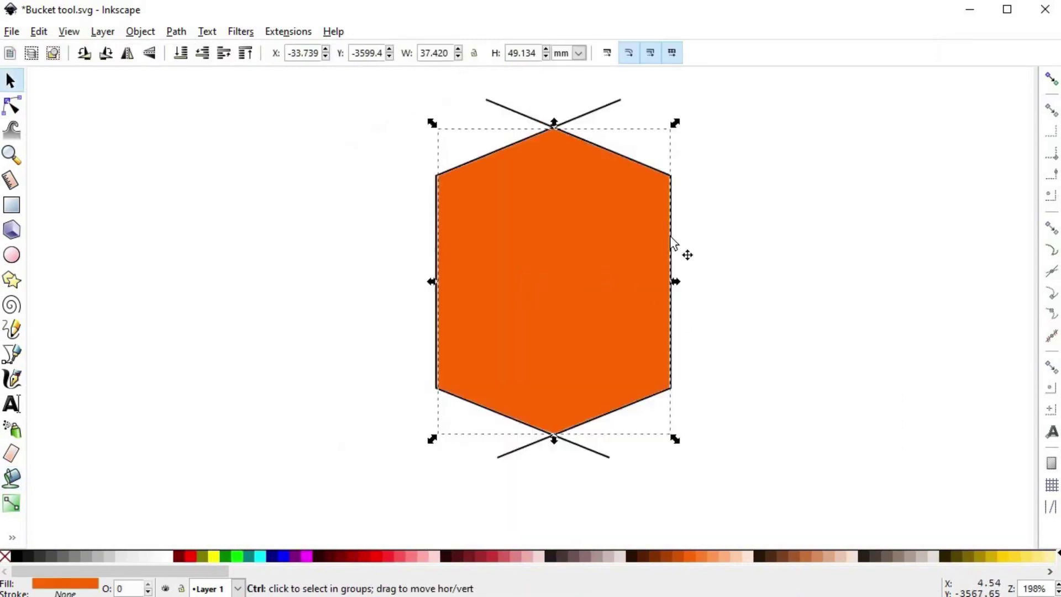
ctrl+scroll(672, 238, down, 1)
click(712, 234)
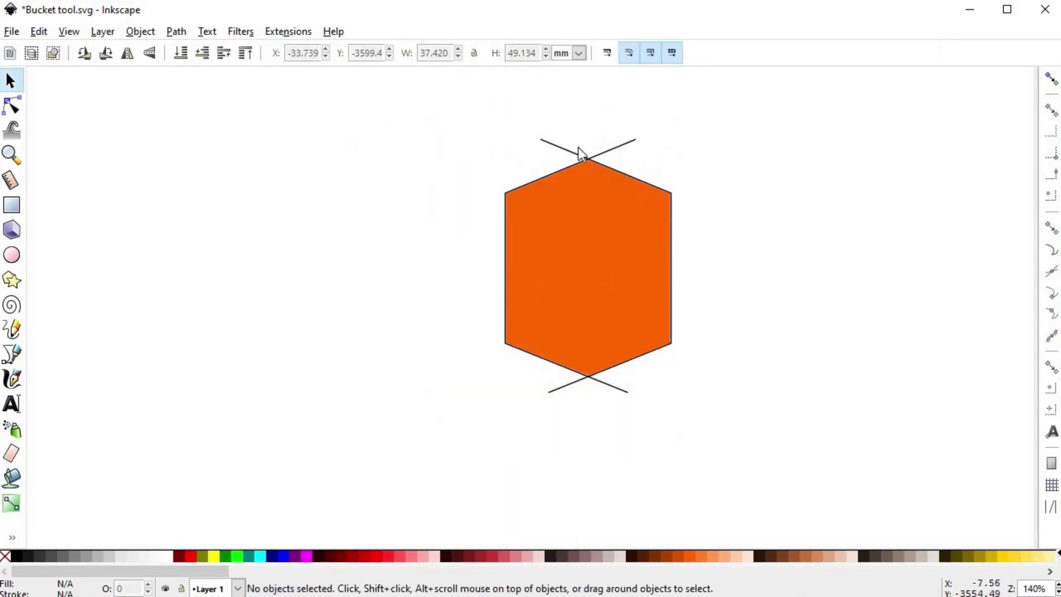
Examine the edge of the new orange fill against the outline at the upper crossing and the lower corner
ctrl+scroll(579, 149, up, 12)
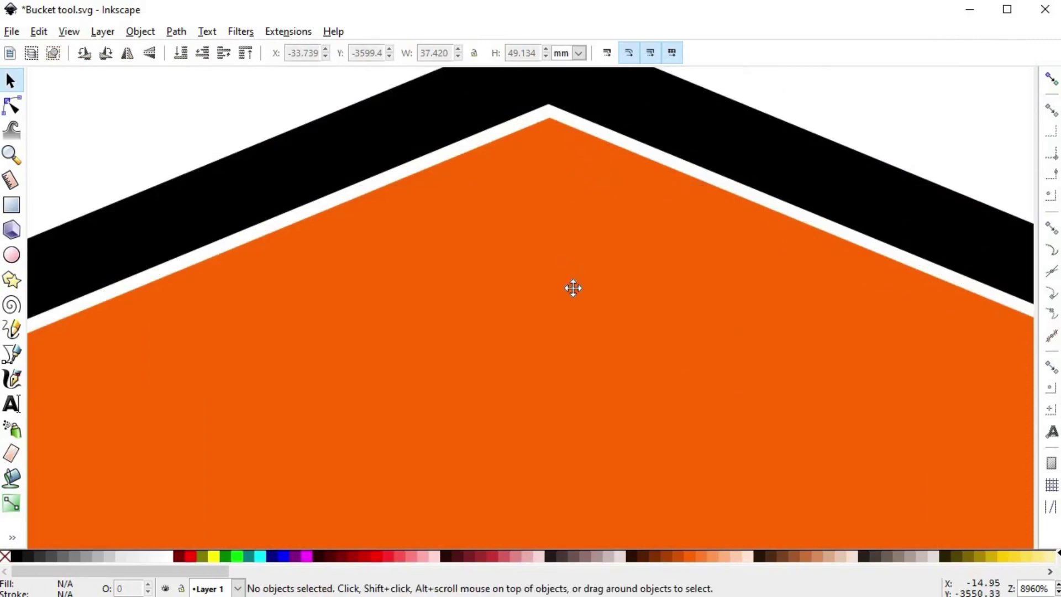
scroll(573, 288, up, 6)
ctrl+scroll(549, 289, up, 3)
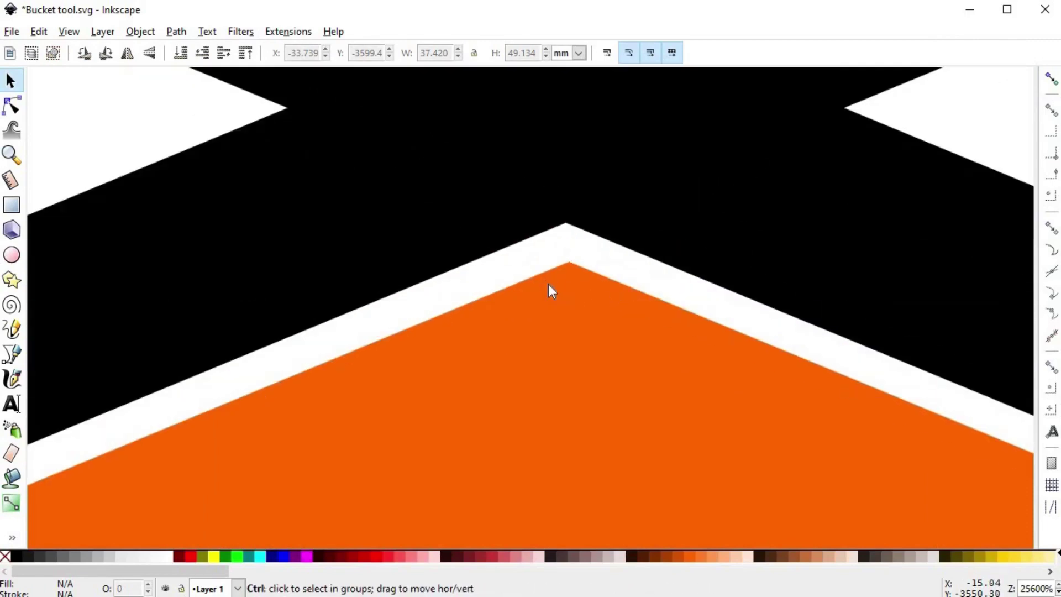
ctrl+scroll(549, 284, down, 16)
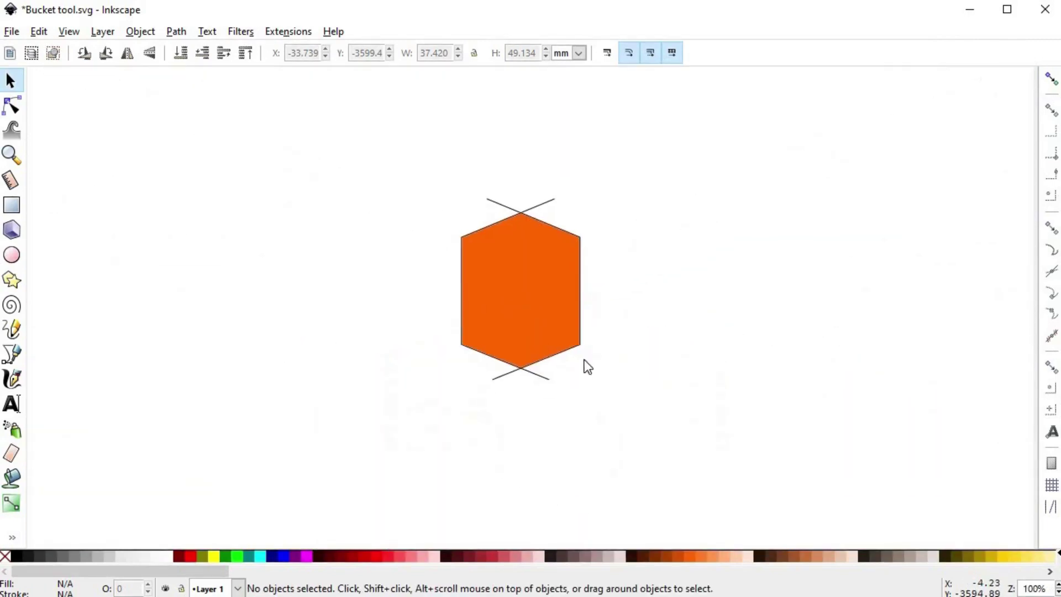
ctrl+scroll(588, 367, up, 8)
ctrl+scroll(546, 299, down, 6)
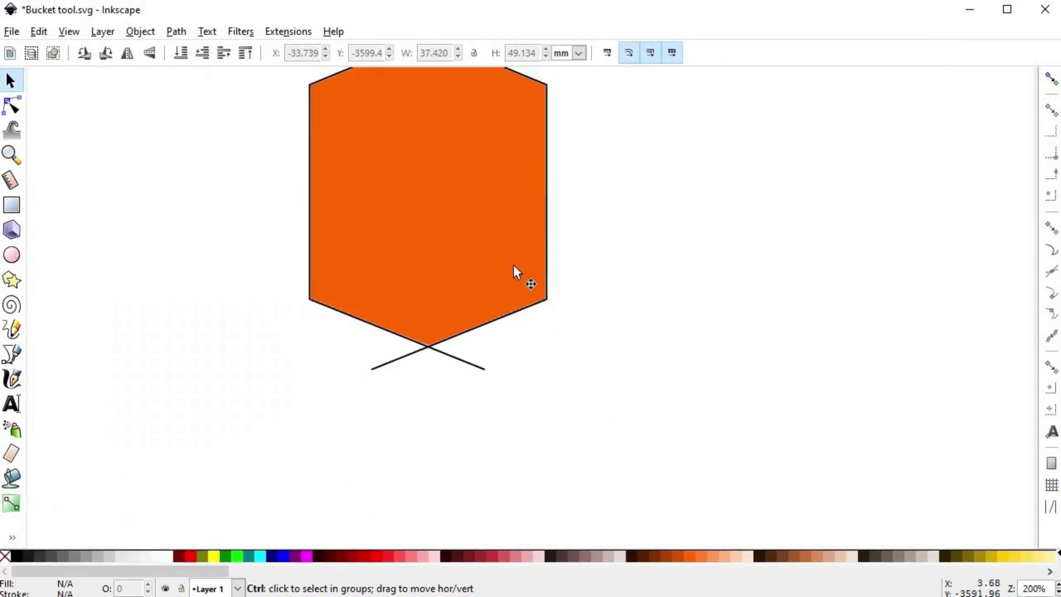
ctrl+scroll(514, 270, down, 2)
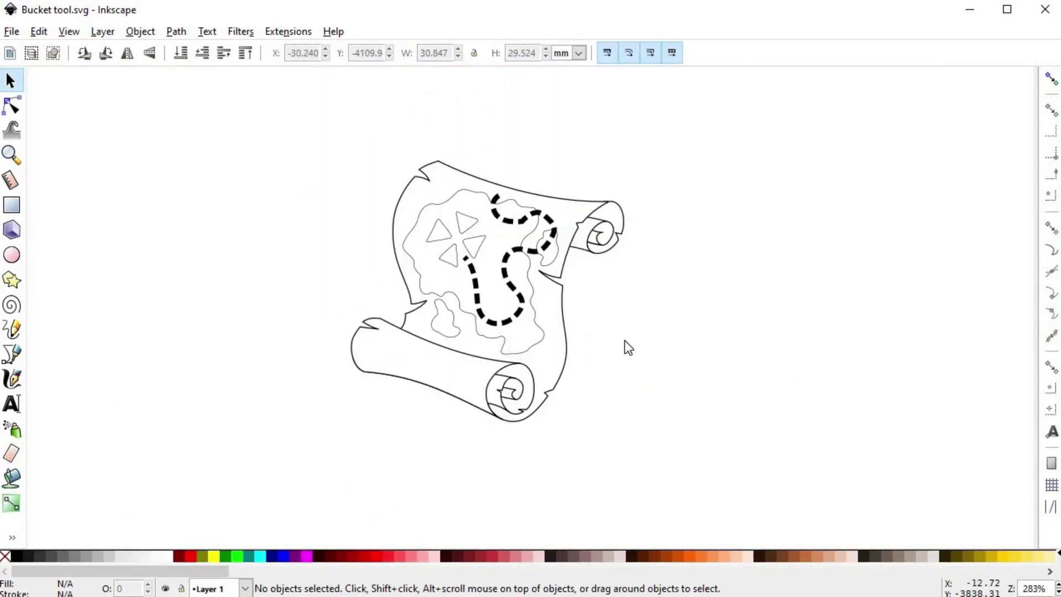
Bucket-fill the map scroll's lower roll and the separate sections of its spiral end with gray
click(12, 478)
ctrl+scroll(456, 359, up, 3)
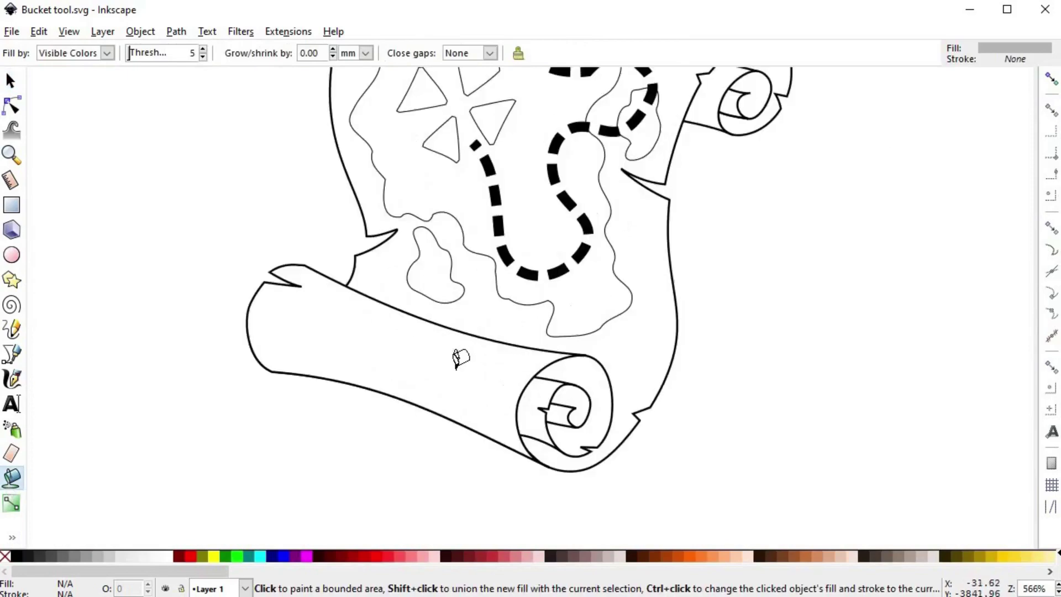
ctrl+scroll(457, 446, down, 2)
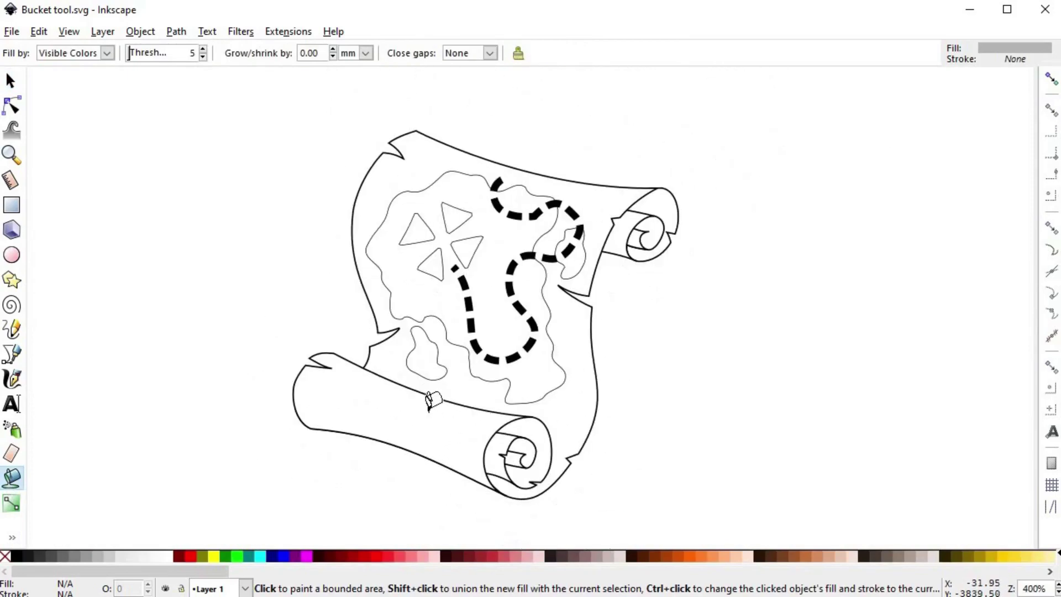
click(427, 421)
click(526, 423)
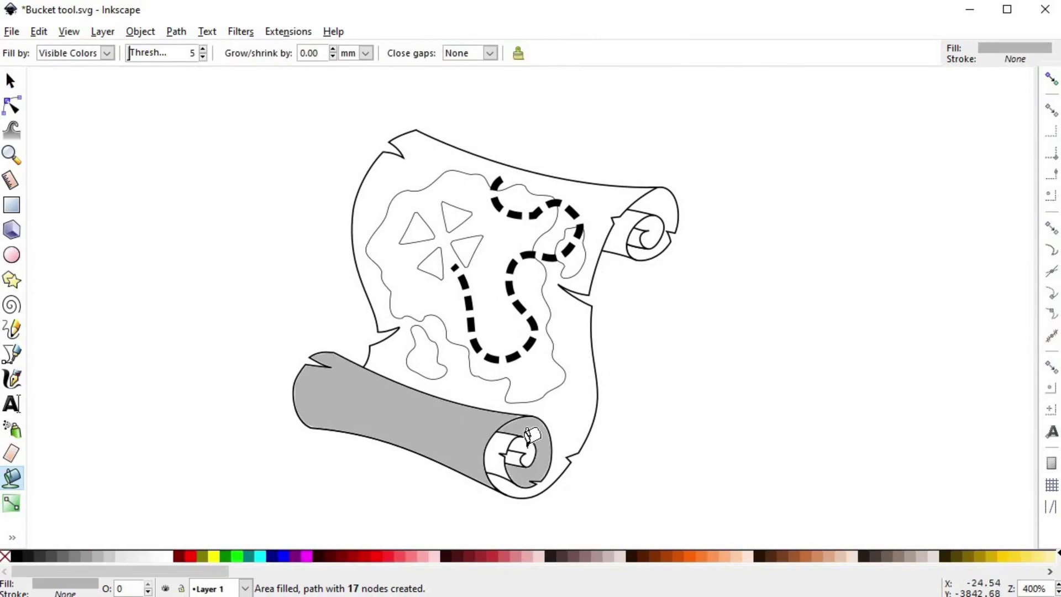
click(517, 442)
click(493, 468)
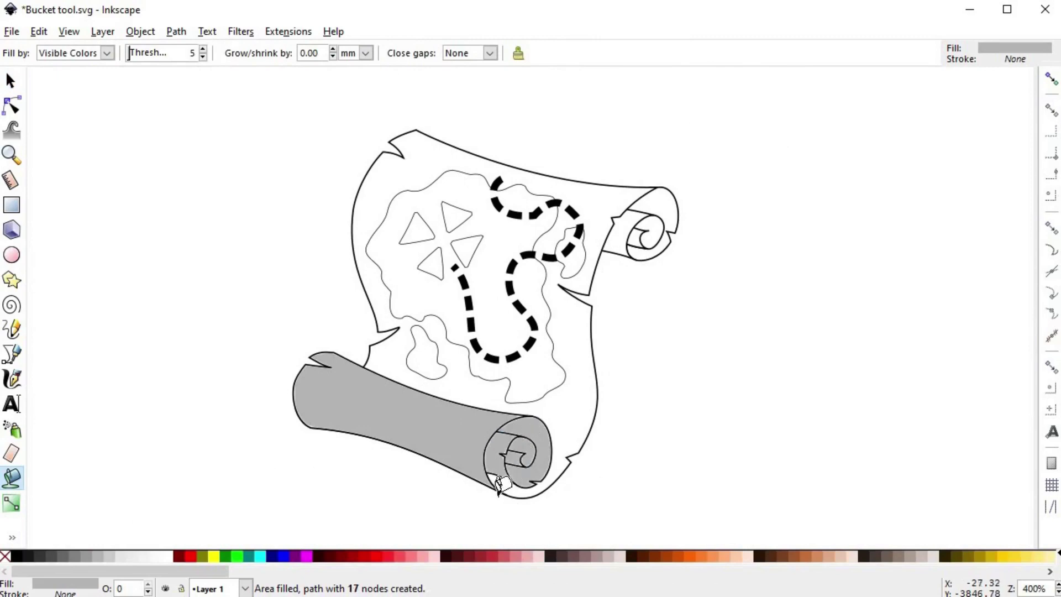
click(506, 489)
Bucket-fill the sections of the scroll's upper roll and the remaining areas of the map with gray
click(659, 208)
click(651, 240)
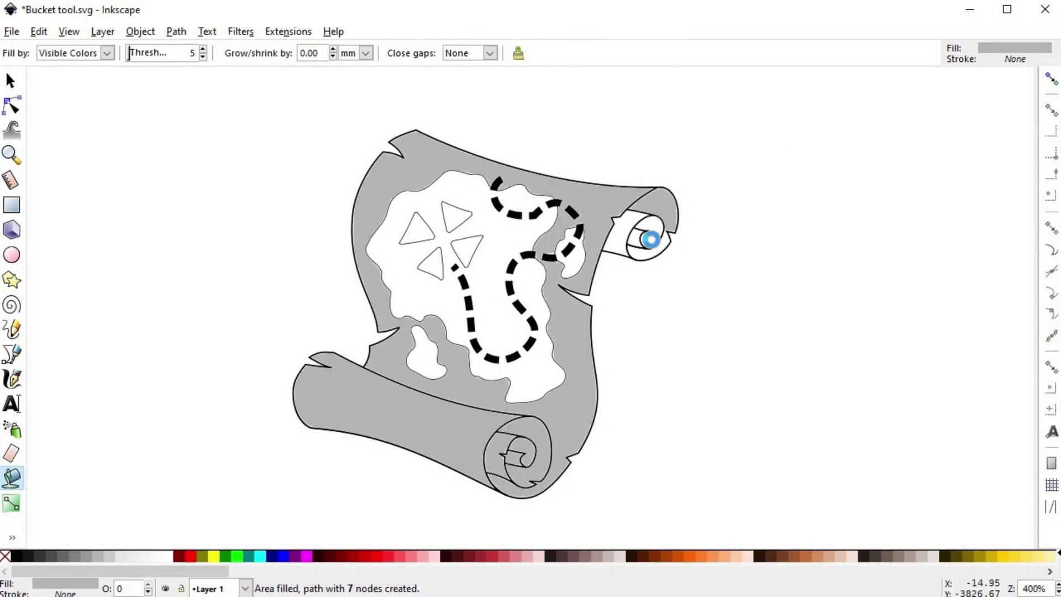
click(635, 237)
click(643, 247)
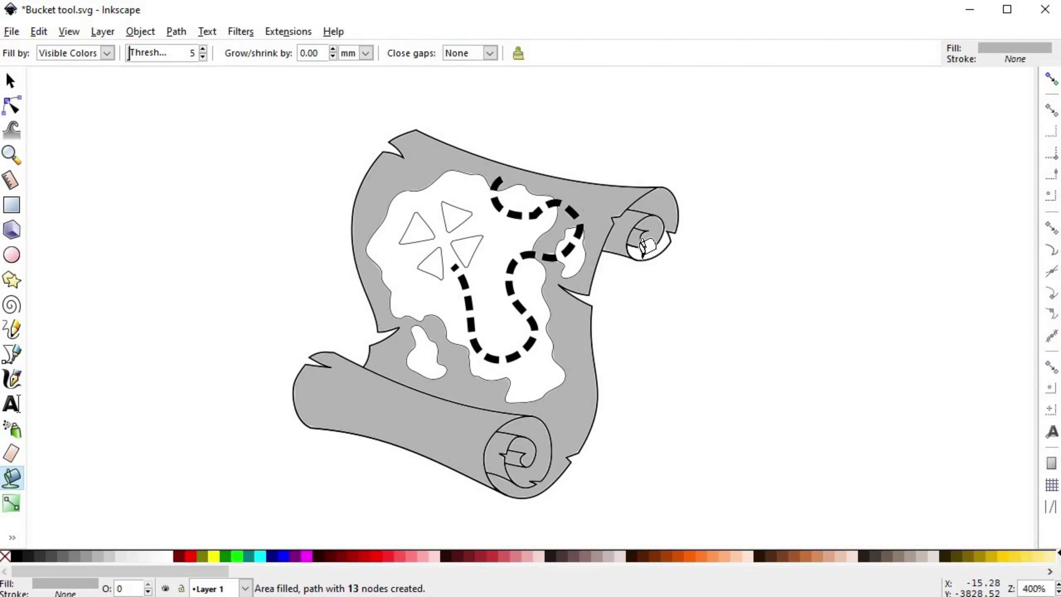
click(616, 260)
click(570, 252)
click(574, 249)
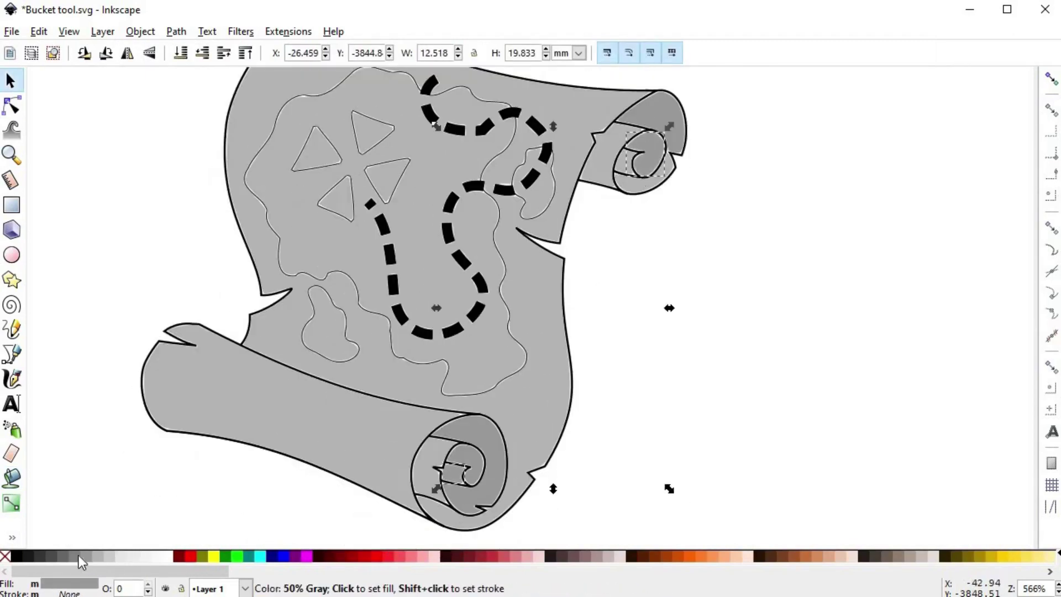
Shade the scroll in several grays, lighter for the land areas and darker for the lower roll, curls and triangles
key(d)
click(423, 315)
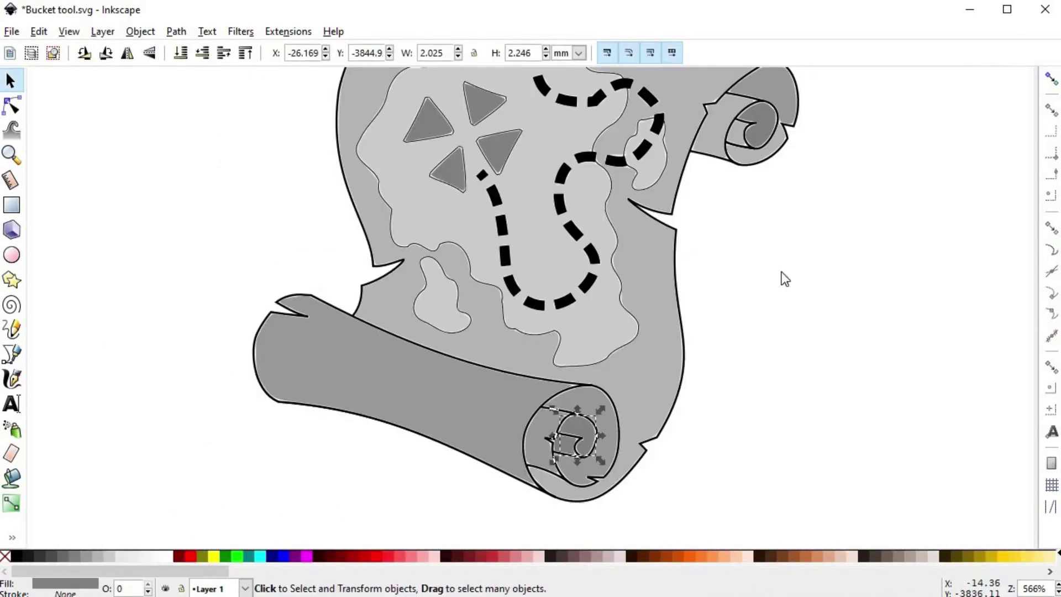
key(d)
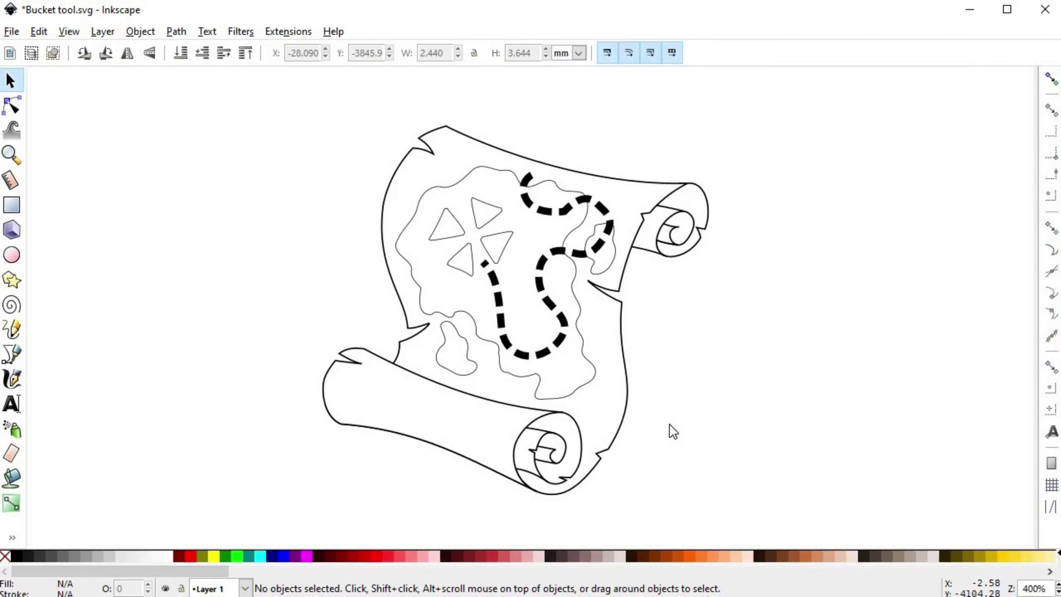
Try to bucket-fill the lower roll of the unfilled scroll, whose outline is open at the torn upper edge
scroll(670, 425, up, 6)
scroll(578, 456, up, 2)
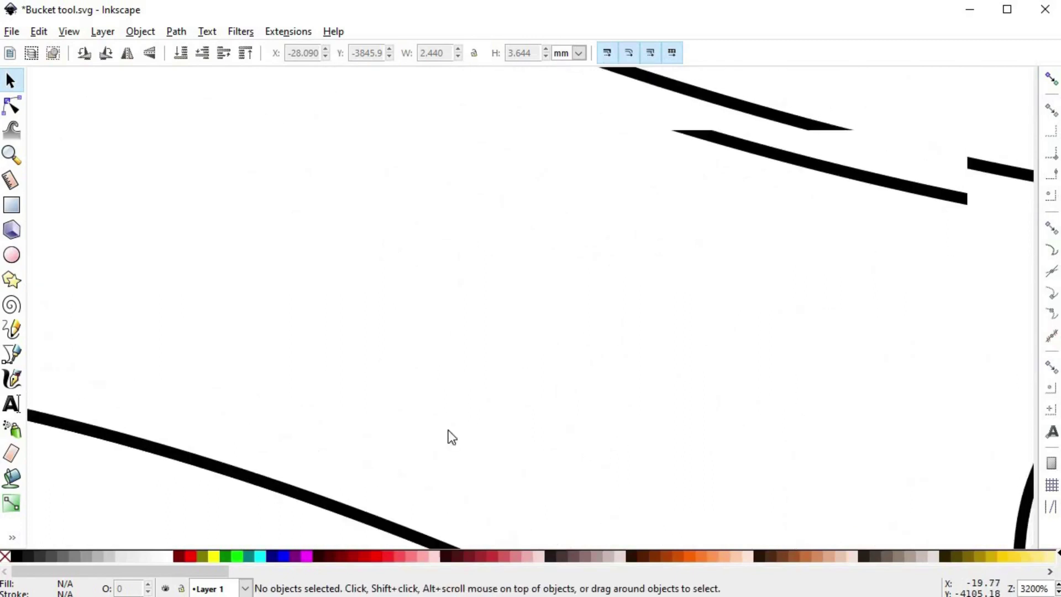
key(u)
click(494, 330)
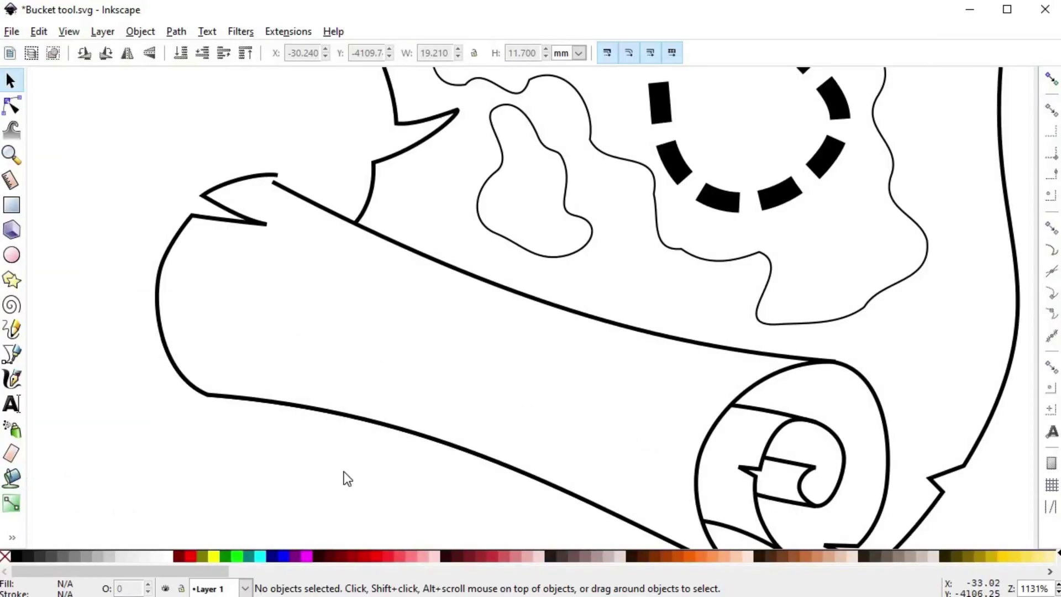
click(12, 477)
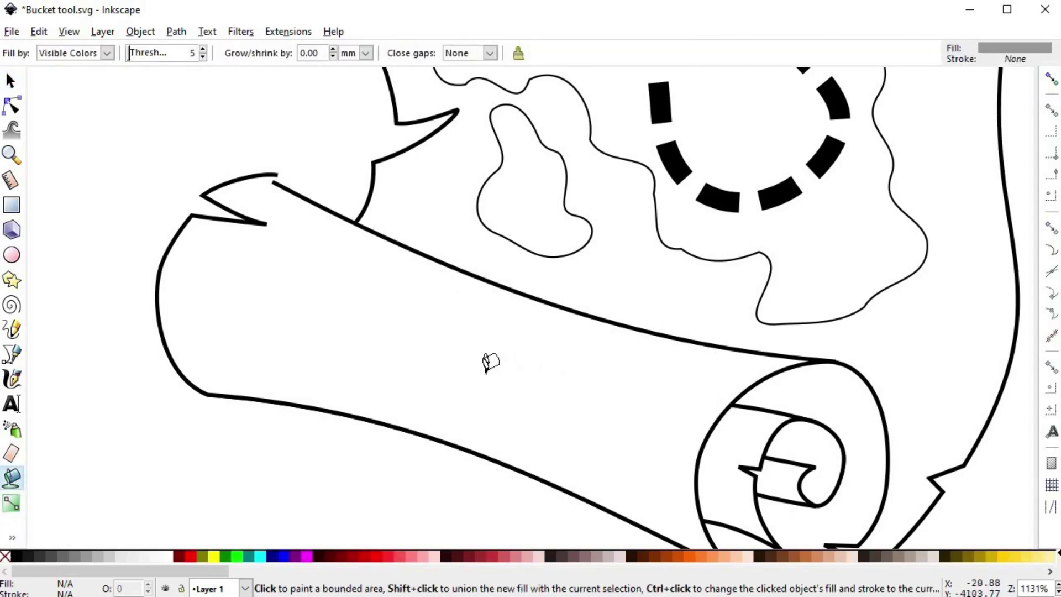
click(481, 360)
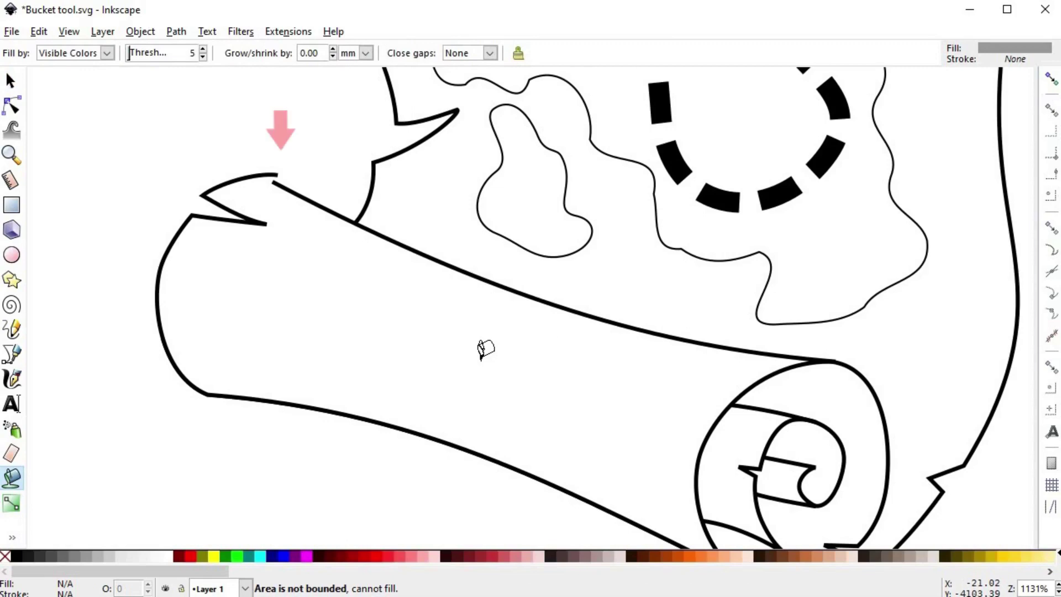
Close the gap in the lower roll's outline by moving its loose end node onto the opposite end node
key(n)
click(276, 176)
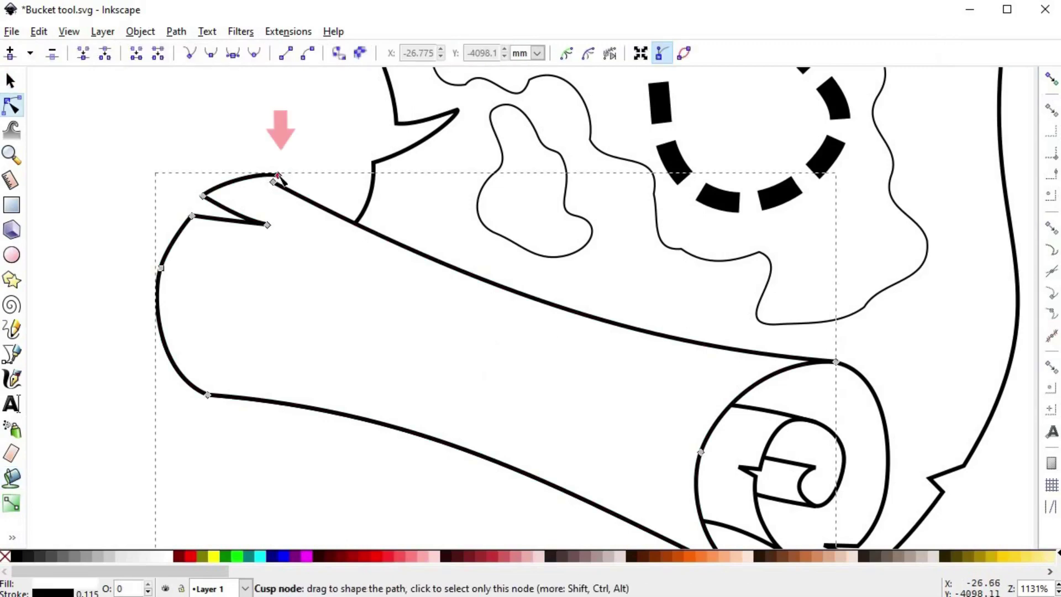
drag(278, 175, 274, 182)
Try to bucket-fill the closed lower roll, and undo the fill
click(12, 478)
click(354, 354)
key(ctrl+z)
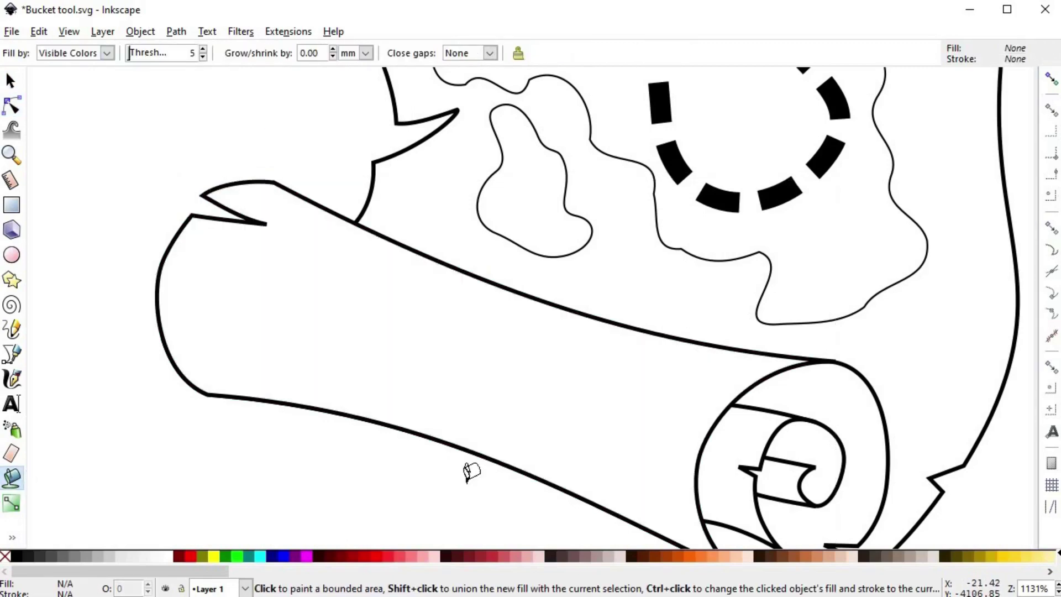
ctrl+scroll(426, 473, down, 2)
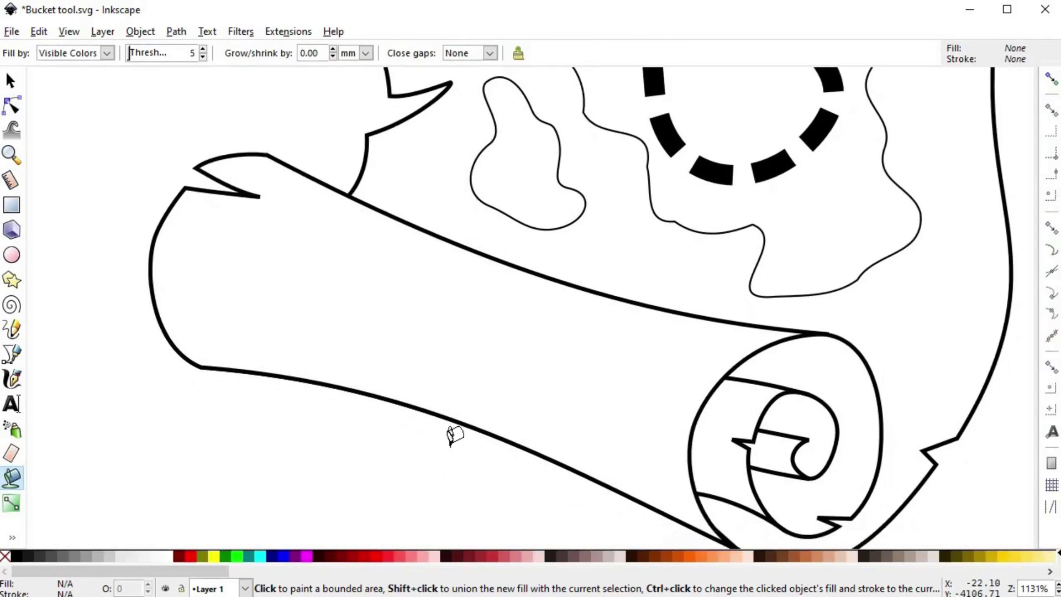
Bucket-fill the scroll's main sheet and give the filled shape a visible fill color
drag(493, 438, 505, 452)
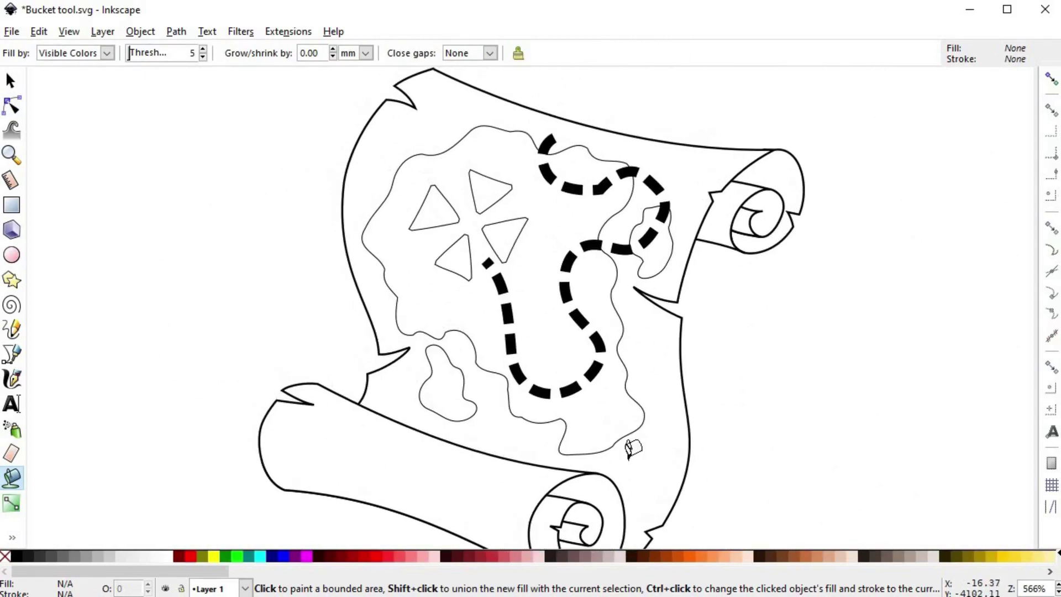
click(670, 401)
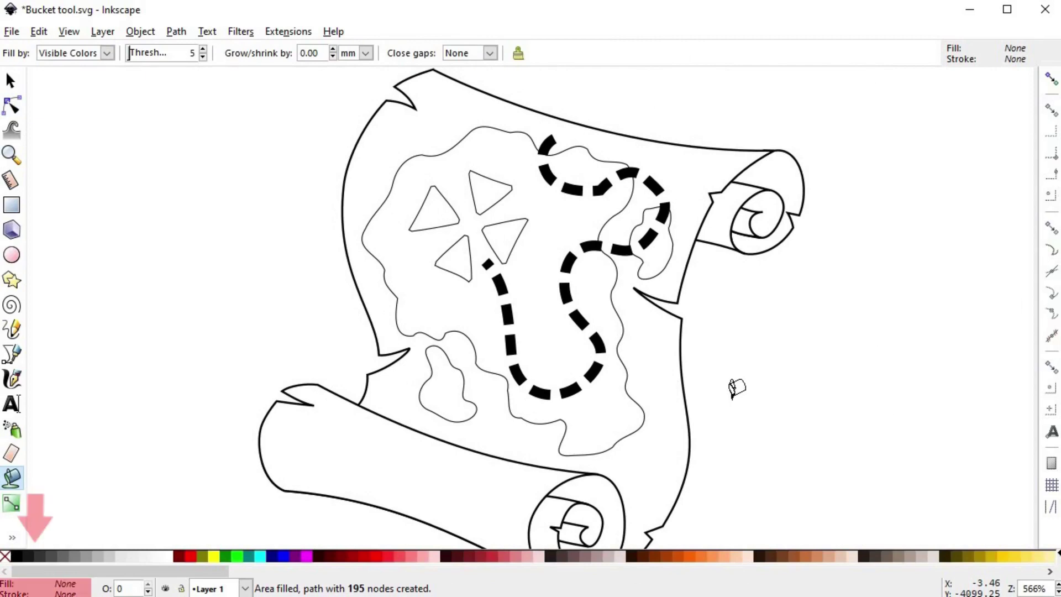
key(s)
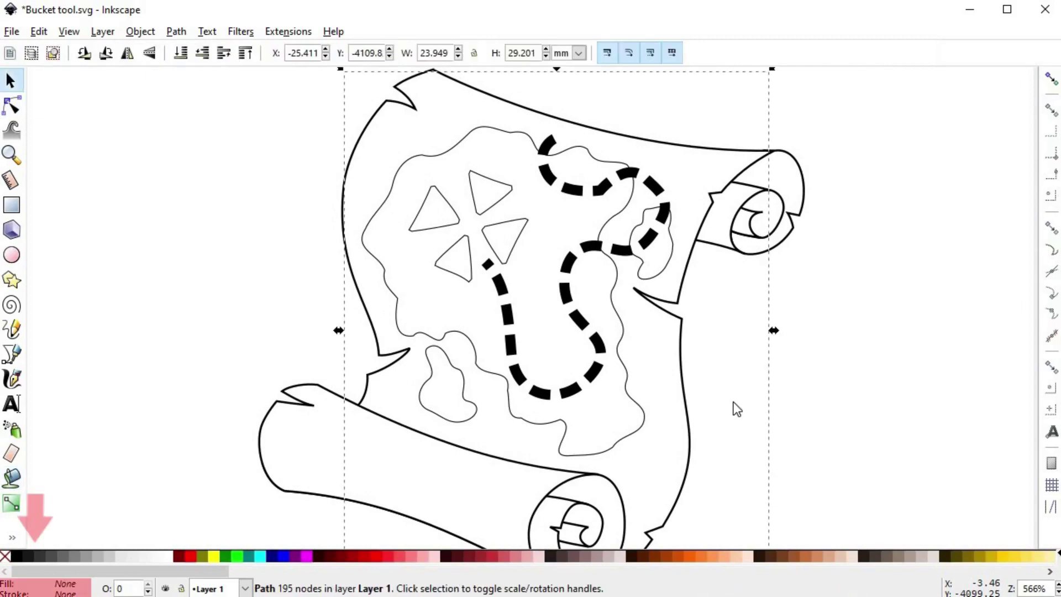
click(694, 558)
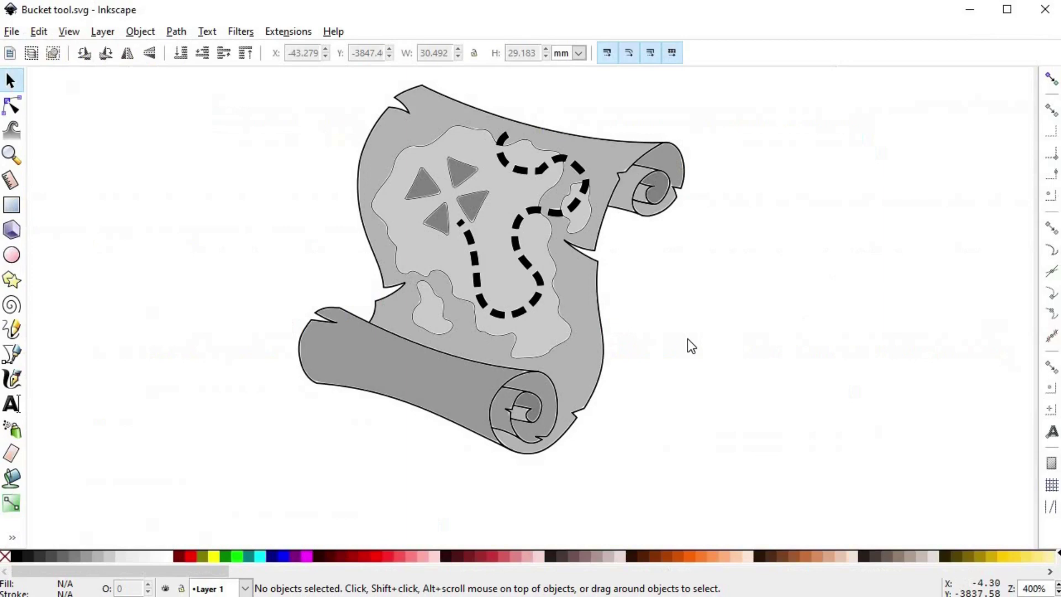
Turn the gray fill of the scroll's lower roll into a dynamic offset object
key(space)
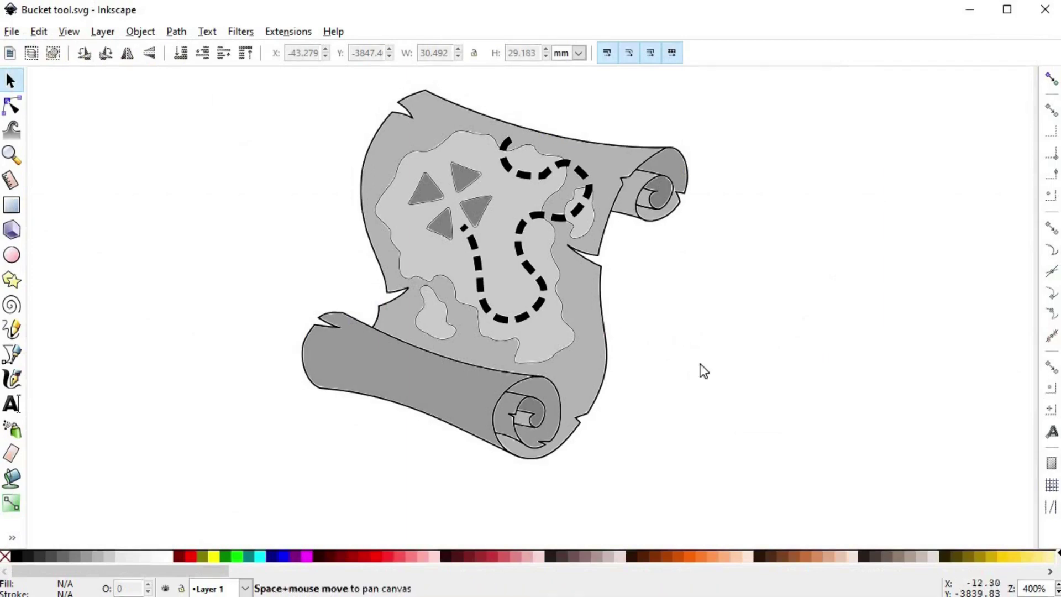
click(360, 339)
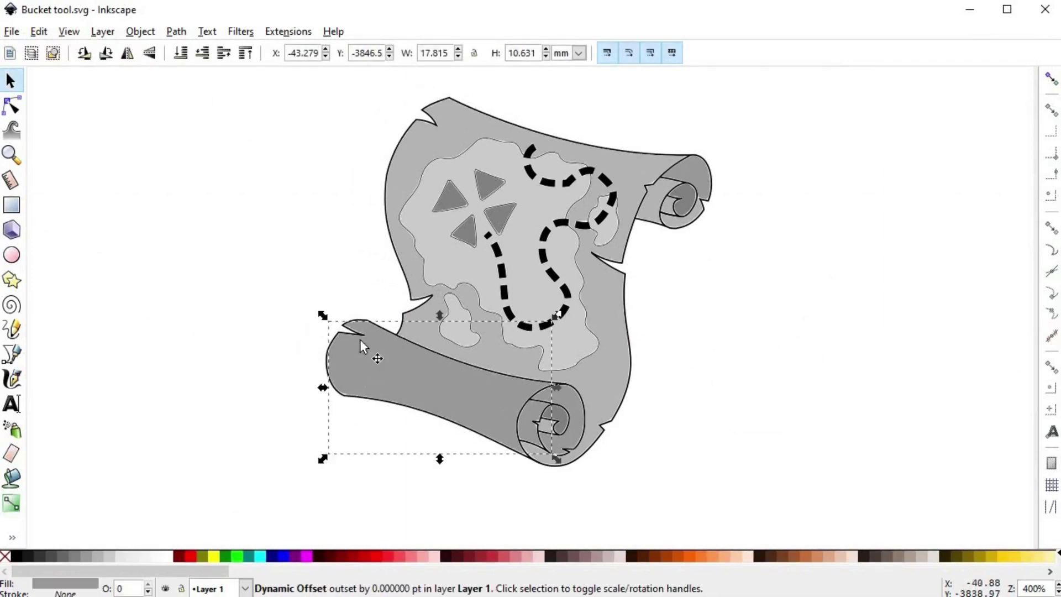
ctrl+scroll(360, 339, up, 2)
scroll(419, 357, down, 1)
scroll(420, 356, down, 1)
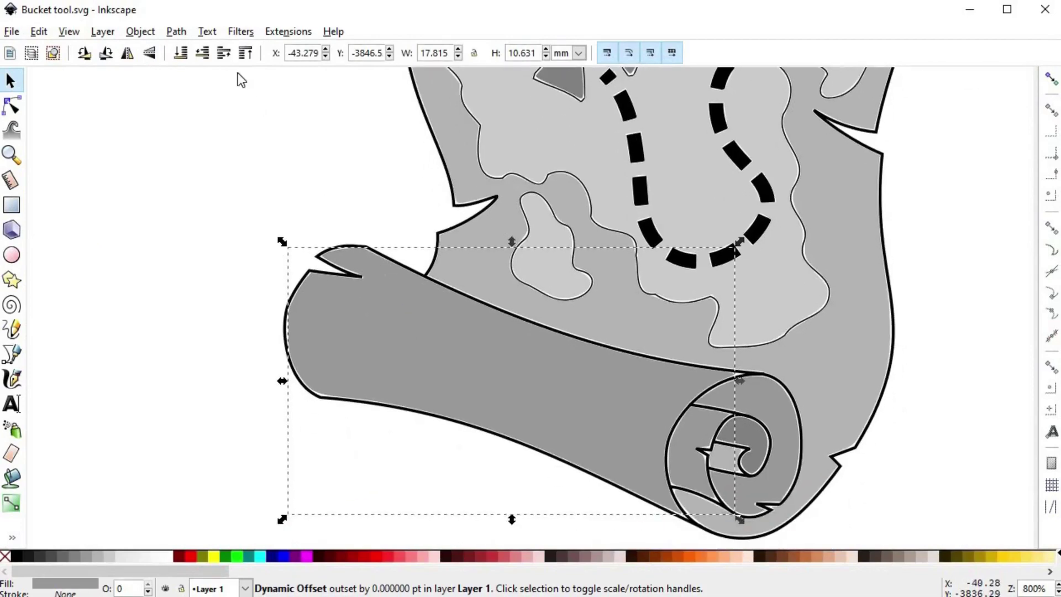
click(177, 32)
click(239, 315)
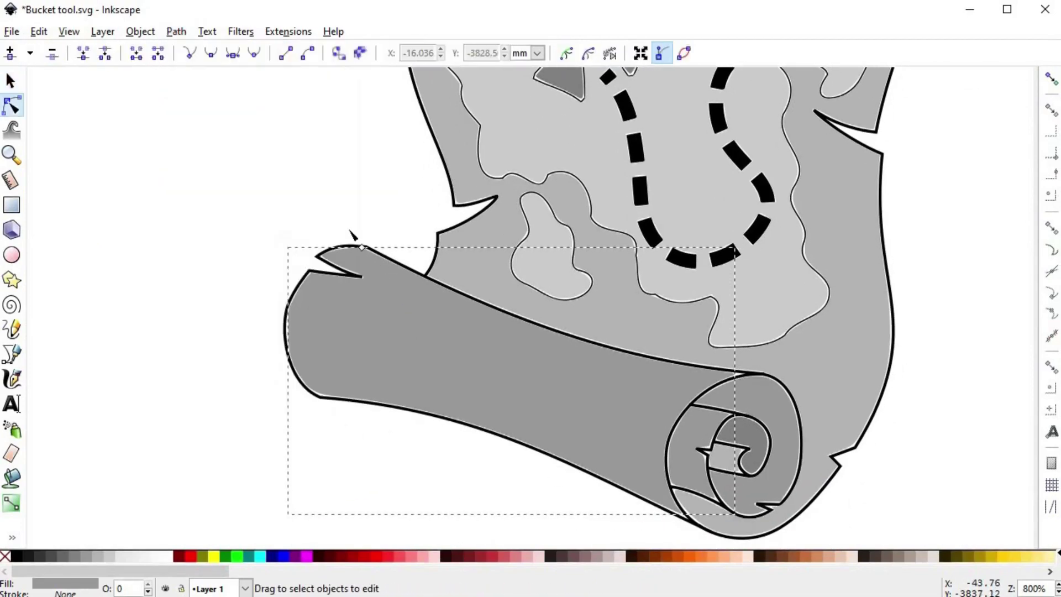
key(ctrl+j)
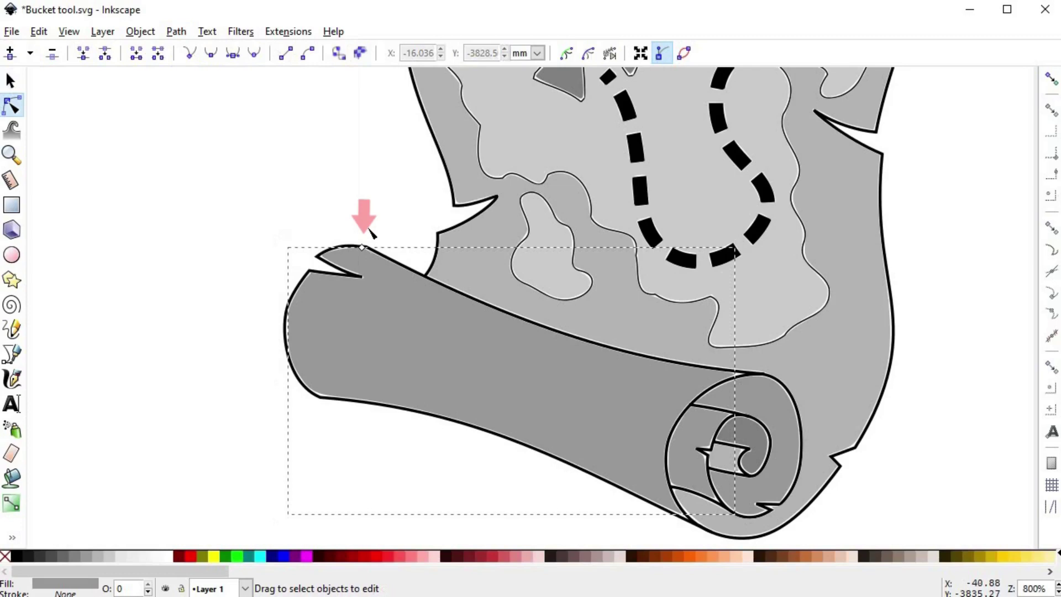
Expand the lower roll's fill by about 0.29 pt so it reaches under the outline, and lower it to the bottom
scroll(370, 229, up, 6)
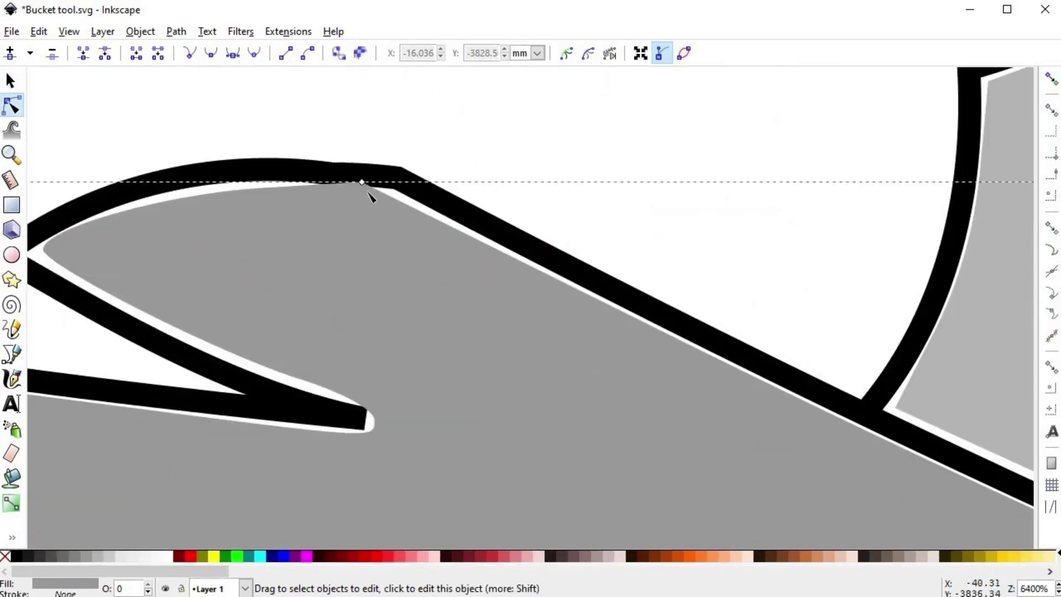
drag(365, 181, 383, 176)
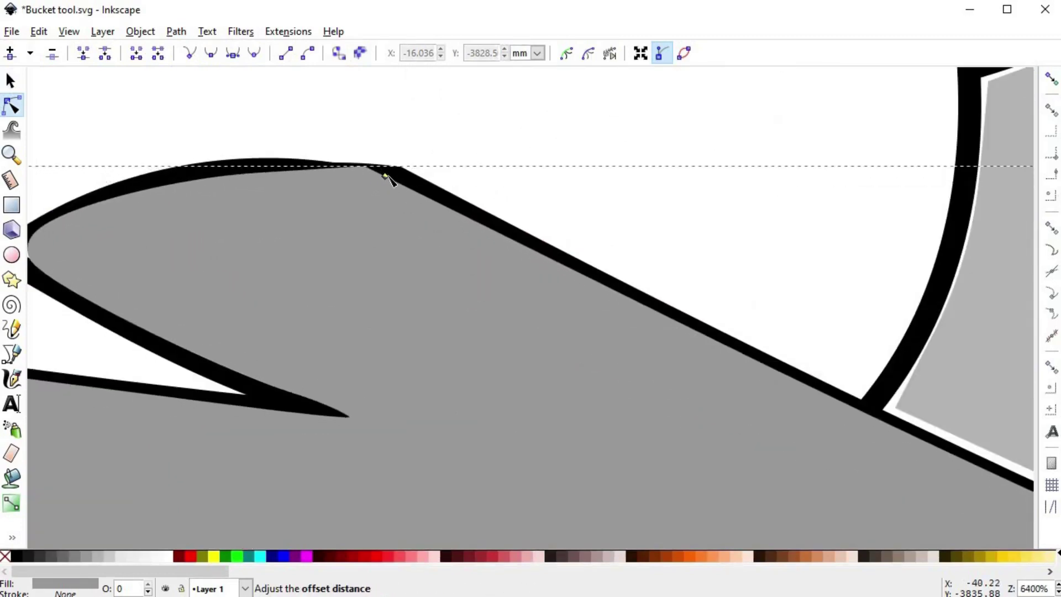
scroll(381, 216, down, 2)
scroll(390, 300, down, 3)
key(s)
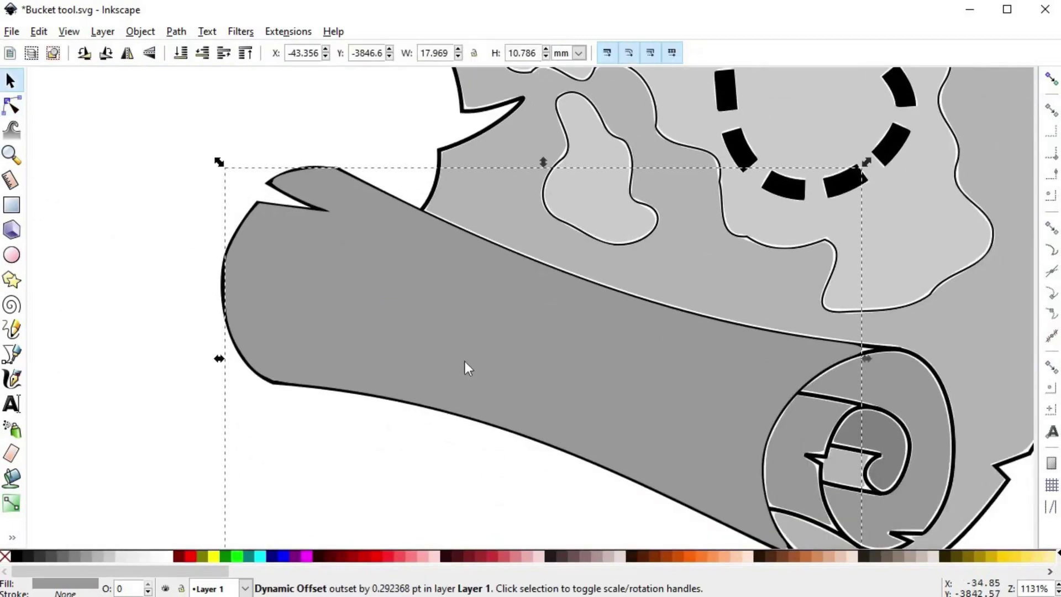
click(180, 55)
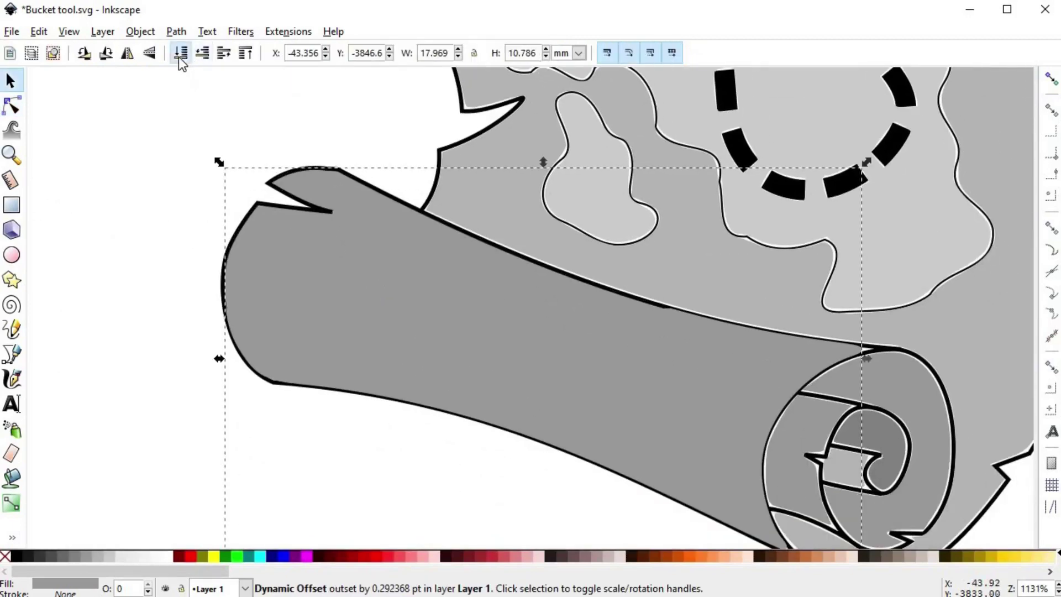
click(534, 489)
Expand the fill of the lower curl's left inner band by about 0.06 pt with a dynamic offset, and lower it to the bottom
drag(538, 407, 383, 286)
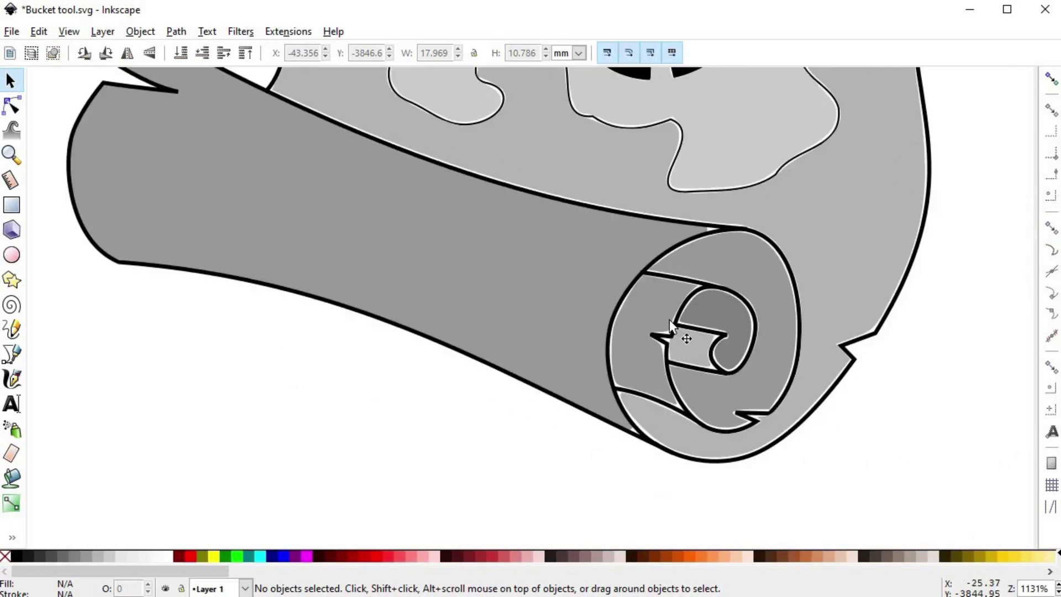
click(658, 310)
key(n)
scroll(660, 305, up, 3)
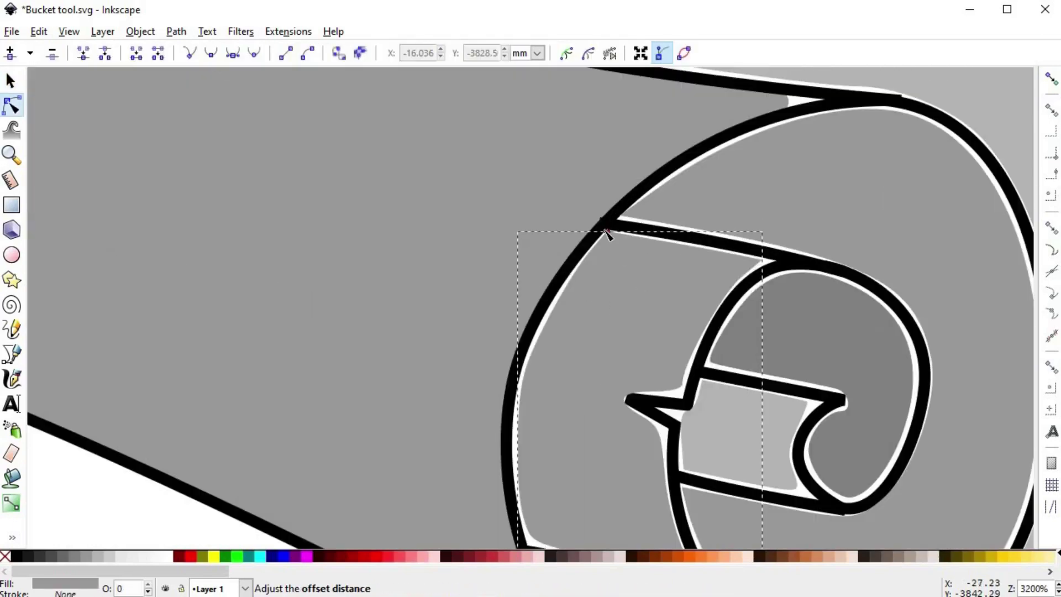
scroll(599, 266, down, 1)
drag(686, 455, 610, 391)
click(11, 80)
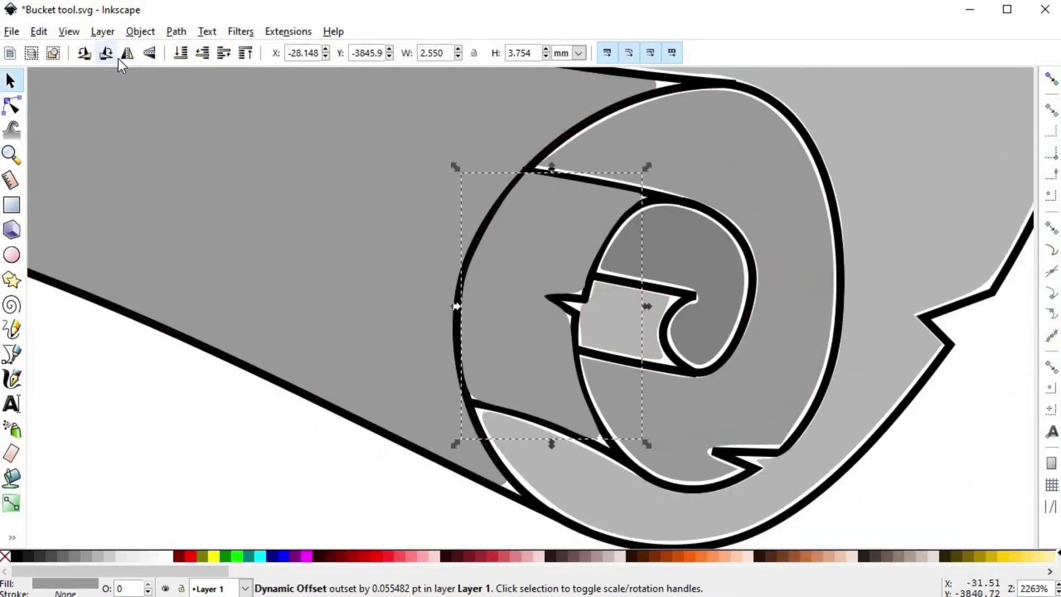
click(183, 55)
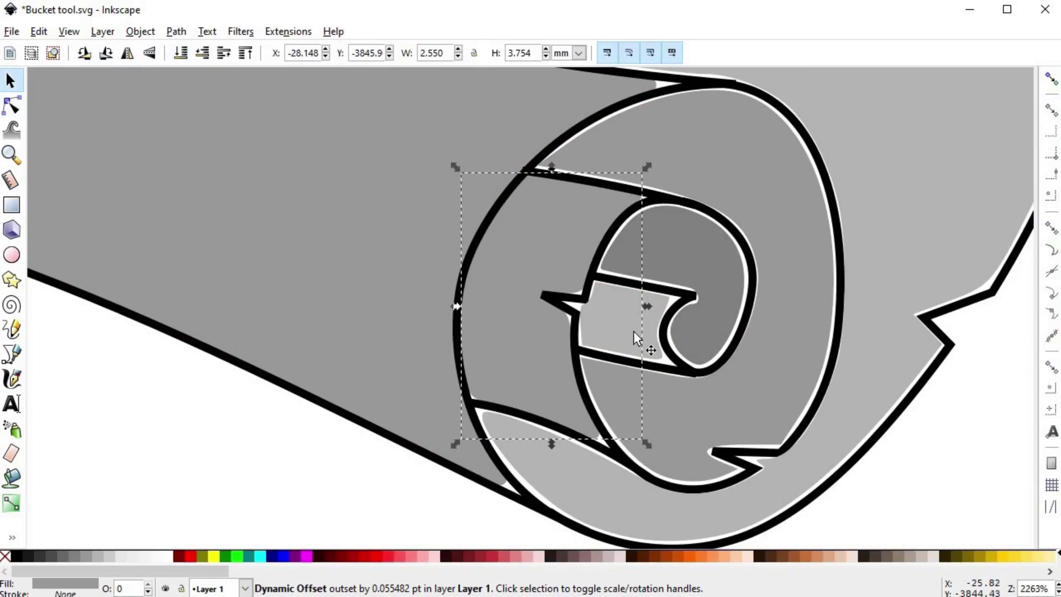
Expand the dark gray fill at the center of the lower curl under its outline with a dynamic offset
click(695, 265)
key(ctrl+j)
drag(706, 218, 707, 211)
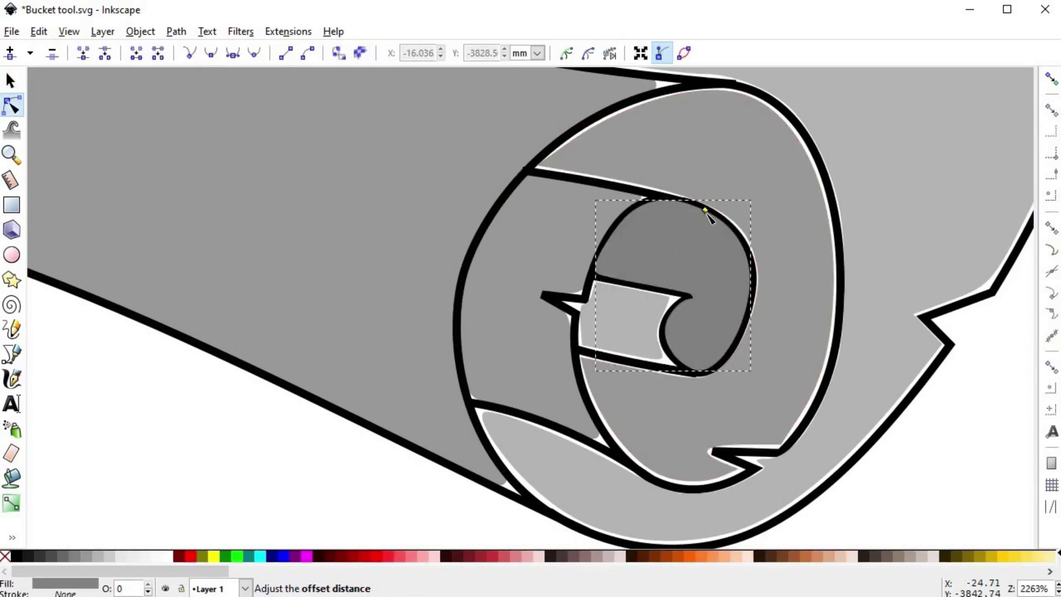
key(s)
Expand the small light gray fill inside the lower curl by about 0.11 pt with a dynamic offset, and lower it behind the outlines
click(625, 332)
key(n)
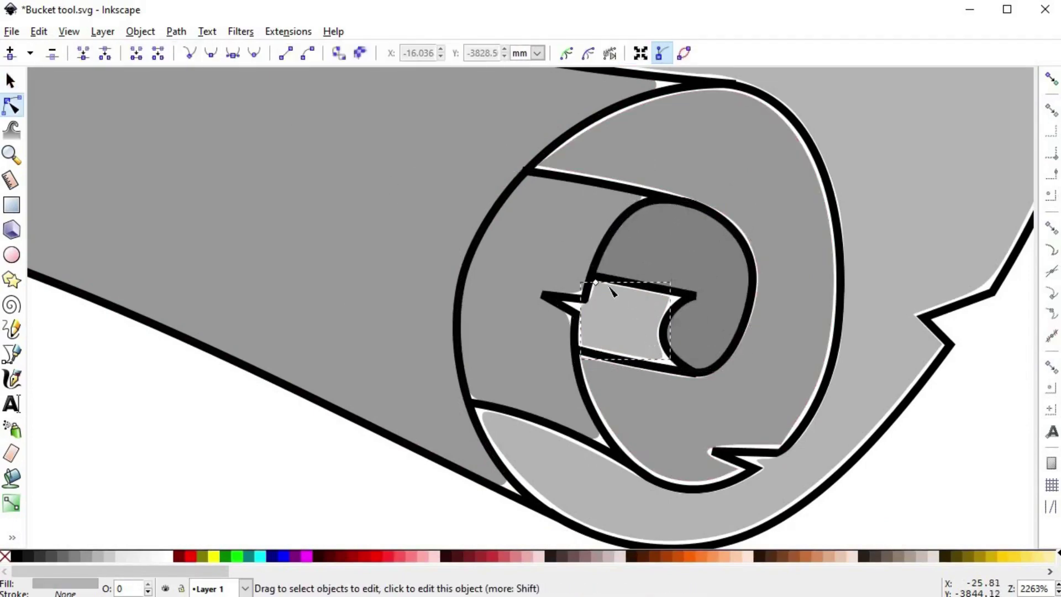
drag(596, 278, 595, 275)
key(s)
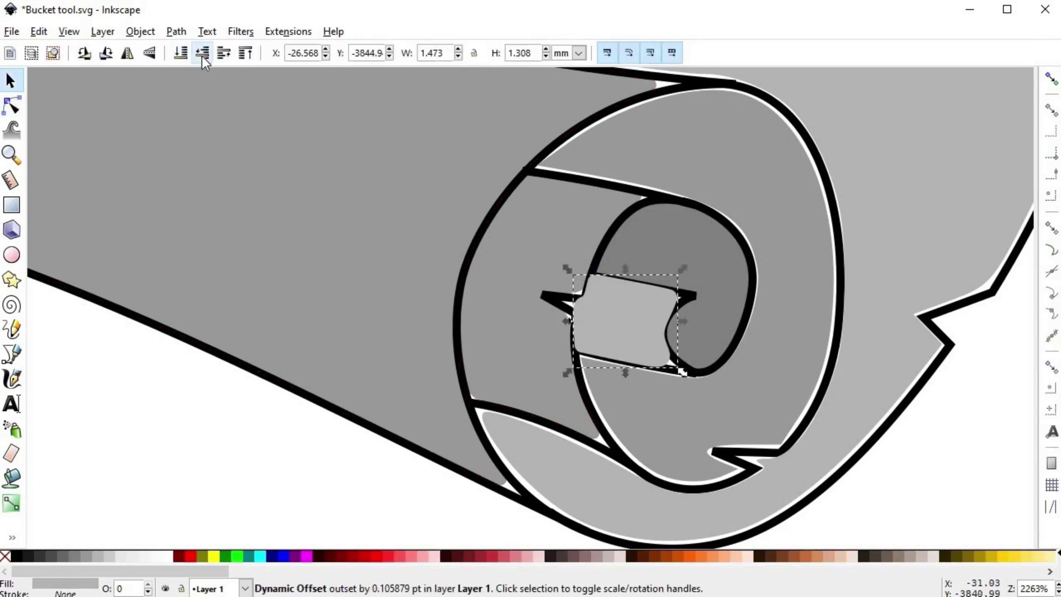
click(203, 57)
Expand the lower curl's large outer ring fill by about 0.06 pt with a dynamic offset, and lower it behind the outlines
click(689, 402)
key(ctrl+j)
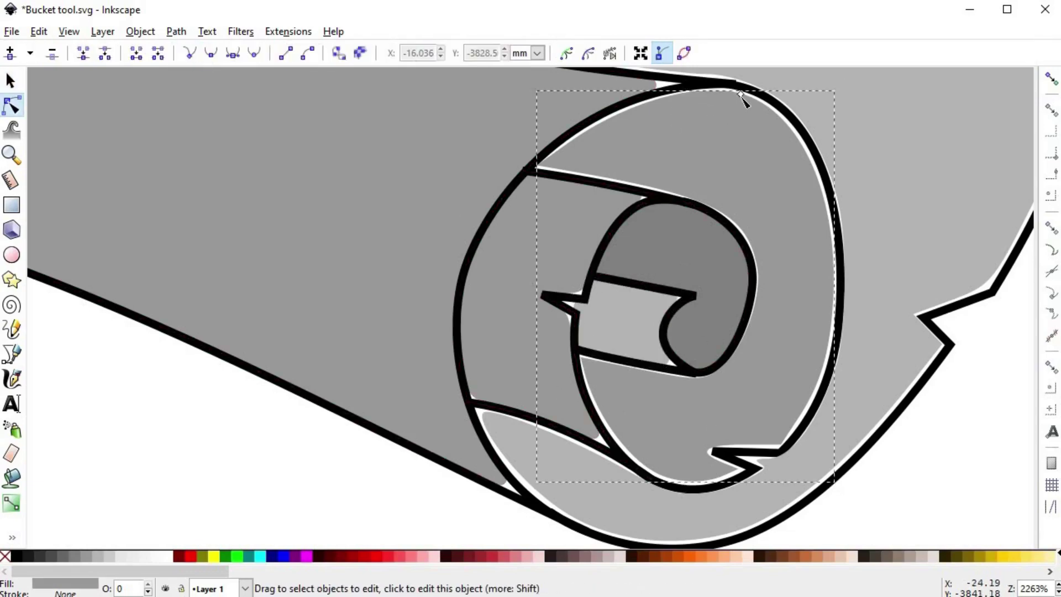
drag(744, 97, 742, 88)
key(s)
click(202, 53)
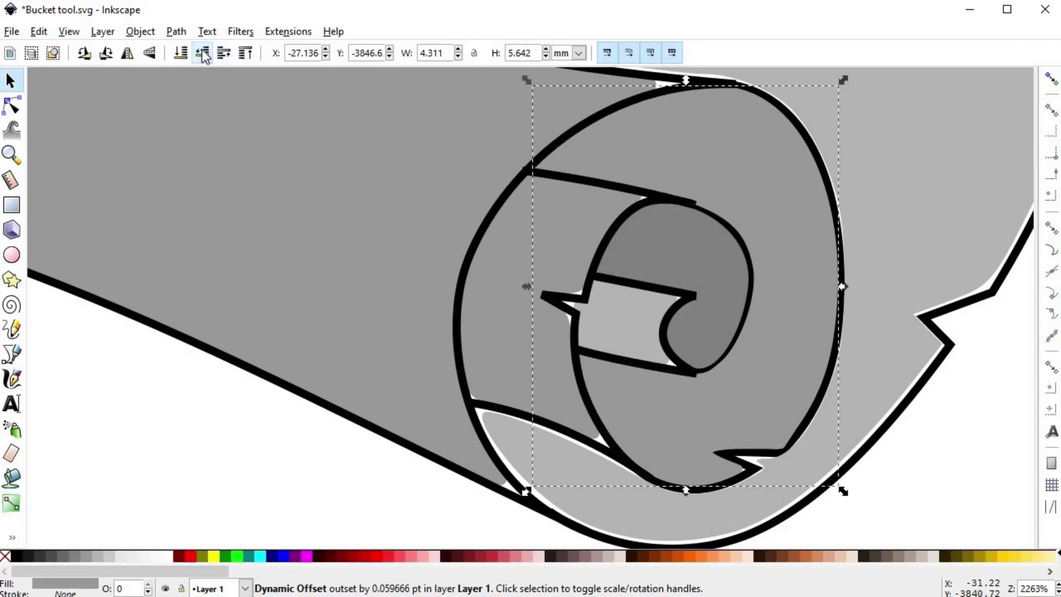
click(202, 52)
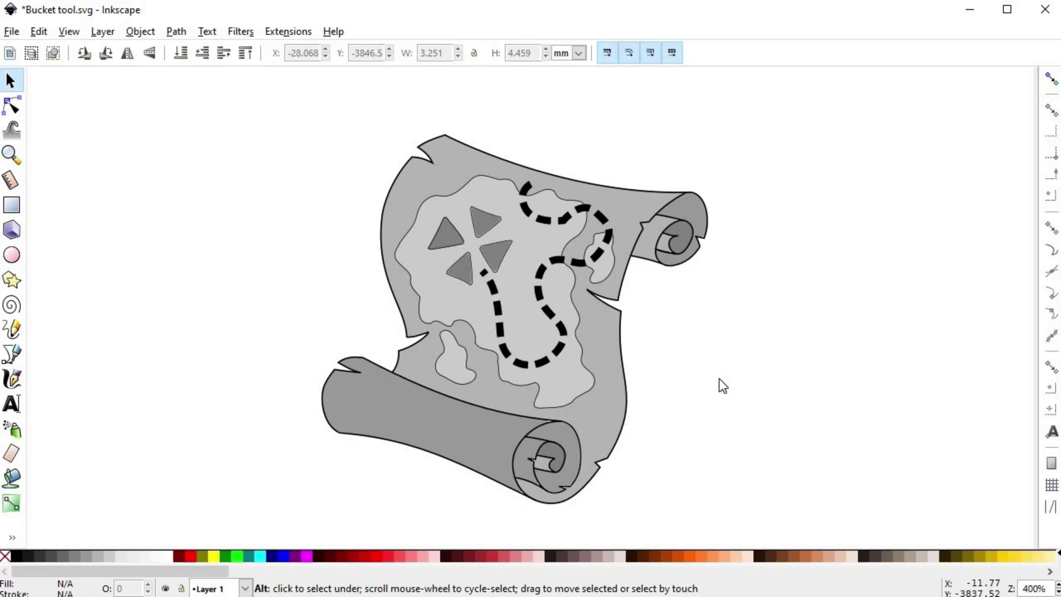
Convert the upper curl's large outer gray fill from a dynamic offset to a path with editable nodes
scroll(715, 249, up, 5)
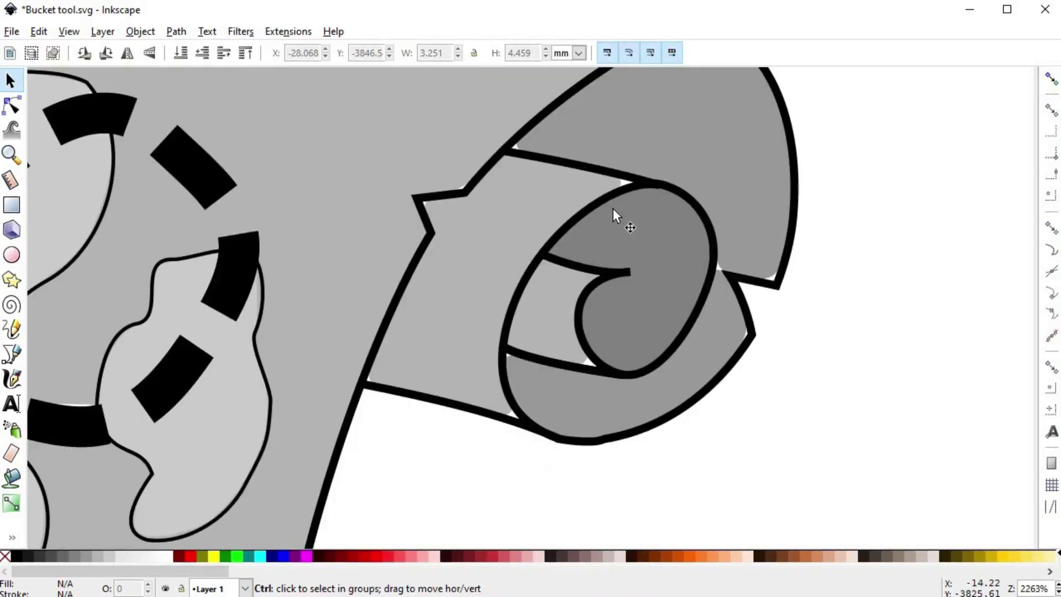
drag(641, 232, 622, 267)
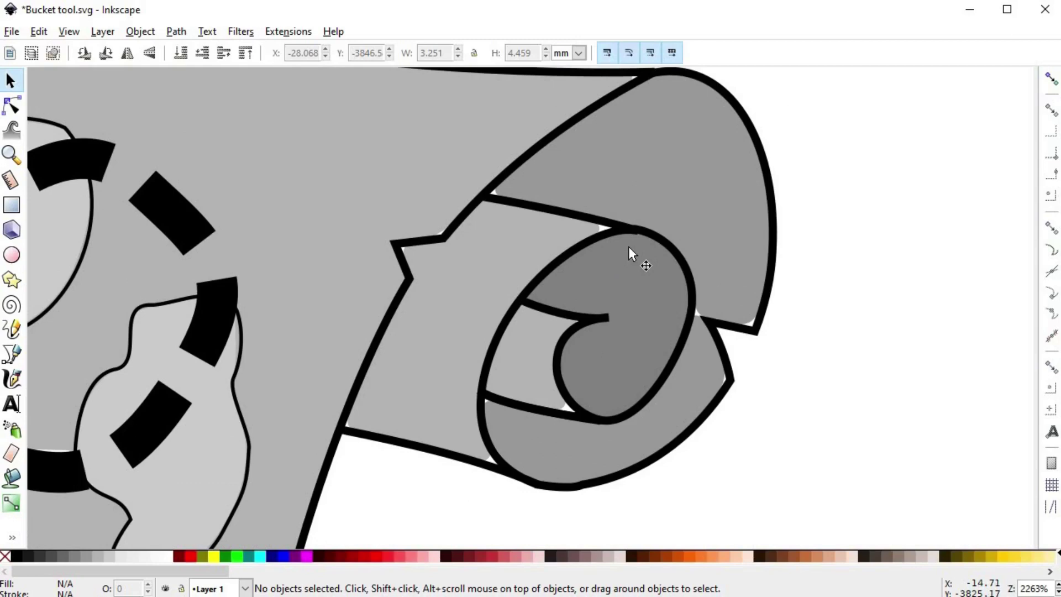
click(735, 269)
click(12, 106)
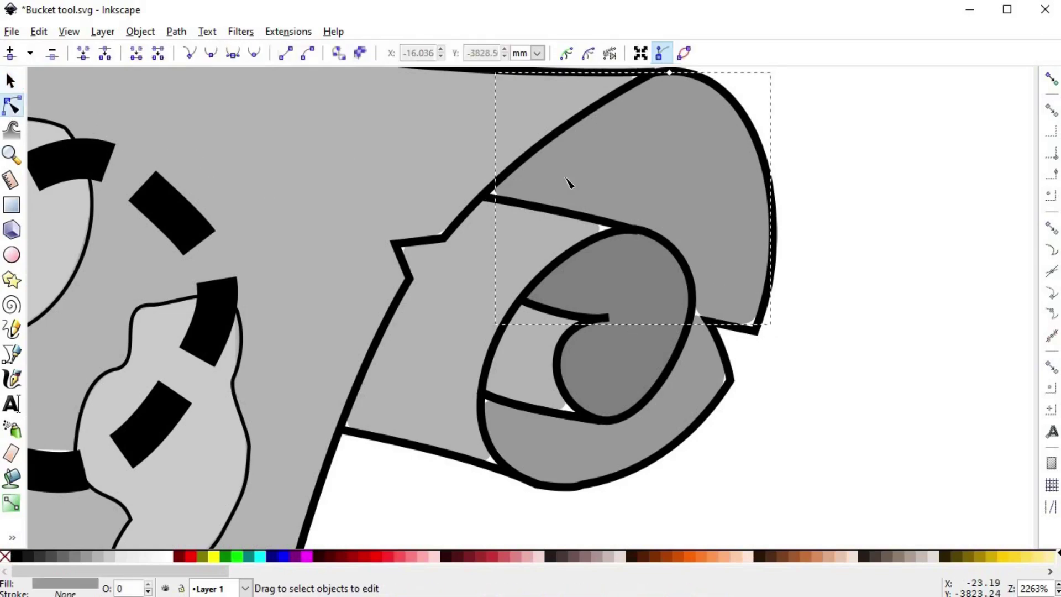
scroll(748, 200, up, 1)
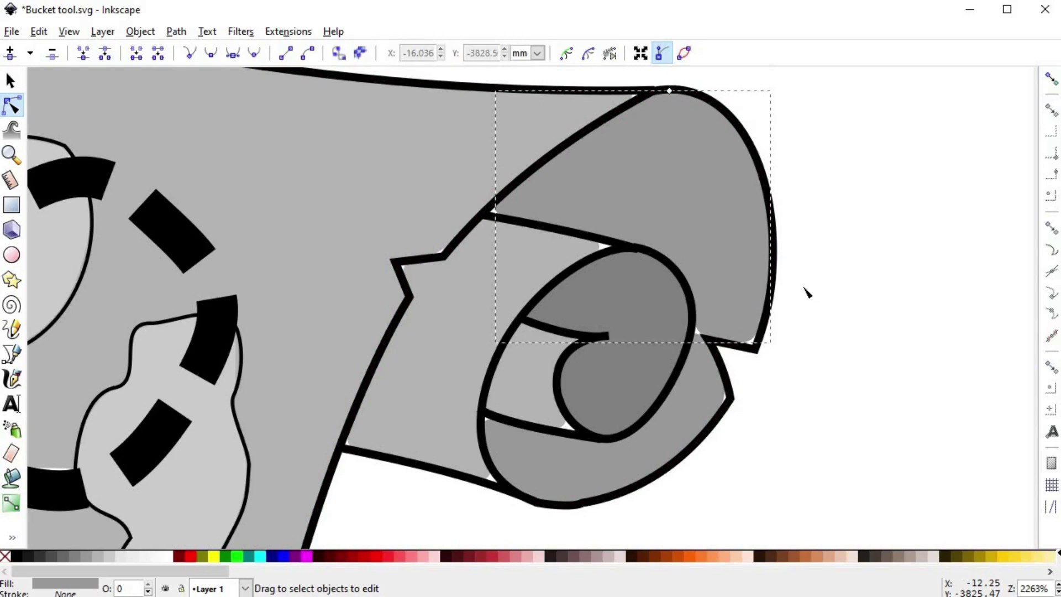
click(176, 31)
click(183, 50)
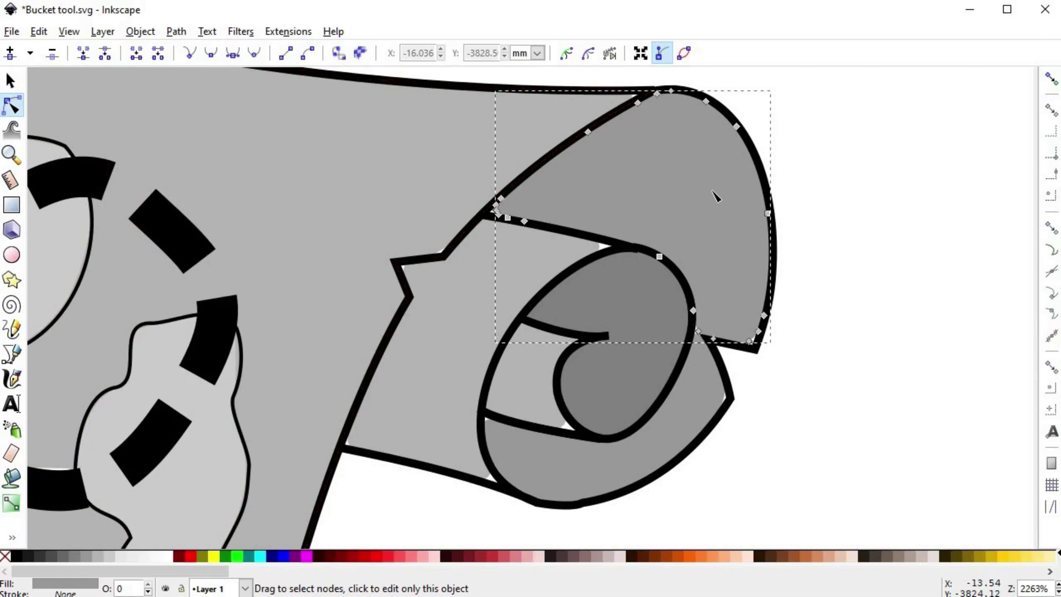
Move the outer fill's nodes at its pointed left tip and lower notch under the outline to cover the white gaps
scroll(505, 209, up, 4)
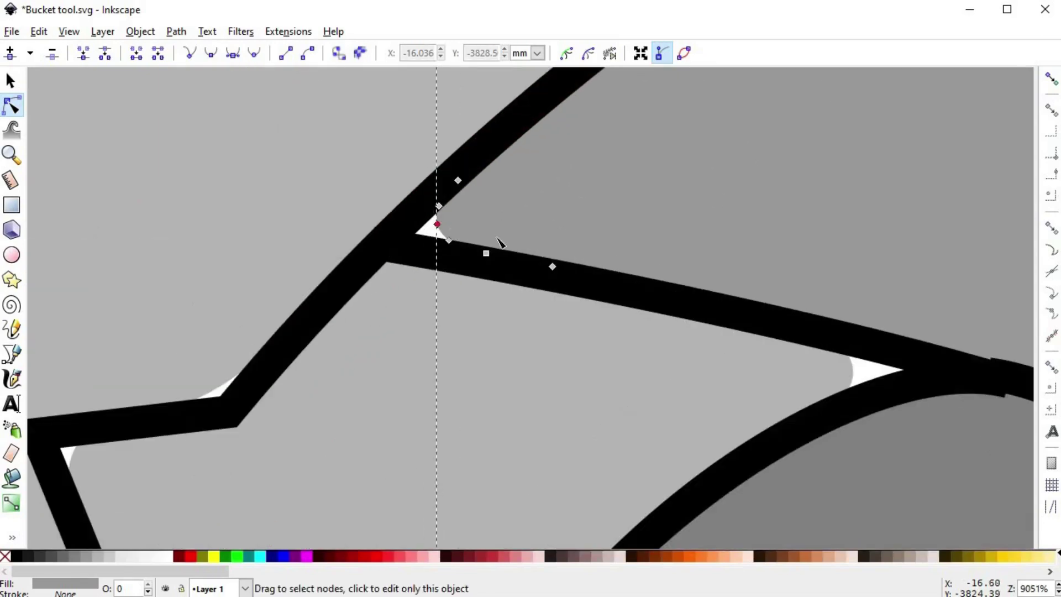
drag(439, 225, 401, 247)
scroll(766, 278, down, 3)
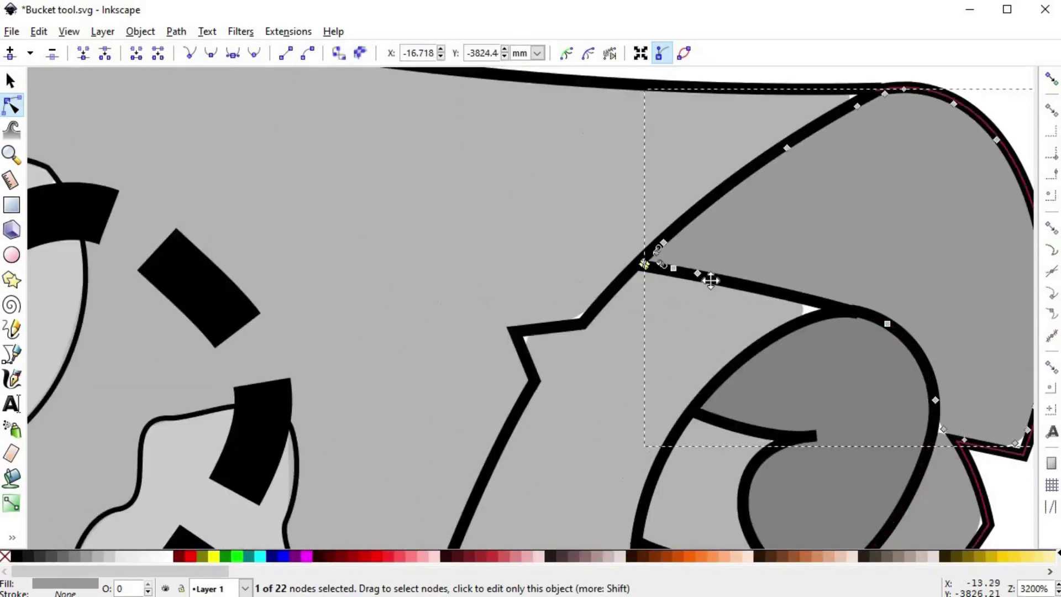
scroll(738, 295, up, 2)
drag(967, 432, 748, 283)
scroll(743, 296, up, 1)
drag(522, 220, 660, 290)
scroll(497, 266, down, 1)
scroll(500, 270, down, 2)
Convert the light gray band beside the upper curl to a path and move its upper right corner node into the white gap
click(498, 180)
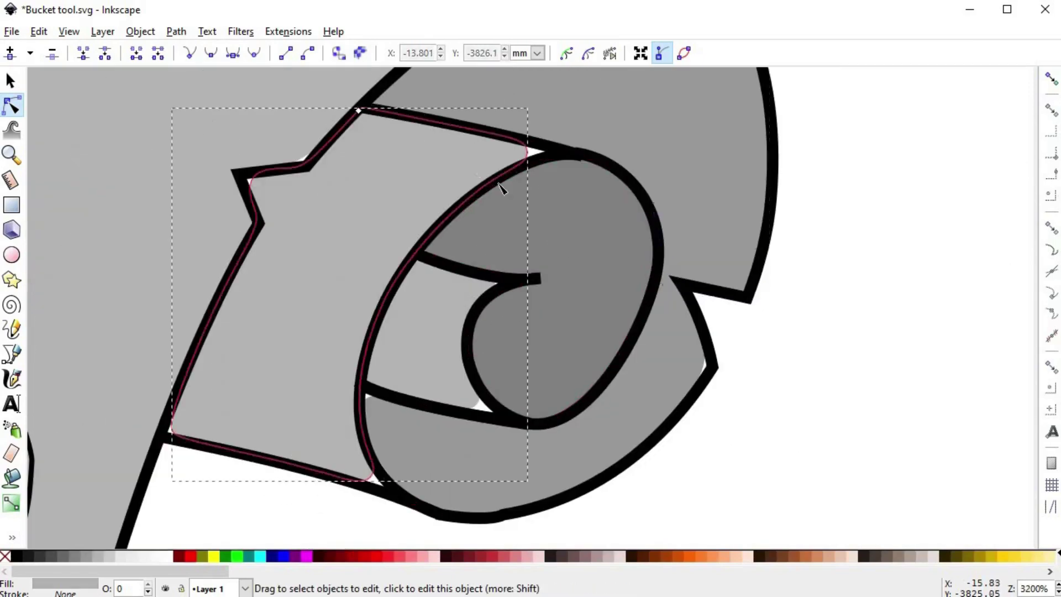
click(175, 33)
click(216, 51)
drag(527, 153, 549, 151)
Convert the small light gray fill inside the upper curl to a path and move its lower right corner node into the gap
click(456, 323)
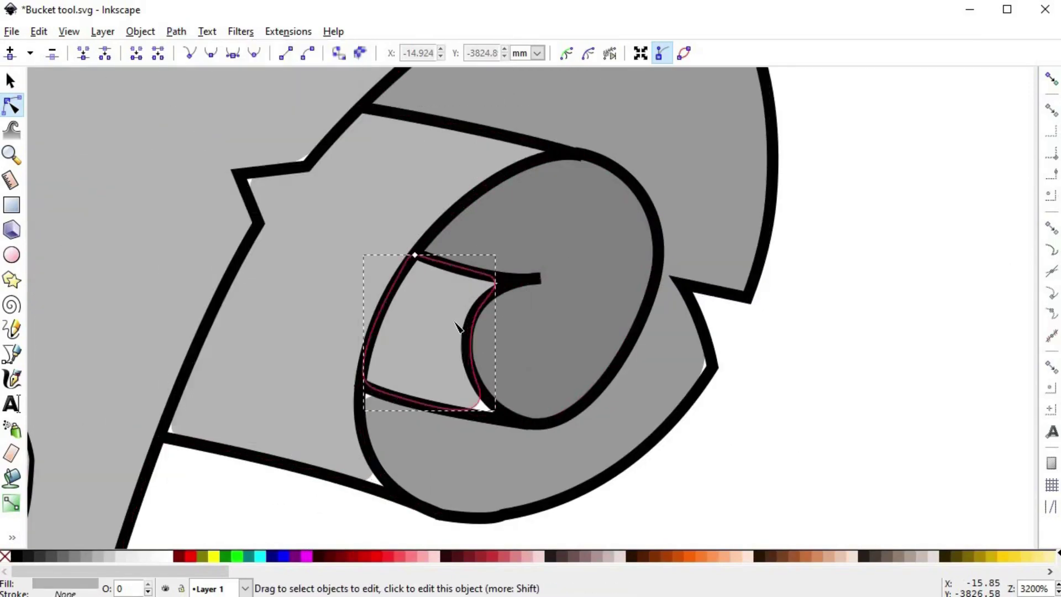
key(ctrl+shift+c)
drag(479, 403, 493, 413)
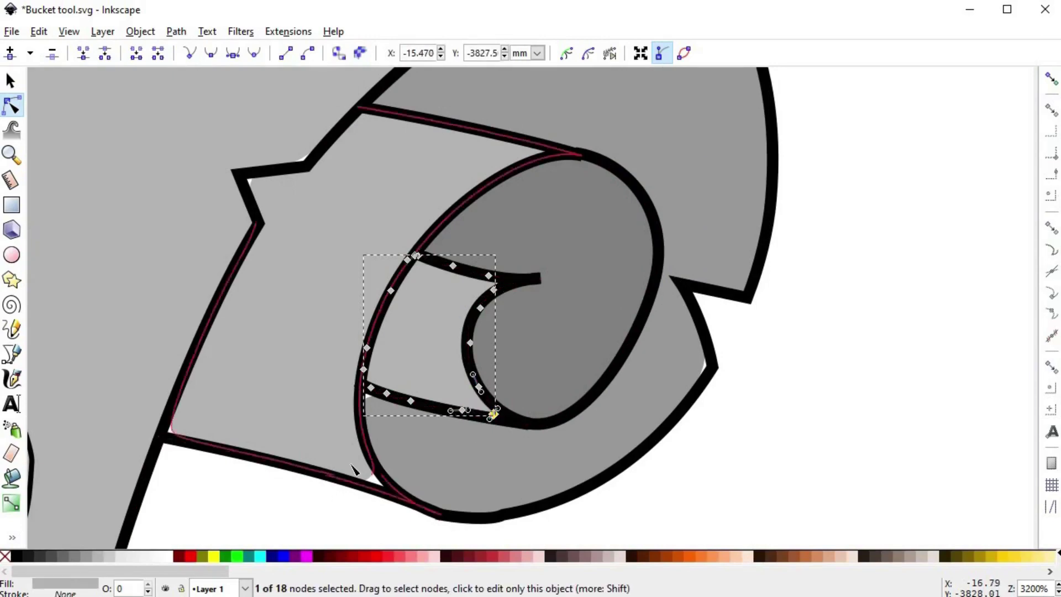
Move the lower right corner node of the light gray band beside the upper curl into the remaining white gap
click(358, 466)
key(ctrl+shift+c)
drag(368, 479, 393, 491)
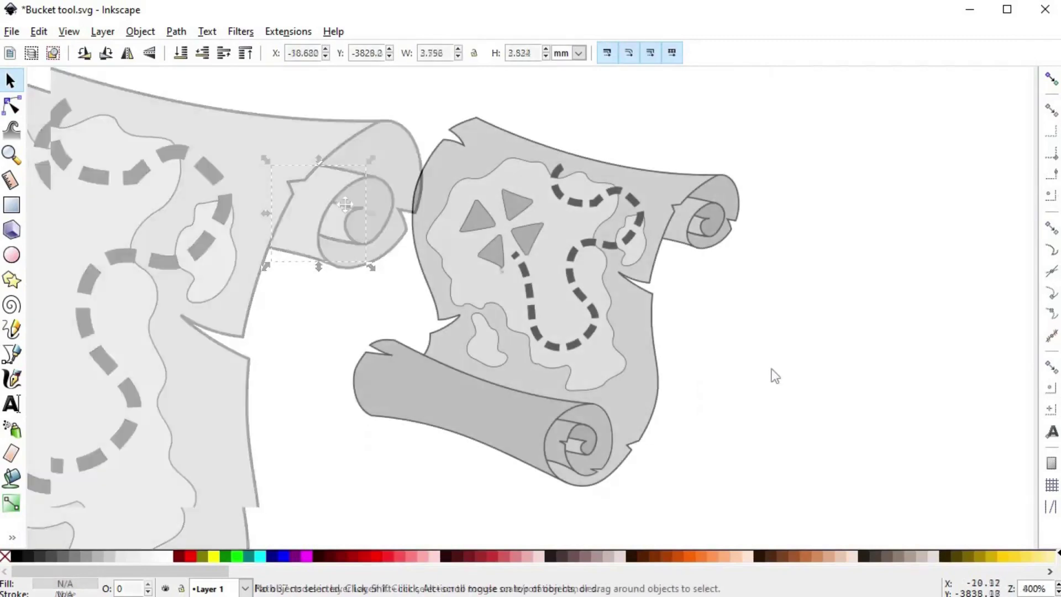